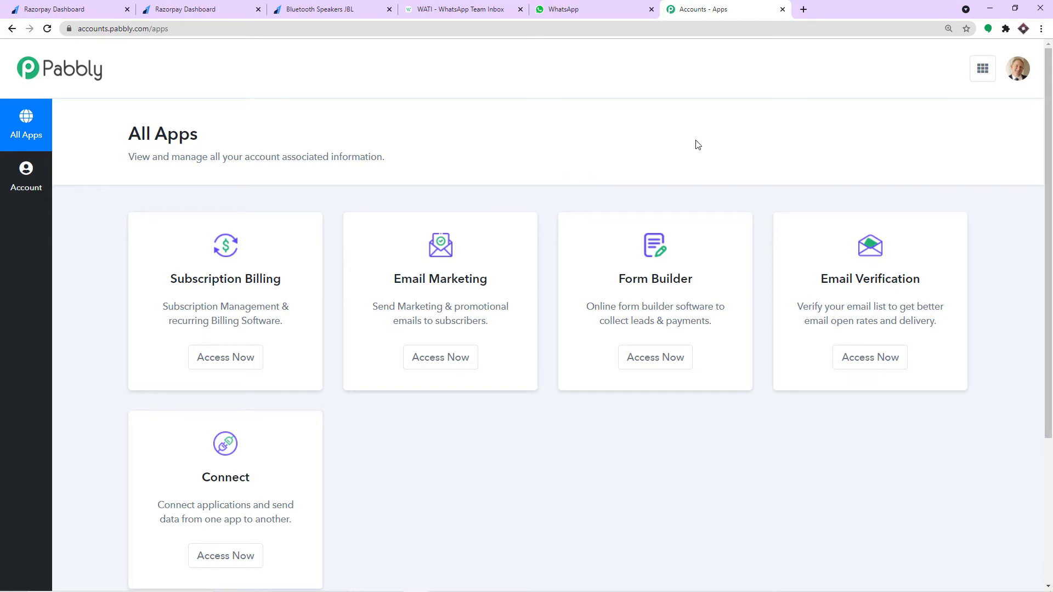
- Open Pabbly Connect and start a new workflow named 'Razorpay to WhatsApp'
scroll(678, 165, "down", 4)
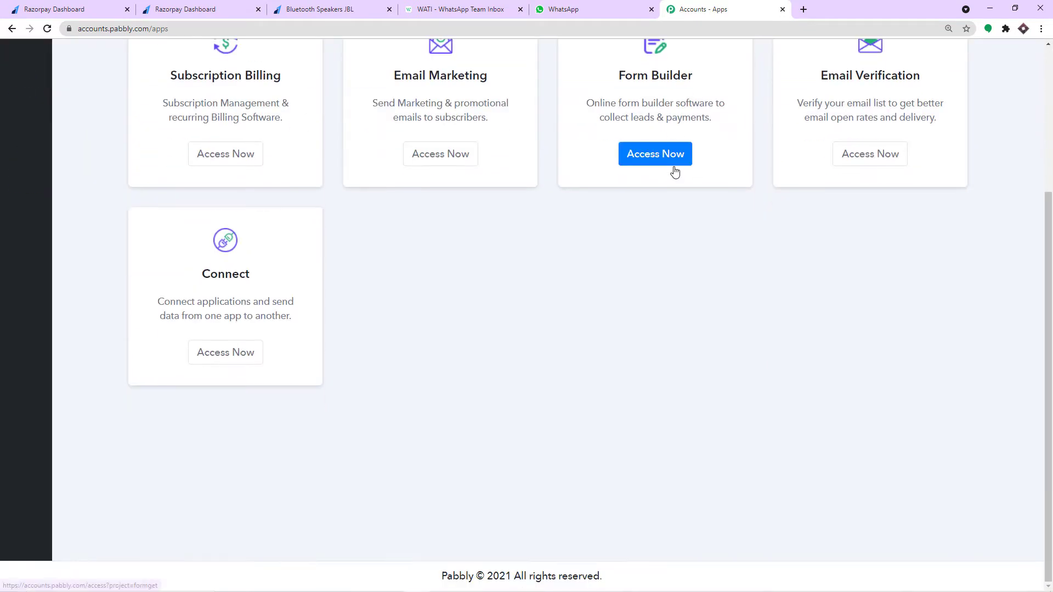
left_click(225, 352)
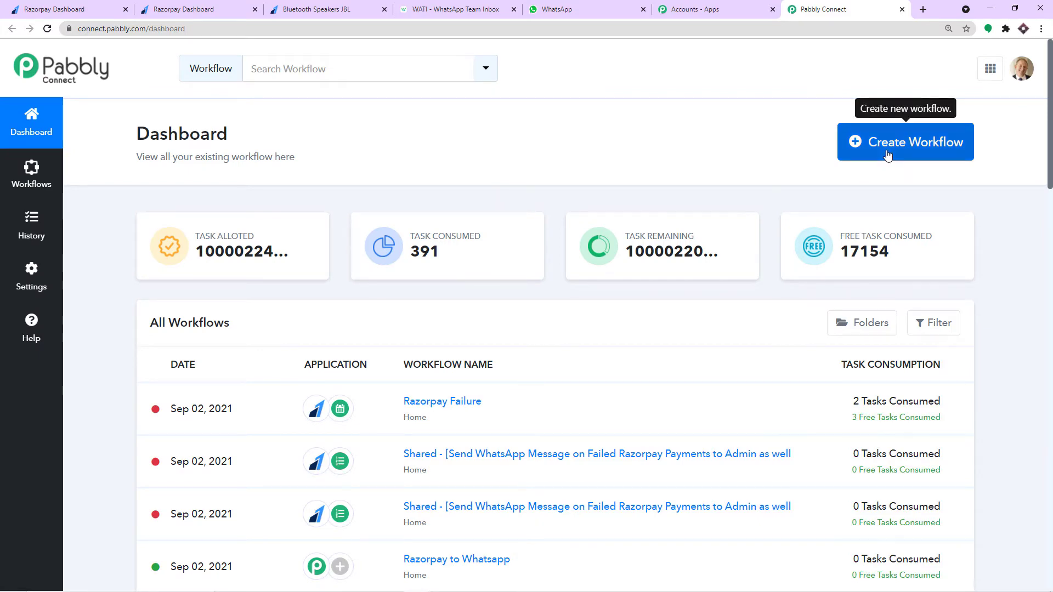
left_click(889, 156)
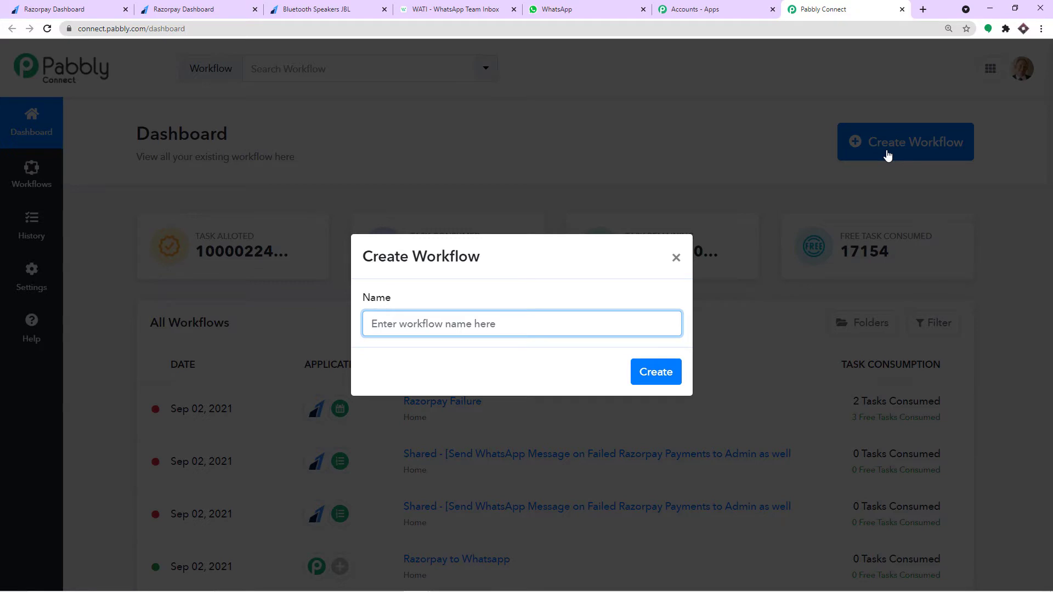
type("Razor")
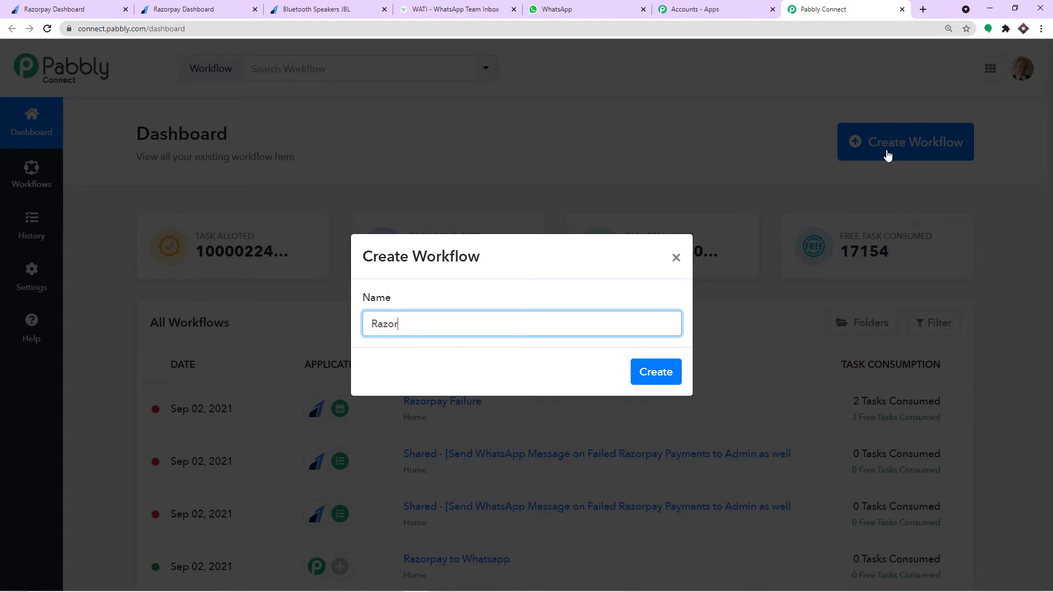
type("pay to WhatsApp")
- Create the workflow and choose Razorpay as the trigger app
left_click(656, 373)
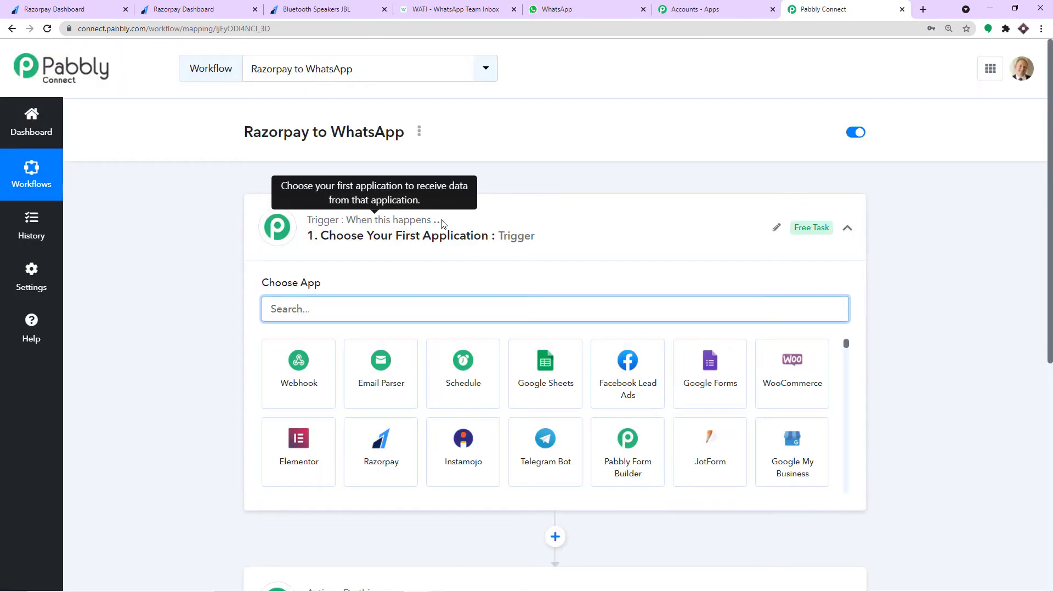
left_click(441, 224)
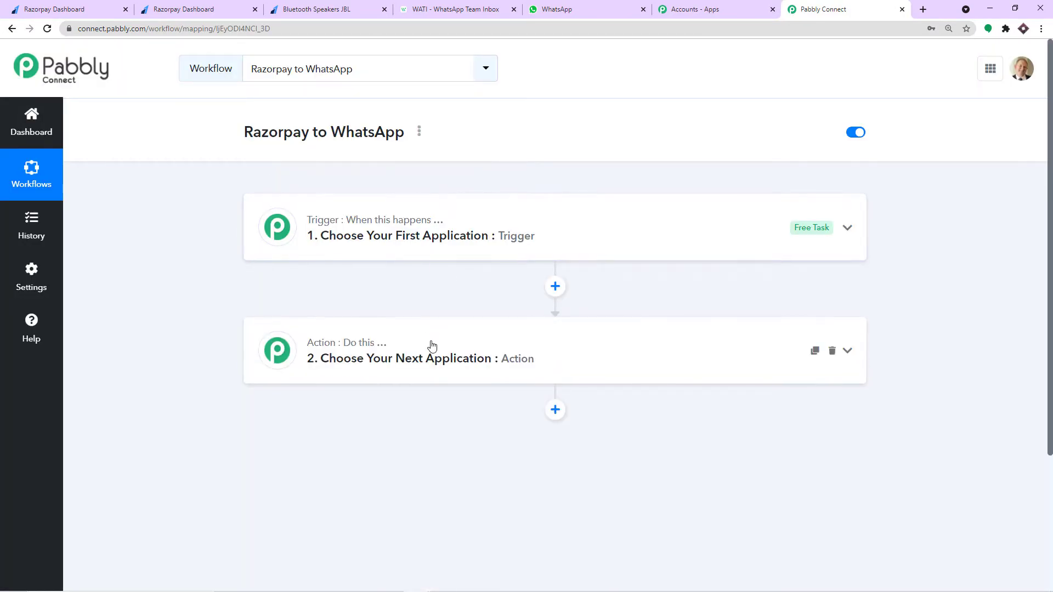
left_click(421, 250)
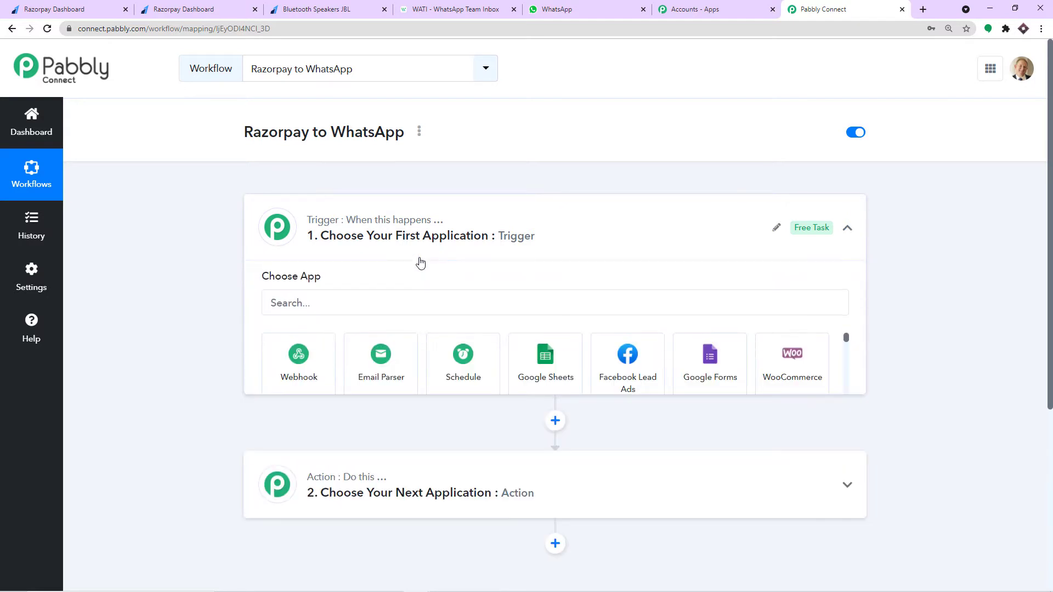
left_click(367, 315)
type("raz")
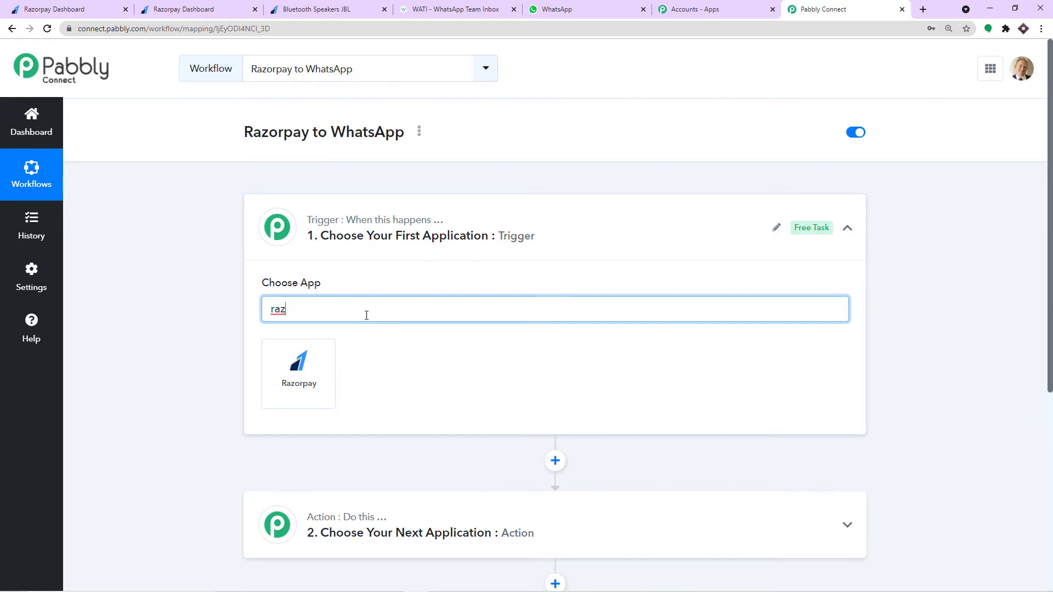
left_click(326, 356)
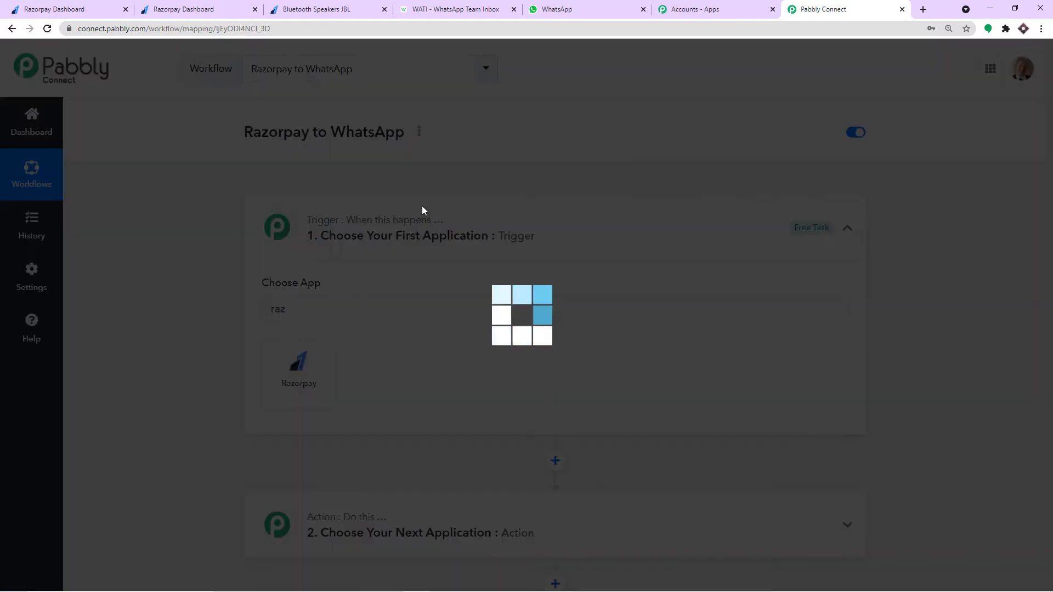
- Set the Razorpay trigger event to Payment Failed and review the webhook setup hint
scroll(405, 235, "down", 1)
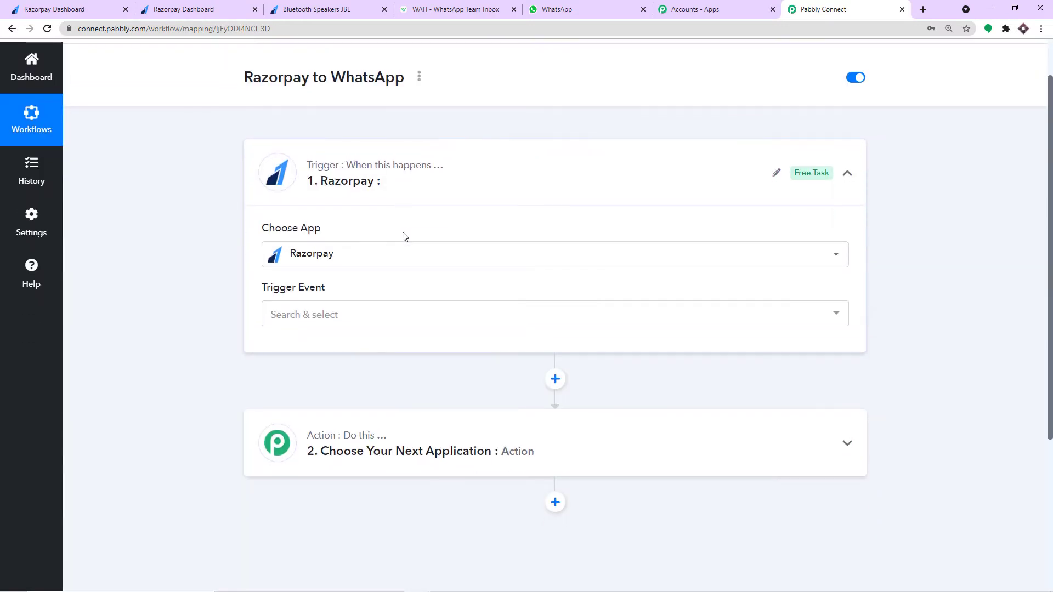
left_click(359, 315)
scroll(355, 384, "down", 3)
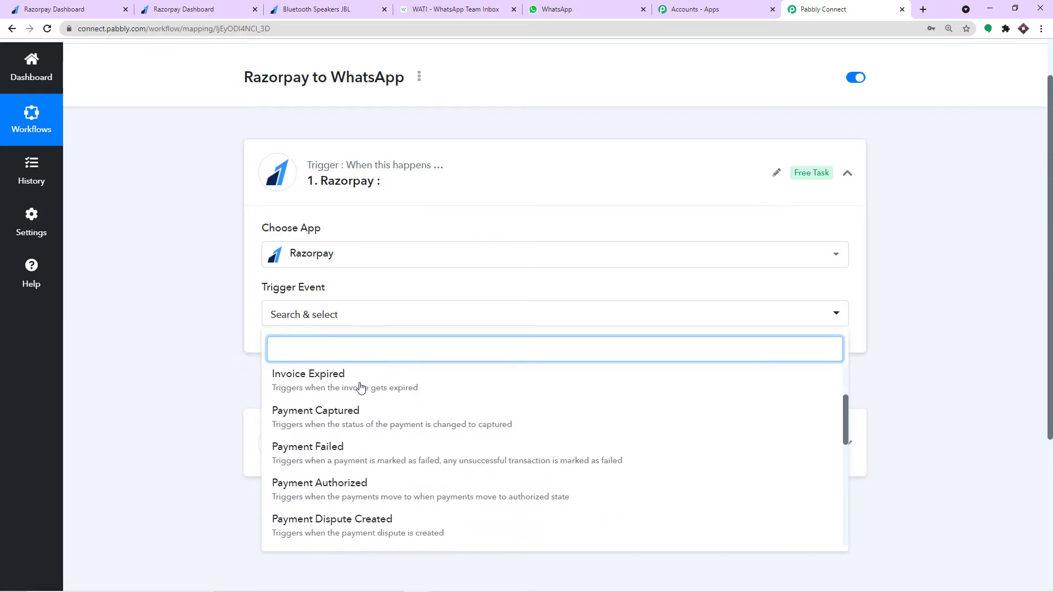
left_click(343, 410)
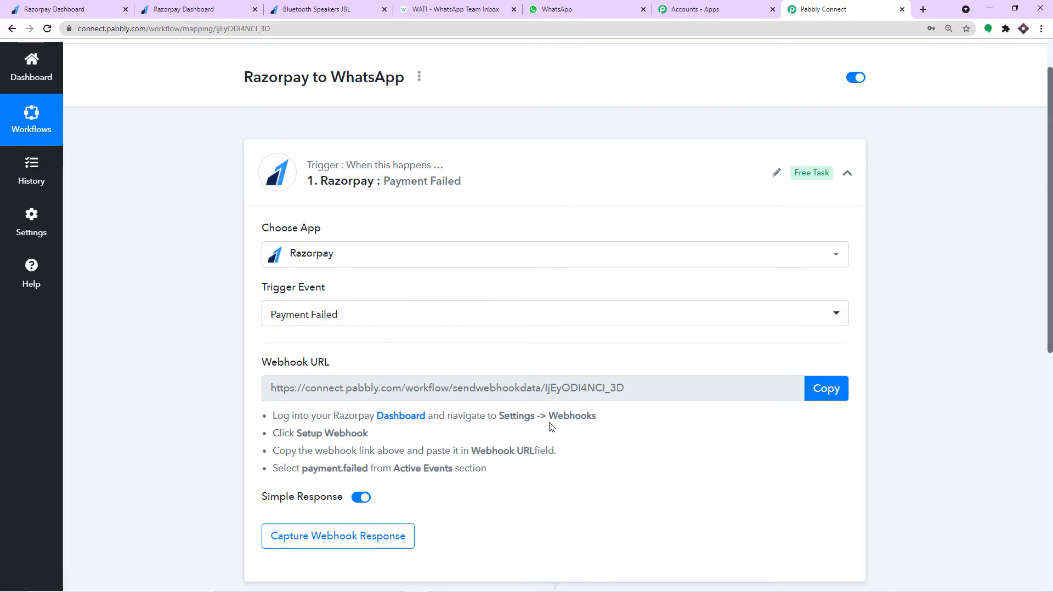
left_click(156, 5)
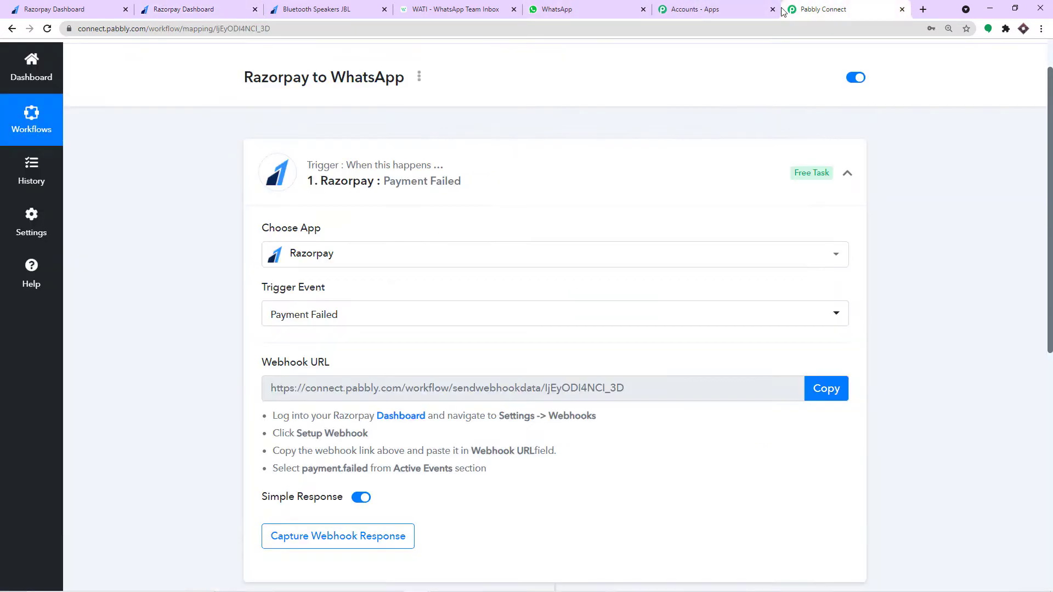
left_click(823, 10)
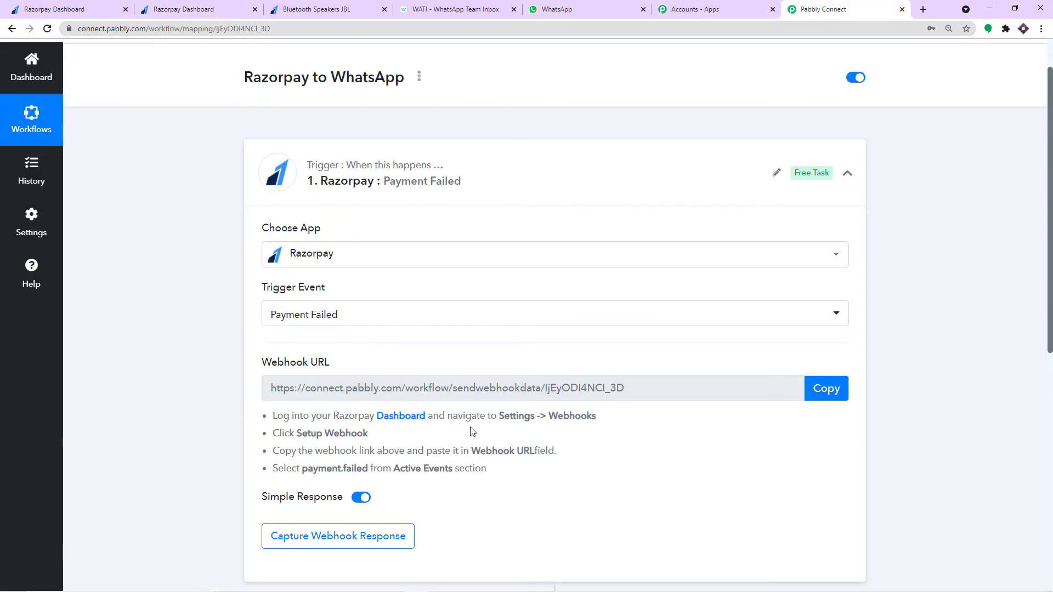
left_click_drag(505, 415, 597, 416)
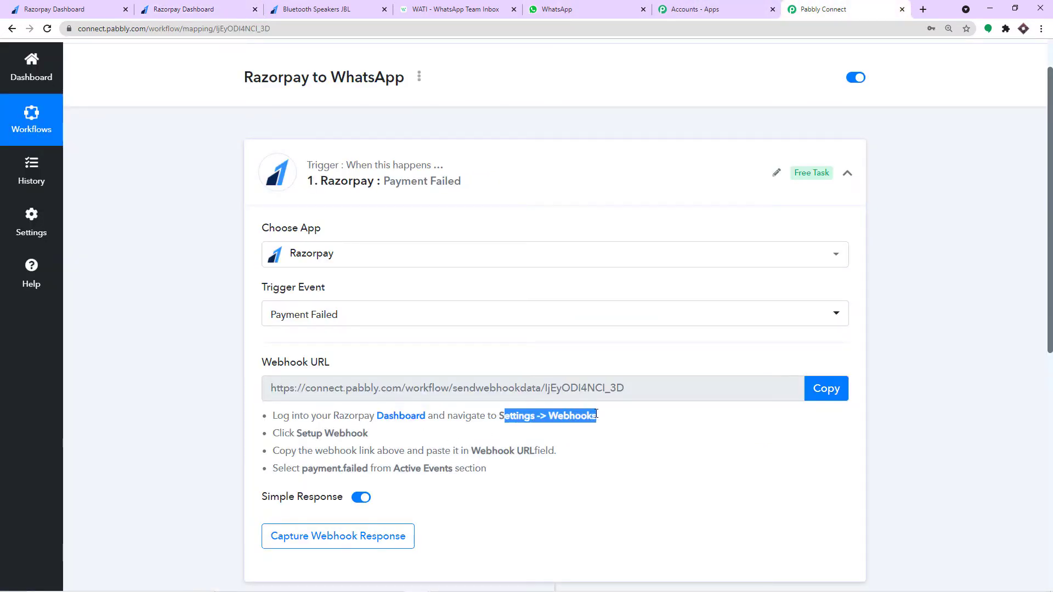
- Go to Razorpay account Settings and open the Webhooks list
left_click(169, 3)
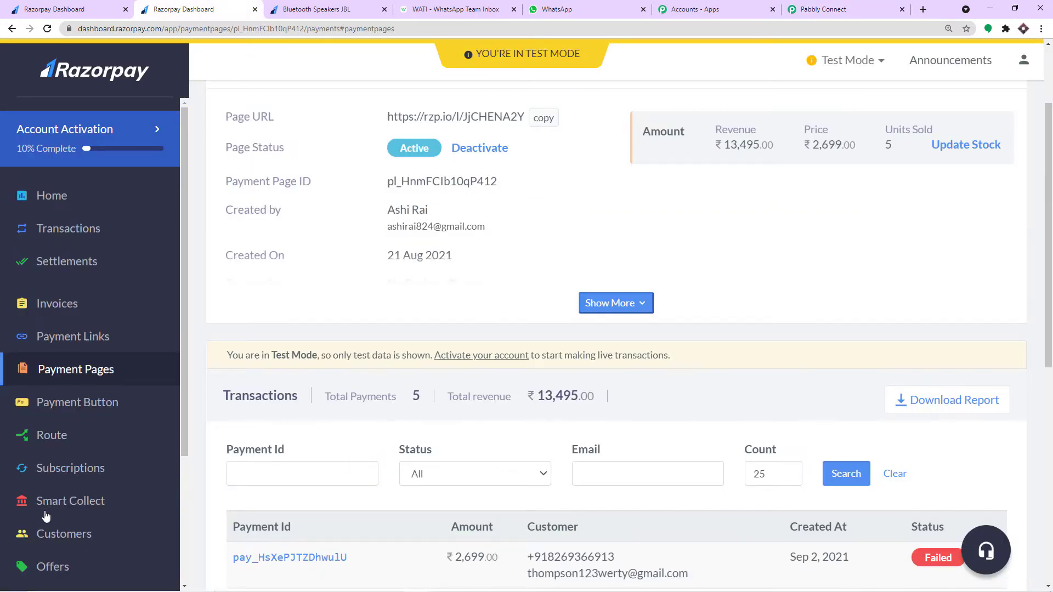
scroll(53, 513, "down", 5)
left_click(59, 529)
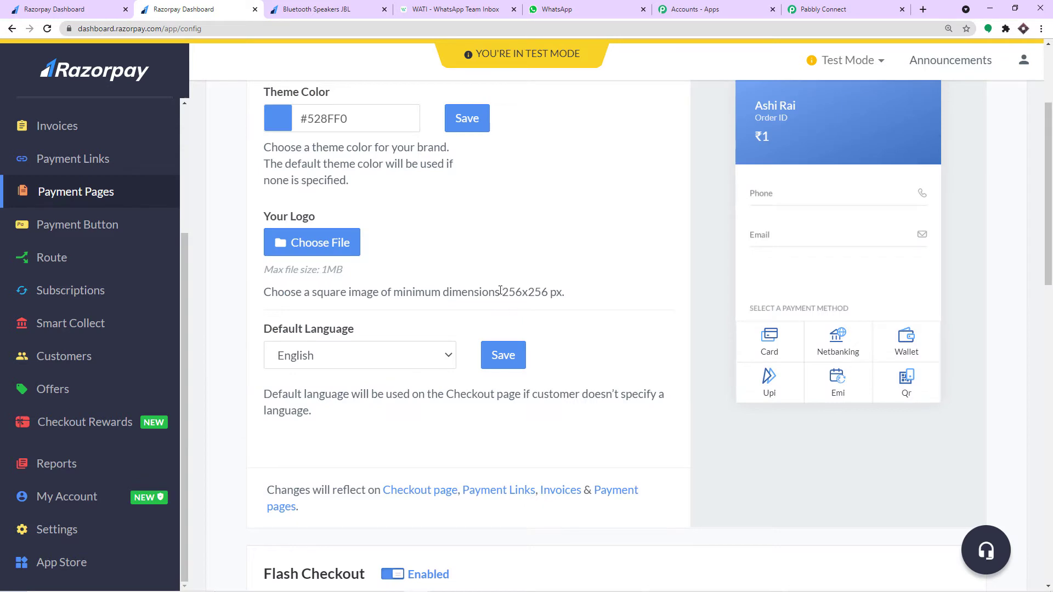
scroll(482, 286, "up", 3)
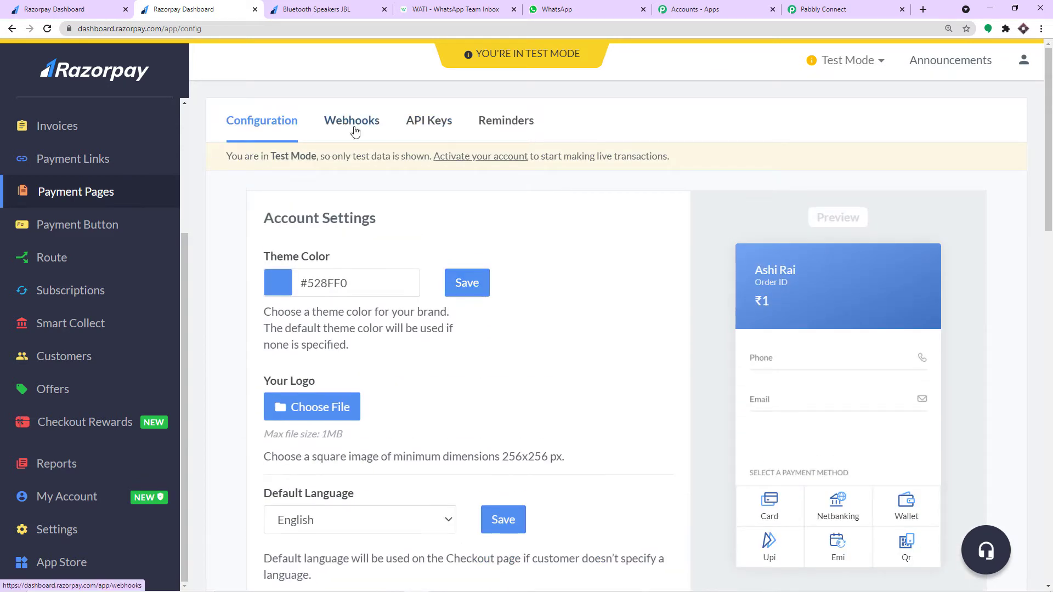
left_click(354, 121)
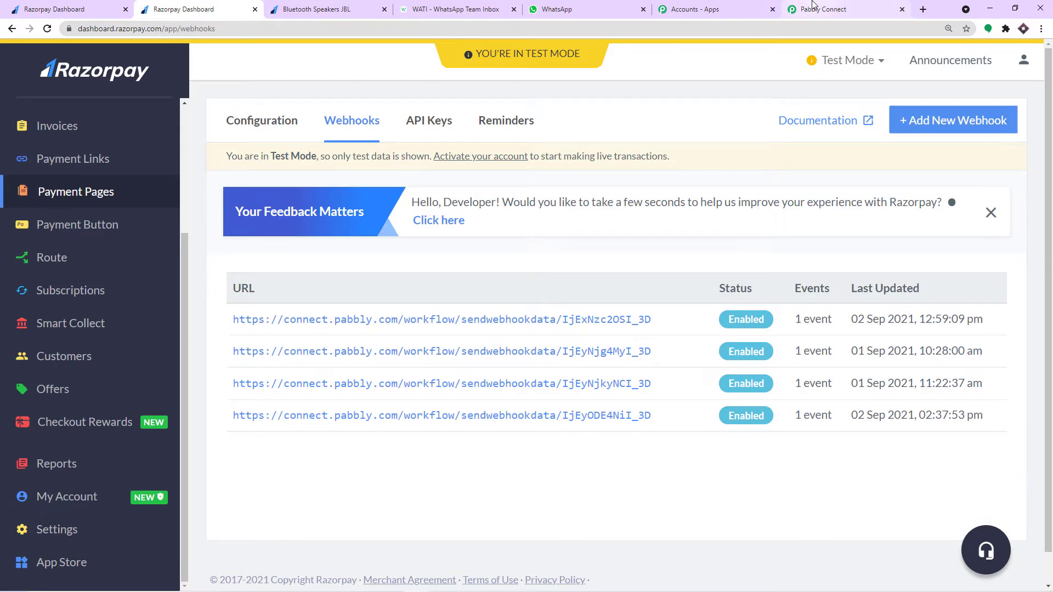
left_click(814, 6)
scroll(790, 341, "down", 1)
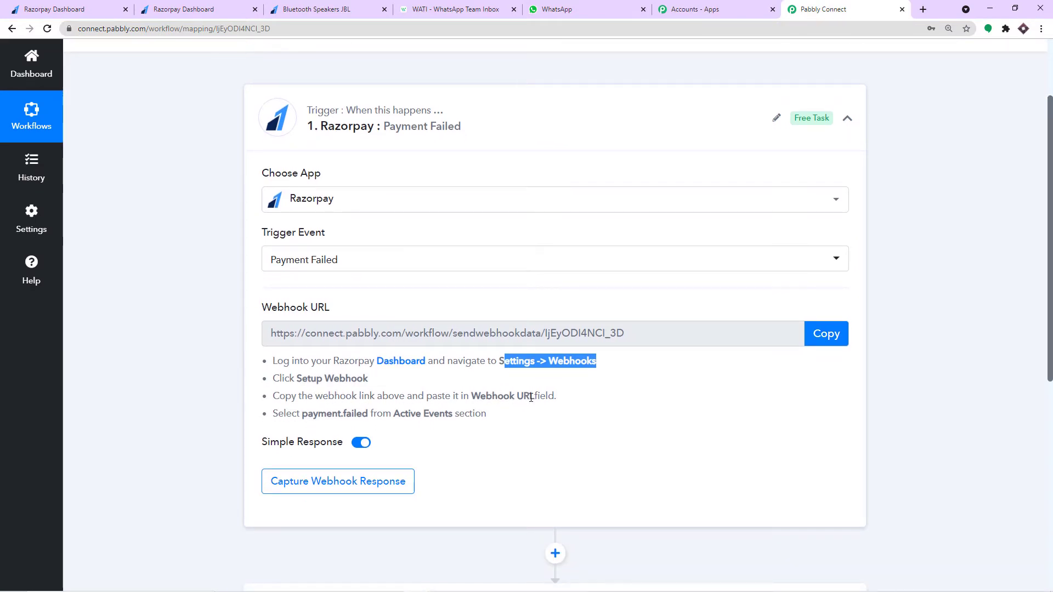
left_click(207, 10)
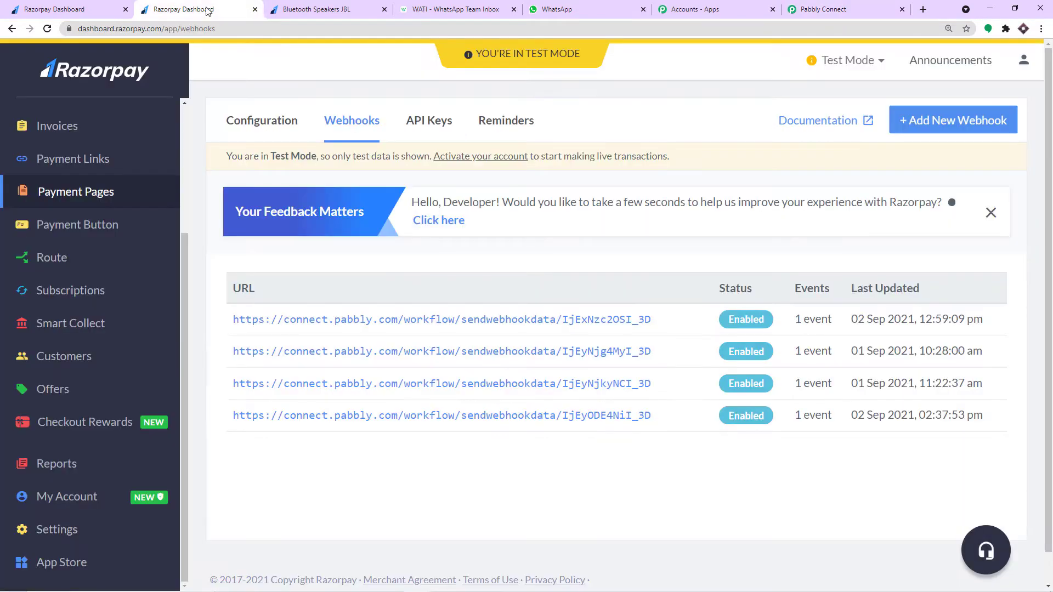
- Start adding a new Razorpay webhook and copy the Pabbly workflow's webhook URL
left_click(930, 122)
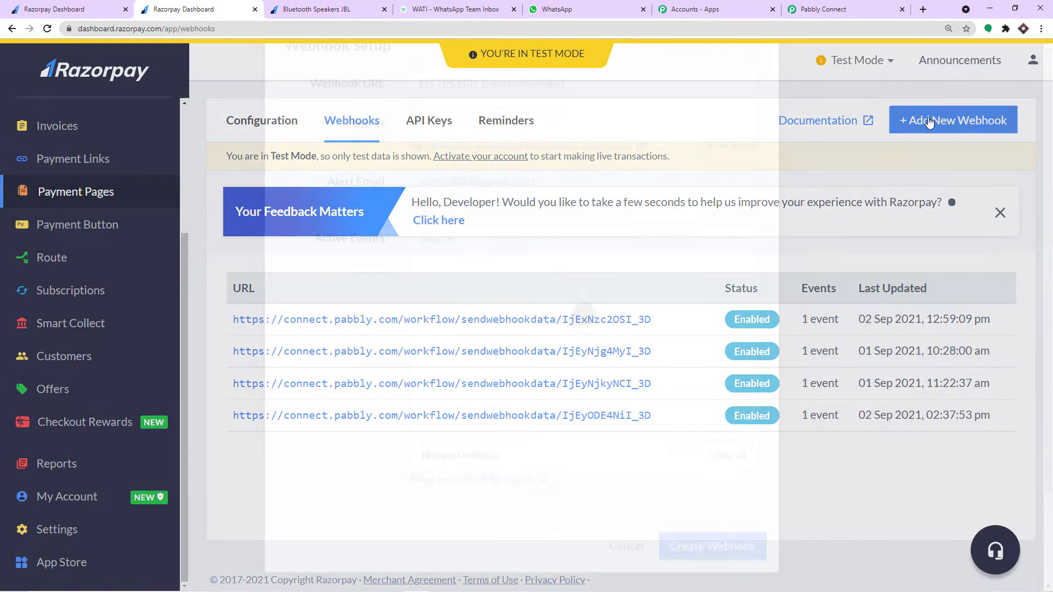
left_click(834, 10)
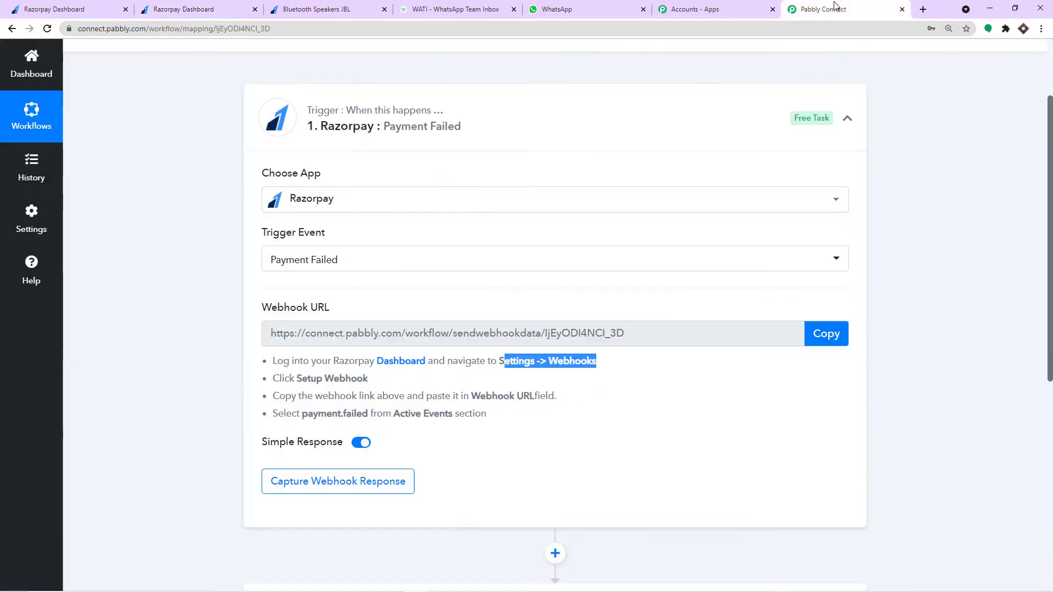
left_click(829, 334)
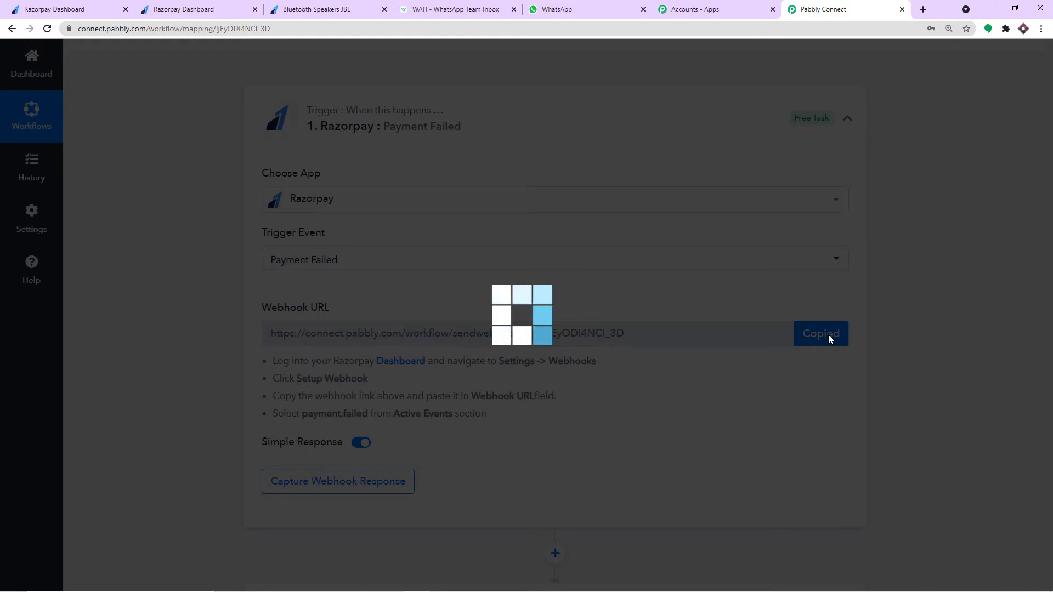
left_click(214, 9)
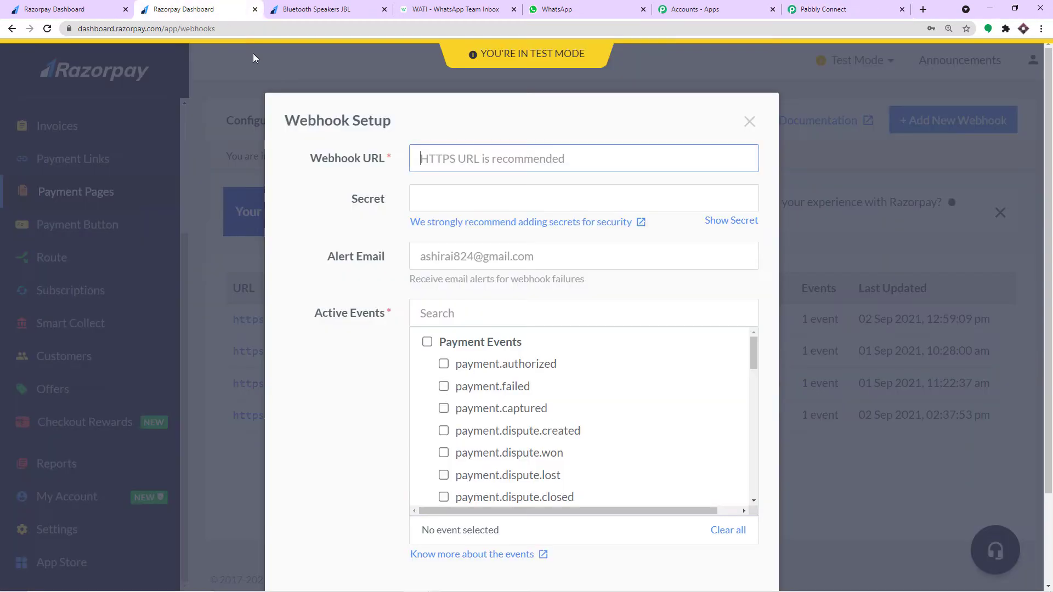
- Paste the Pabbly webhook URL into the Razorpay Webhook URL field
left_click(458, 158)
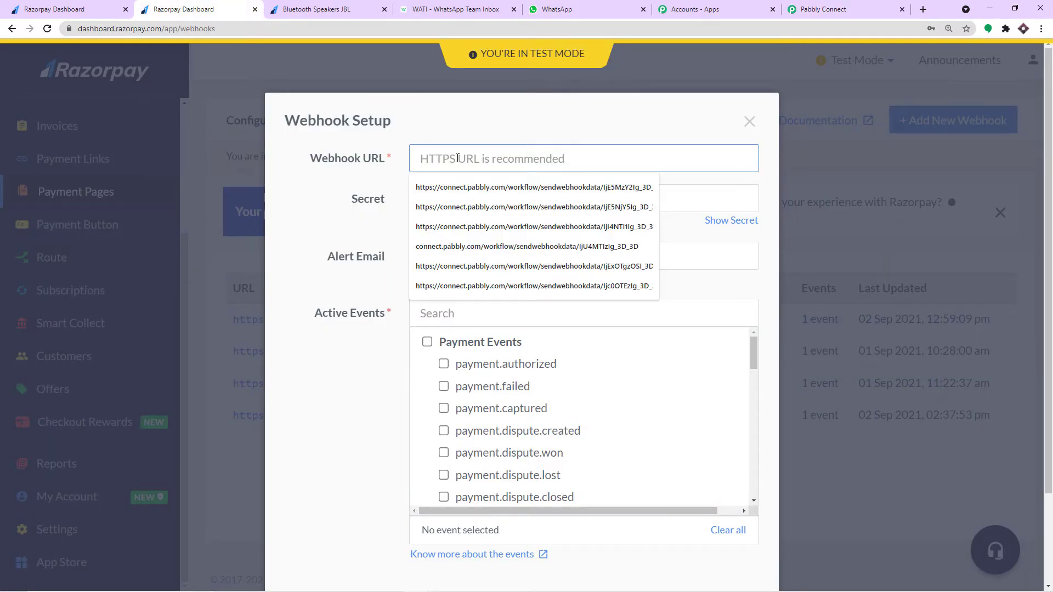
key("ctrl+v")
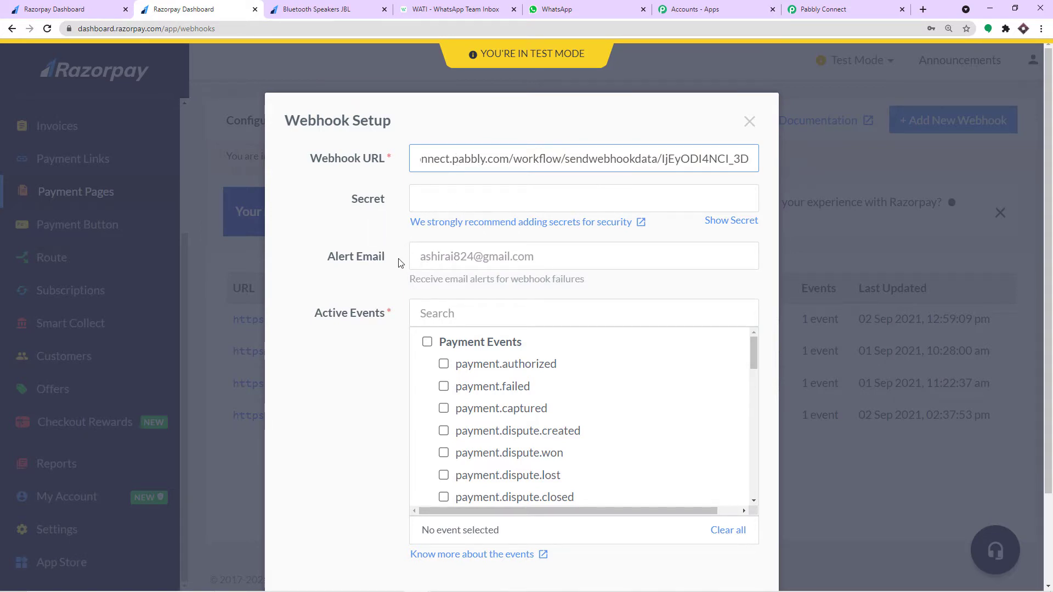
scroll(447, 266, "down", 2)
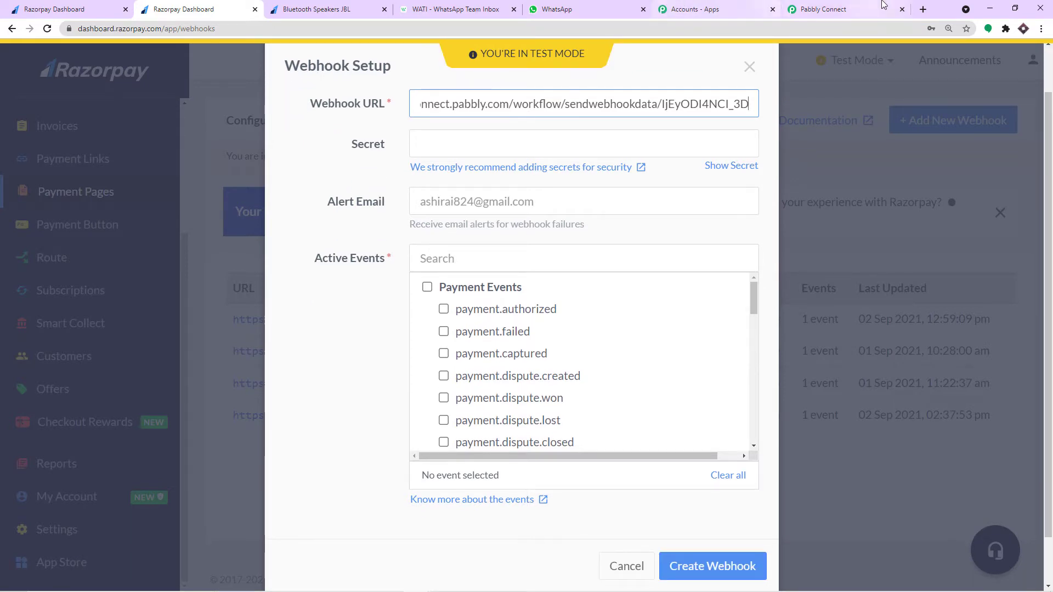
left_click(834, 9)
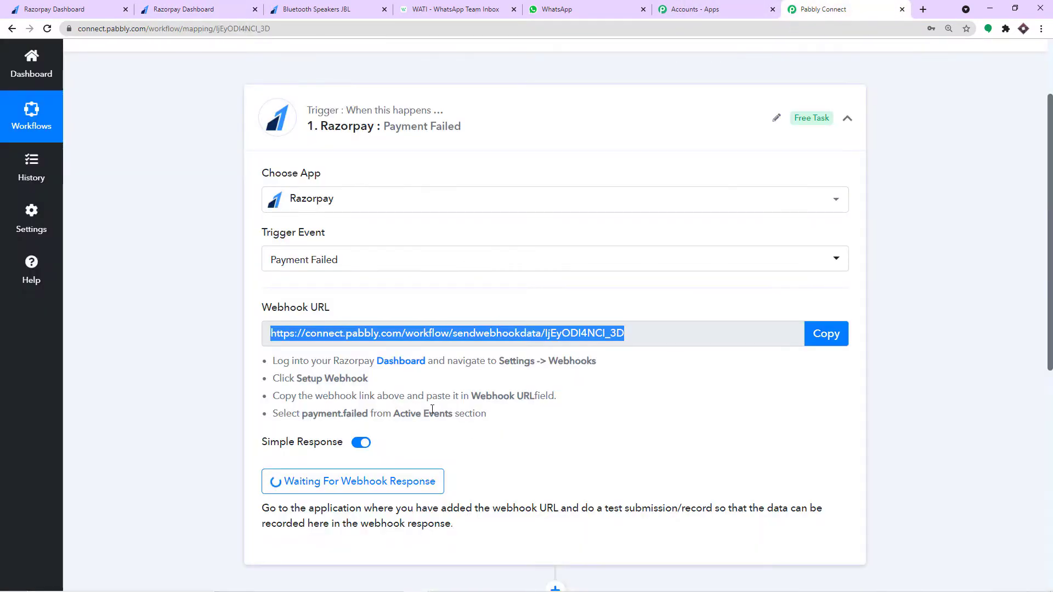
left_click(181, 5)
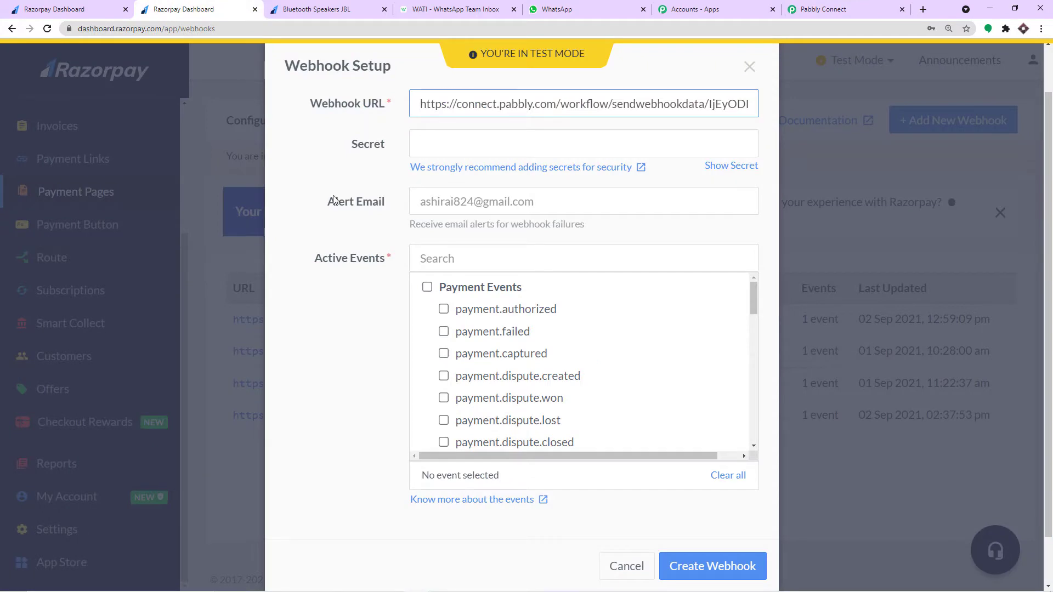
scroll(496, 334, "down", 2)
scroll(496, 333, "up", 2)
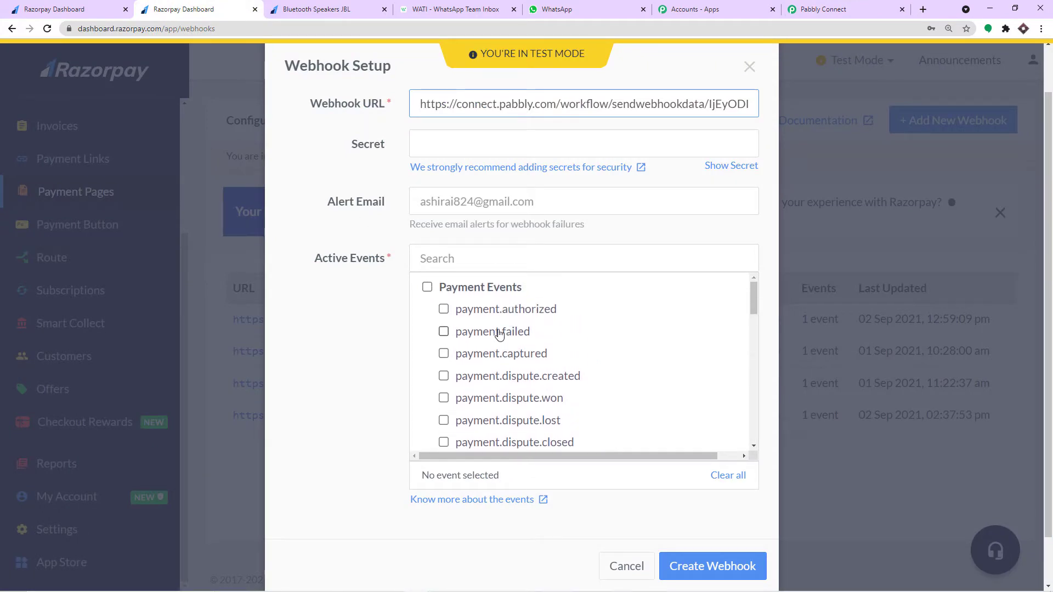
- Subscribe the webhook to payment.failed, save it, and return to Pabbly Connect
left_click(444, 332)
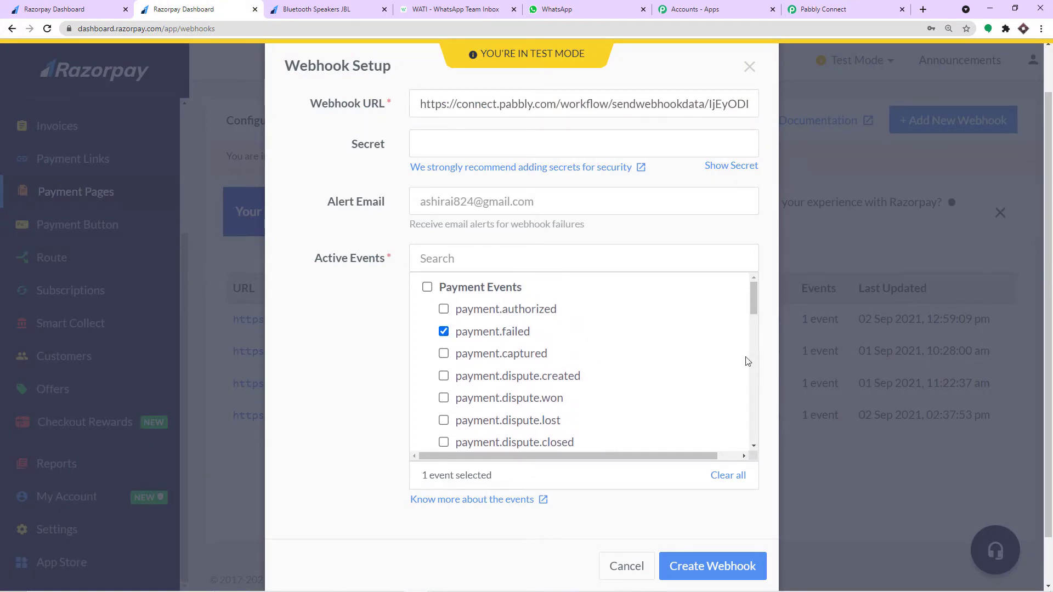
left_click(729, 566)
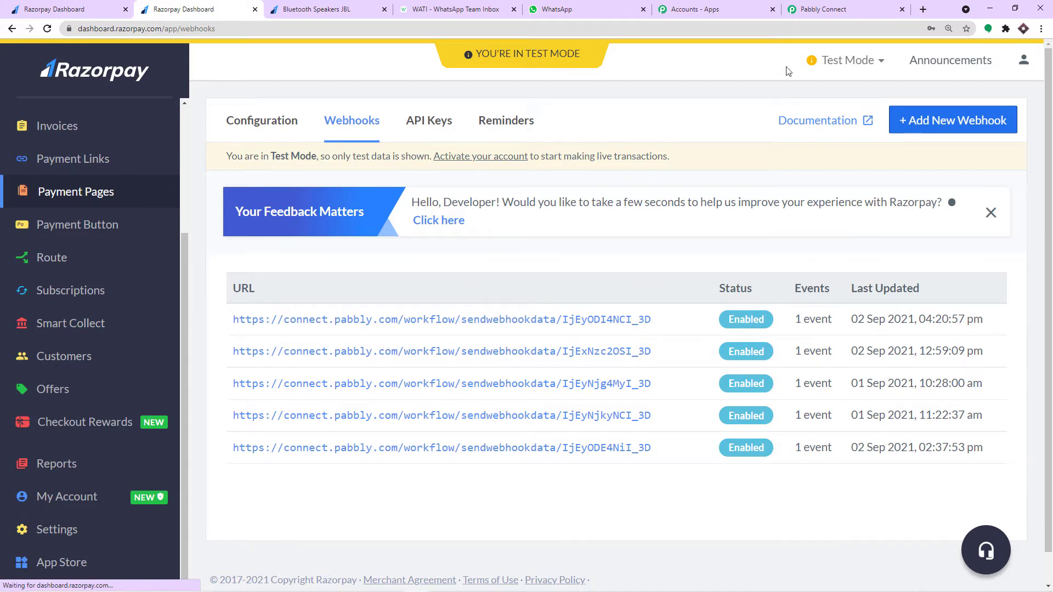
left_click(839, 10)
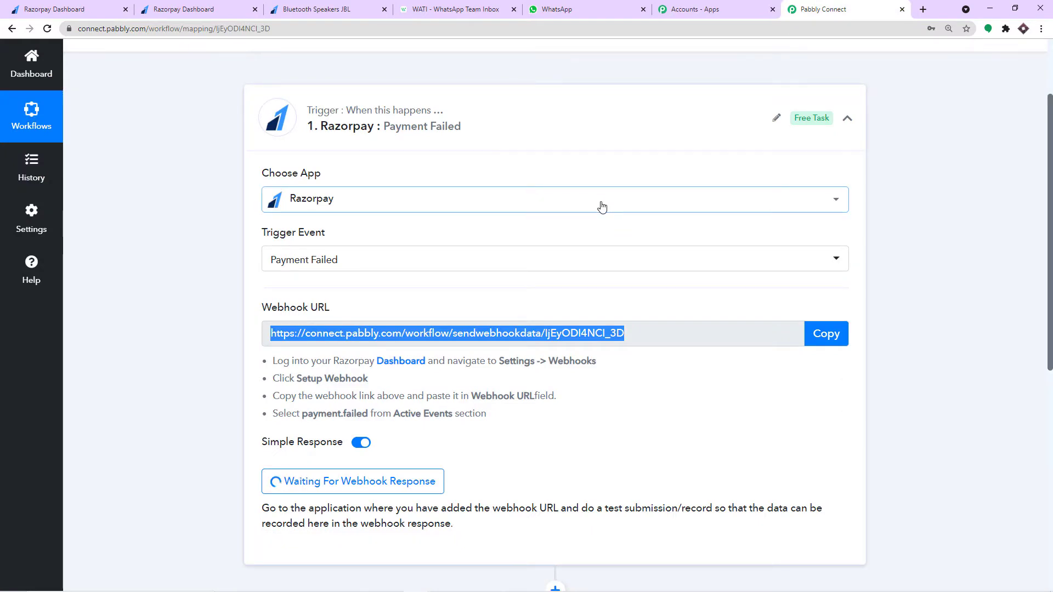
- Copy the Lotus Organics Beauty Products Page Url from Payment Pages and open a new tab
left_click(217, 5)
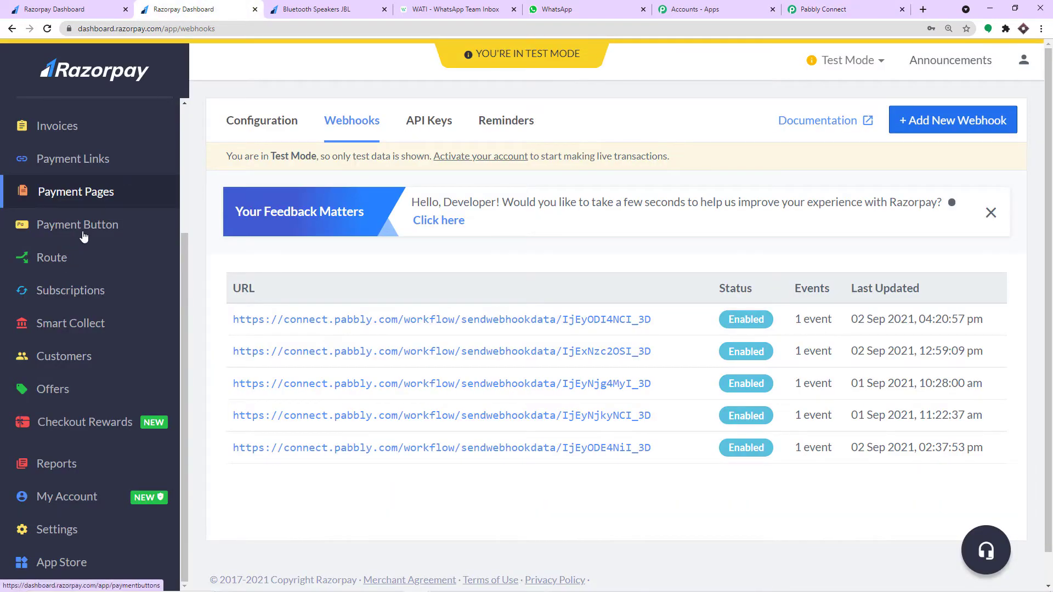
left_click(91, 196)
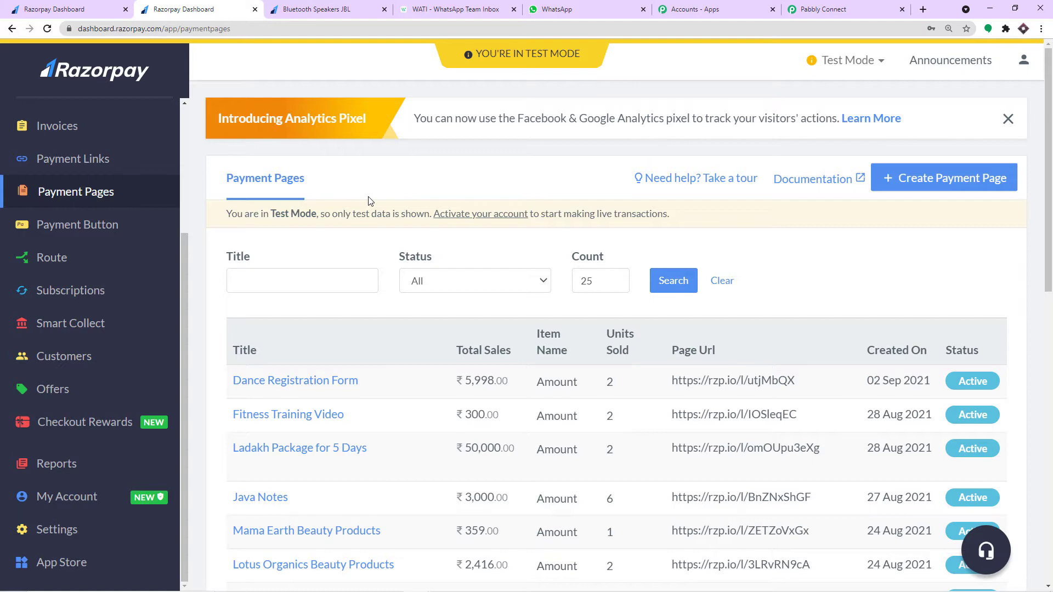
scroll(368, 201, "down", 9)
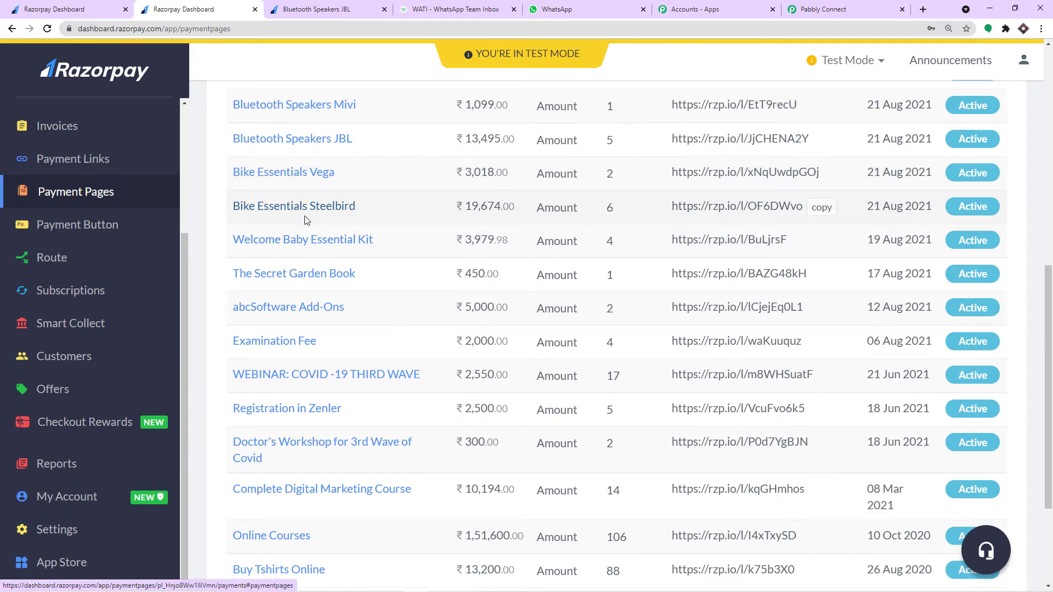
scroll(299, 308, "down", 3)
scroll(298, 313, "up", 6)
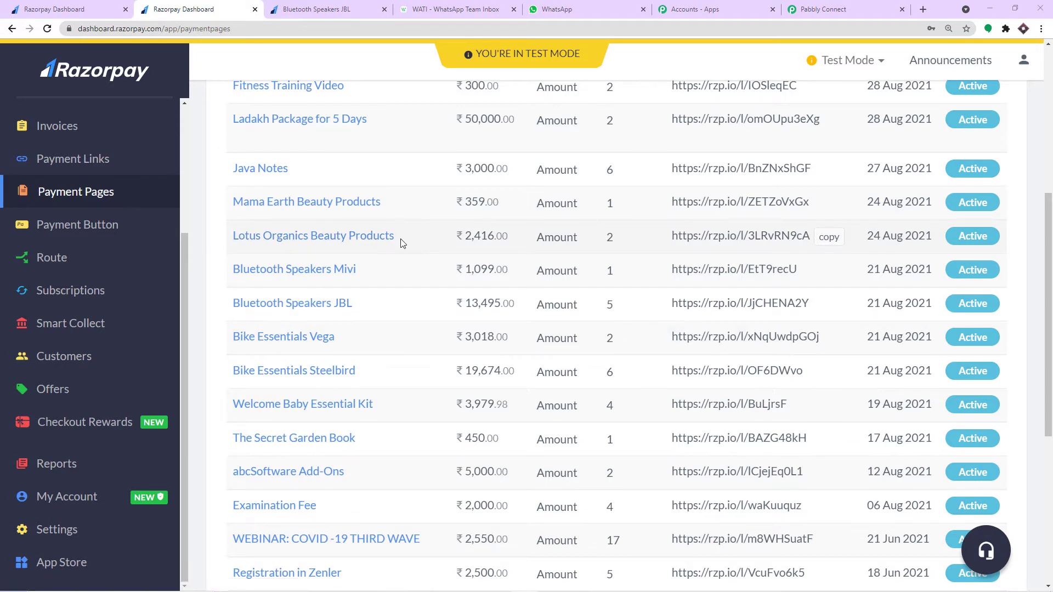
left_click(829, 237)
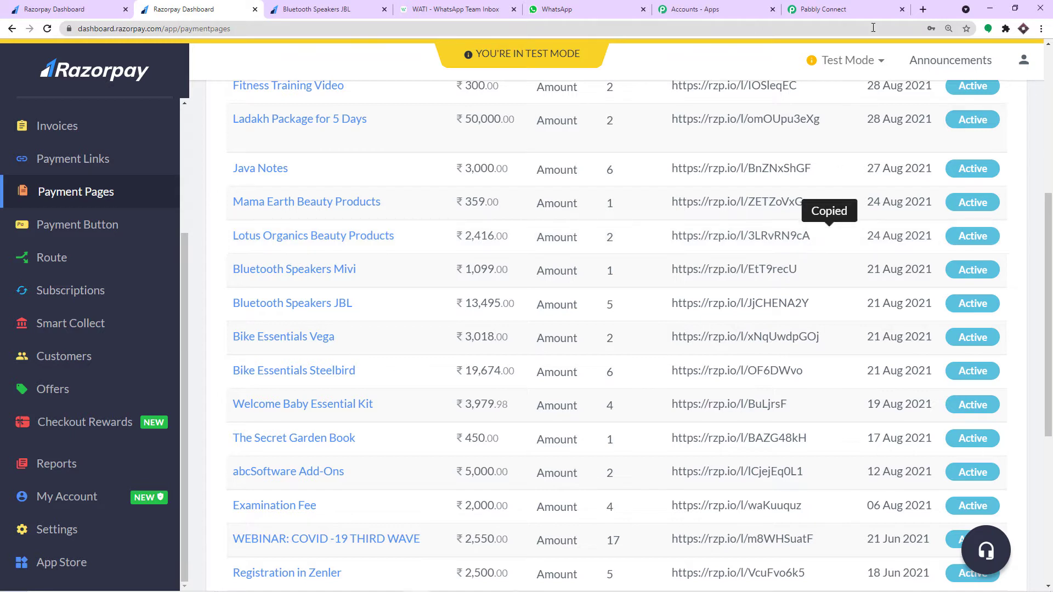
left_click(924, 9)
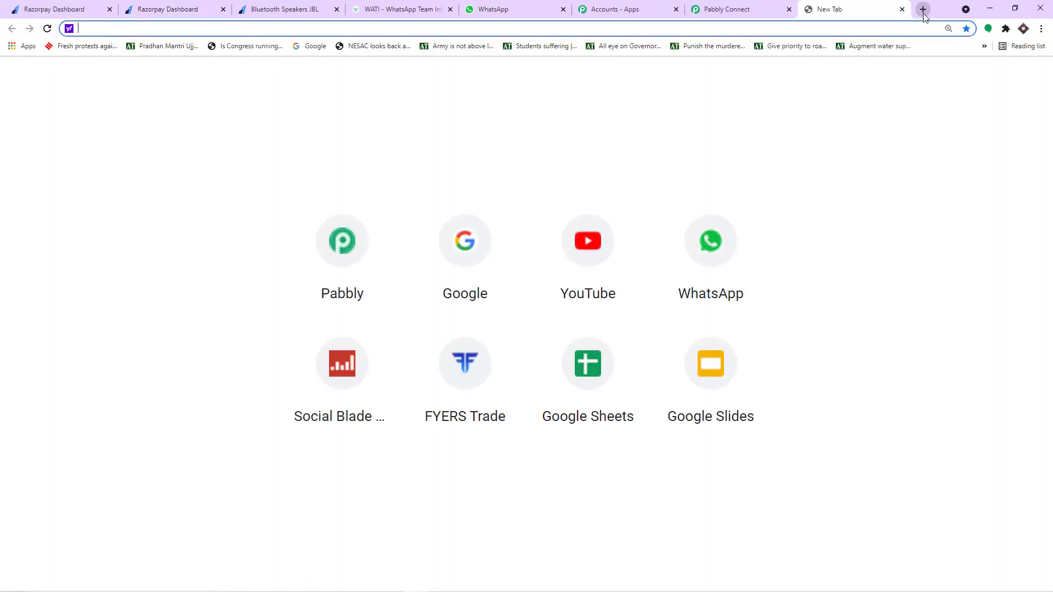
- Open the pasted payment page link and autofill the customer's name from saved details
key("ctrl+v")
key("Return")
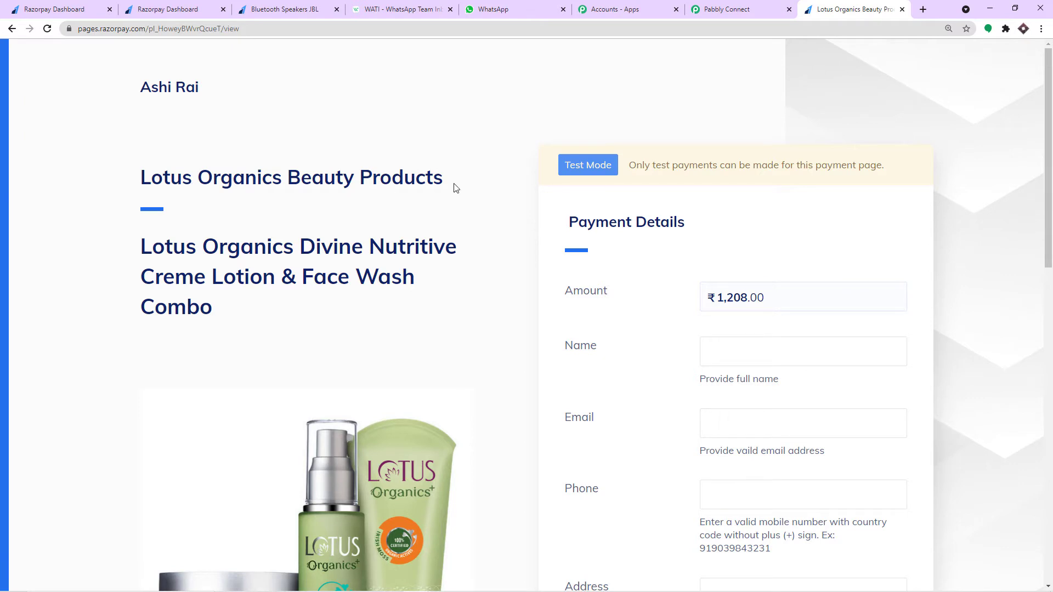
scroll(454, 189, "down", 1)
left_click(726, 293)
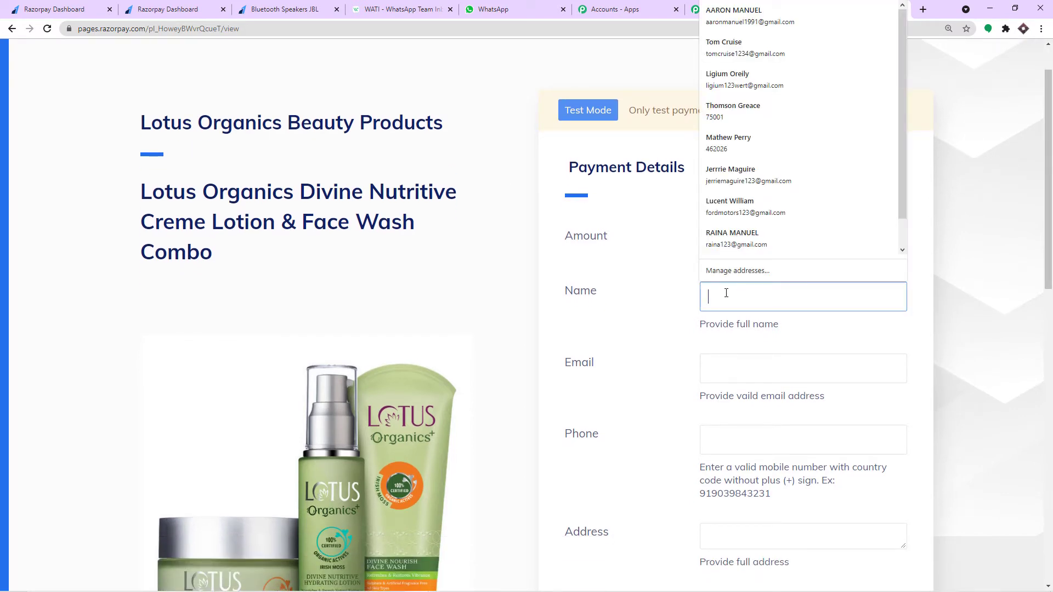
left_click(738, 152)
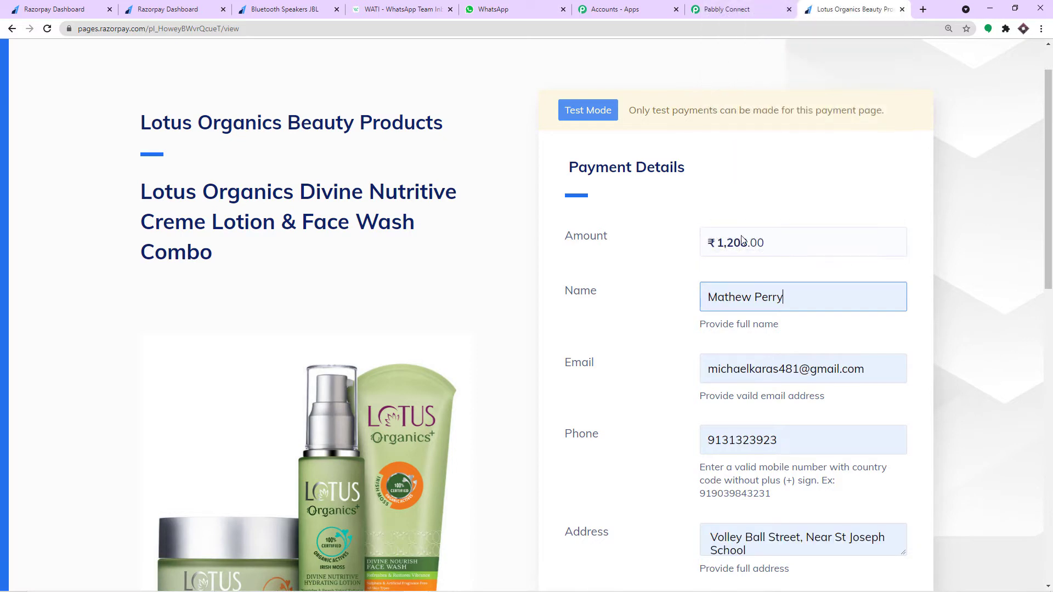
- Edit the start of the customer's email and replace the phone number with a pasted one
scroll(795, 300, "down", 2)
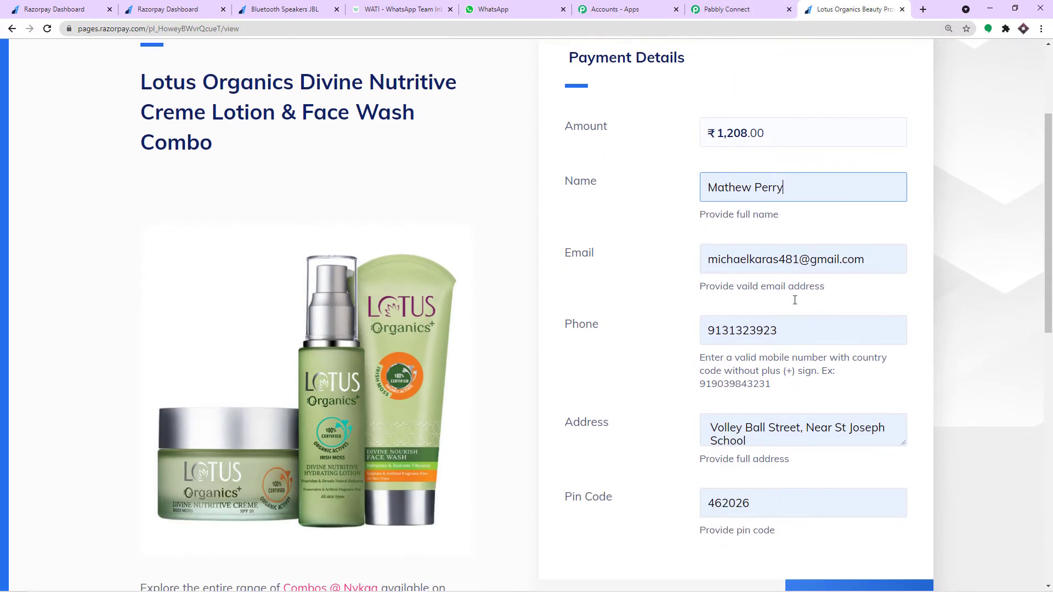
left_click_drag(777, 261, 674, 270)
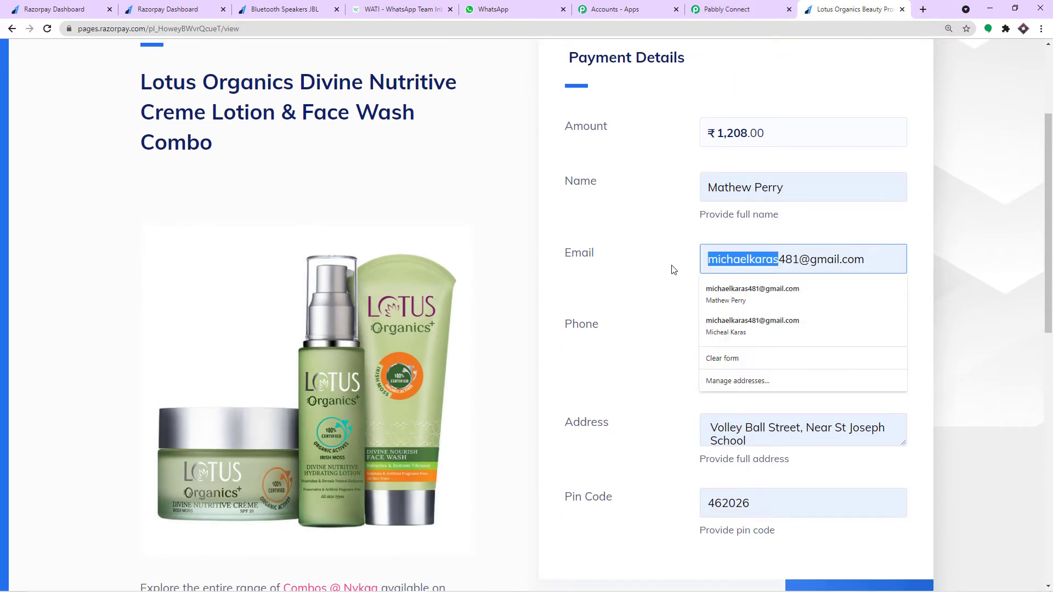
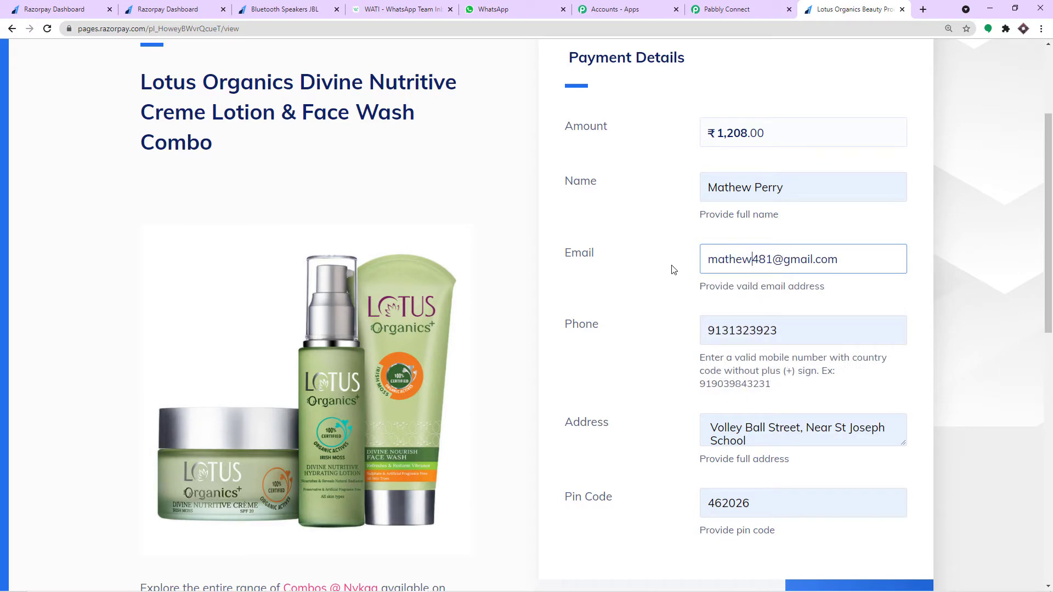
left_click_drag(783, 329, 697, 341)
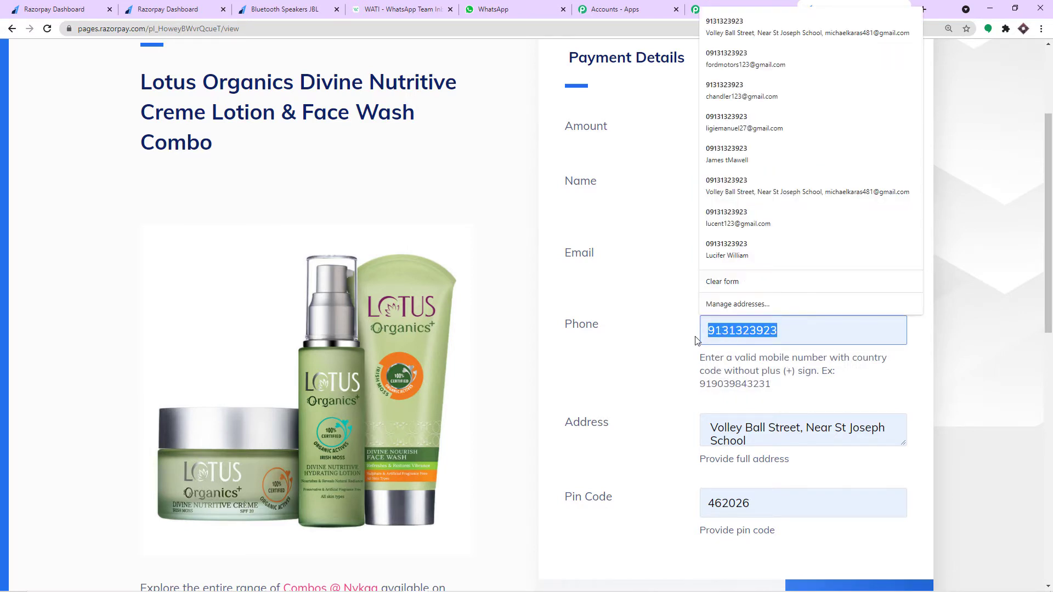
key("BackSpace")
key("ctrl+v")
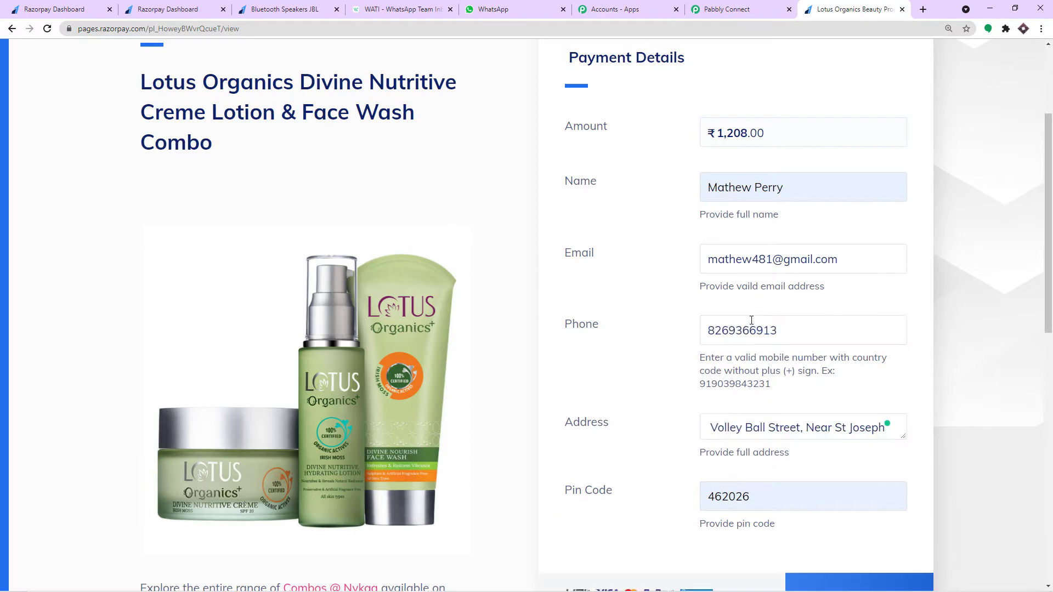
scroll(740, 384, "down", 1)
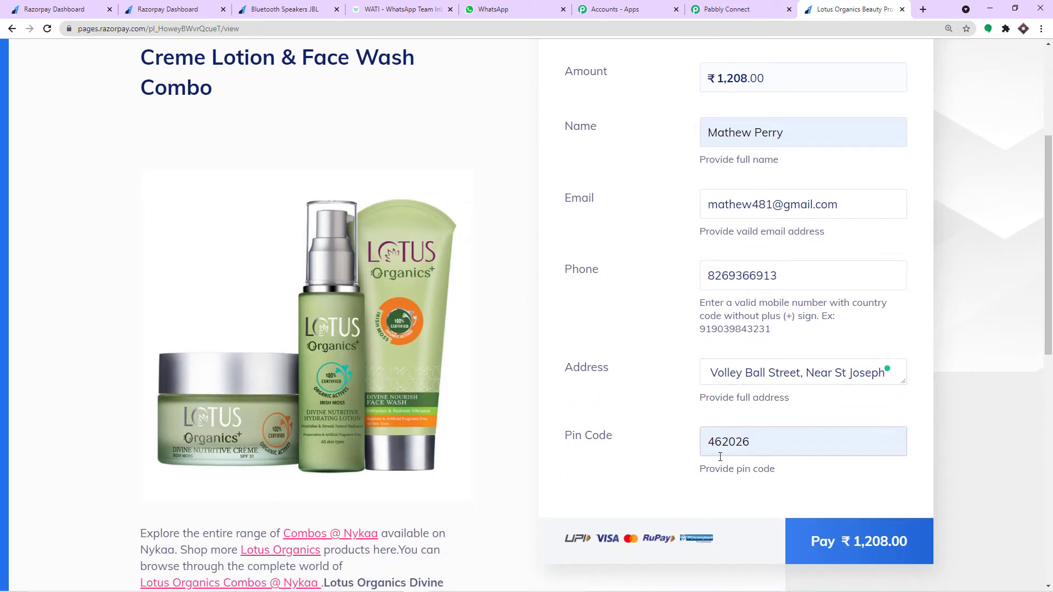
- Pay ₹1,208 by debit card, entering the test card number, expiry and cardholder name
left_click(846, 542)
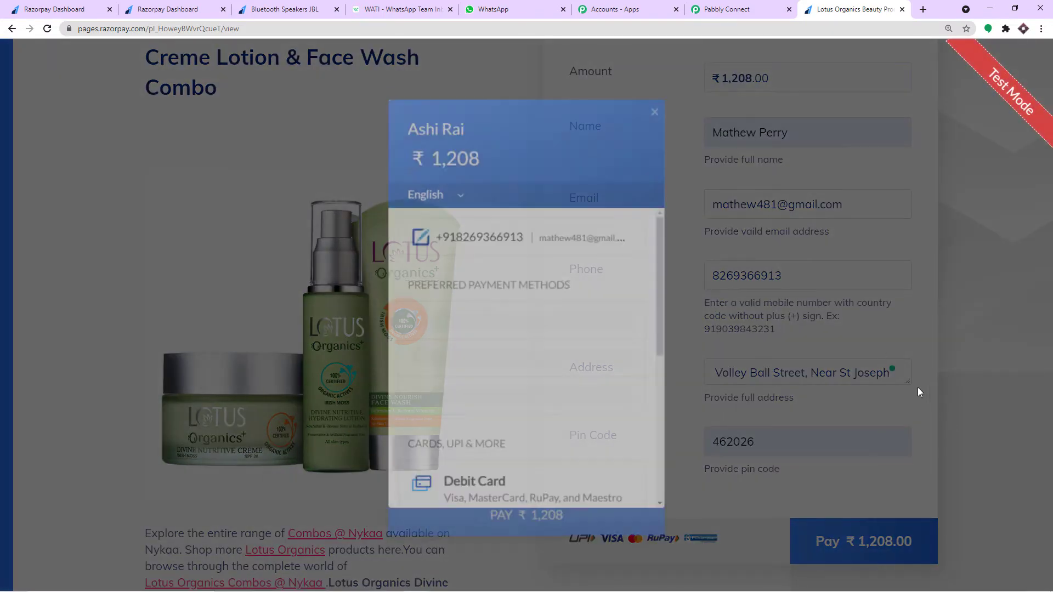
left_click(484, 323)
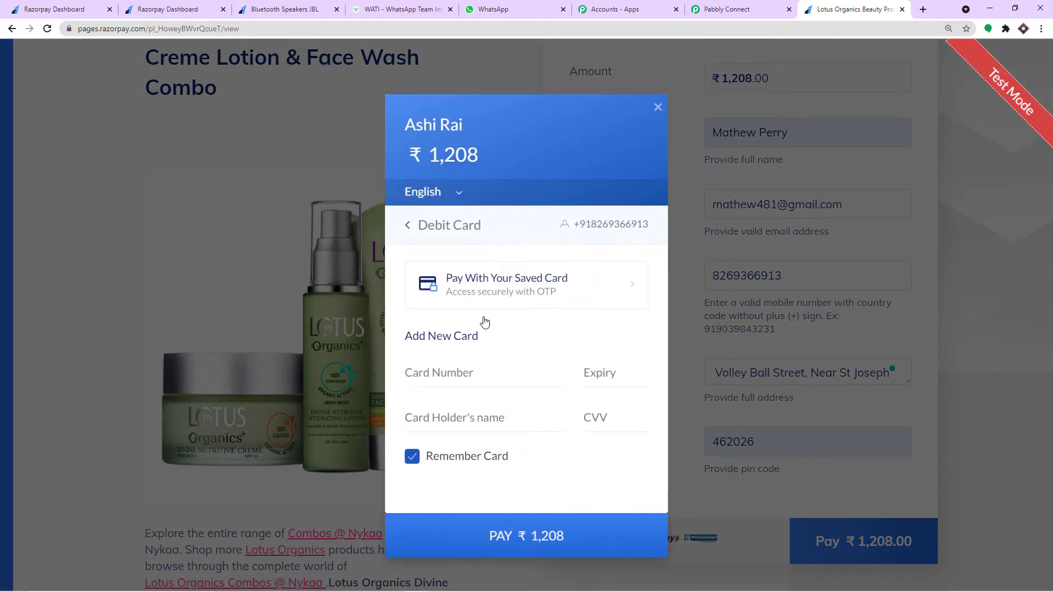
left_click(450, 364)
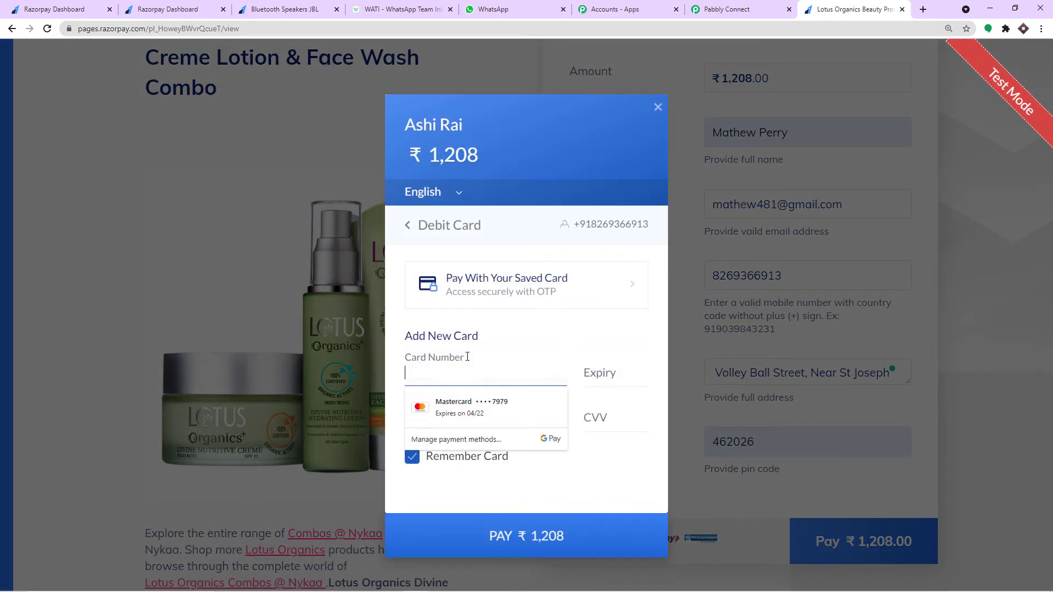
type("41111111111111111111")
key("BackSpace")
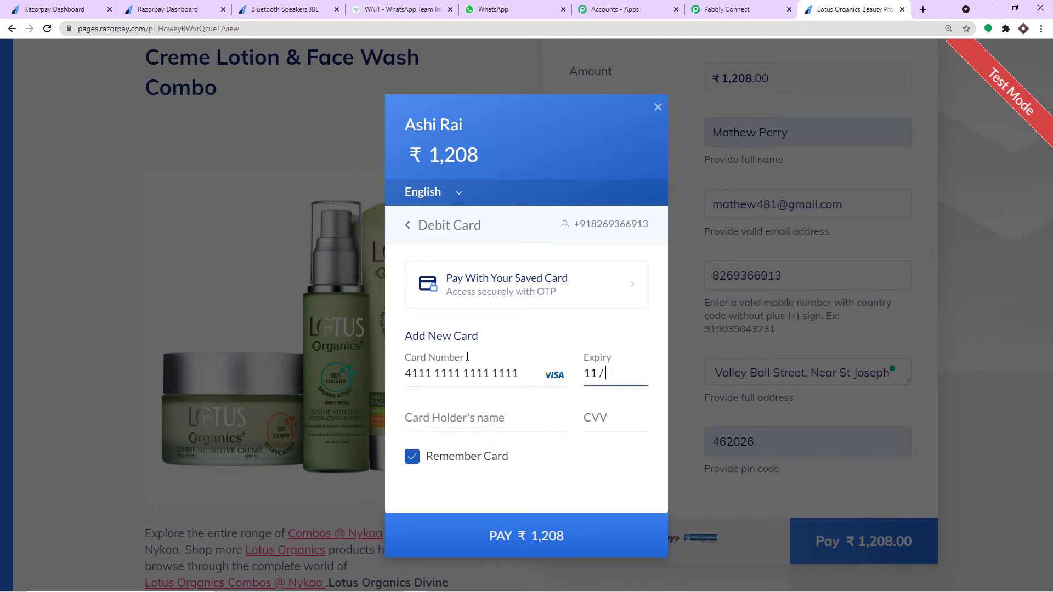
type("23")
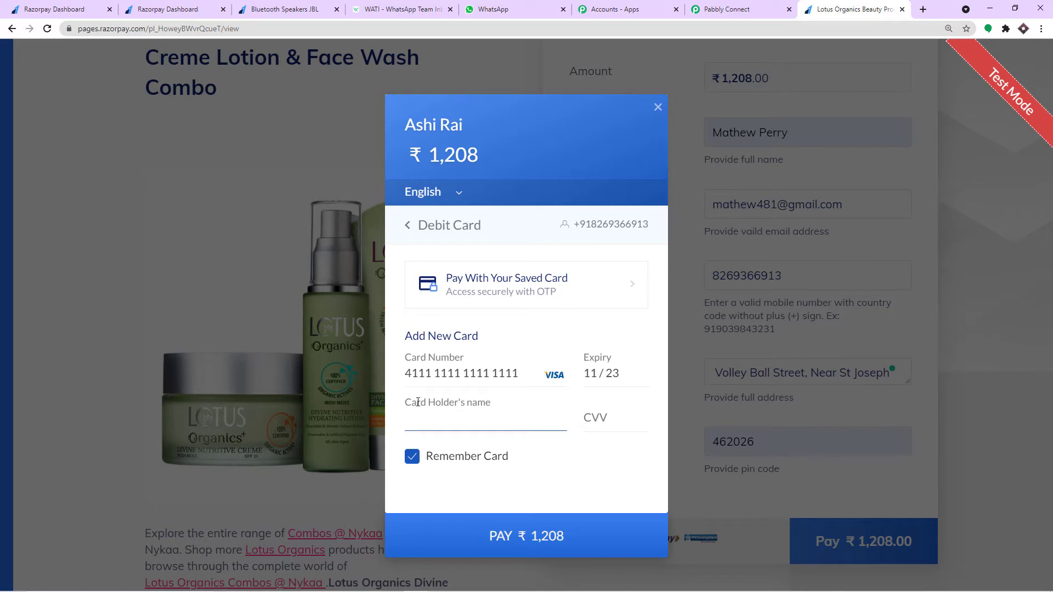
- Enter the CVV, submit, skip saving the card, and choose Failure for the test payment
left_click(606, 427)
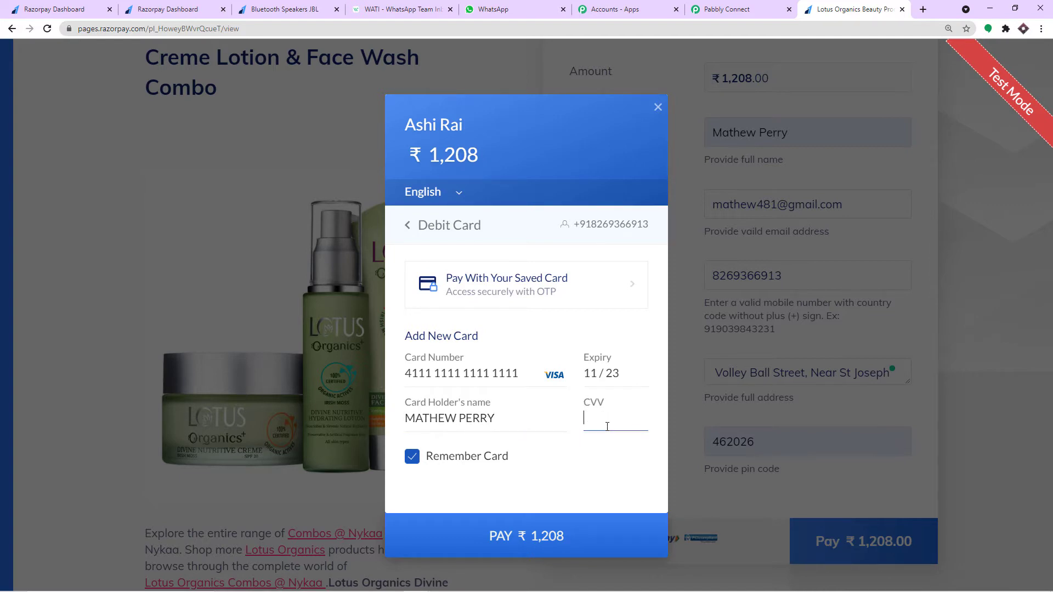
left_click(583, 518)
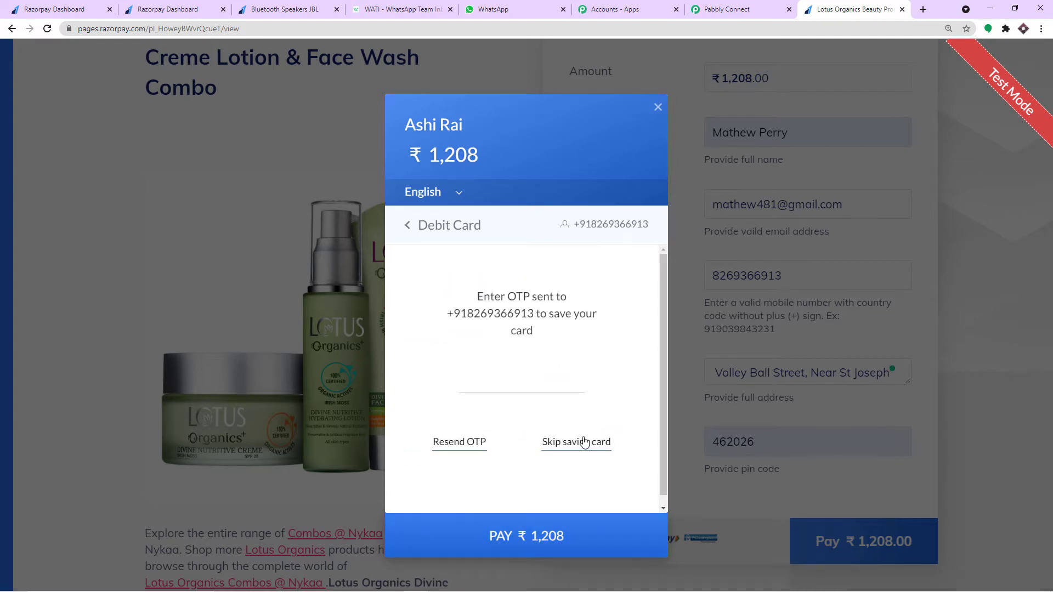
left_click(584, 442)
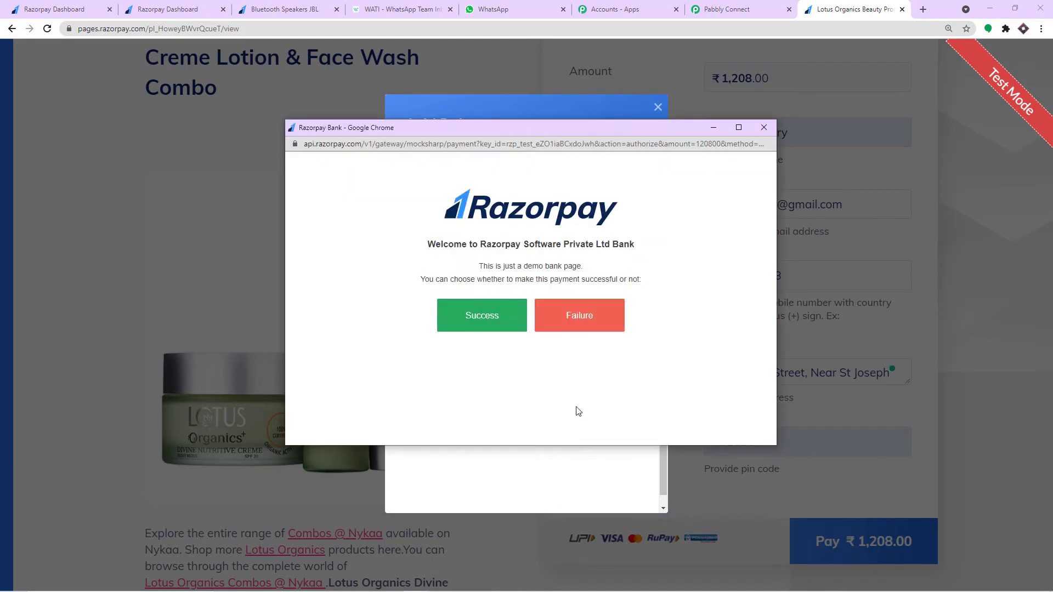
left_click(586, 318)
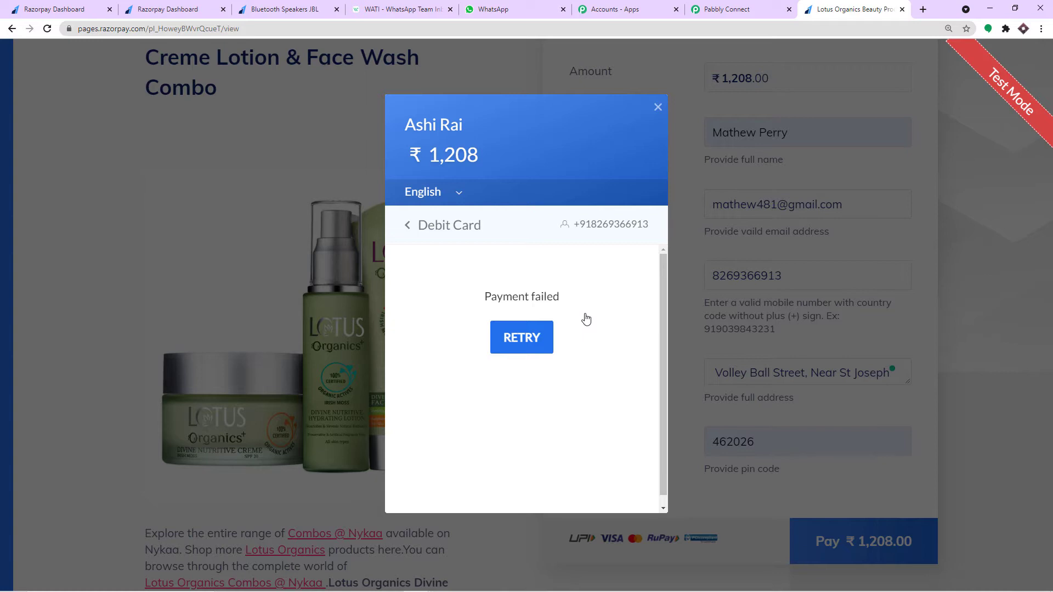
- Review the captured customer name, contact number and address in the trigger's response
left_click(708, 5)
scroll(735, 382, "down", 4)
scroll(736, 383, "down", 2)
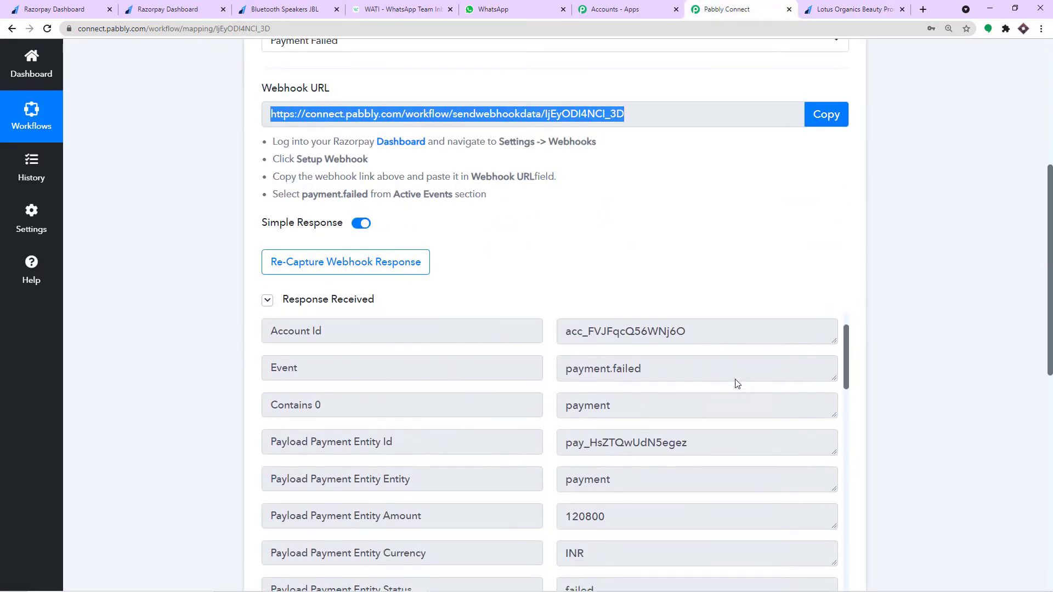
scroll(1045, 280, "down", 3)
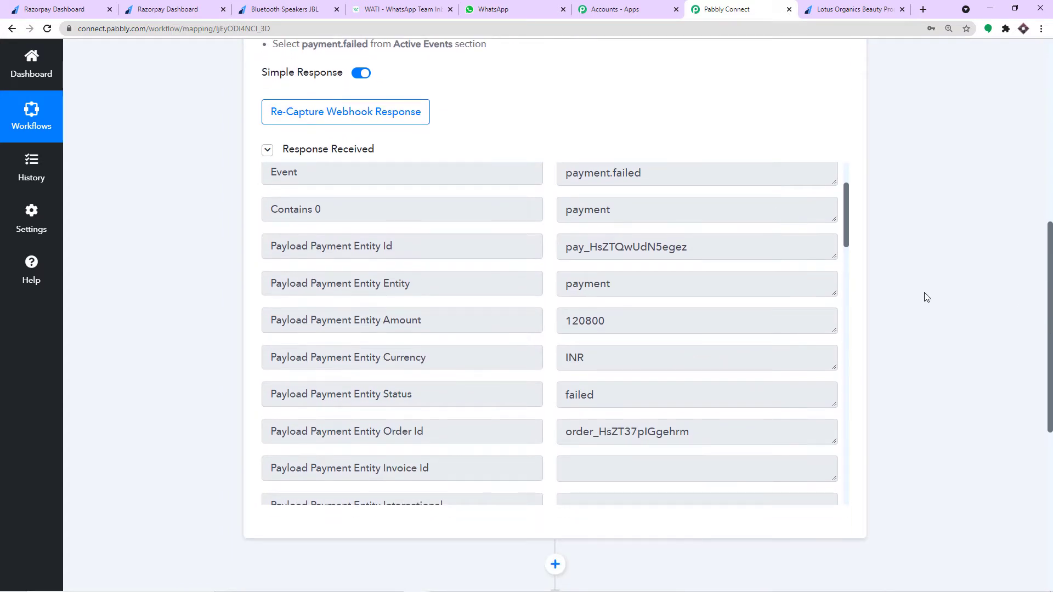
scroll(714, 289, "down", 1)
scroll(714, 290, "down", 9)
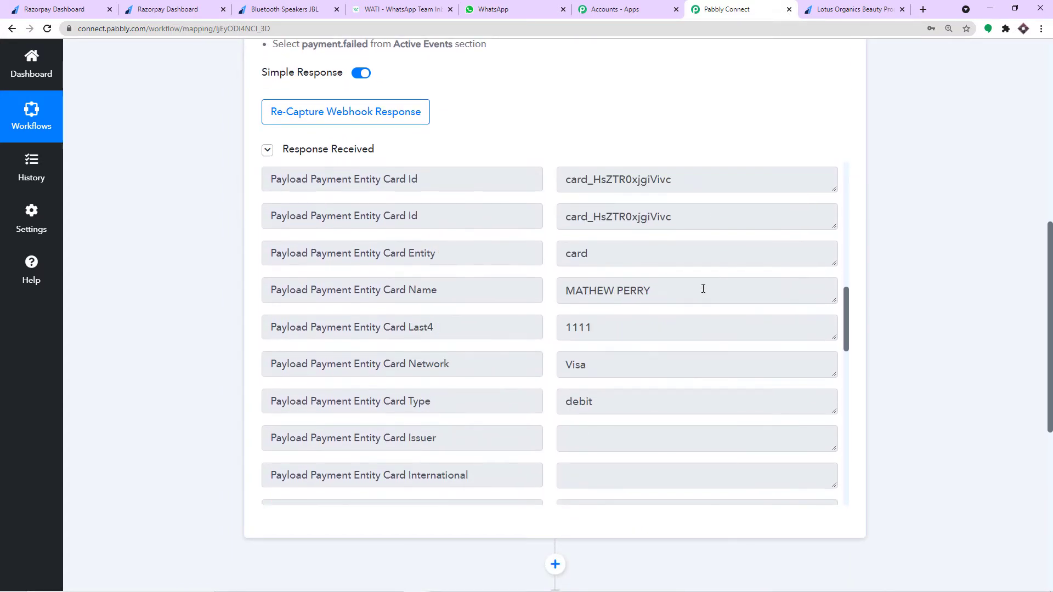
scroll(701, 288, "down", 8)
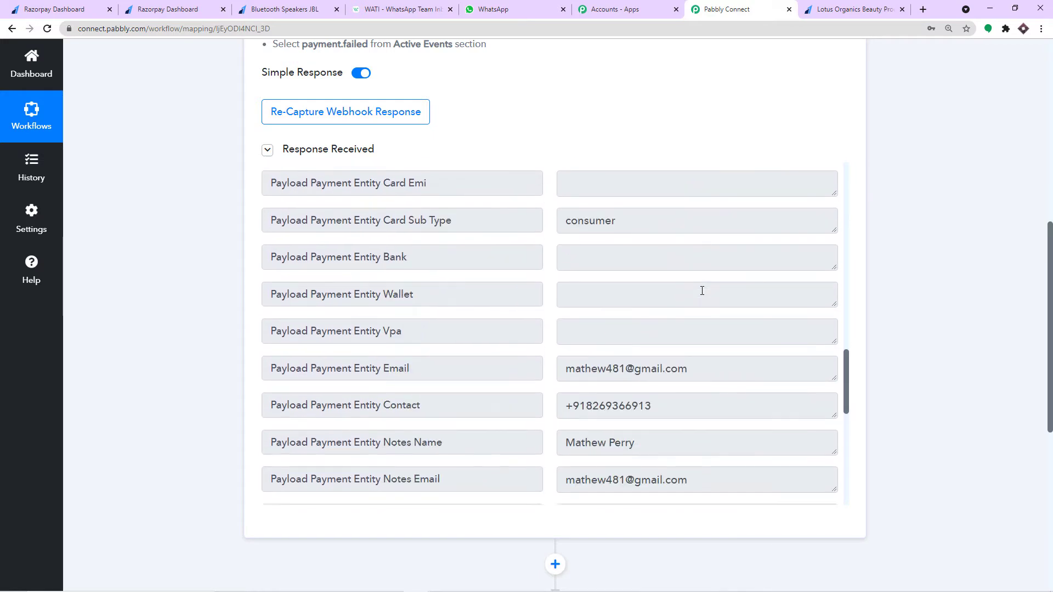
left_click_drag(682, 287, 513, 286)
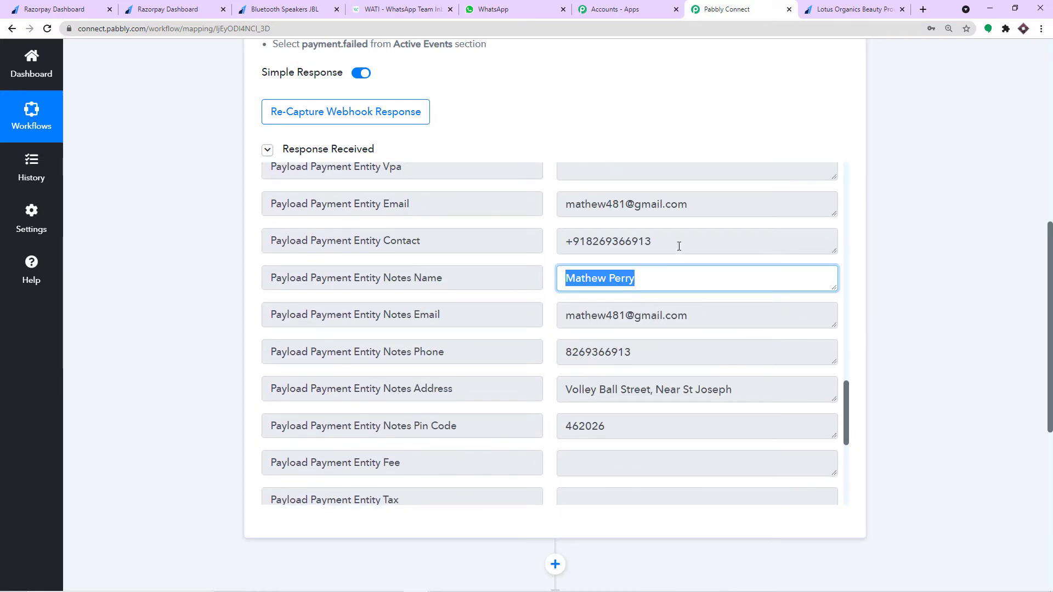
left_click_drag(679, 243, 455, 242)
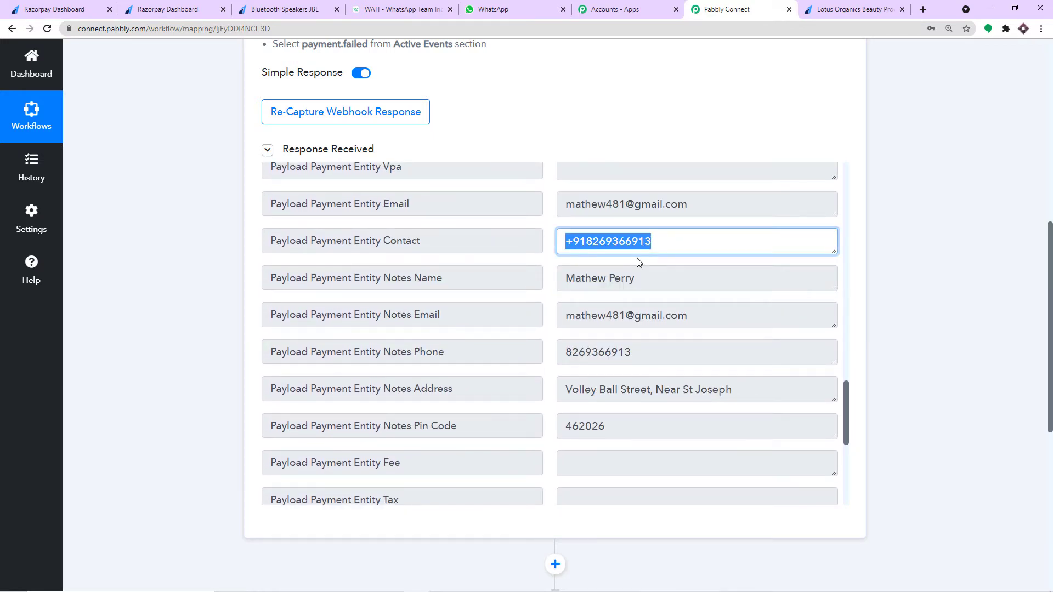
scroll(639, 262, "down", 1)
left_click_drag(649, 296, 562, 302)
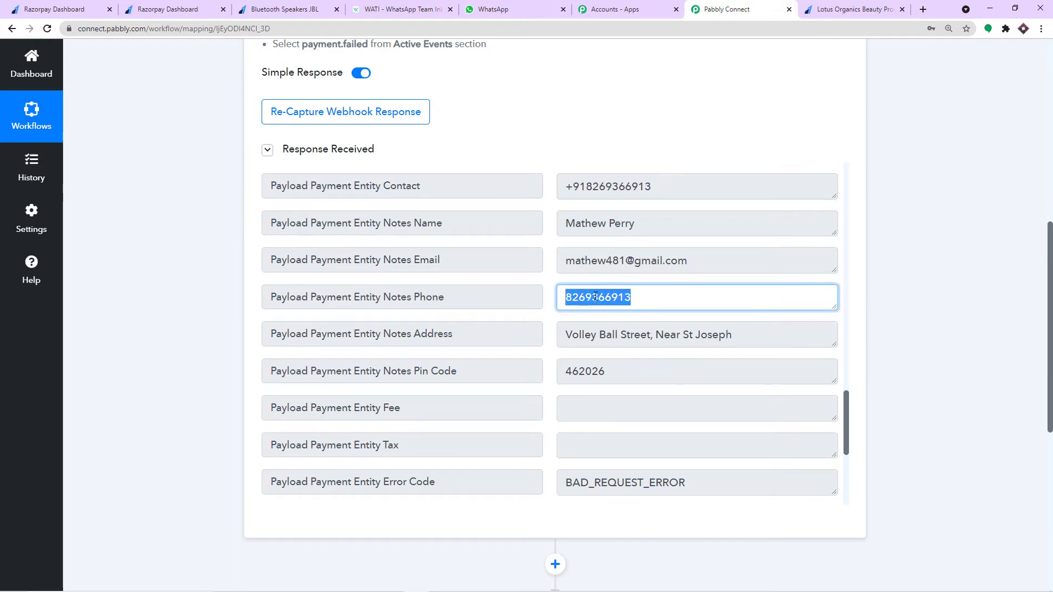
left_click_drag(668, 332, 478, 328)
- Check the amount 120800 and its trailing two zeros, then reach the next application block
scroll(604, 353, "down", 1)
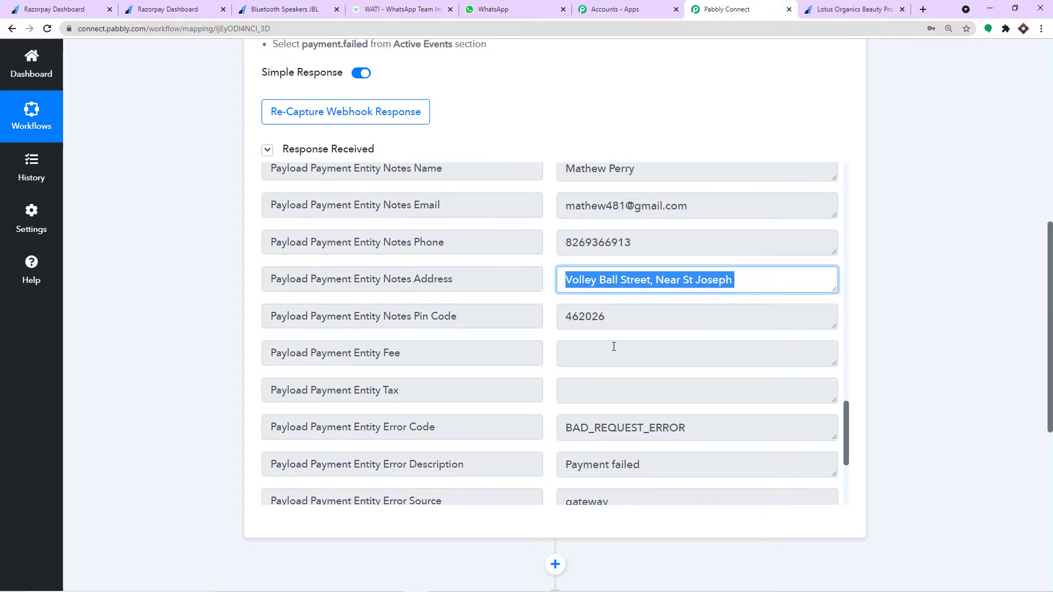
scroll(614, 346, "up", 9)
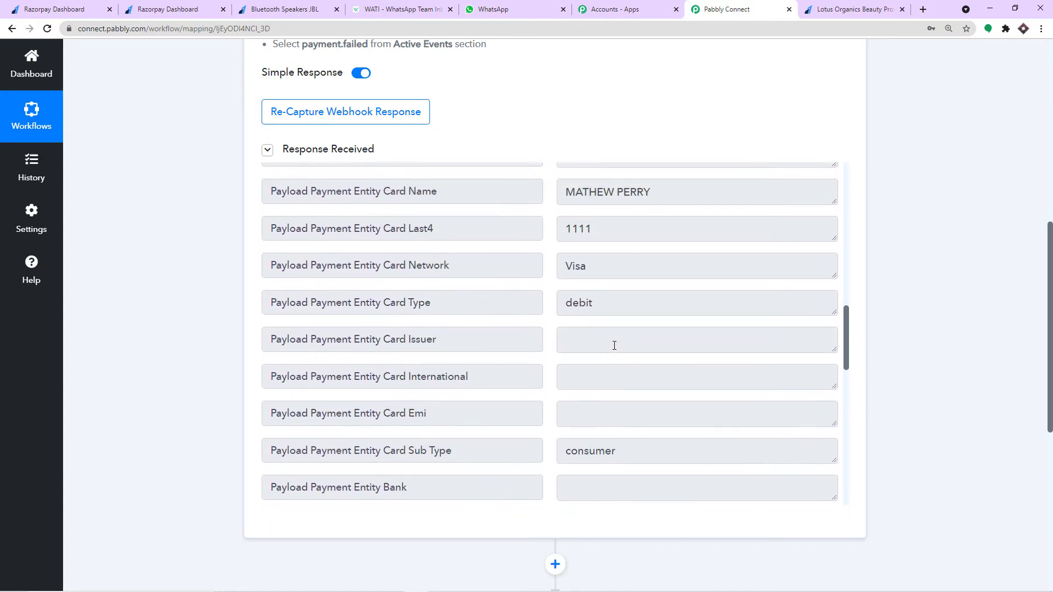
scroll(614, 345, "up", 11)
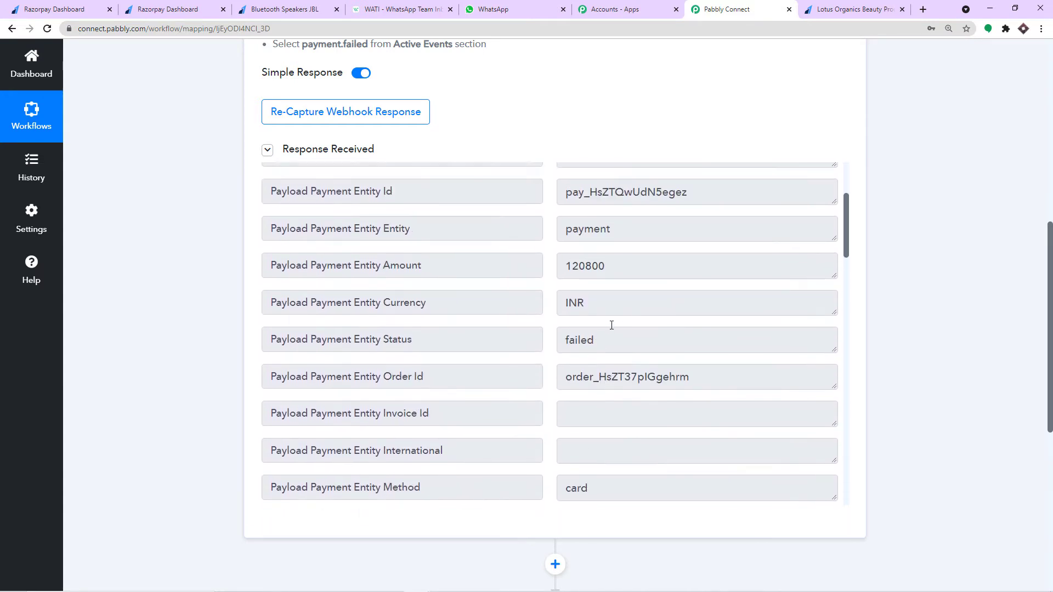
left_click_drag(609, 265, 554, 267)
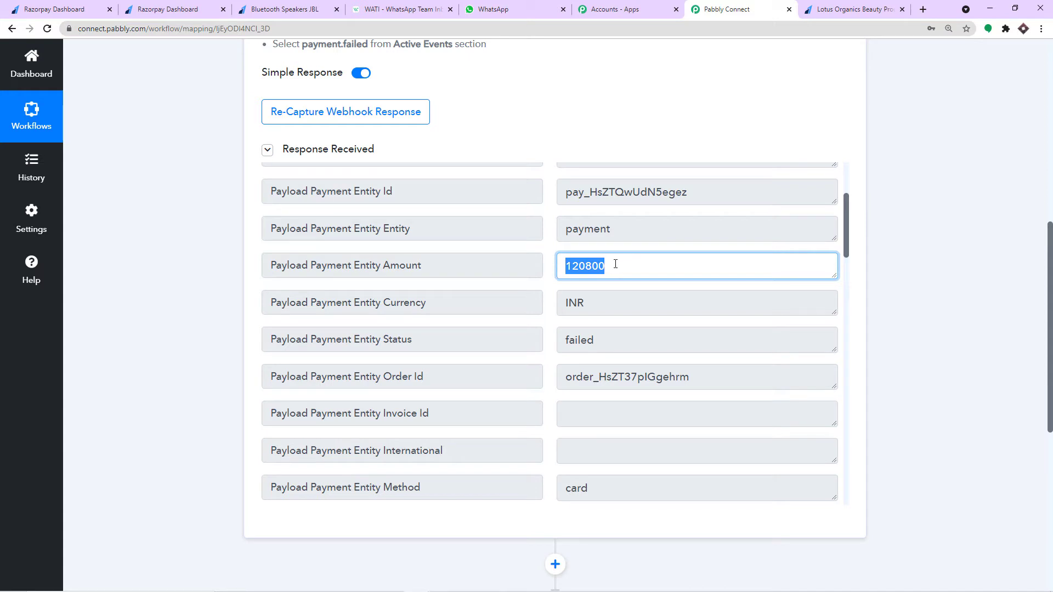
left_click_drag(615, 265, 593, 268)
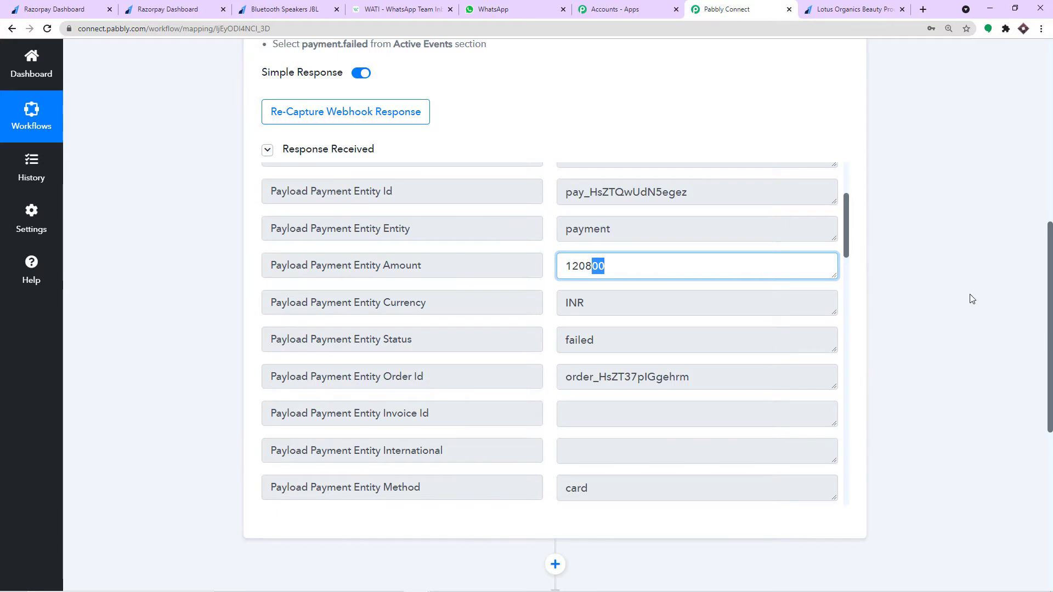
scroll(969, 298, "down", 6)
scroll(969, 298, "down", 2)
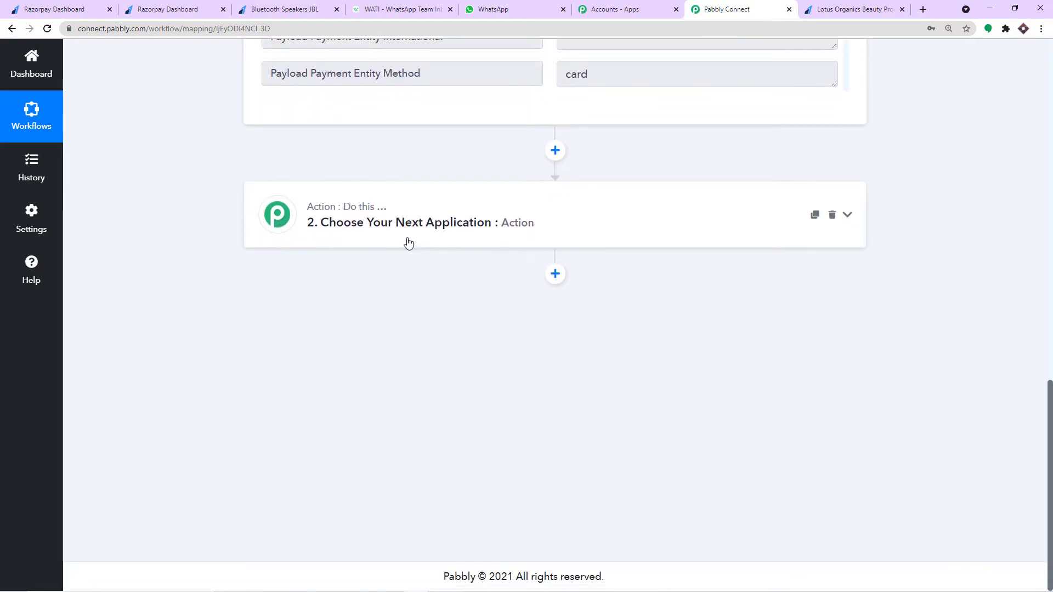
- Add Number Formatter by Pabbly with the Spreadsheet Formulas action event and connect it
left_click(400, 227)
left_click(349, 295)
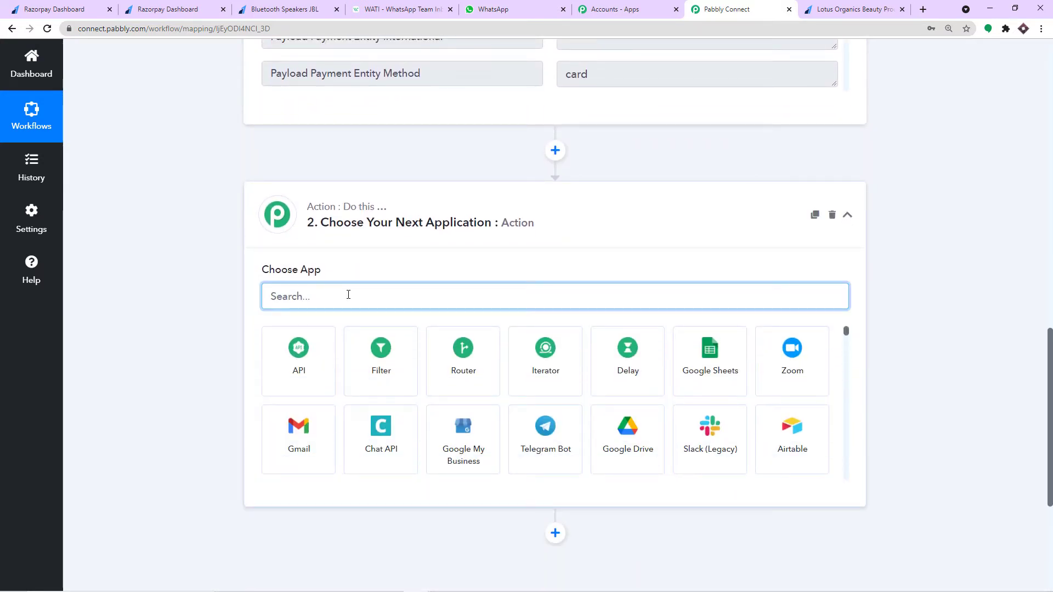
type("NUMBE")
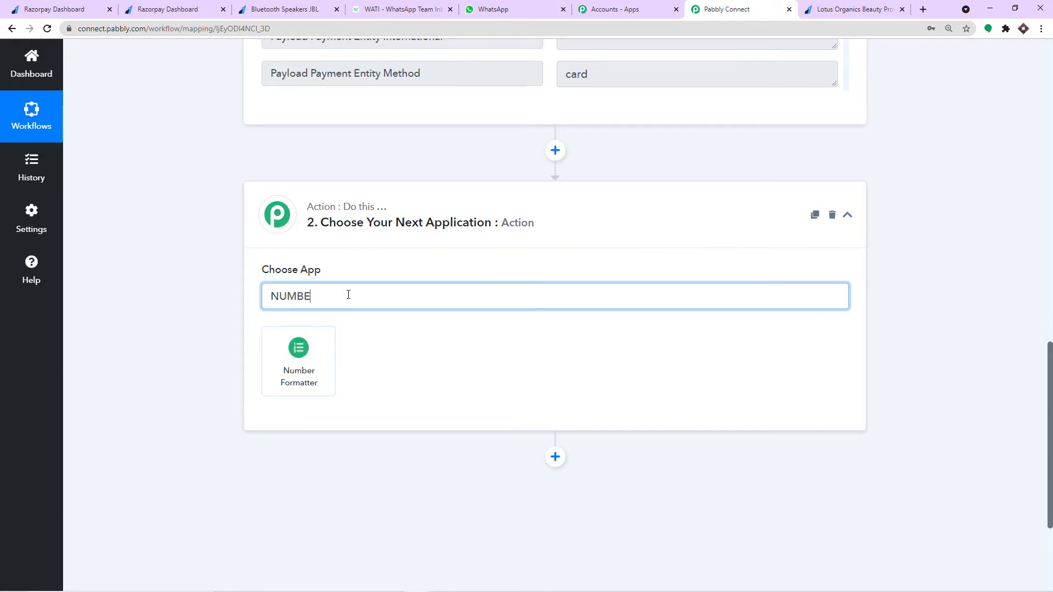
left_click(296, 373)
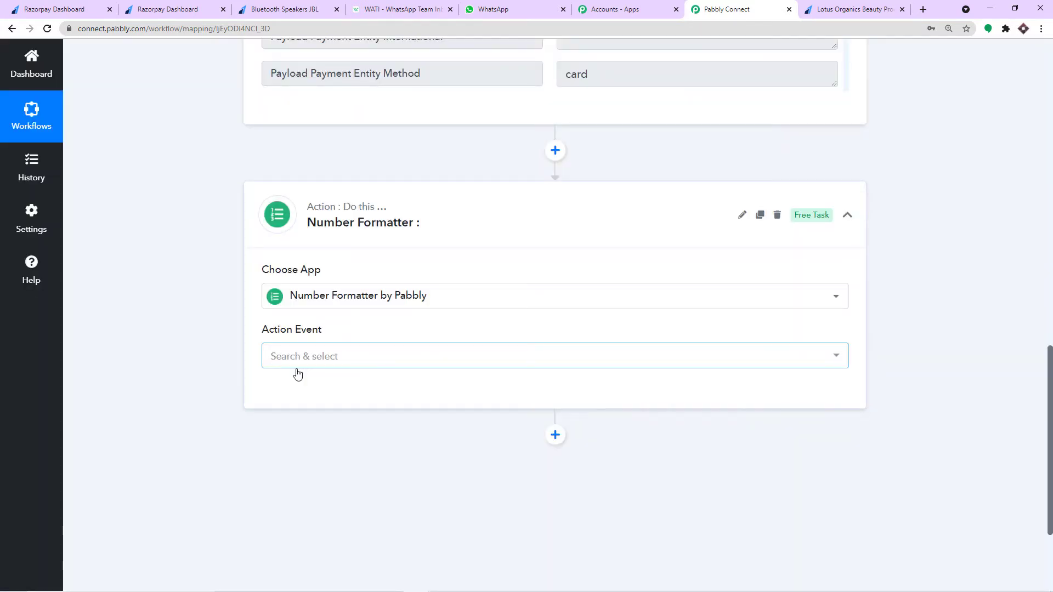
left_click(311, 360)
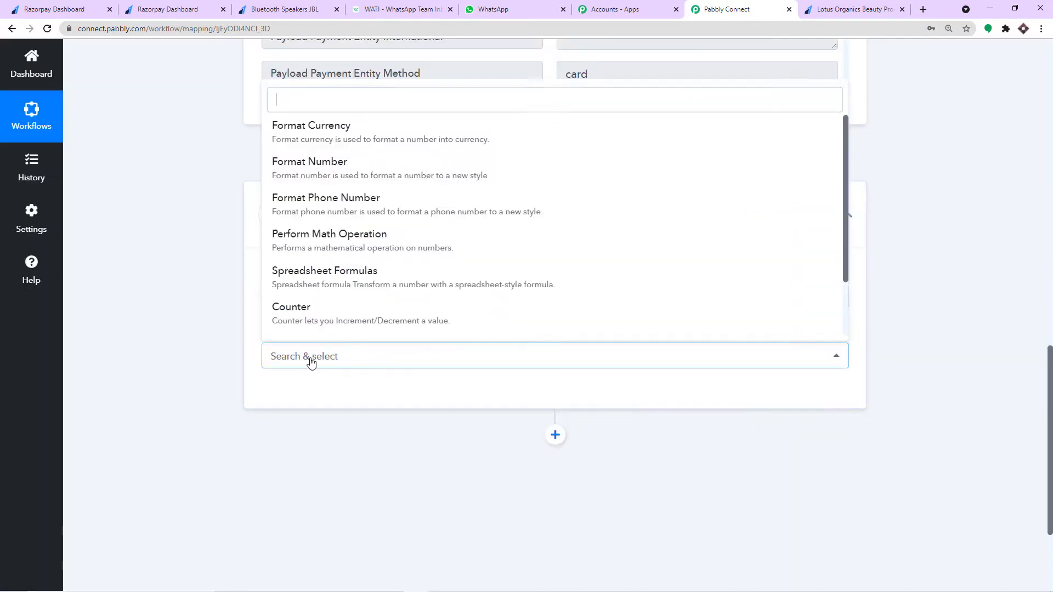
left_click(345, 288)
left_click(304, 394)
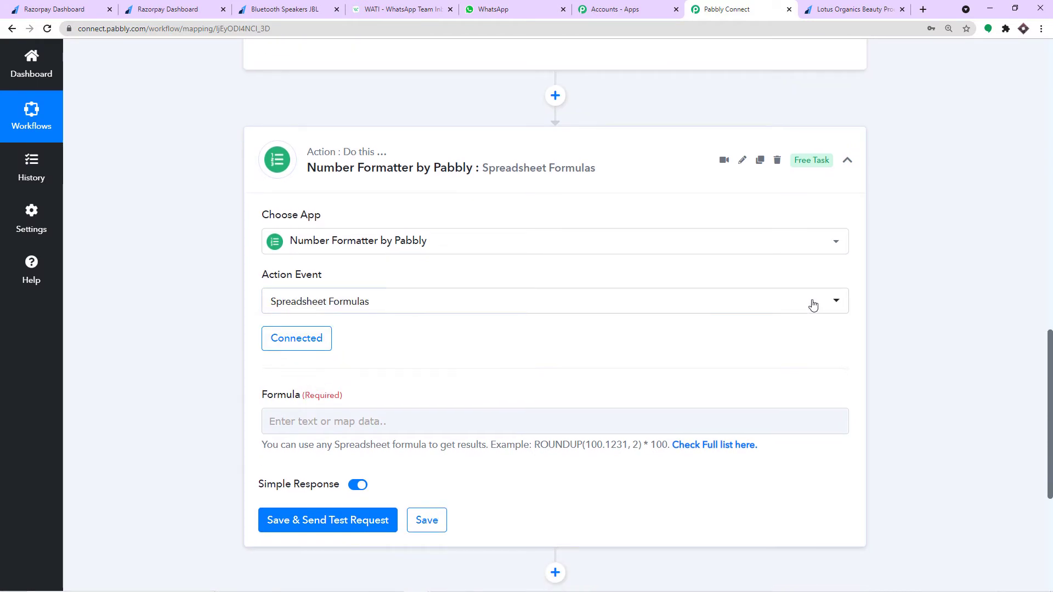
scroll(817, 302, "up", 5)
scroll(764, 292, "up", 4)
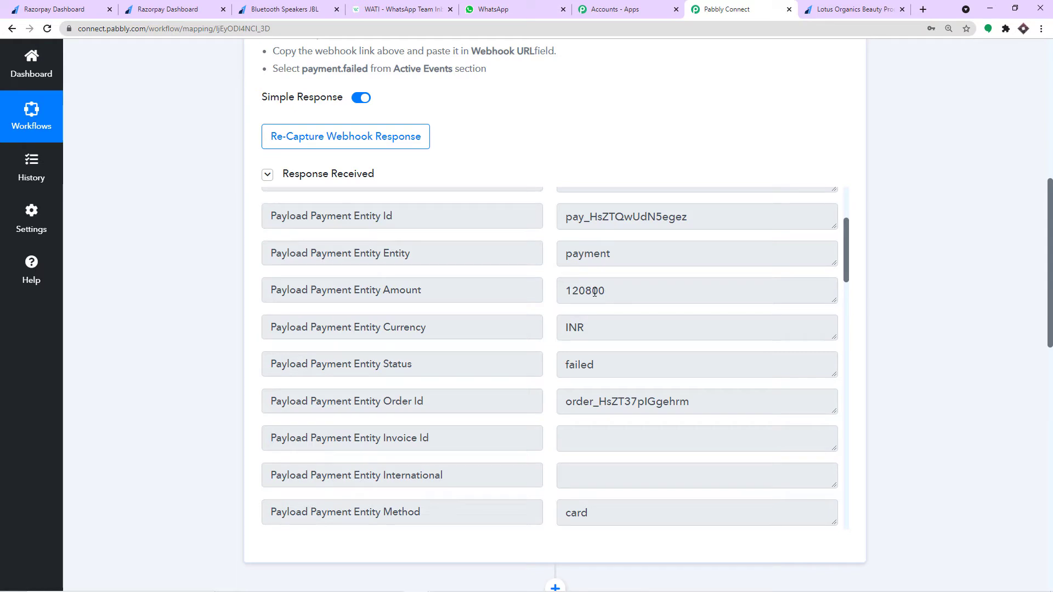
- Start the Formula field and browse the previous-step data for the payment amount
left_click_drag(595, 292, 606, 290)
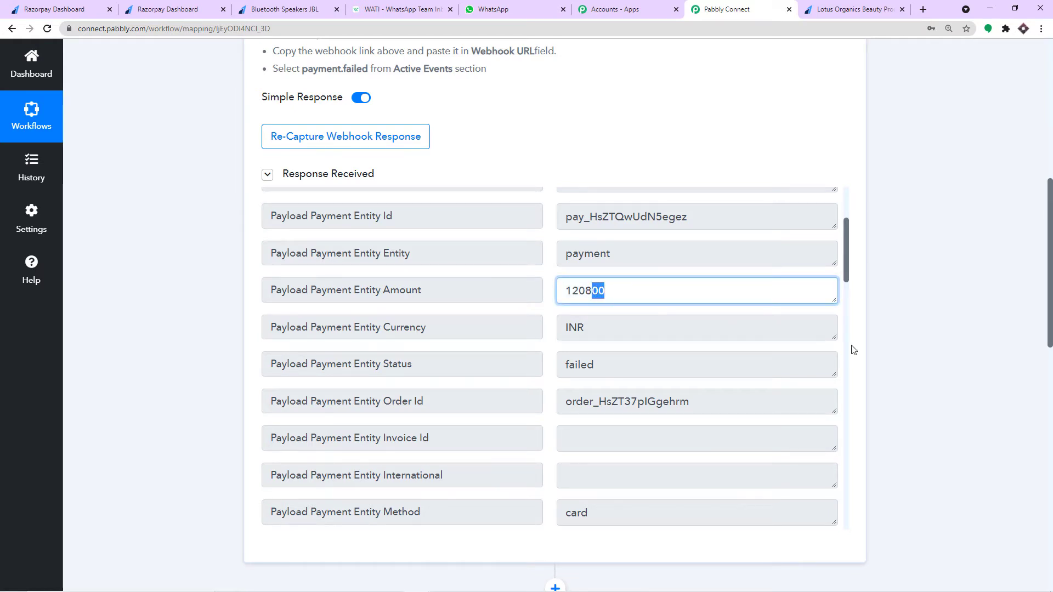
scroll(854, 350, "down", 13)
left_click(362, 260)
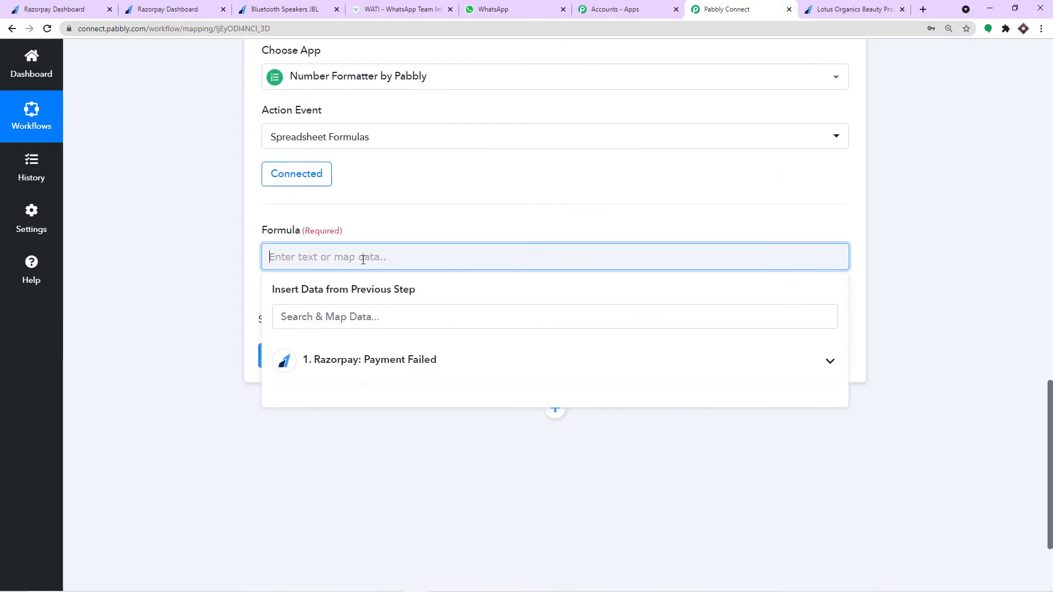
scroll(659, 228, "up", 10)
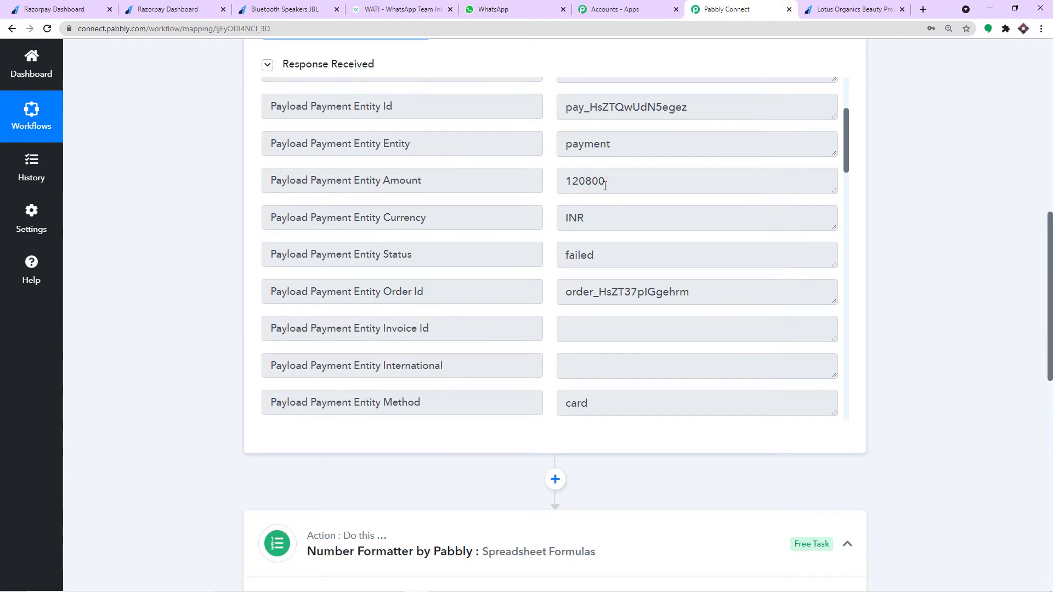
scroll(668, 298, "down", 5)
scroll(667, 297, "down", 2)
scroll(658, 285, "up", 6)
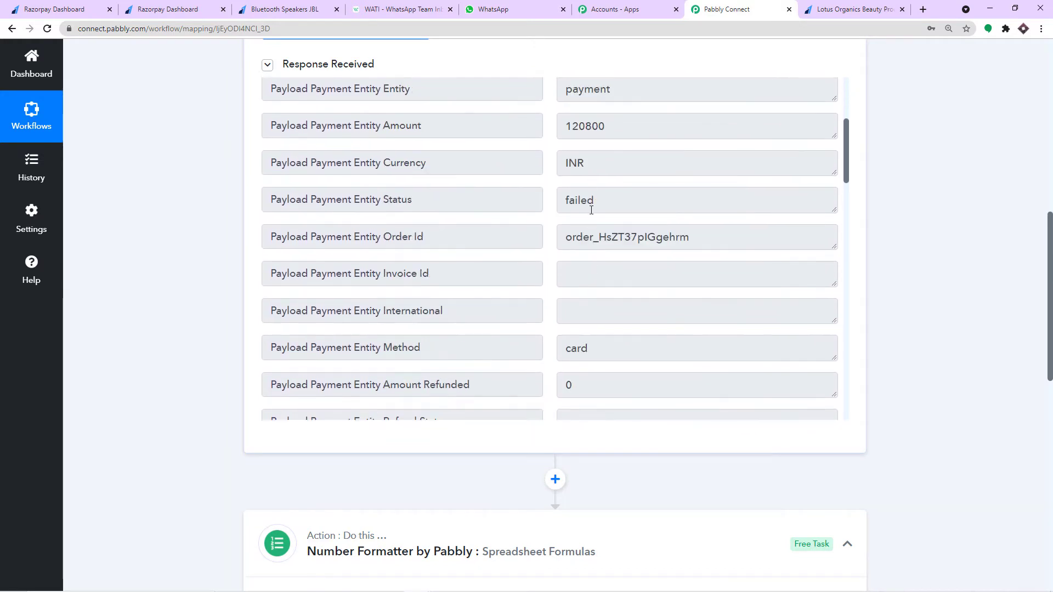
left_click_drag(615, 132, 548, 129)
scroll(954, 384, "down", 9)
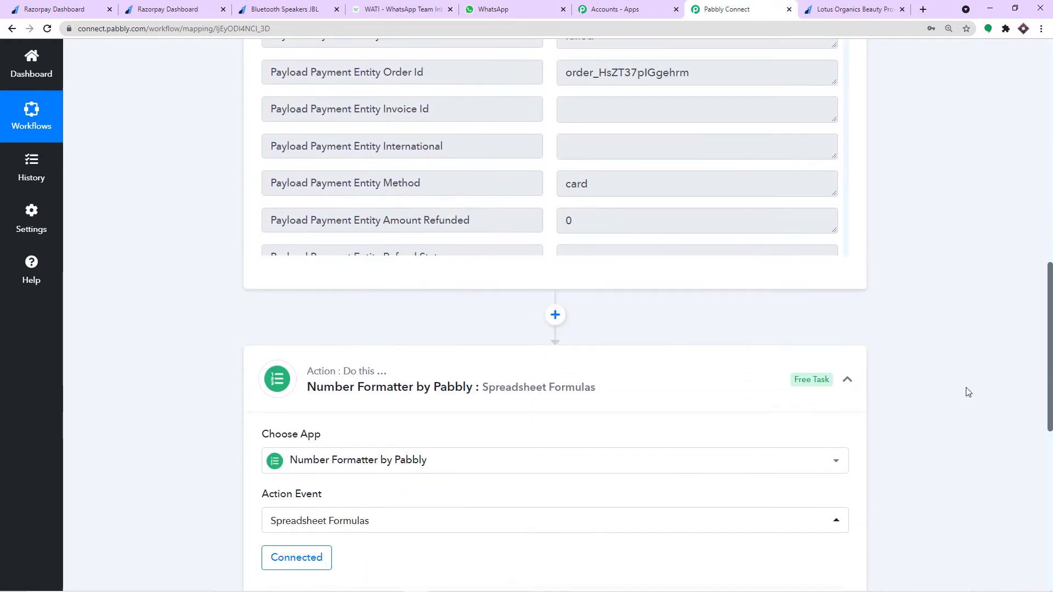
scroll(953, 387, "down", 1)
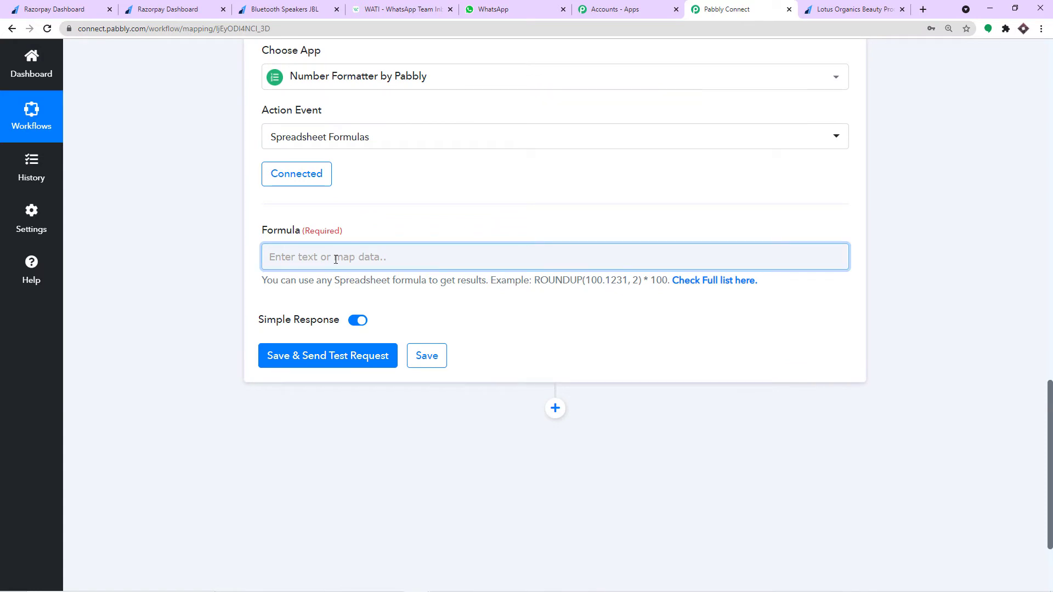
- Set the formula to Razorpay's Payload Payment Entity Amount divided by 100
left_click(336, 259)
left_click(353, 362)
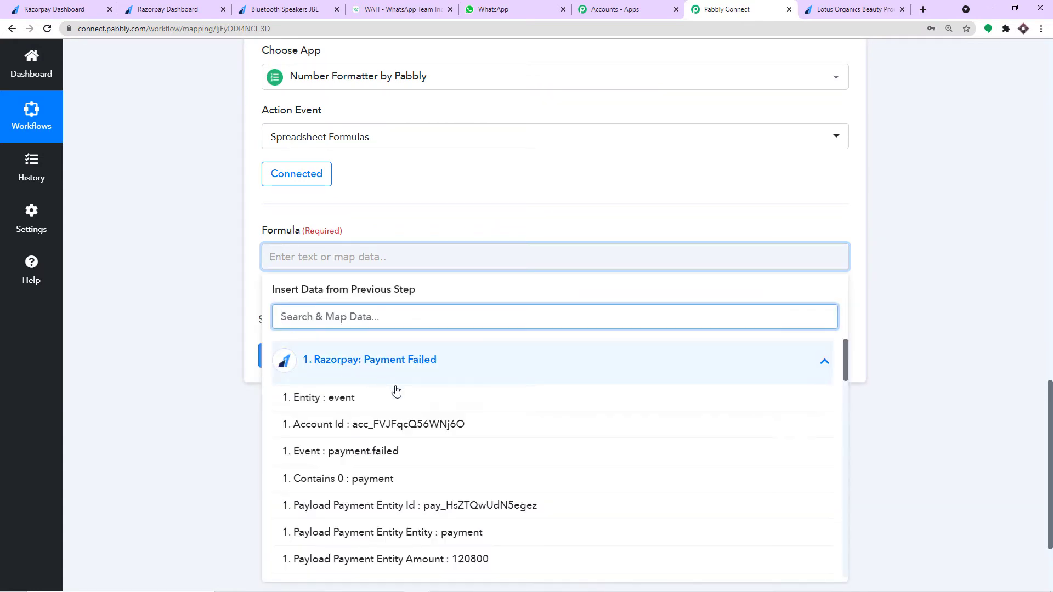
scroll(459, 453, "down", 1)
left_click(477, 506)
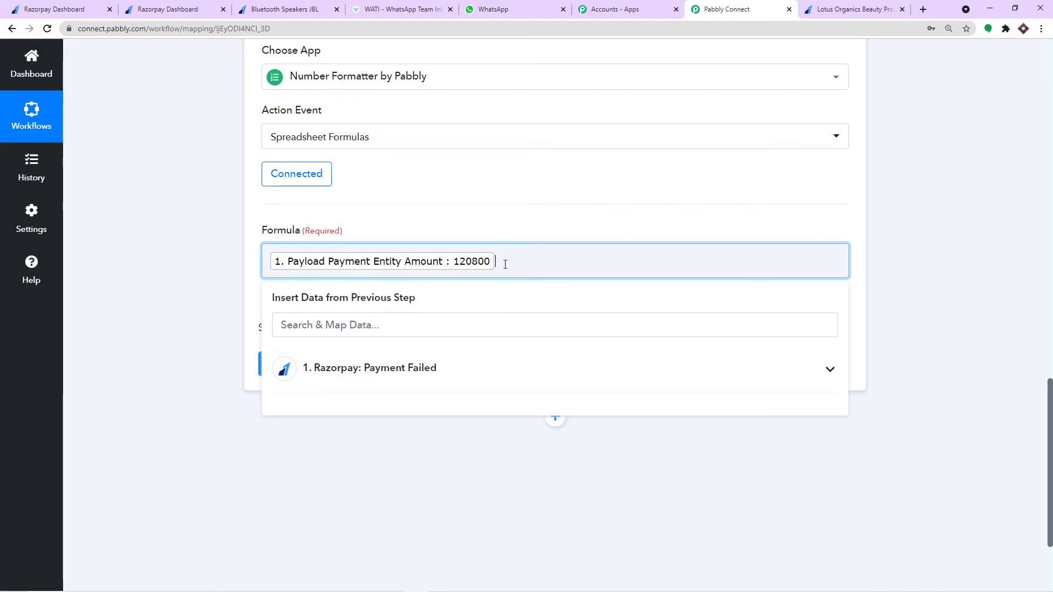
type("/100")
left_click(531, 228)
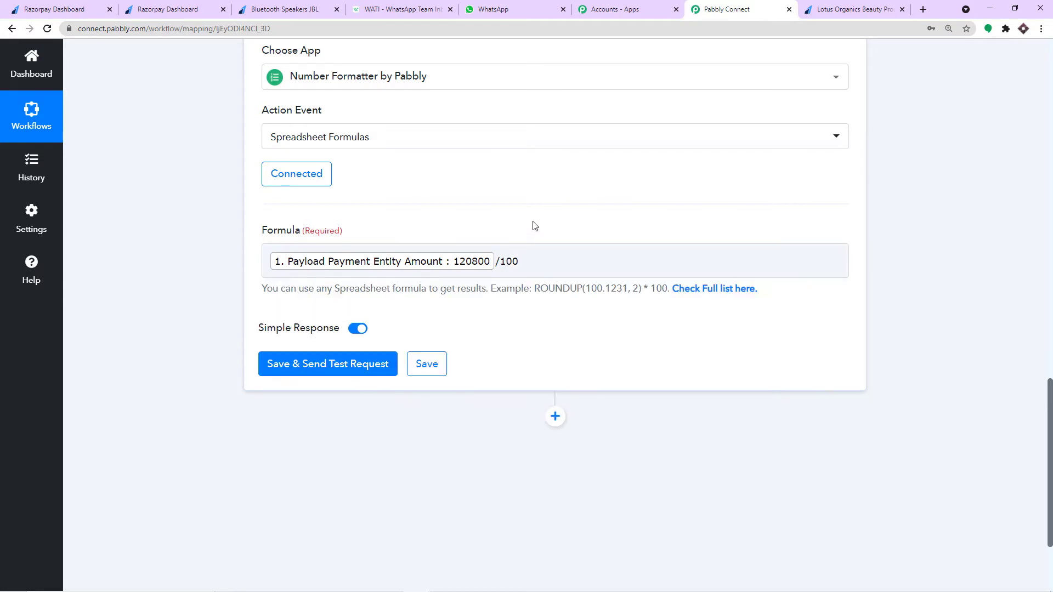
- Save and send a test request, getting the result 1208
left_click(333, 369)
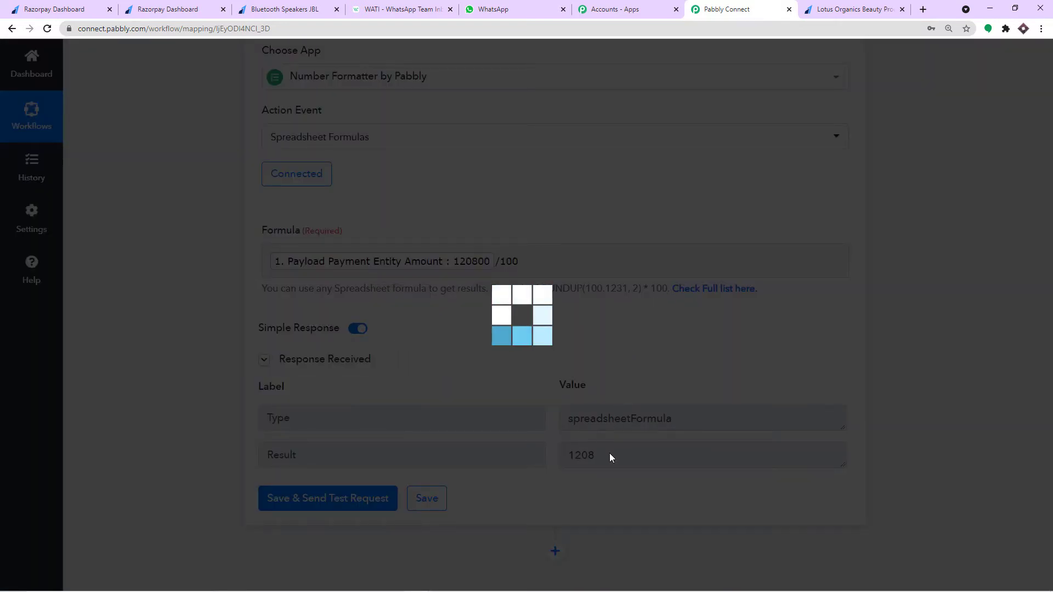
scroll(608, 454, "down", 1)
scroll(605, 453, "down", 1)
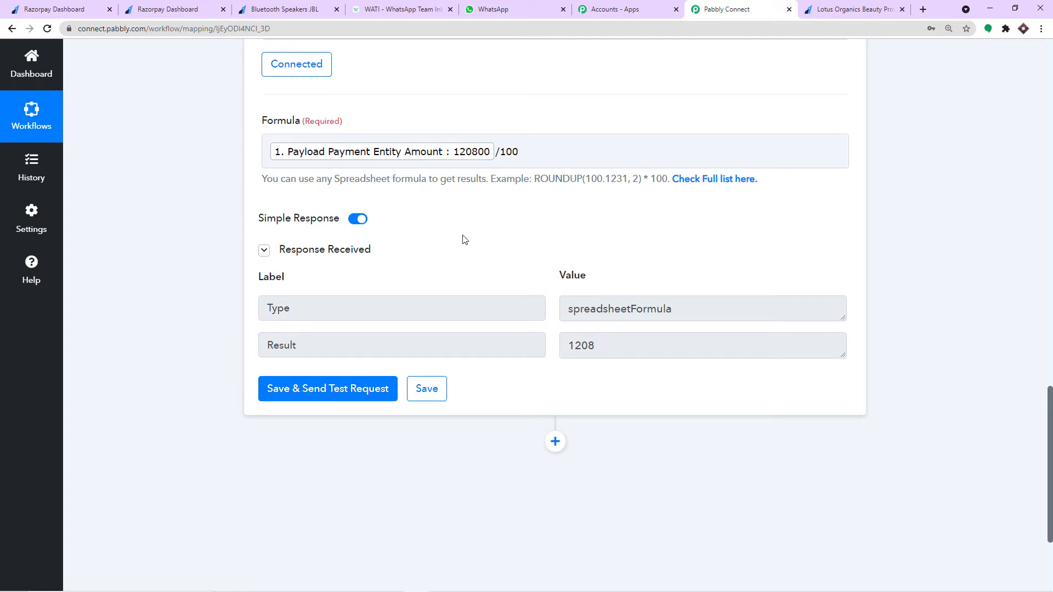
left_click(489, 160)
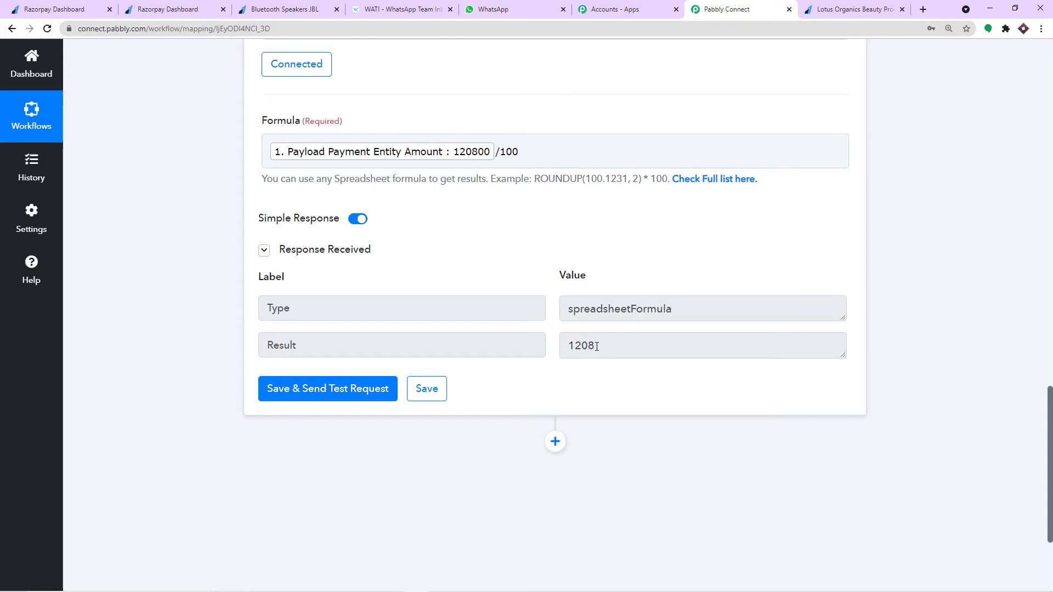
scroll(598, 345, "up", 10)
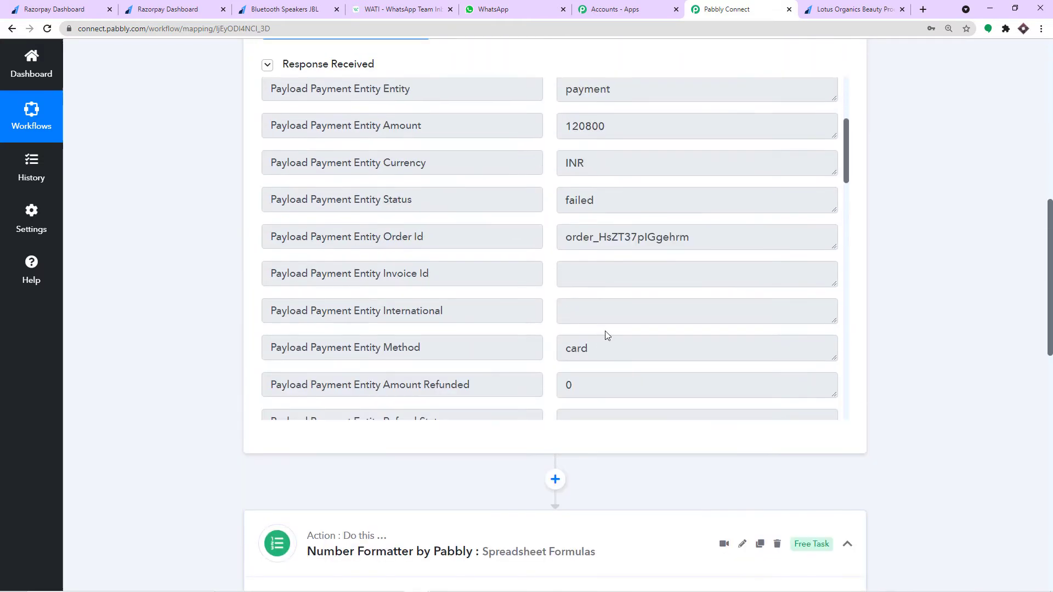
scroll(654, 267, "down", 20)
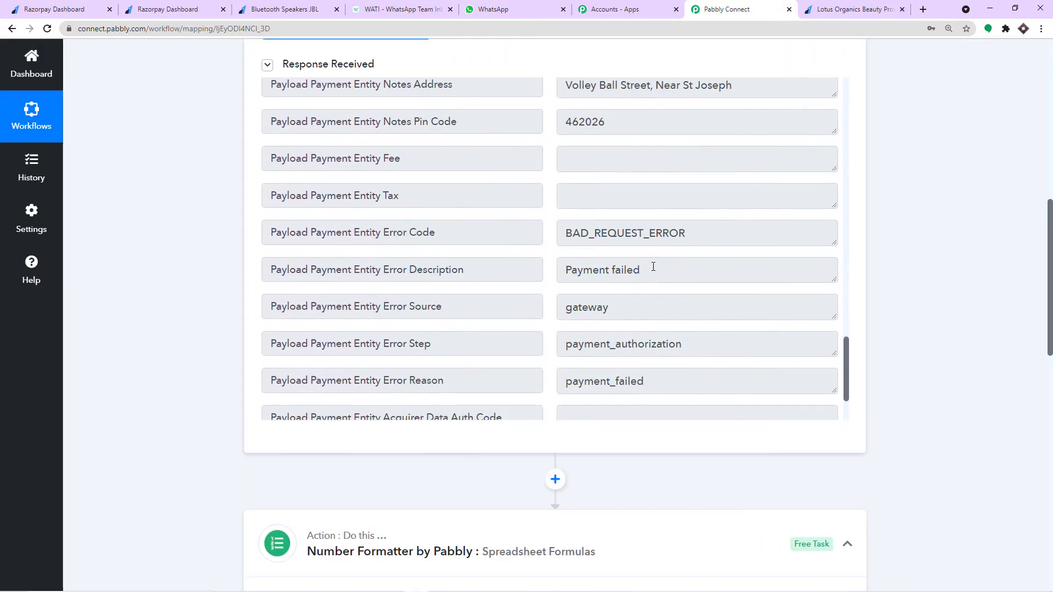
scroll(654, 268, "down", 2)
left_click_drag(644, 395, 550, 400)
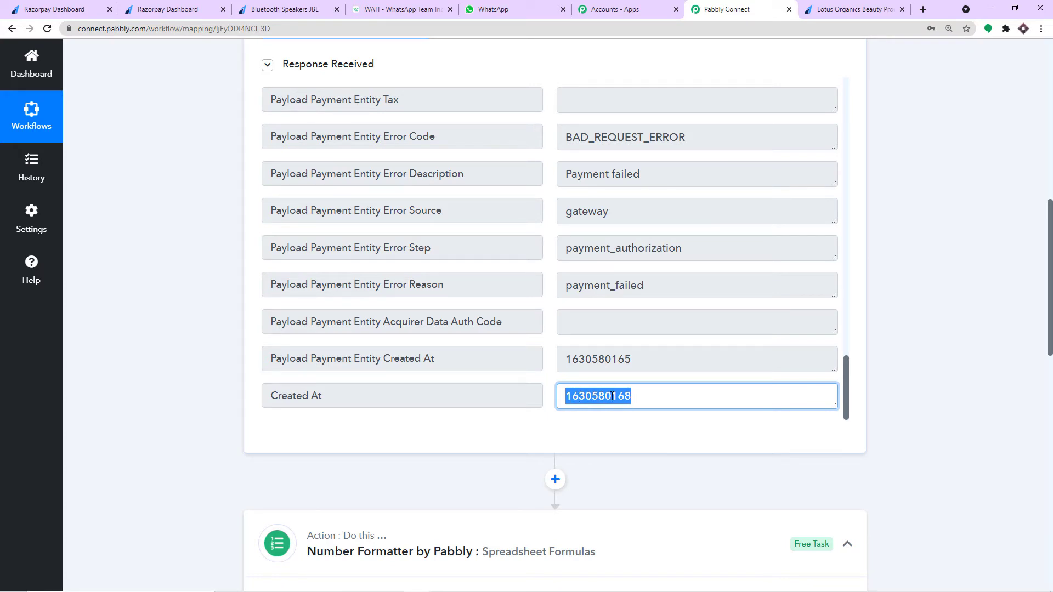
scroll(932, 351, "down", 14)
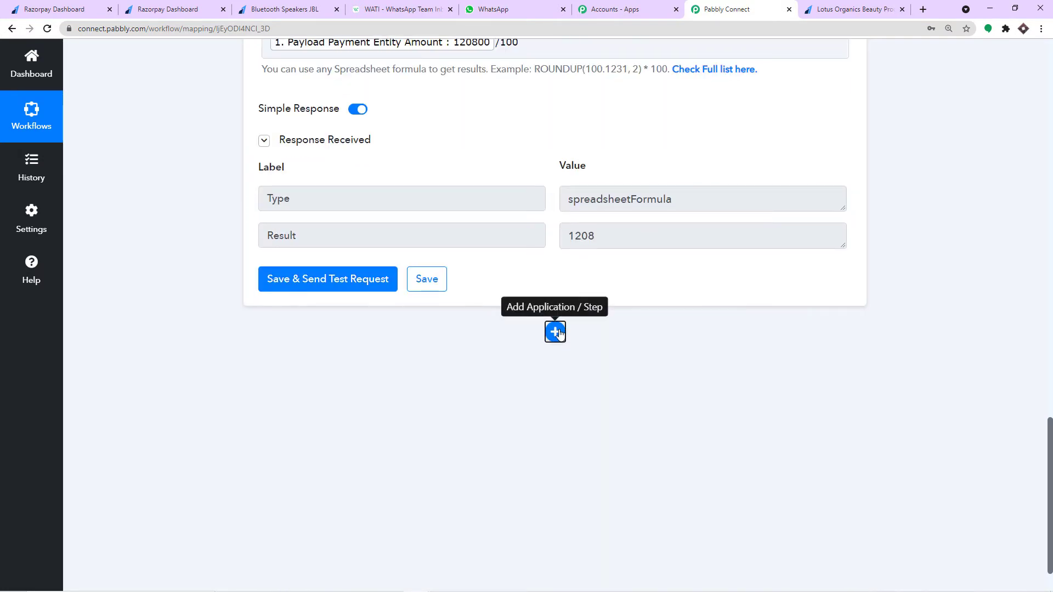
- Add a Date/Time Formatter step after the Number Formatter, found by searching 'date'
left_click(555, 331)
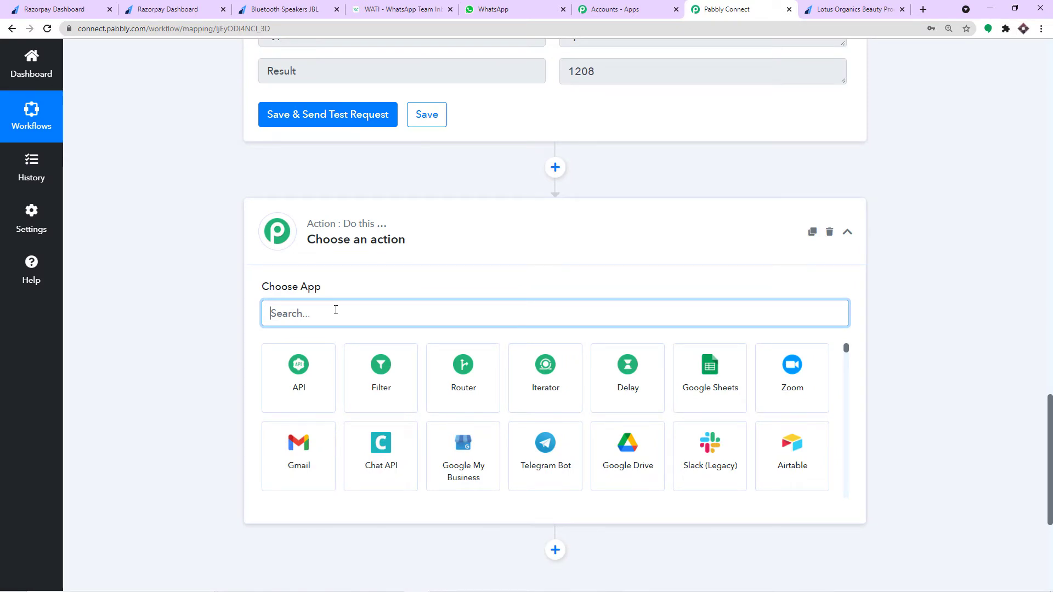
type("date")
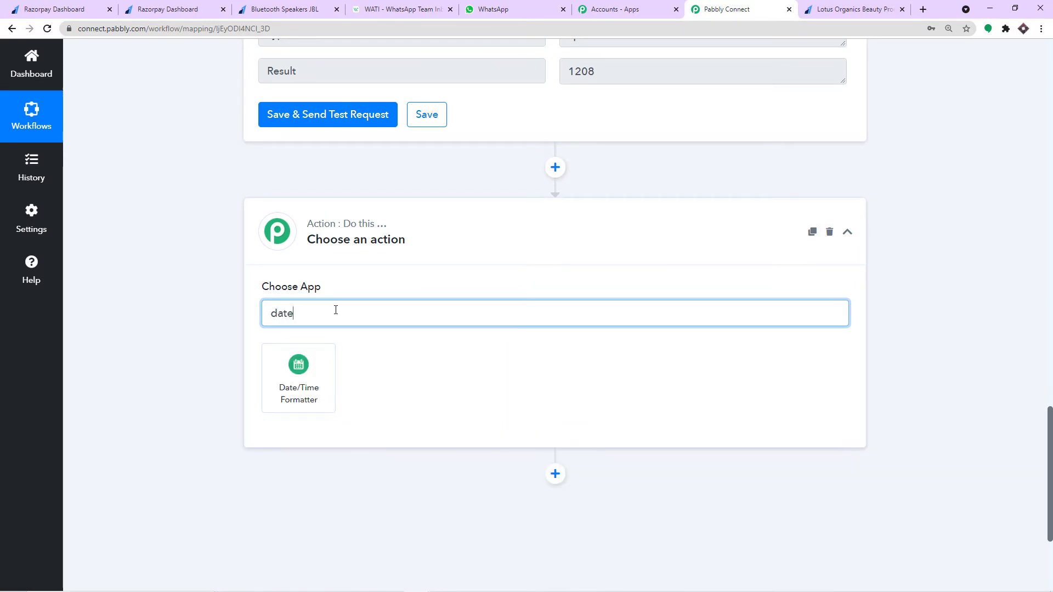
left_click(307, 375)
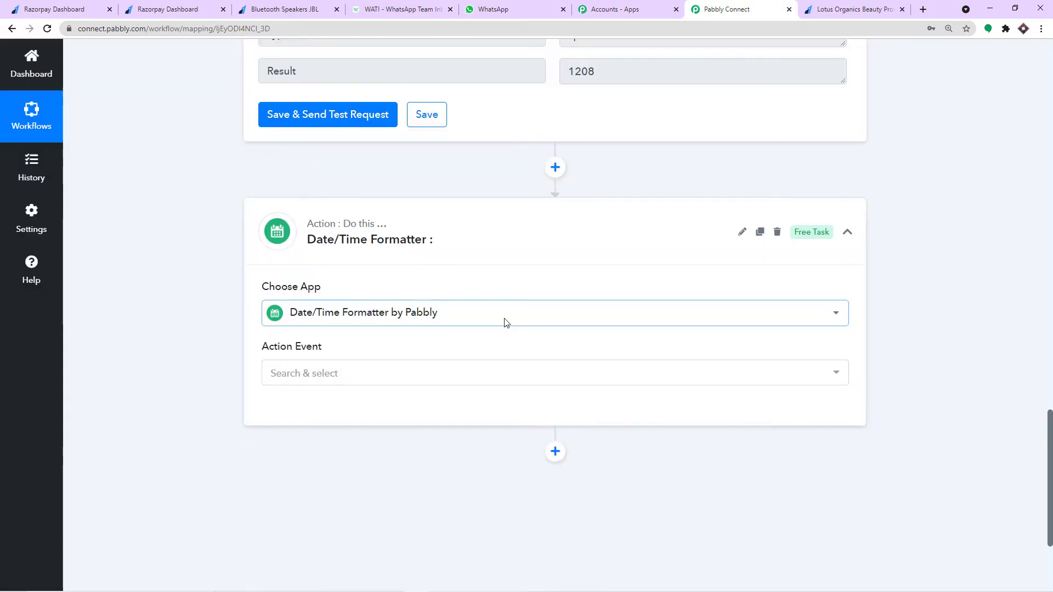
- Choose the Format Date with Time Zone action, connect it, and review the trigger's Created At value
left_click(384, 268)
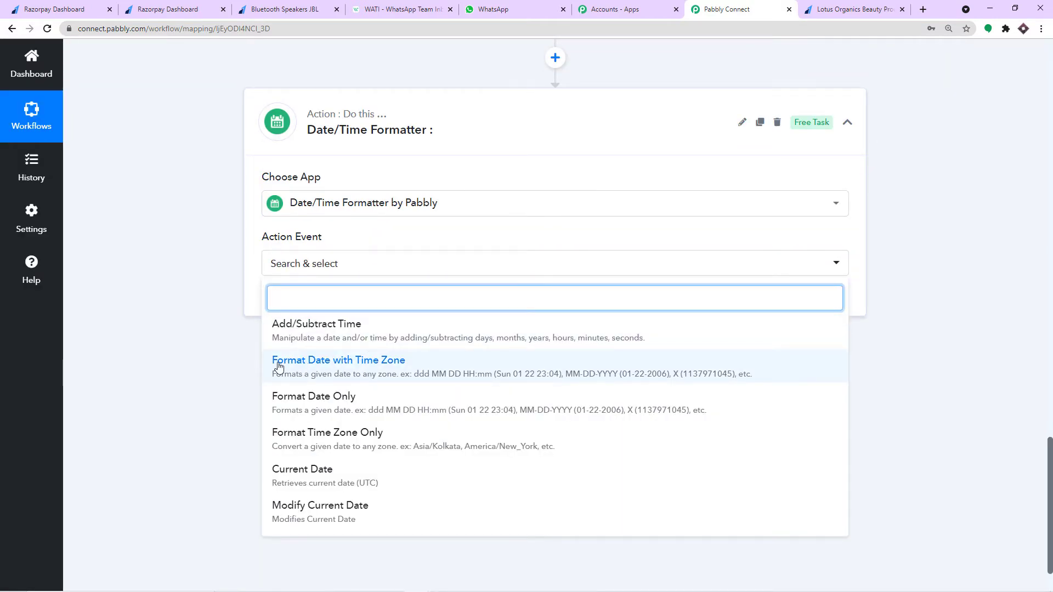
left_click(340, 368)
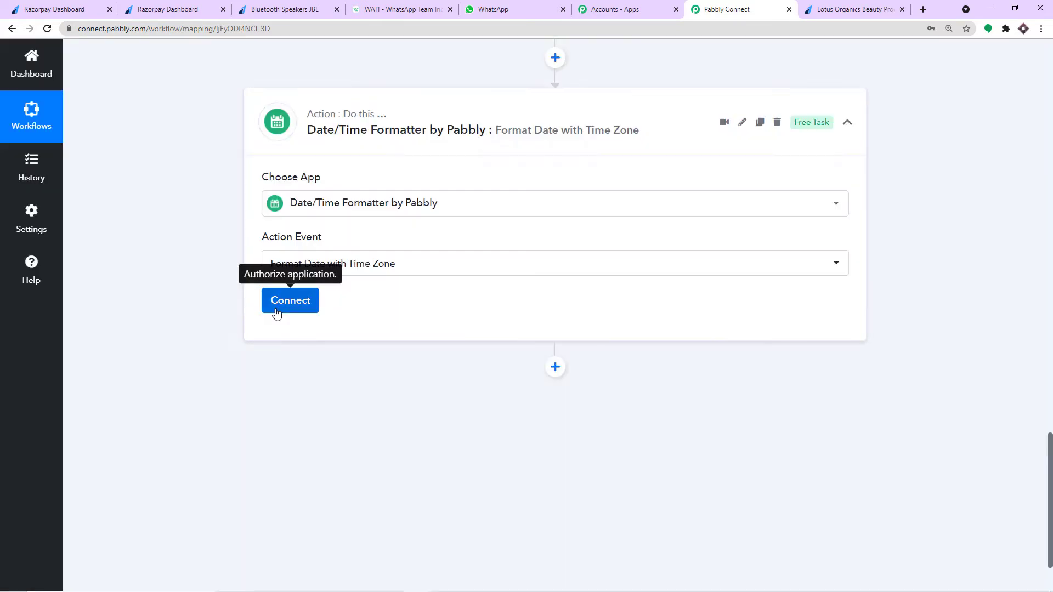
left_click(277, 311)
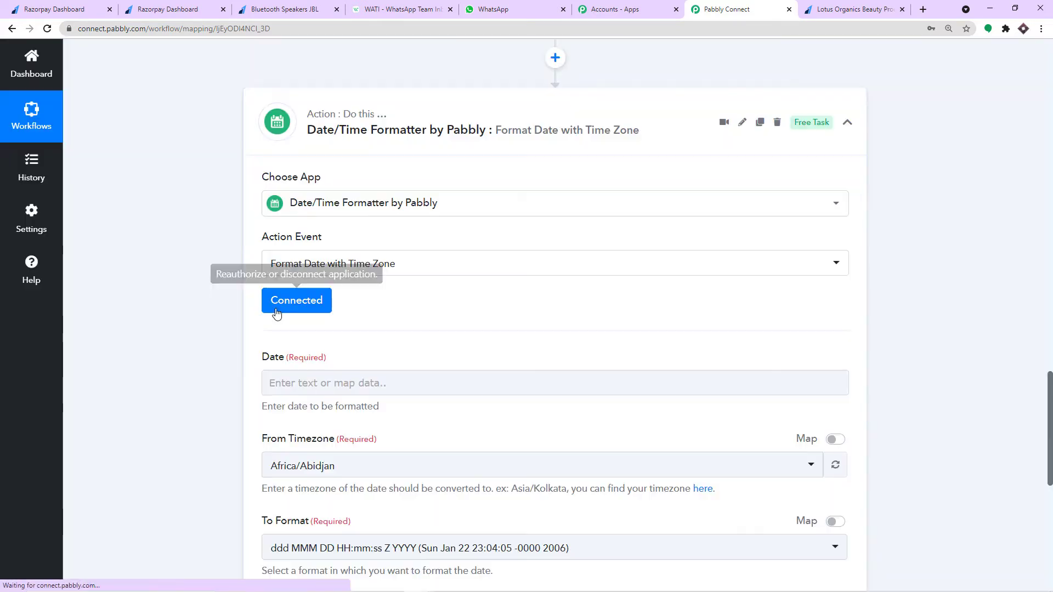
scroll(315, 334, "down", 1)
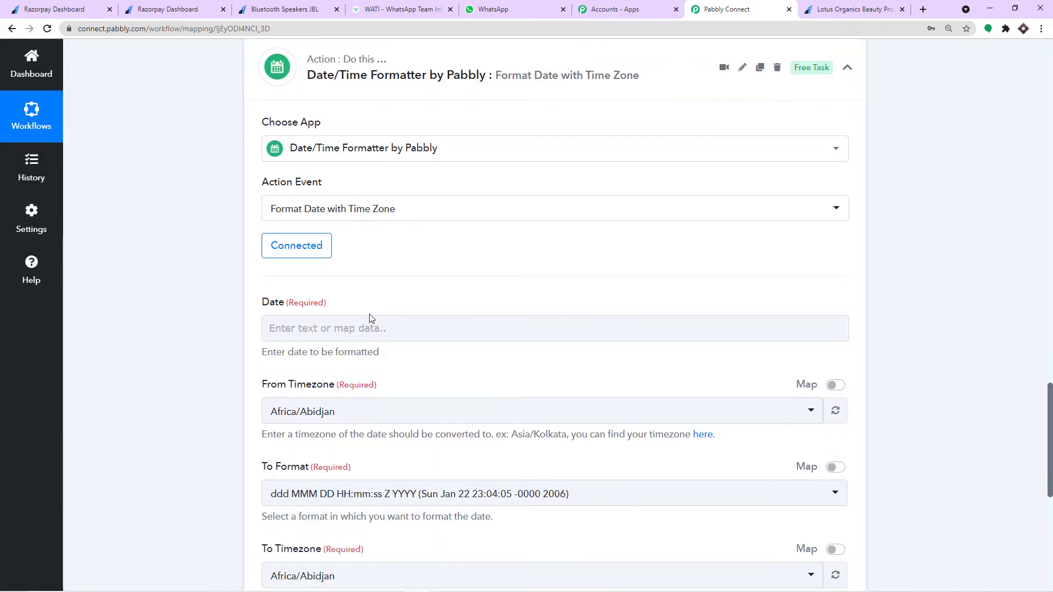
scroll(600, 308, "up", 8)
scroll(612, 321, "up", 10)
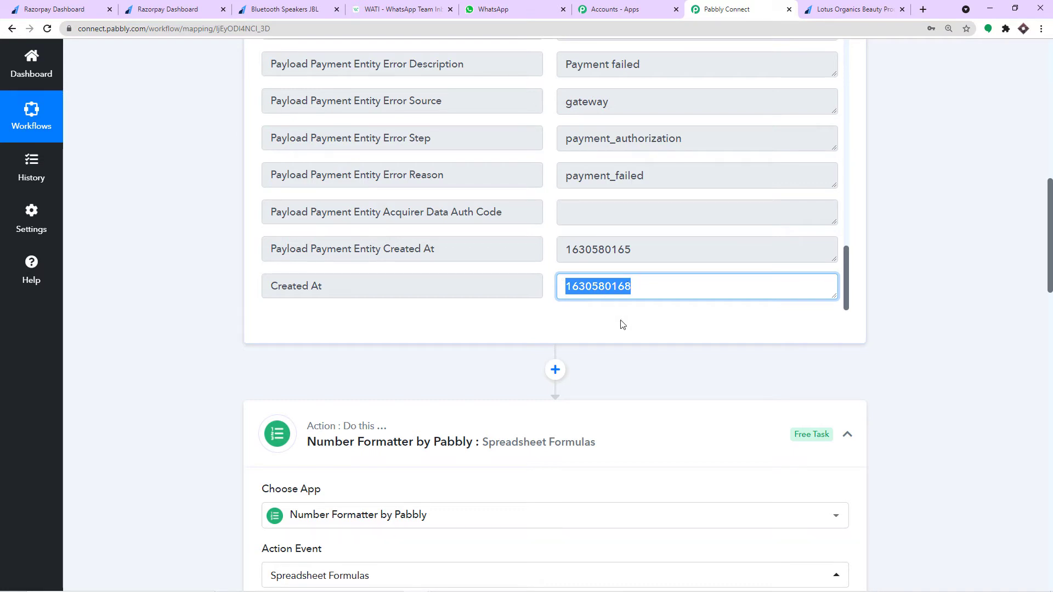
scroll(622, 324, "down", 1)
scroll(623, 325, "down", 15)
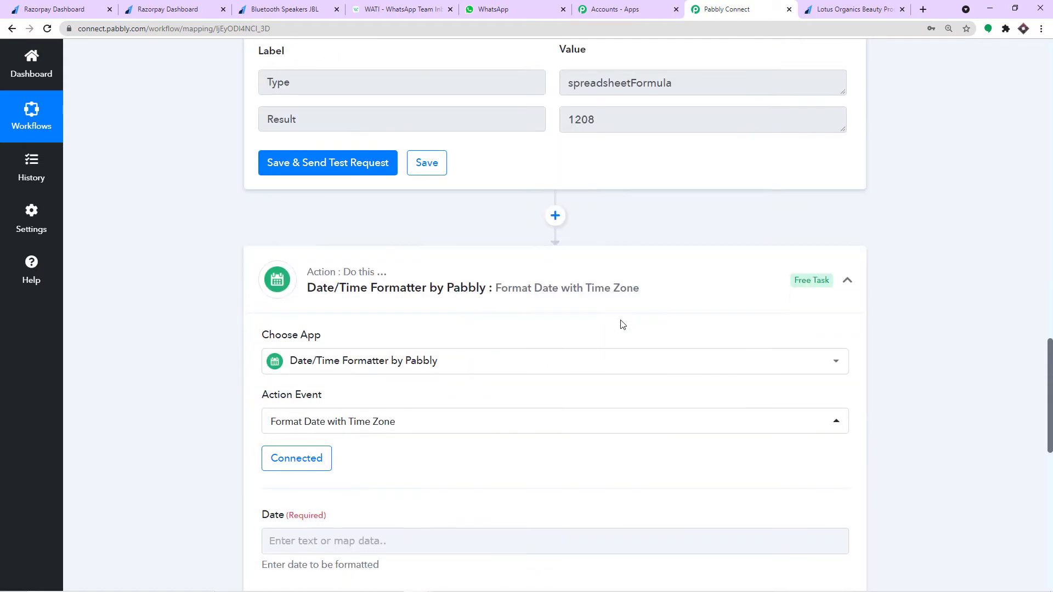
scroll(622, 324, "down", 1)
left_click(351, 218)
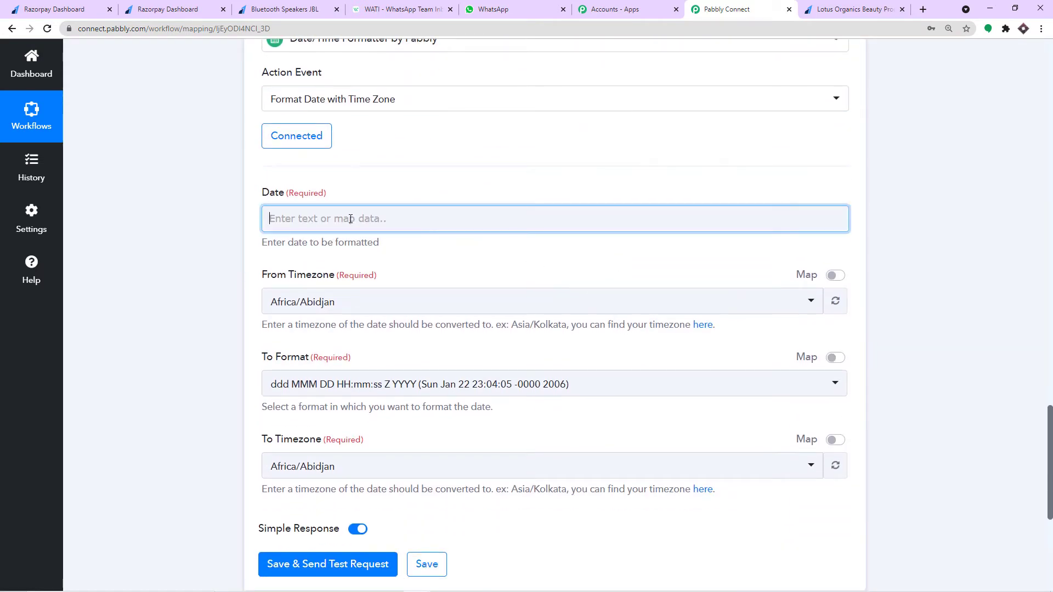
left_click(354, 321)
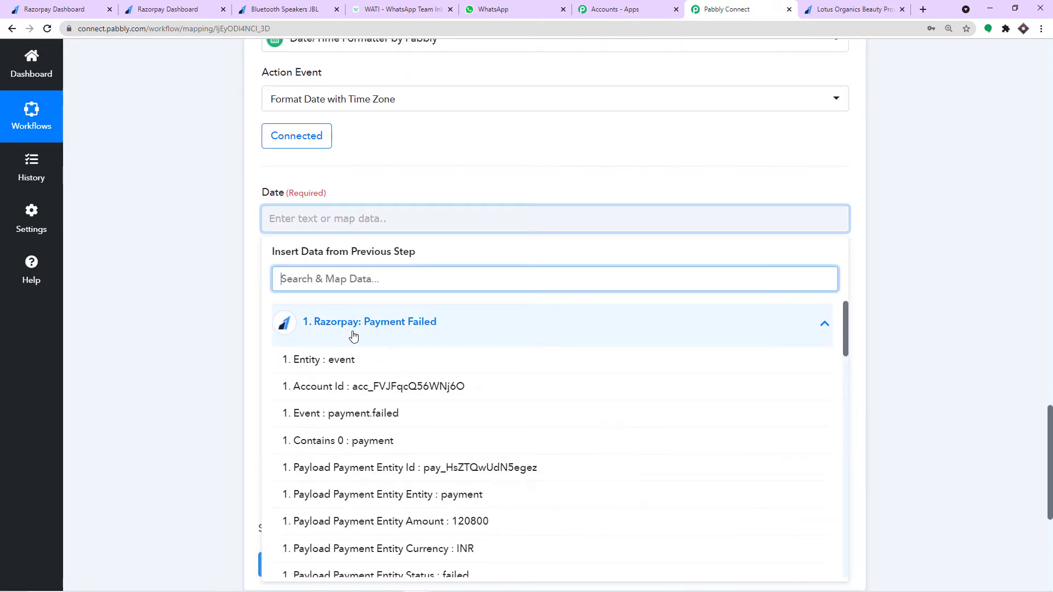
scroll(387, 378, "down", 4)
scroll(387, 379, "down", 10)
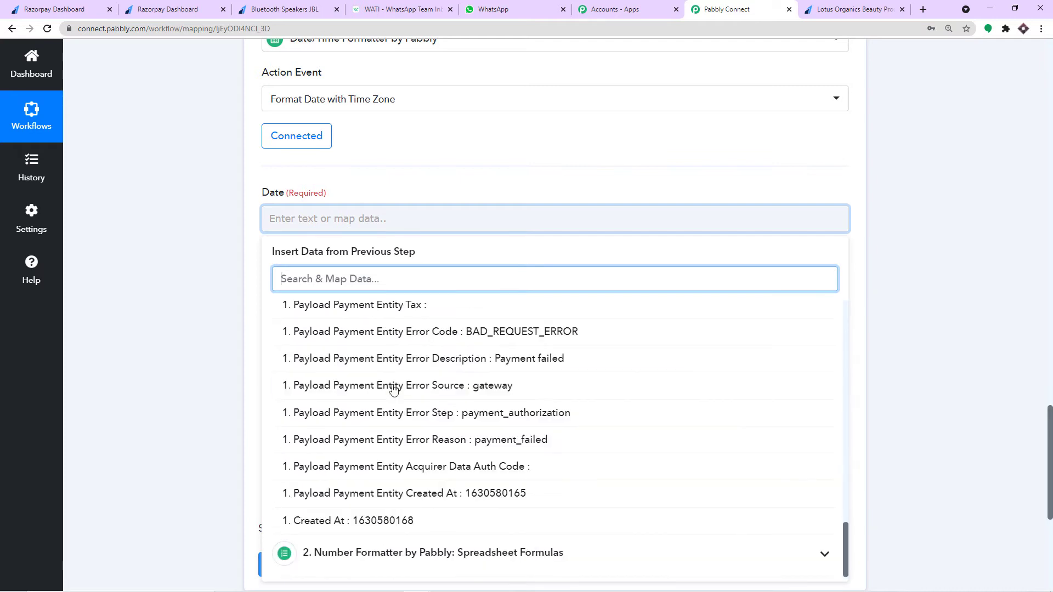
scroll(388, 384, "down", 3)
left_click(387, 522)
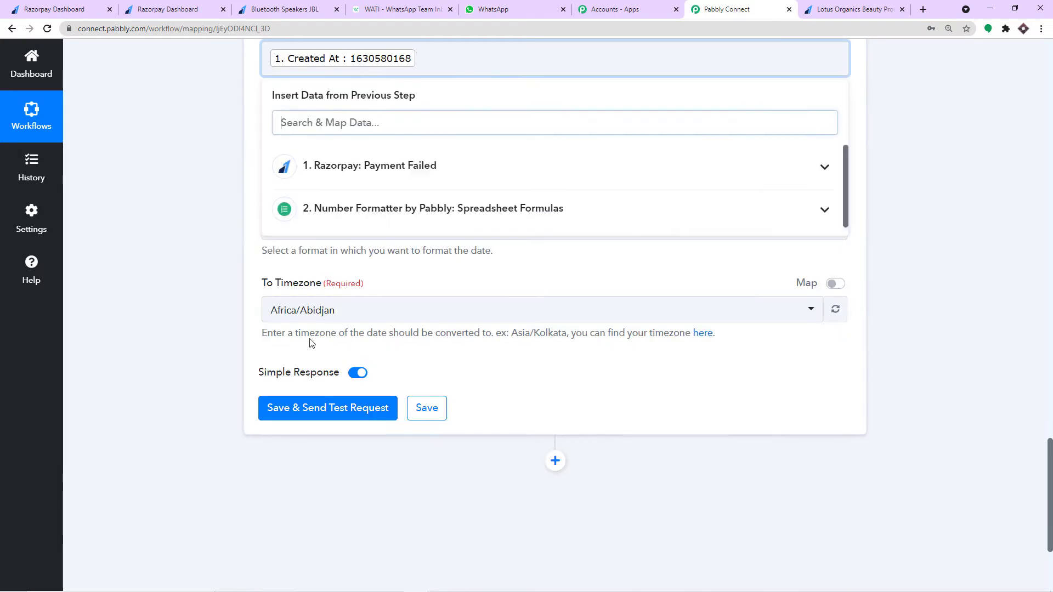
scroll(209, 141, "up", 2)
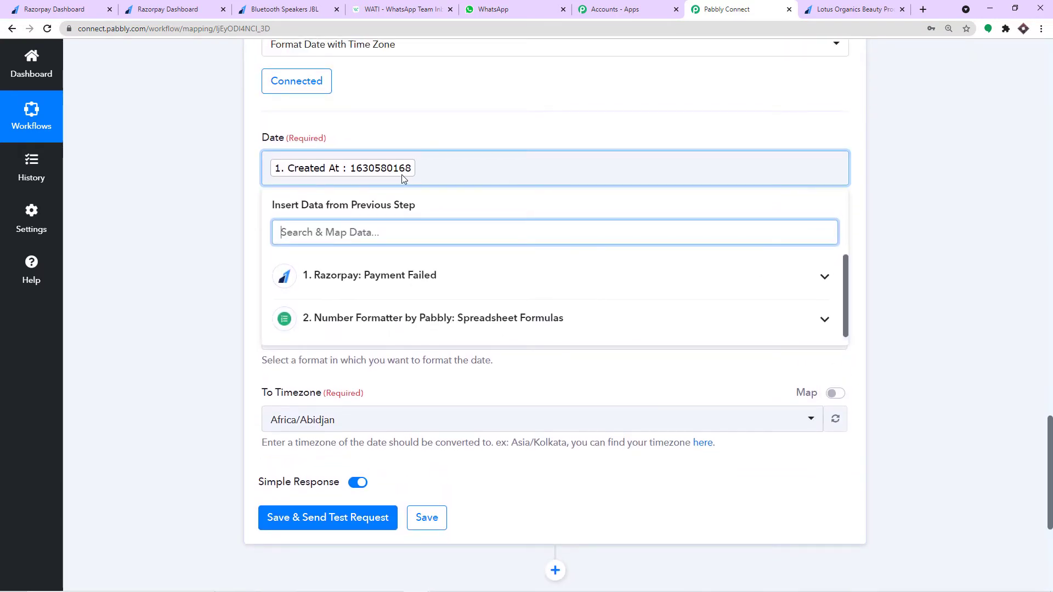
left_click(401, 174)
left_click(433, 130)
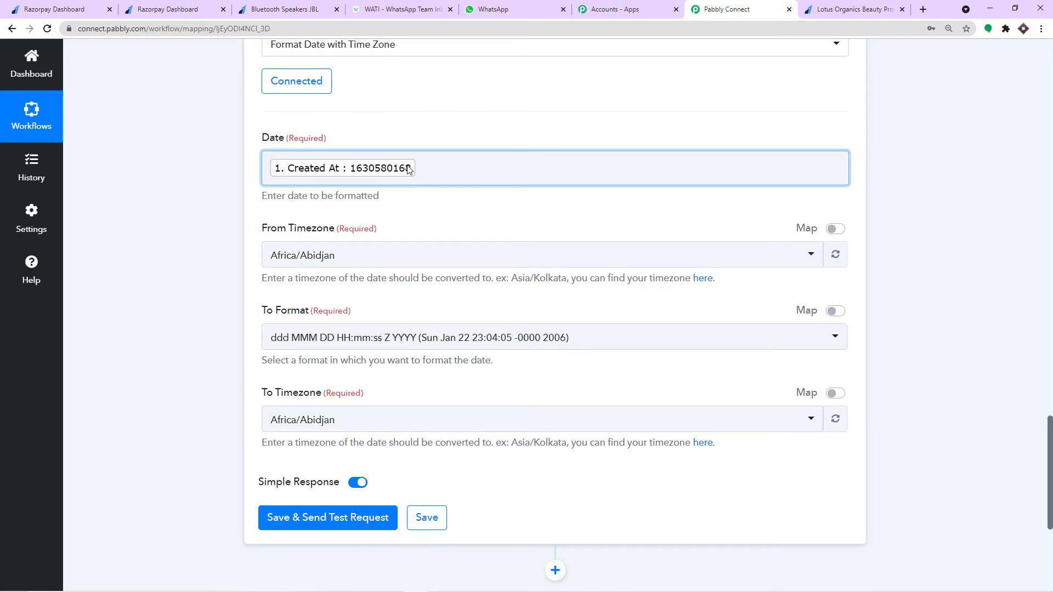
- Set the From Timezone to Asia/Kolkata
left_click(363, 262)
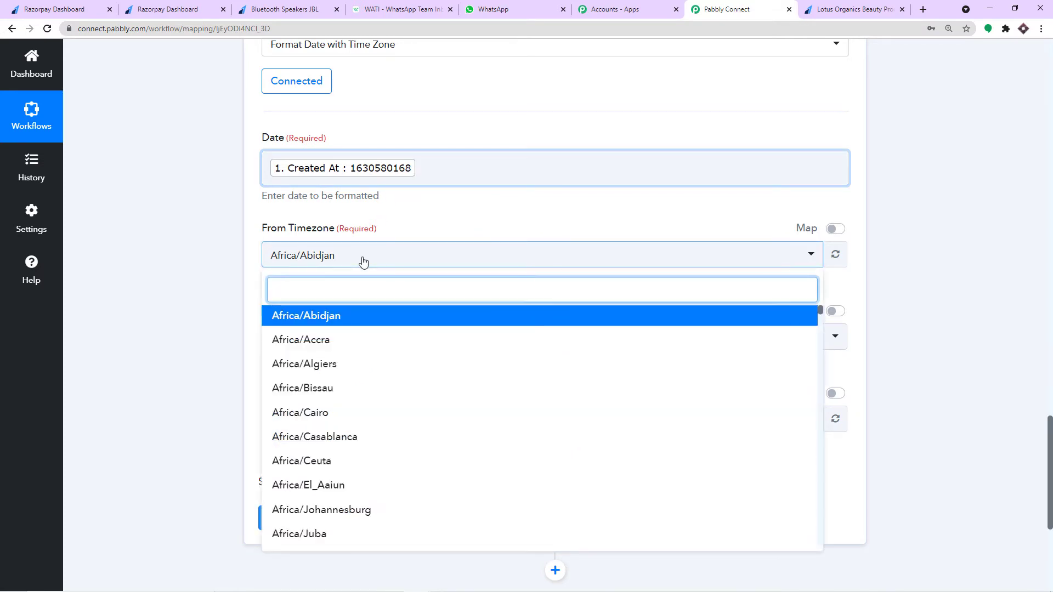
type("asia")
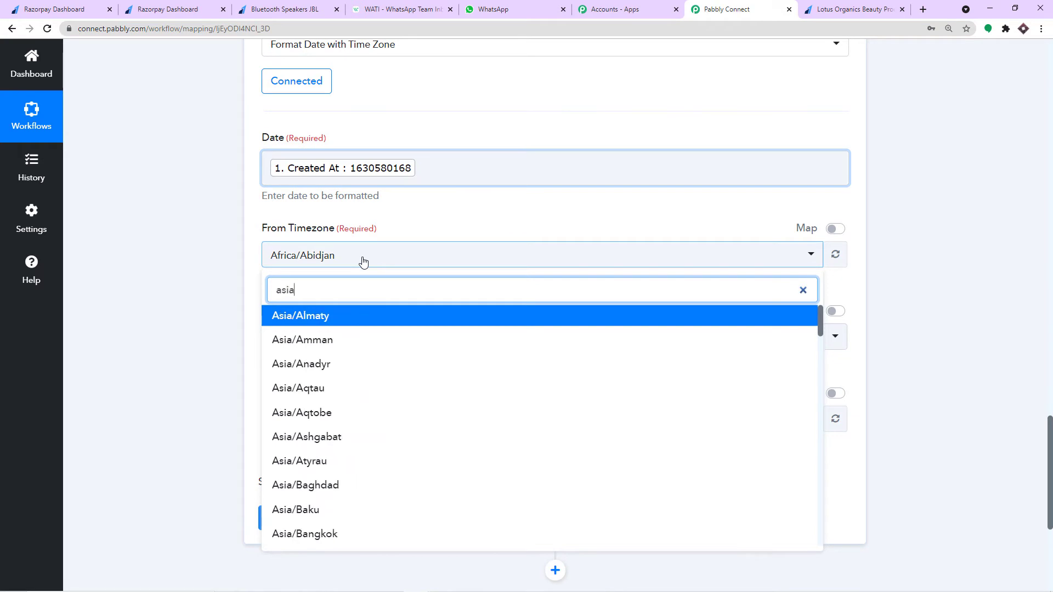
type("/kol")
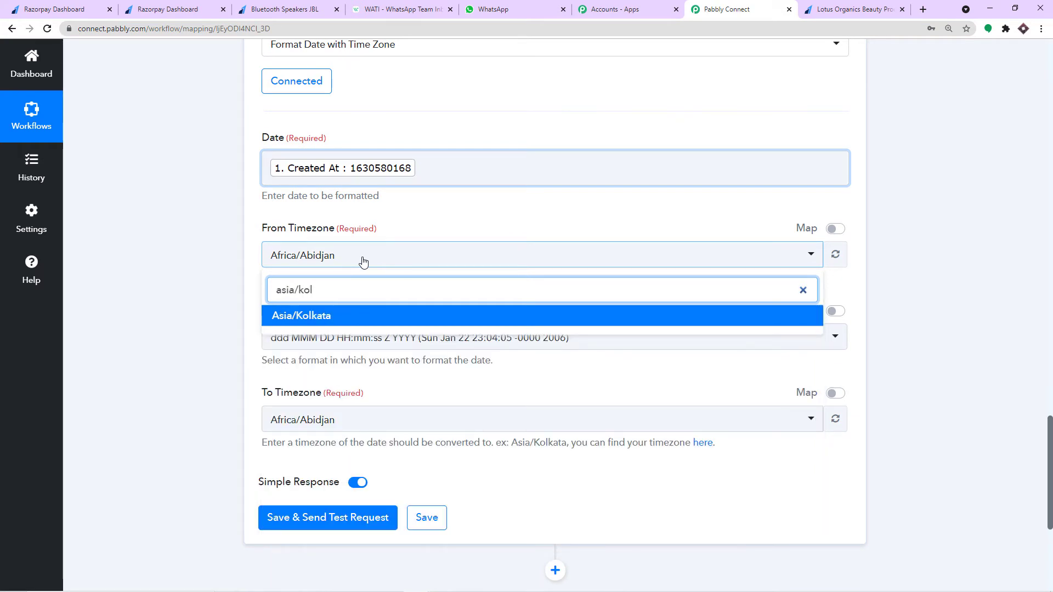
left_click(310, 317)
scroll(414, 213, "down", 1)
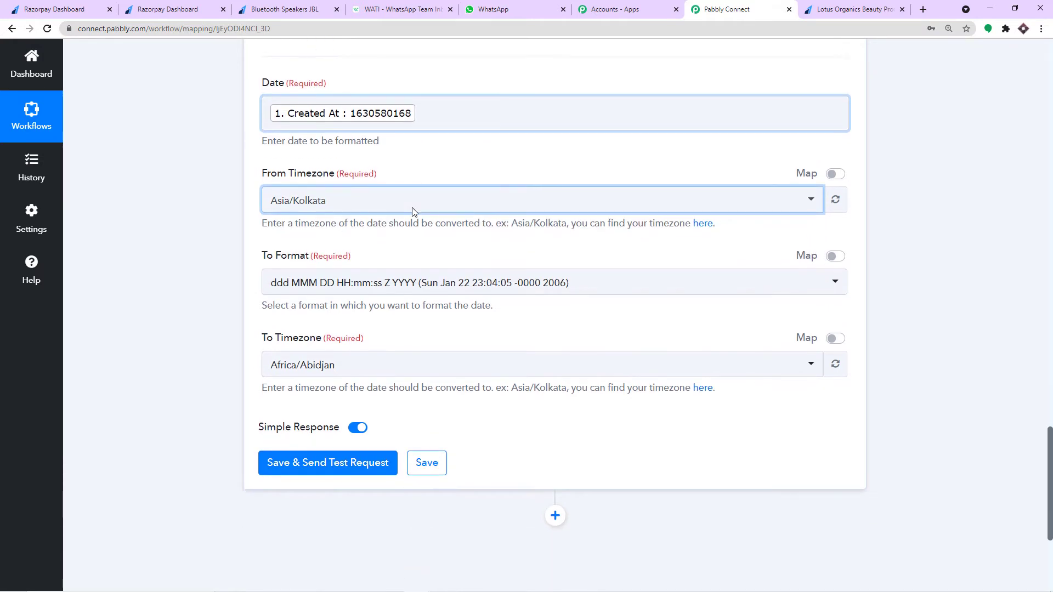
- Choose DD-MM-YYYY as the output date format
left_click(353, 282)
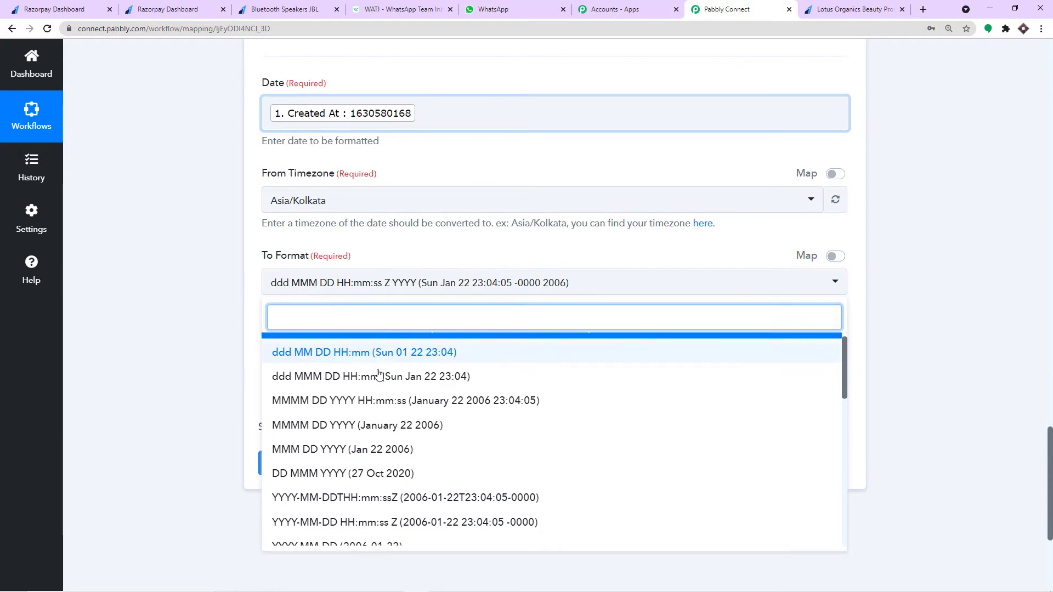
scroll(380, 375, "down", 2)
scroll(417, 390, "down", 1)
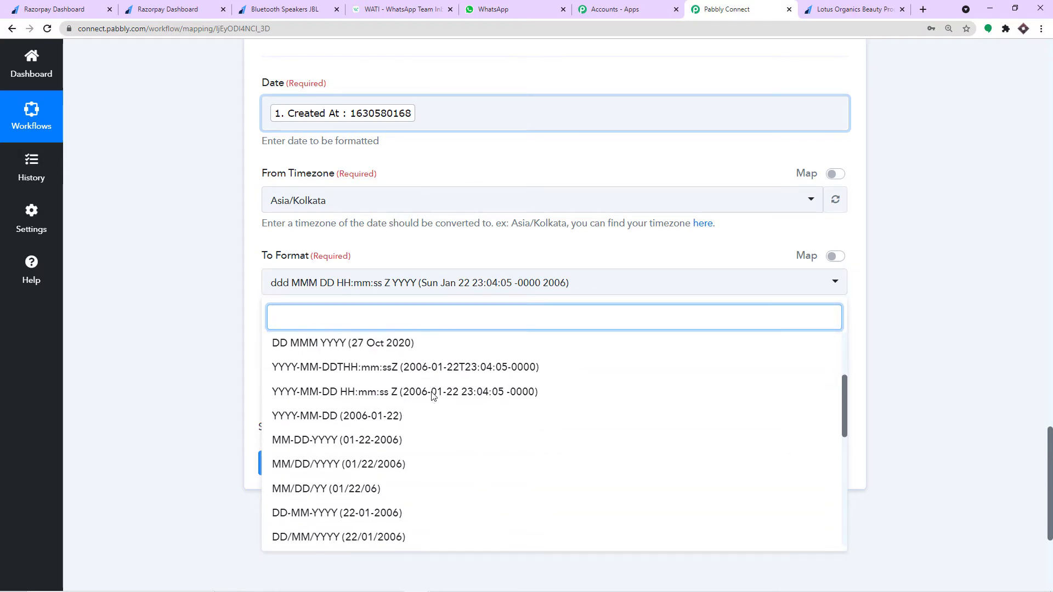
scroll(417, 393, "down", 2)
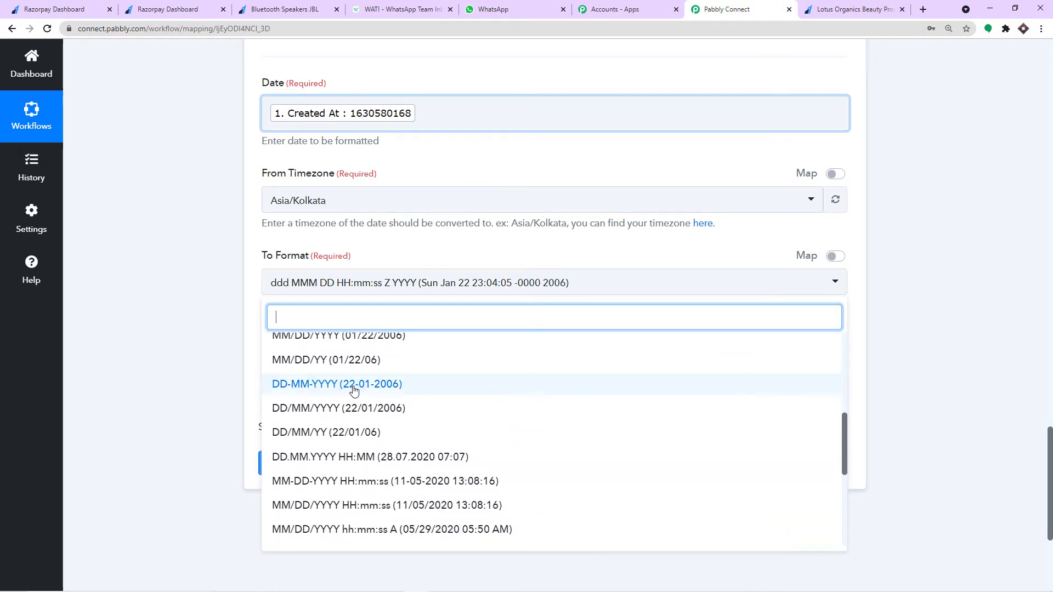
left_click(324, 387)
- Set the To Timezone to Asia/Kolkata
left_click(323, 361)
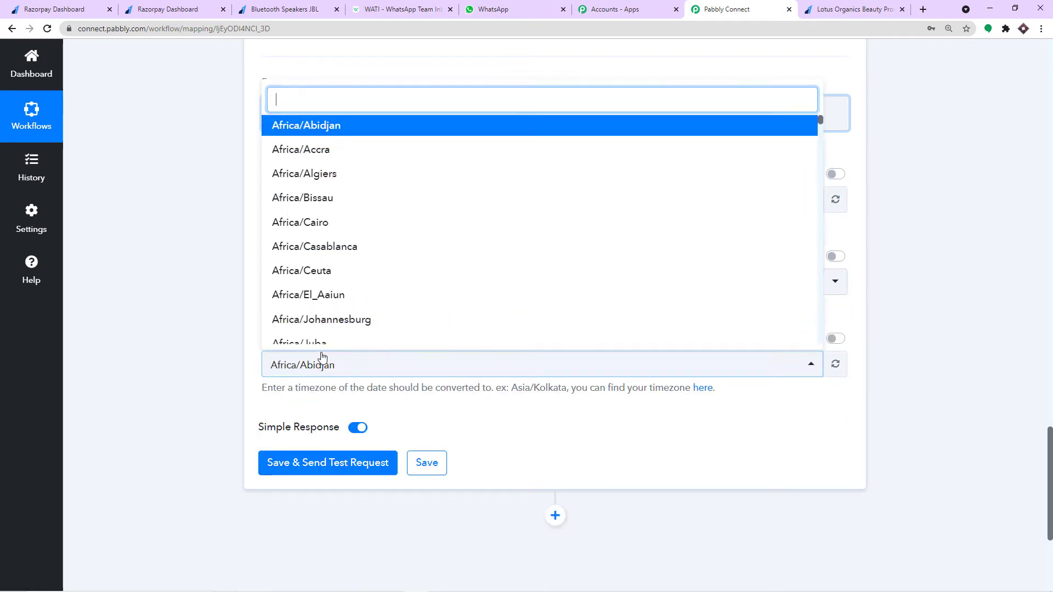
type("asi")
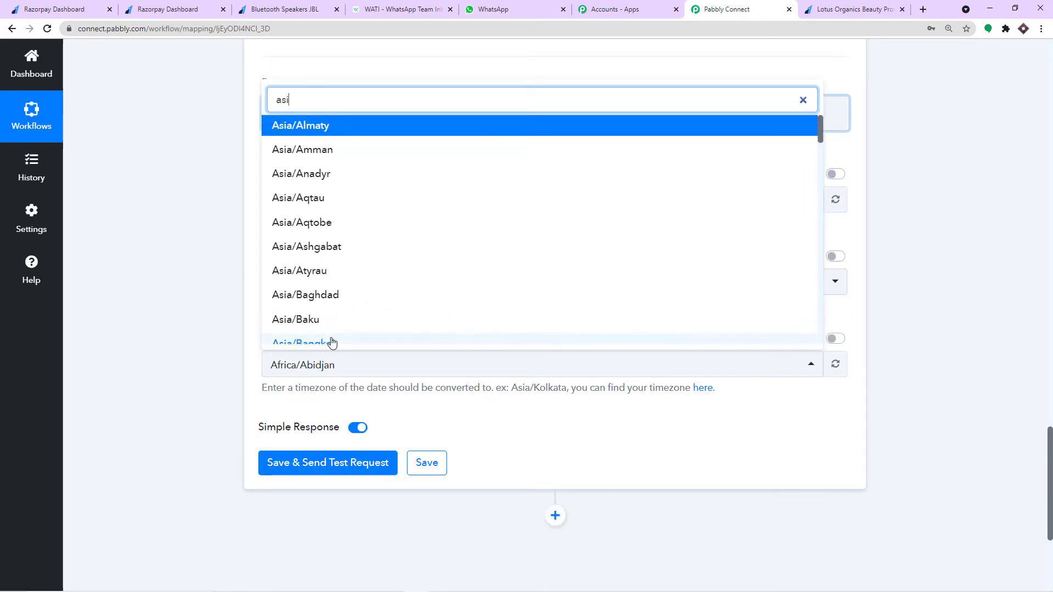
type("a/kol")
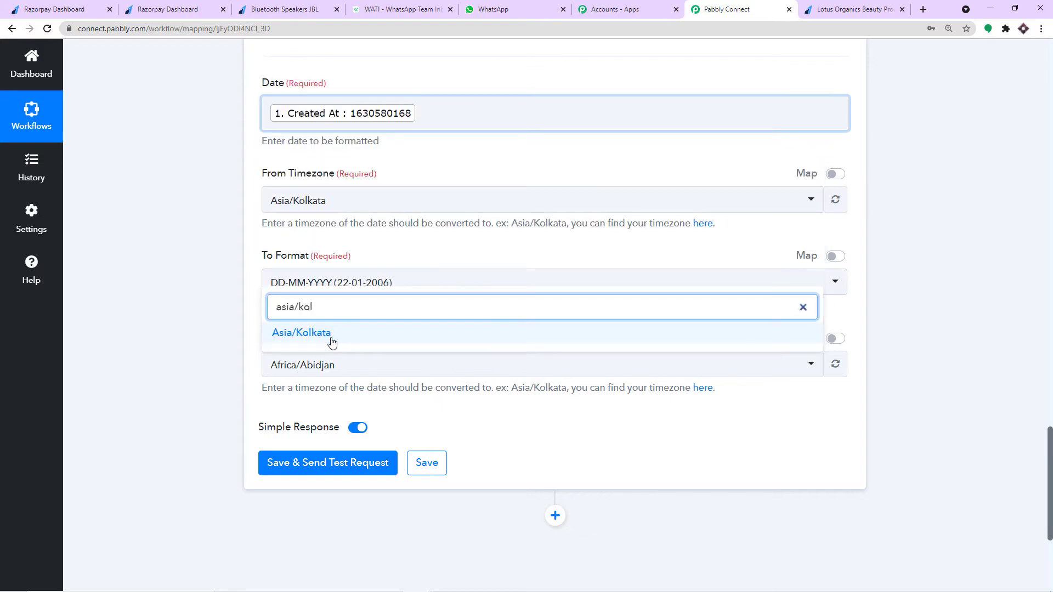
left_click(331, 340)
scroll(239, 274, "down", 1)
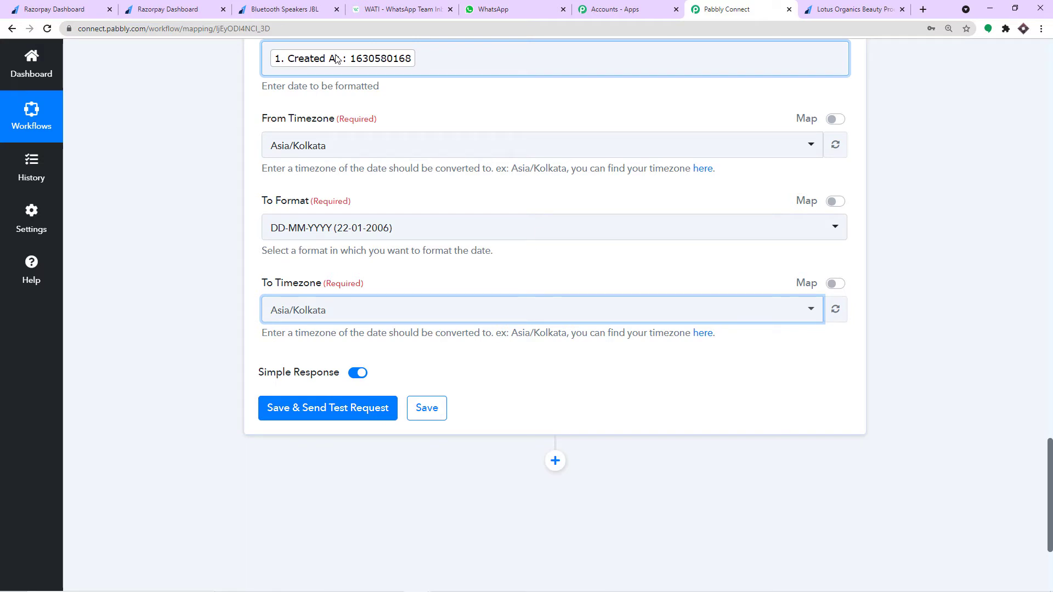
scroll(354, 198, "down", 3)
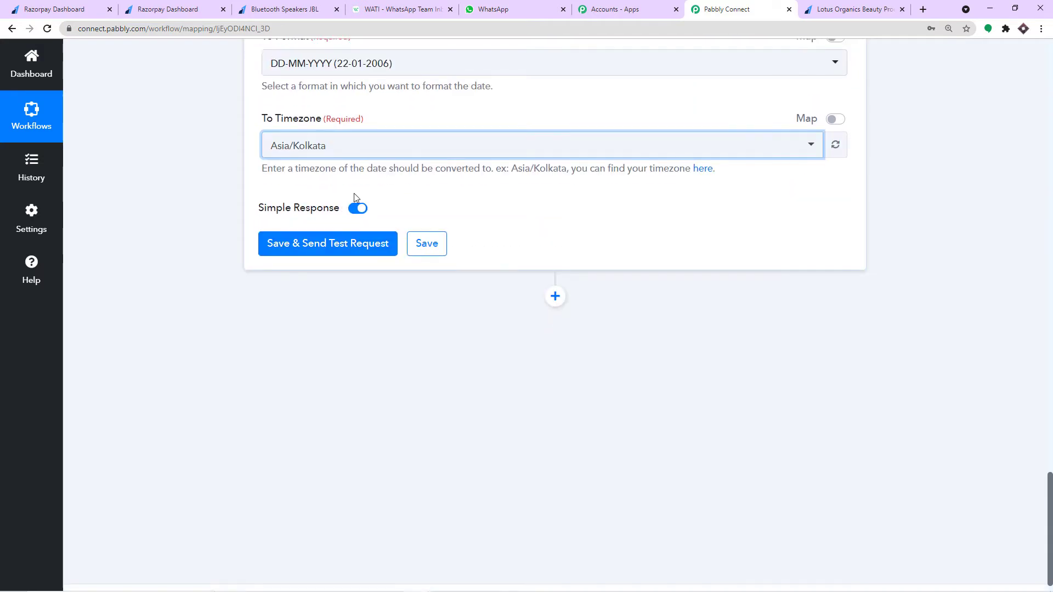
- Save and send a test request, confirming the formatted Result 02-09-2021
left_click(330, 247)
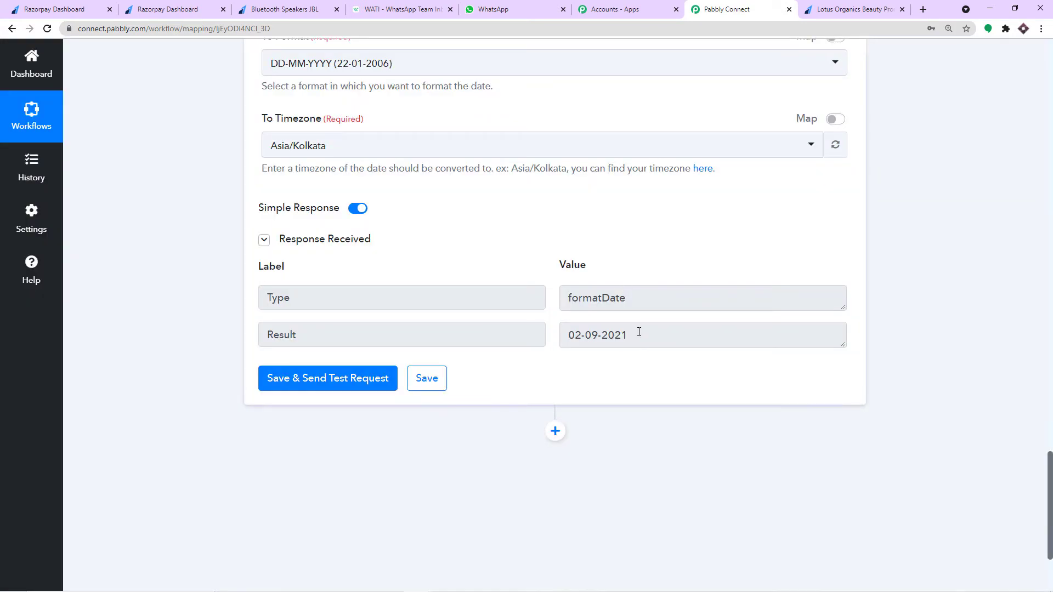
left_click_drag(639, 332, 543, 334)
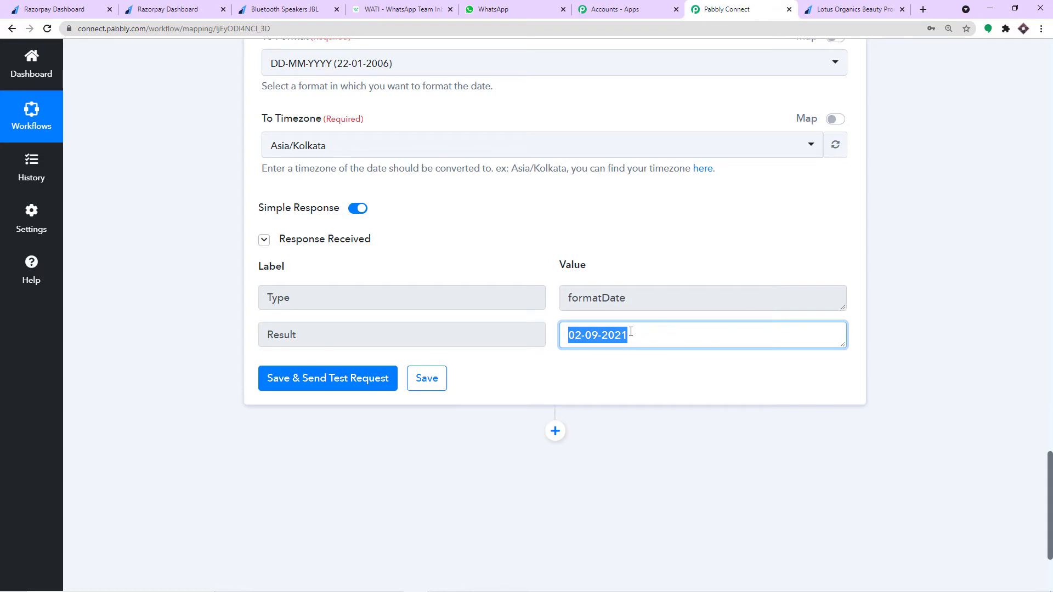
scroll(630, 332, "down", 1)
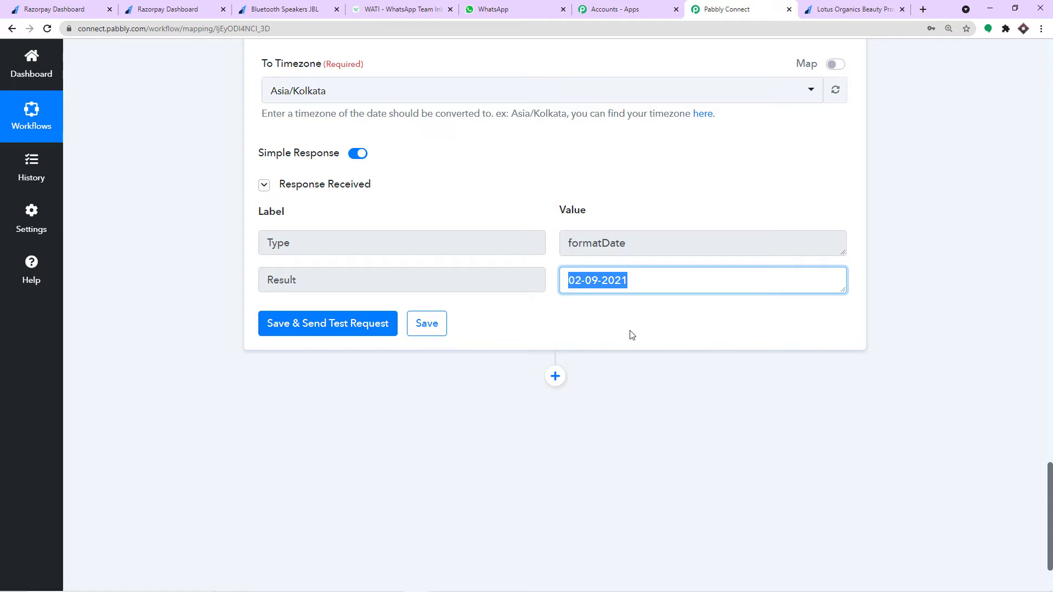
scroll(631, 335, "down", 2)
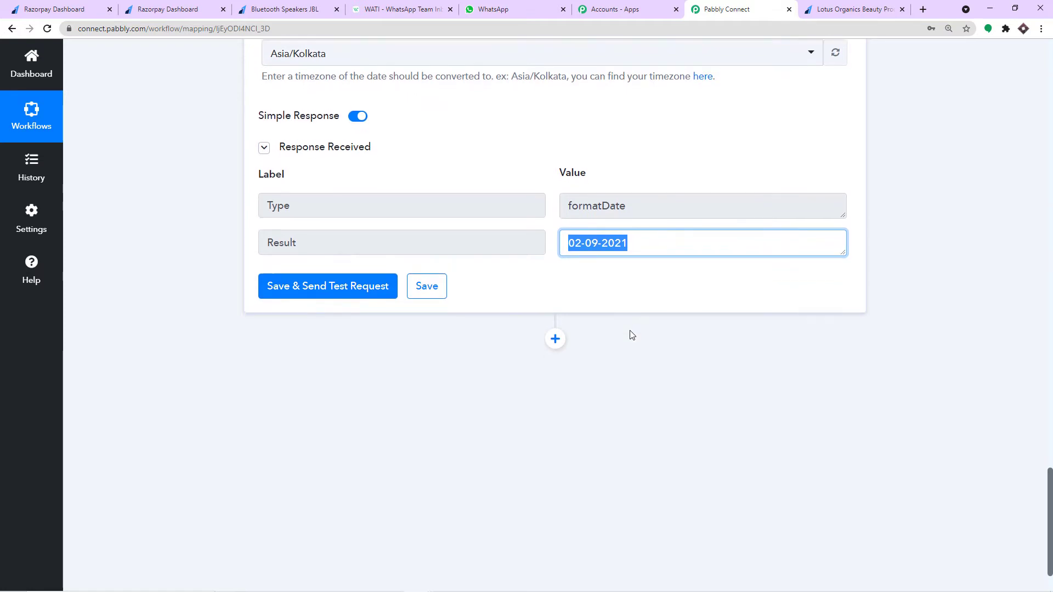
- Add a WATI step after the Date/Time Formatter using the Send Template Message action event
left_click(556, 276)
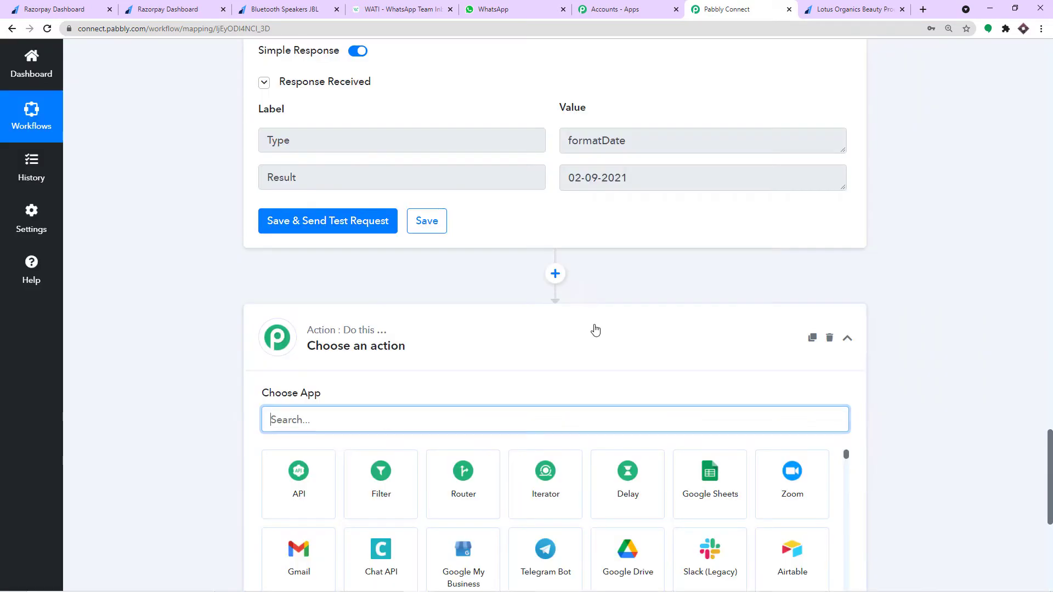
scroll(562, 336, "down", 1)
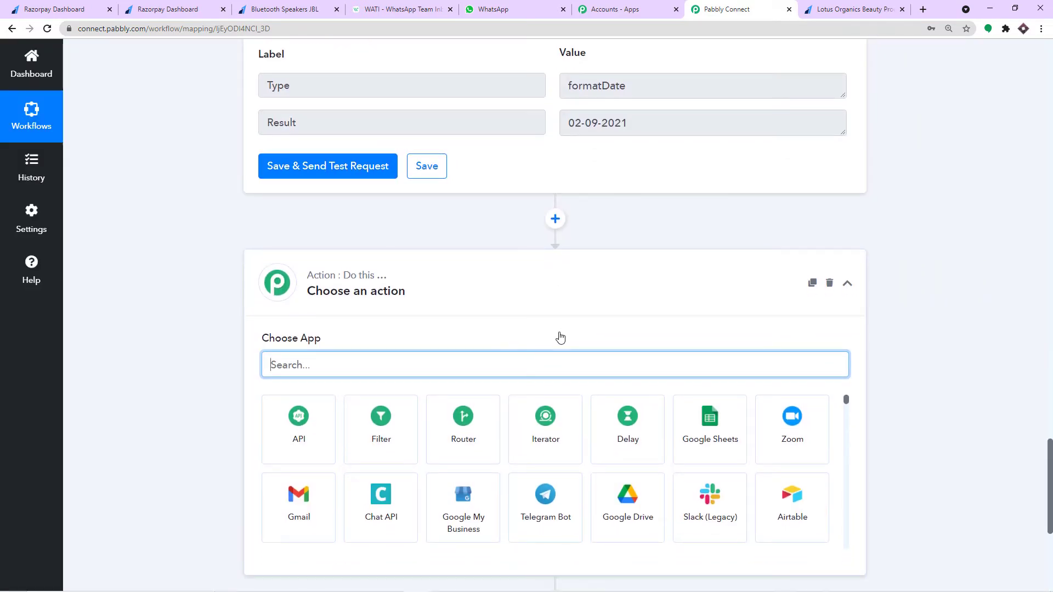
type("wati")
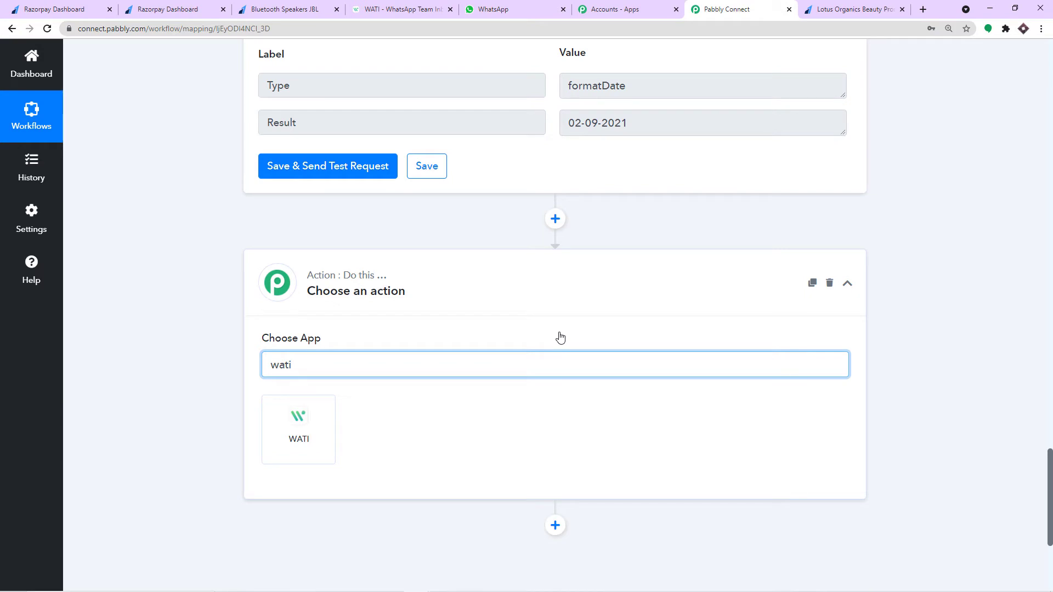
left_click(277, 430)
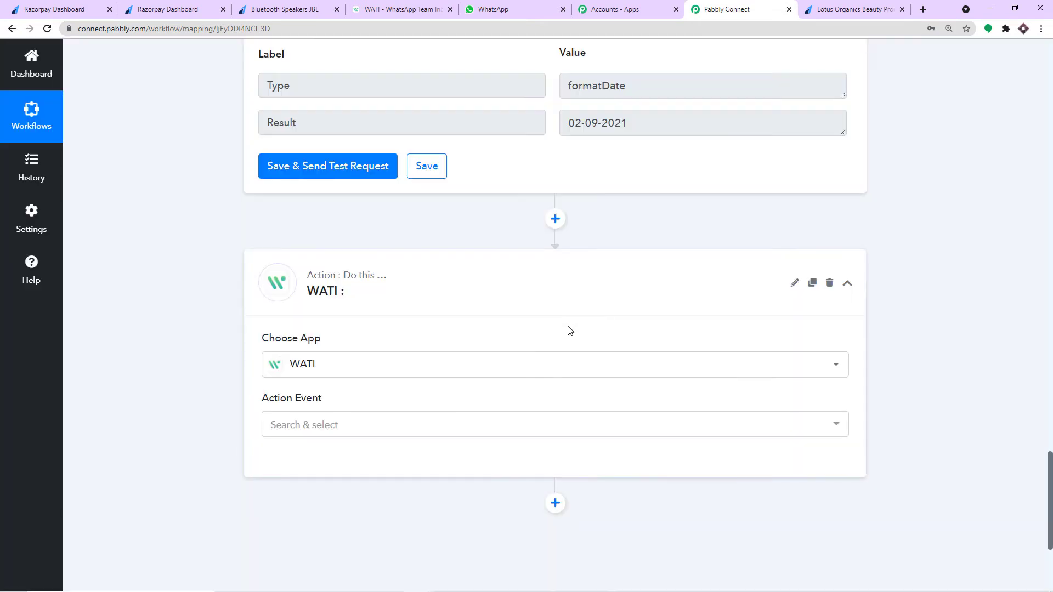
scroll(483, 323, "down", 2)
left_click(365, 317)
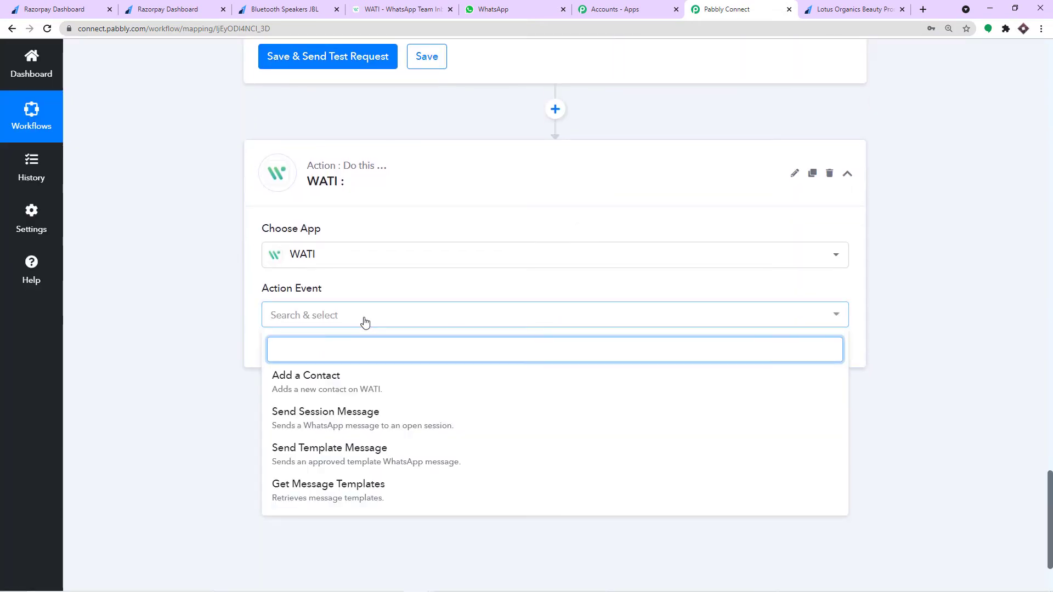
left_click(348, 449)
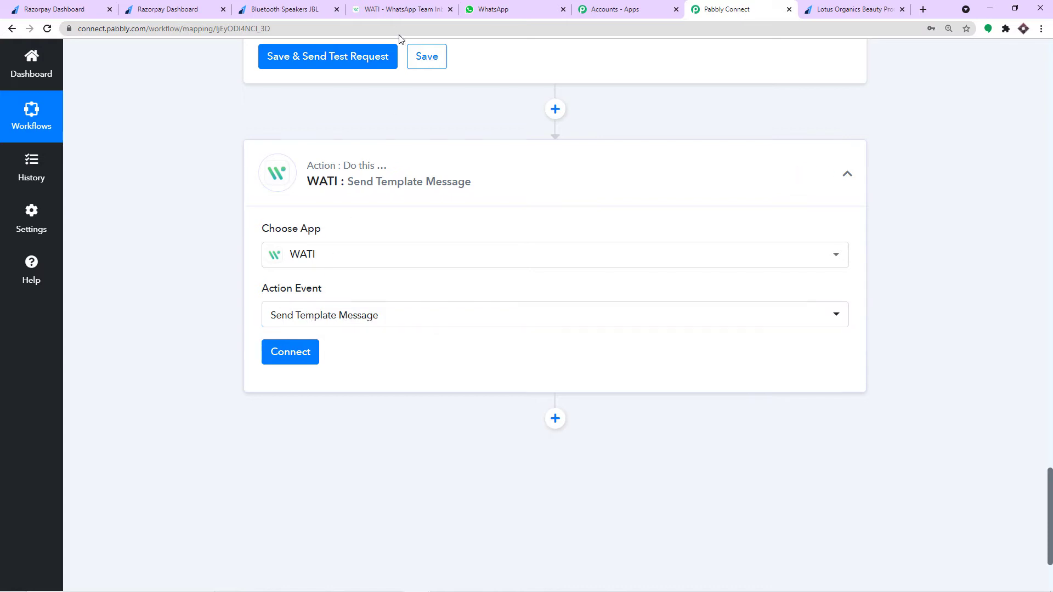
left_click(392, 11)
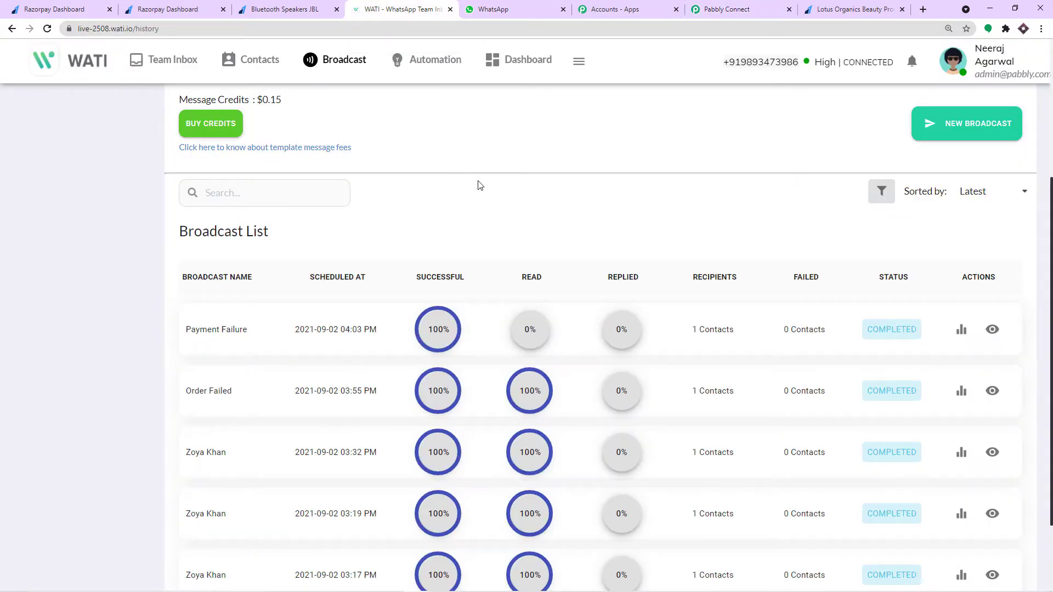
scroll(564, 171, "up", 3)
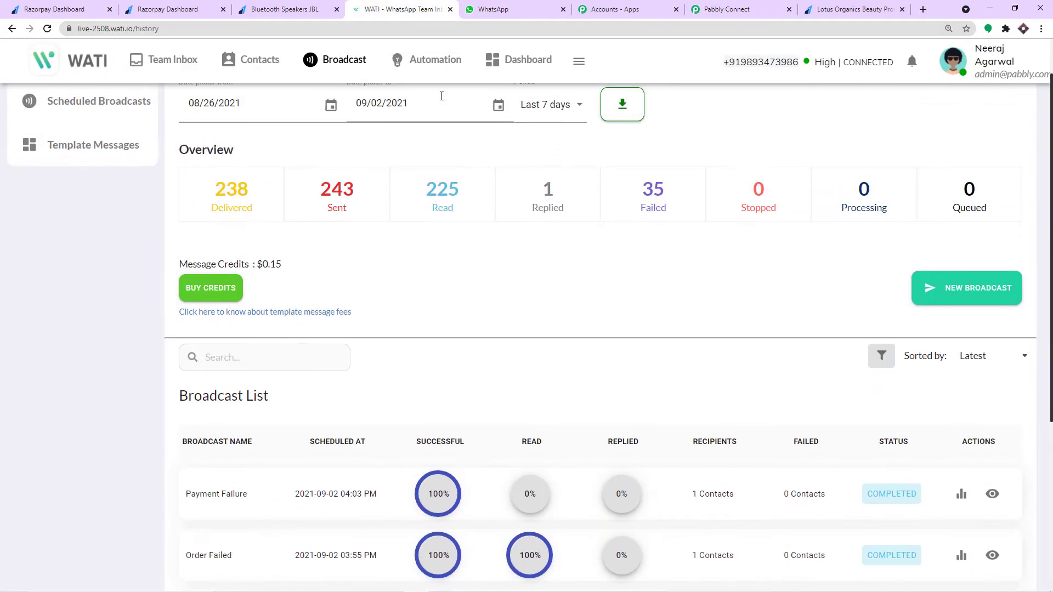
scroll(373, 236, "up", 1)
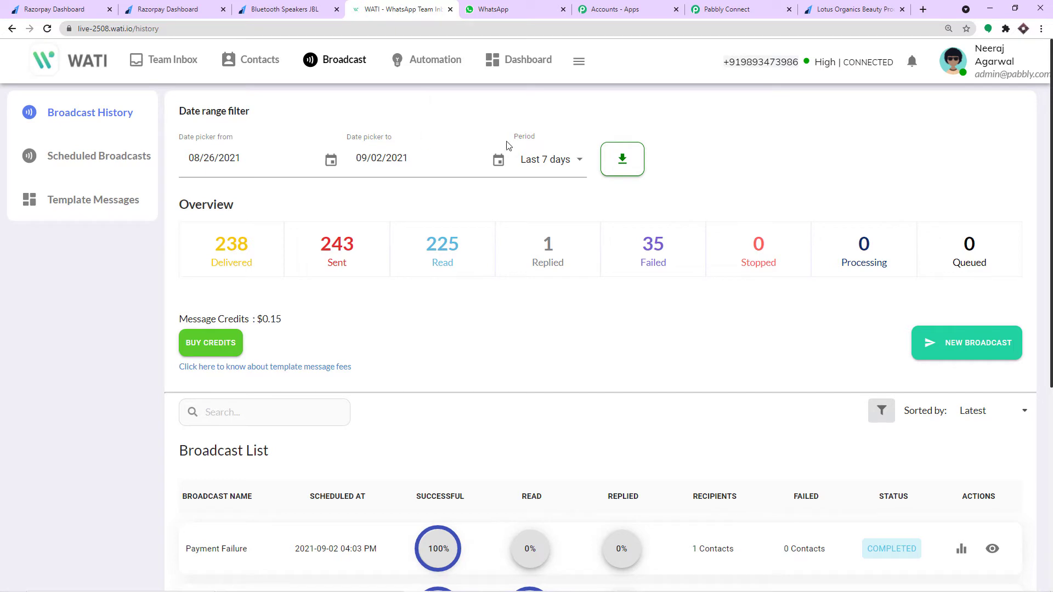
left_click(715, 4)
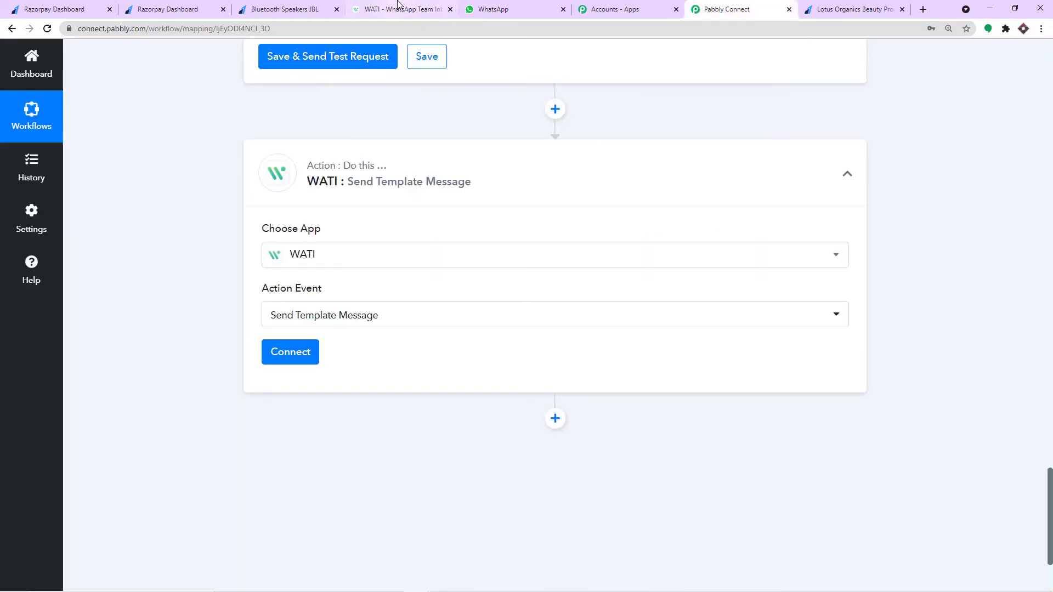
- Start a new WATI connection named WATI #28 via Add New Connection
left_click(299, 361)
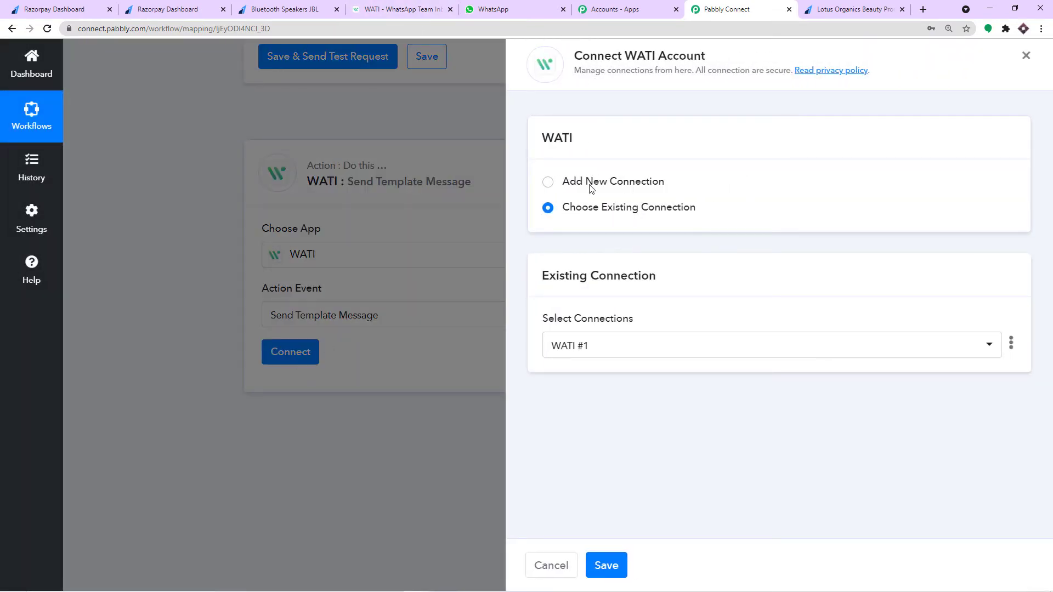
left_click(591, 185)
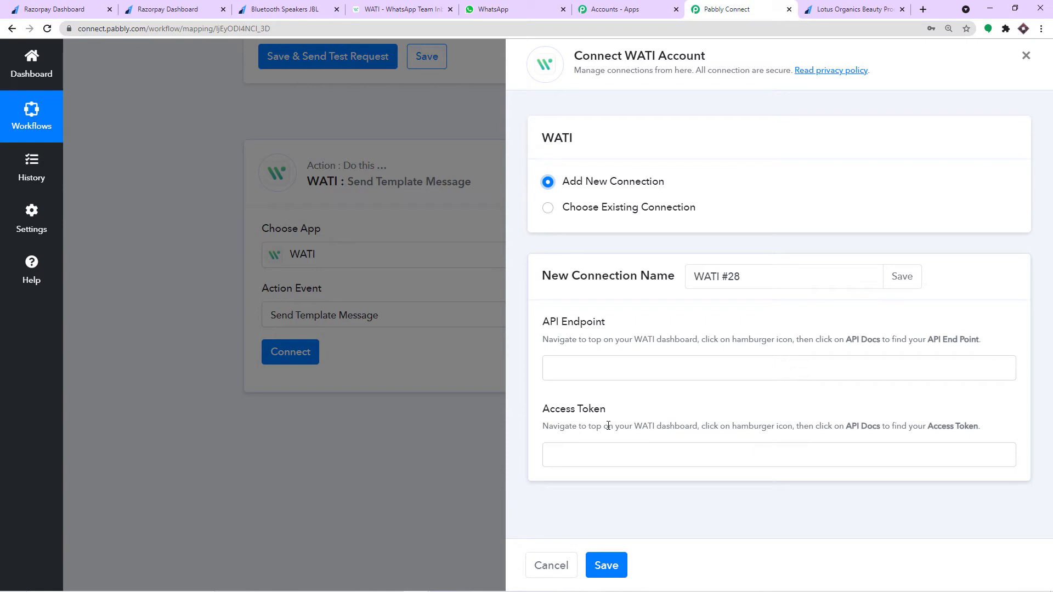
left_click(393, 10)
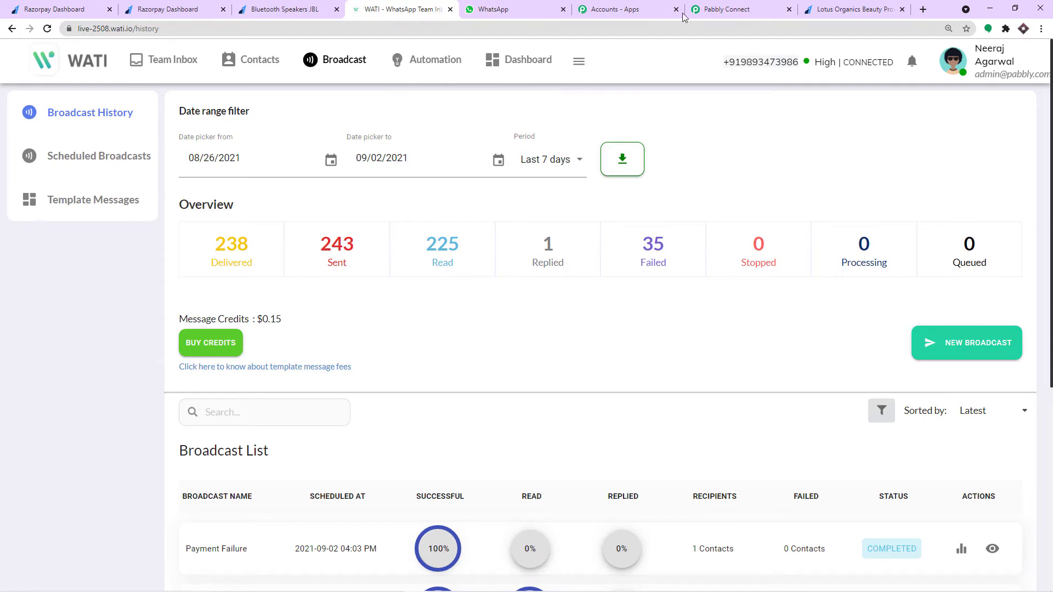
left_click(722, 7)
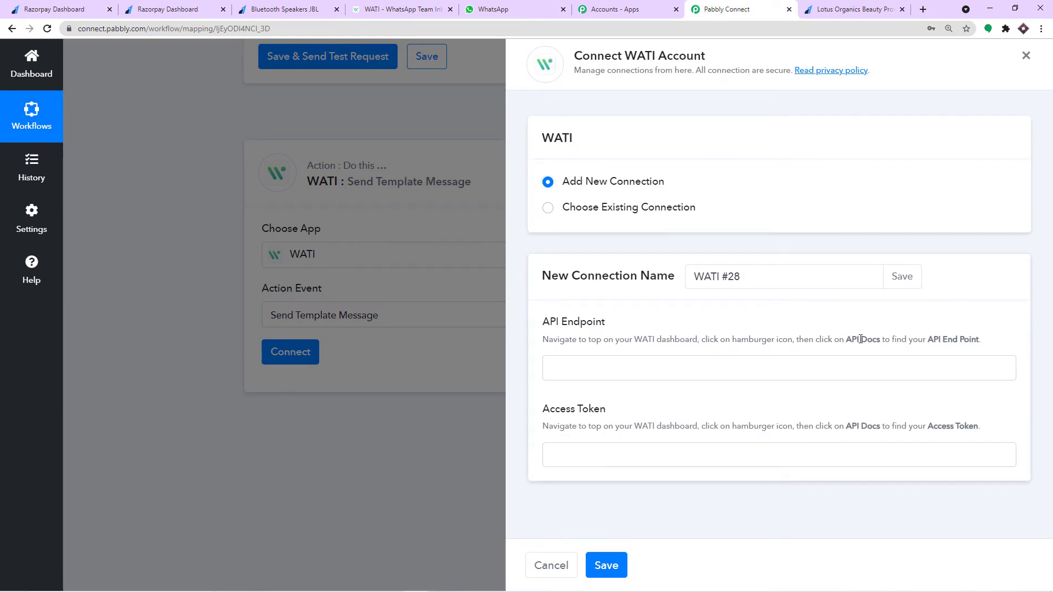
- Review the help text on where to find the API endpoint and access token in WATI
left_click_drag(844, 339, 982, 342)
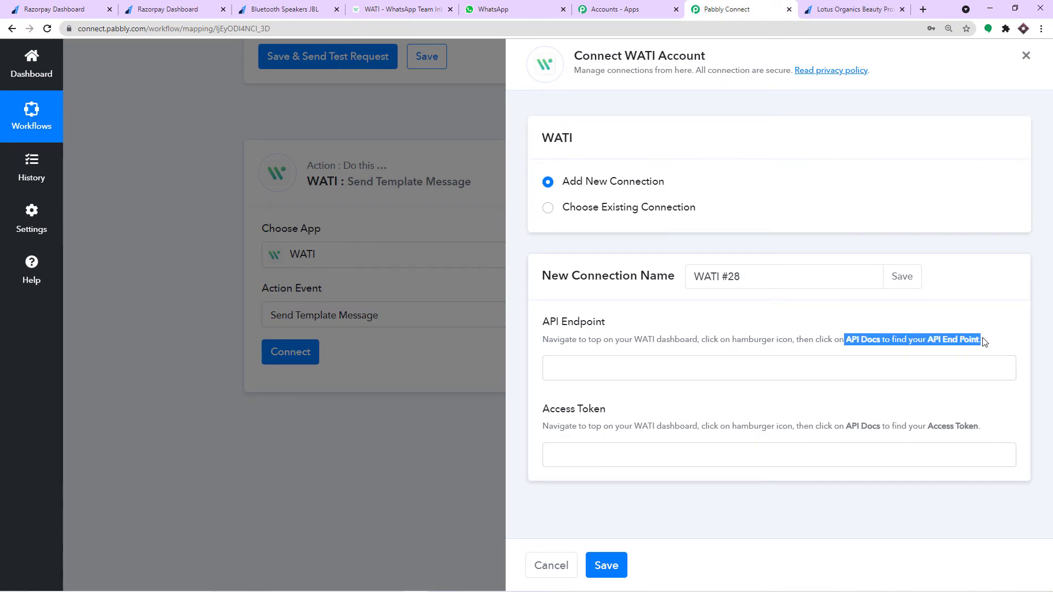
left_click_drag(847, 426, 987, 428)
left_click(403, 6)
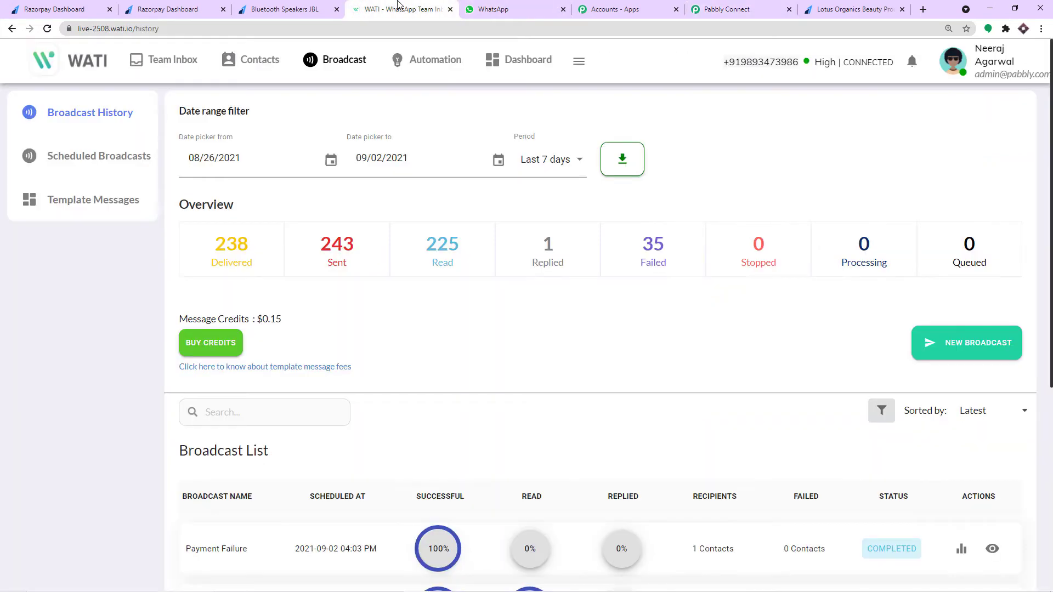
- Copy the API endpoint from WATI's API Docs page and return to Pabbly Connect
left_click(583, 70)
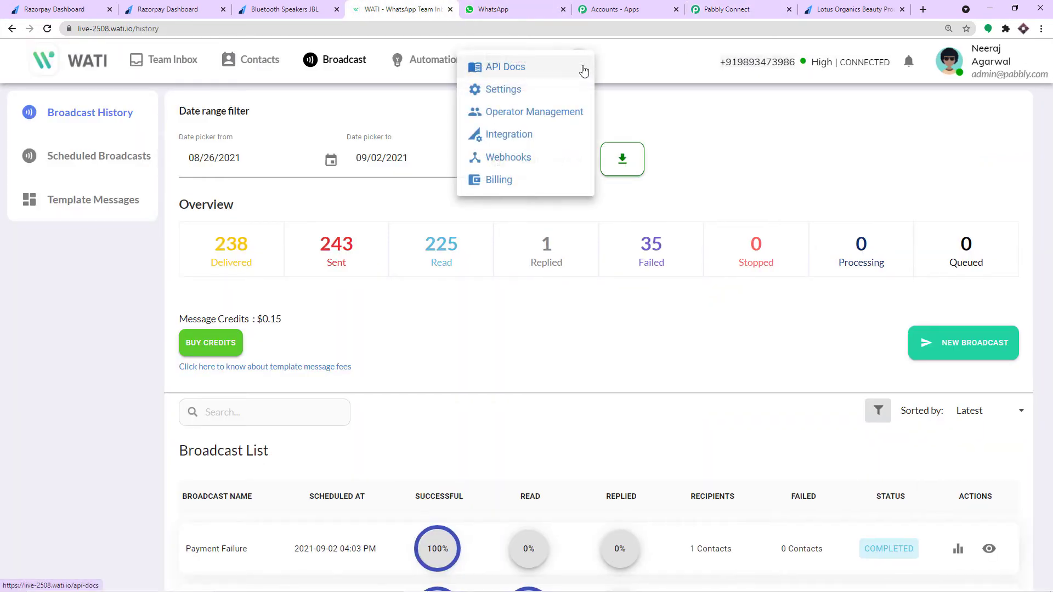
left_click(535, 75)
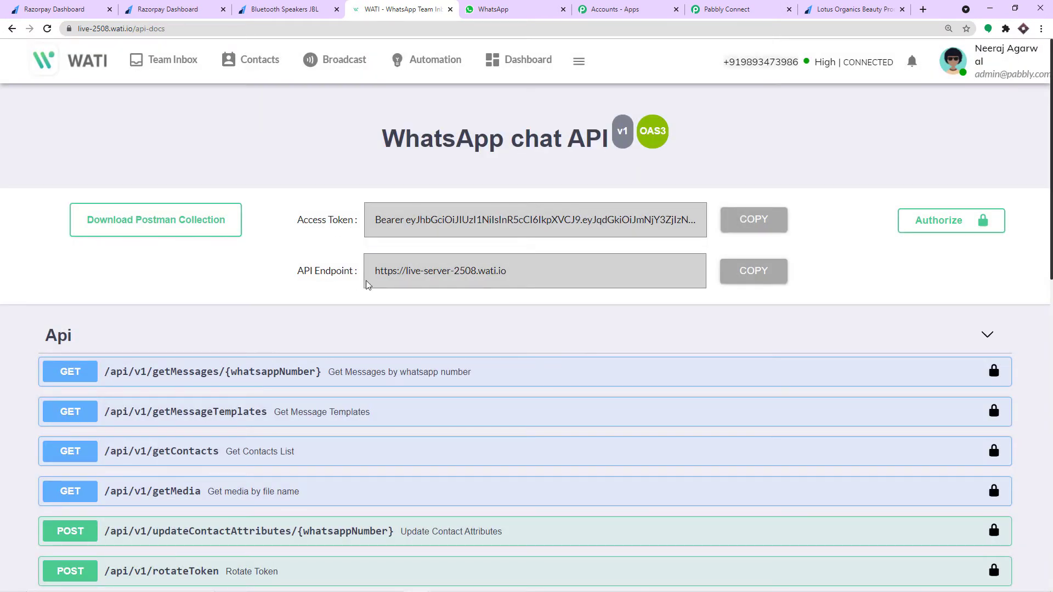
left_click(747, 274)
left_click(726, 9)
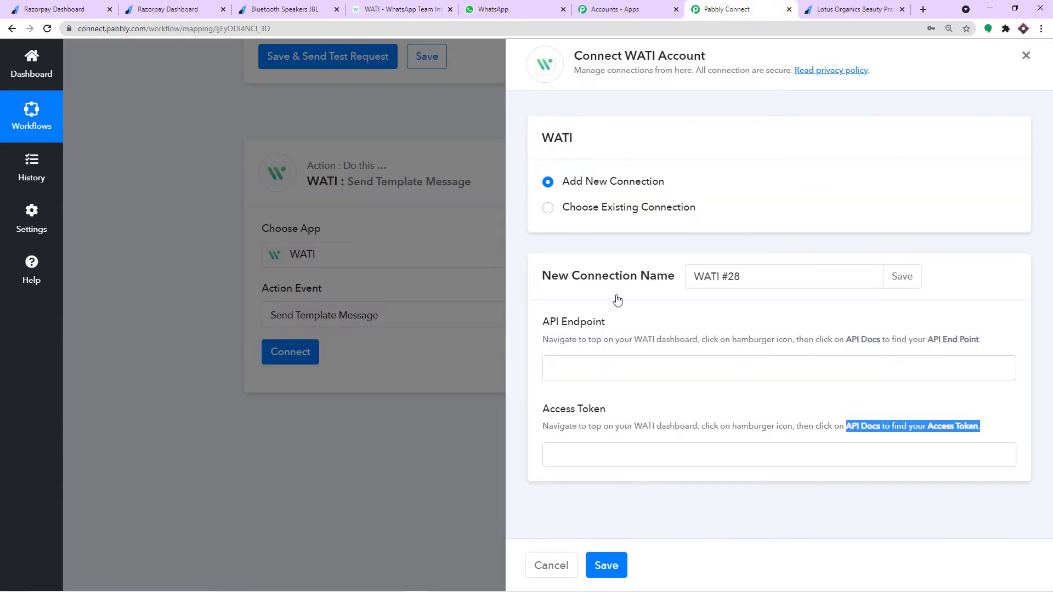
- Paste the copied WATI API endpoint into the connection's API Endpoint field
left_click(561, 362)
right_click(561, 364)
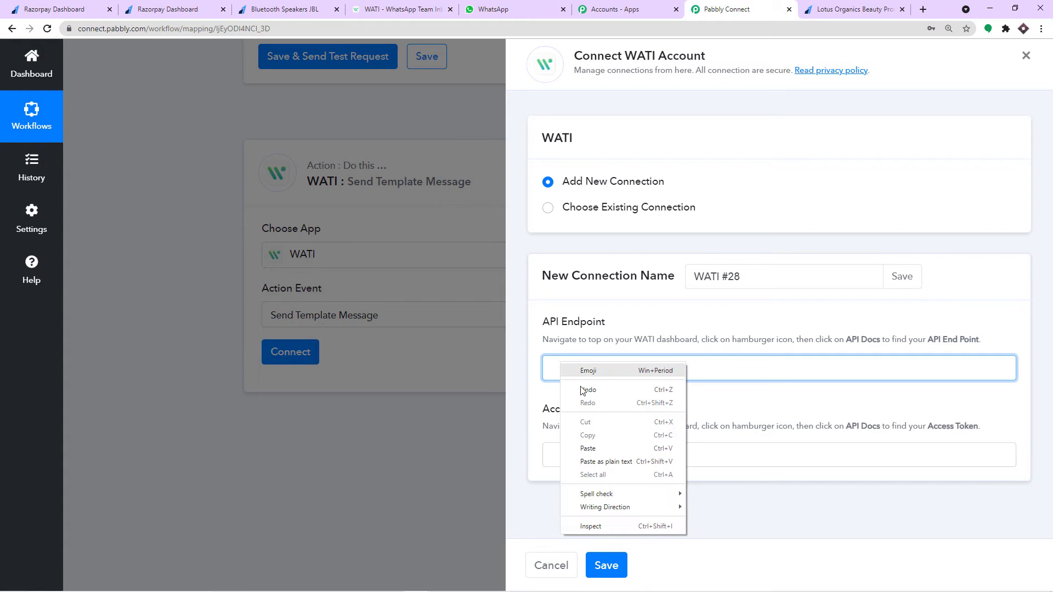
left_click(582, 450)
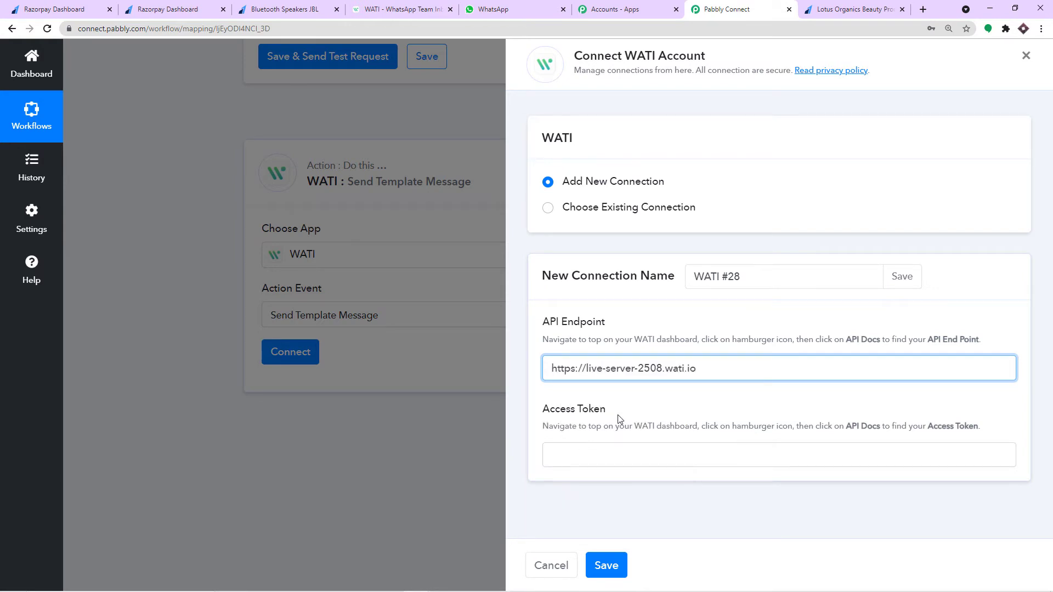
- Copy the WATI access token, paste it into Access Token, and save the connection
left_click(389, 7)
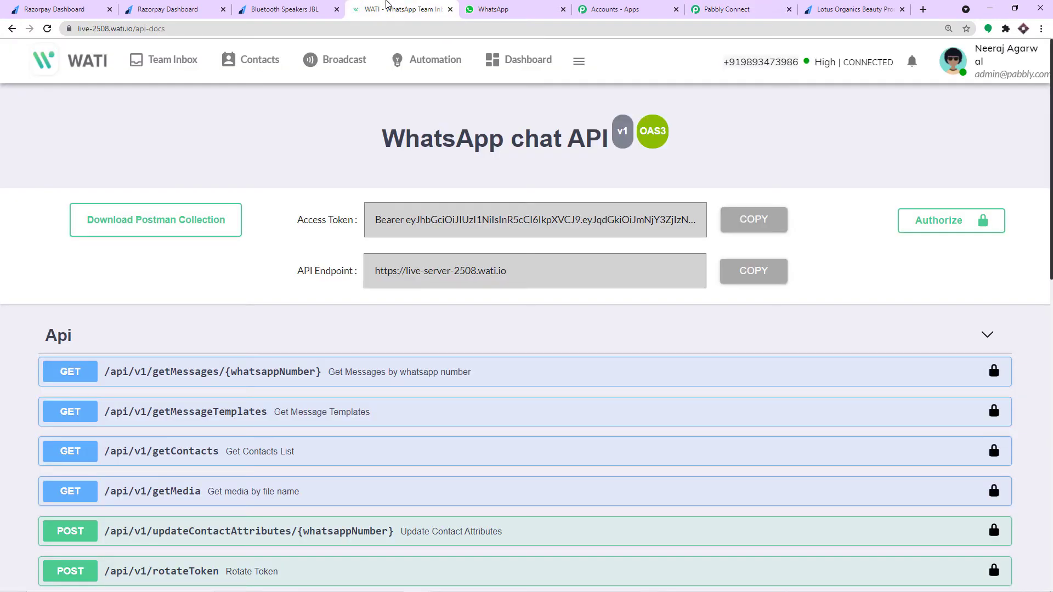
left_click(744, 223)
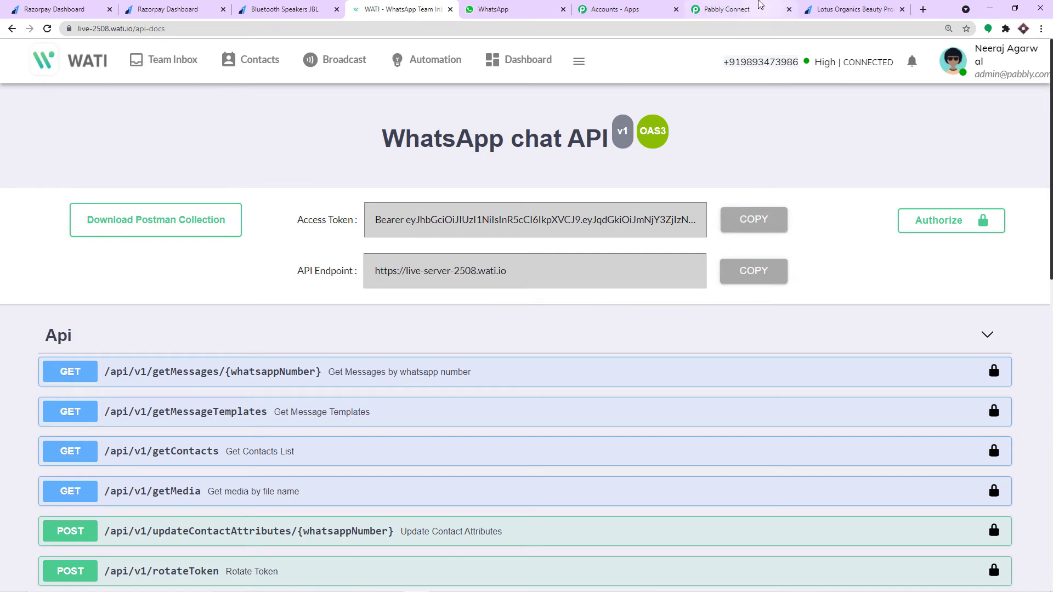
left_click(725, 9)
right_click(588, 456)
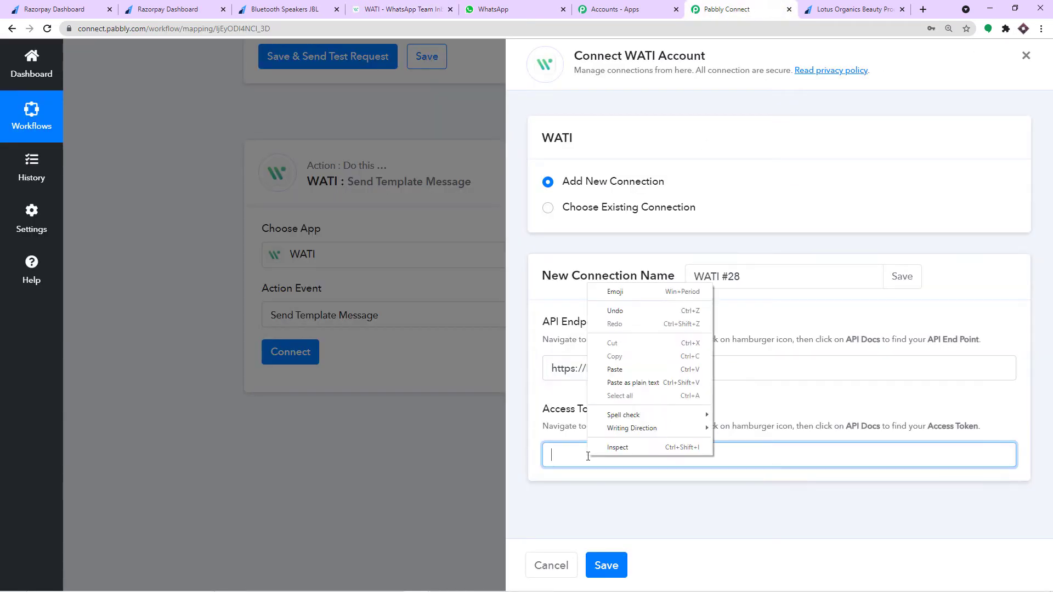
left_click(615, 371)
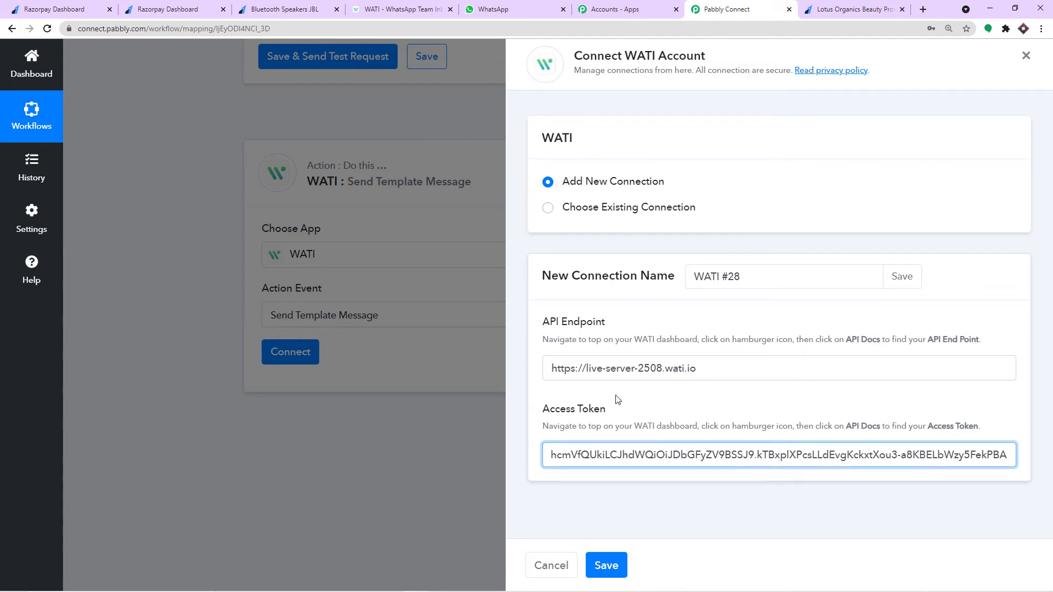
left_click(607, 564)
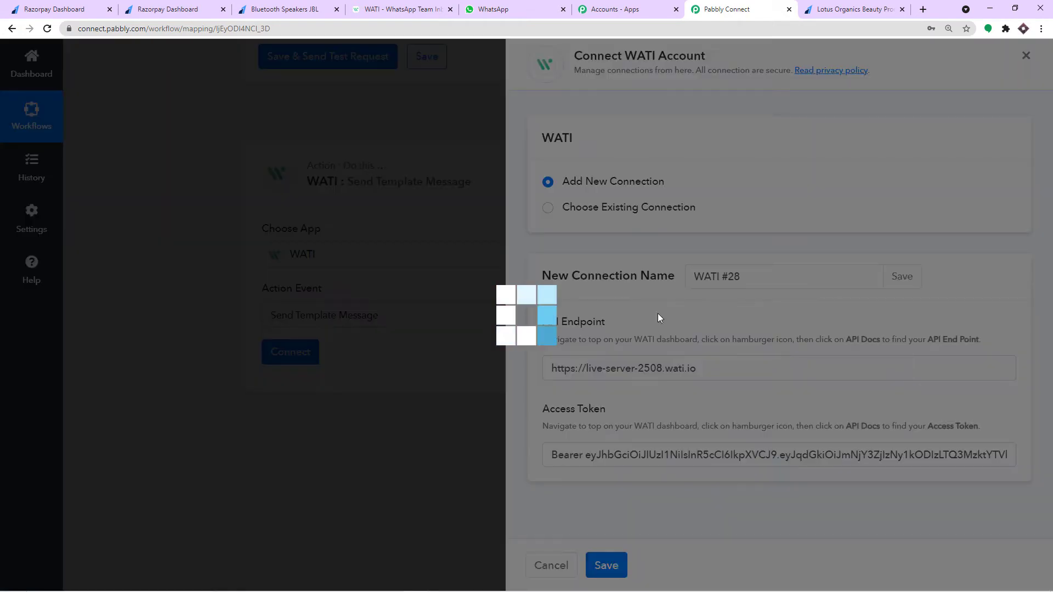
- Review the connected WATI action's WhatsApp Number, Template (payment_fail) and Custom Params fields
scroll(658, 304, "down", 3)
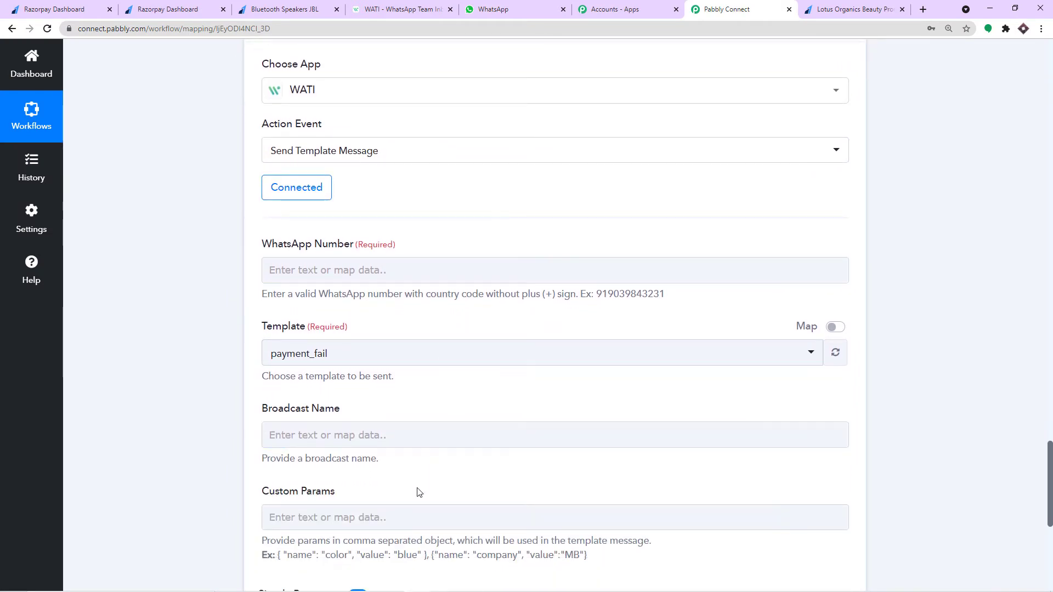
left_click(414, 522)
scroll(414, 522, "down", 1)
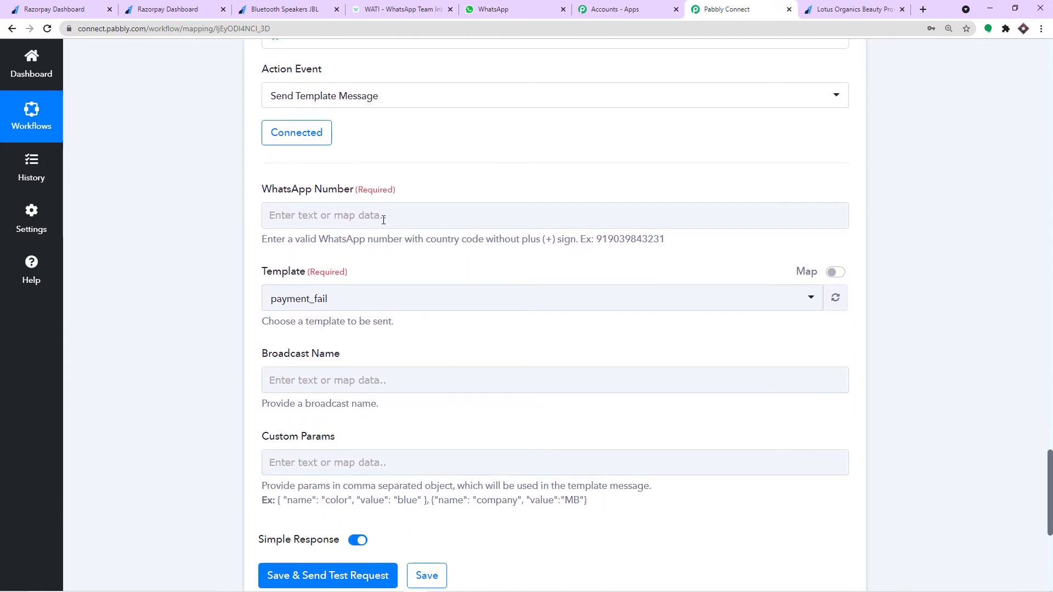
left_click(382, 215)
left_click(275, 98)
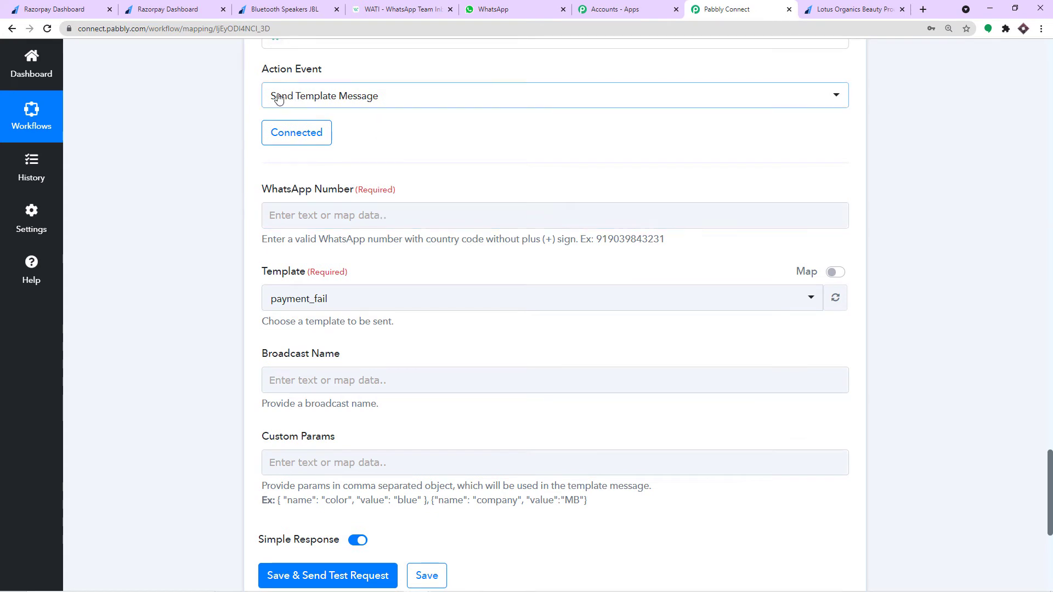
scroll(268, 105, "up", 1)
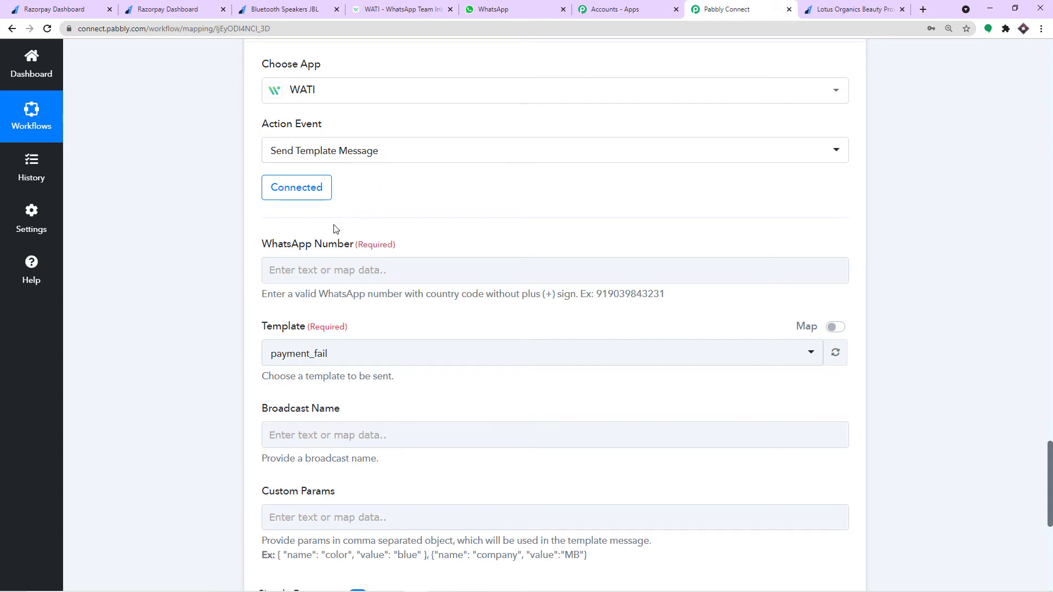
left_click(313, 265)
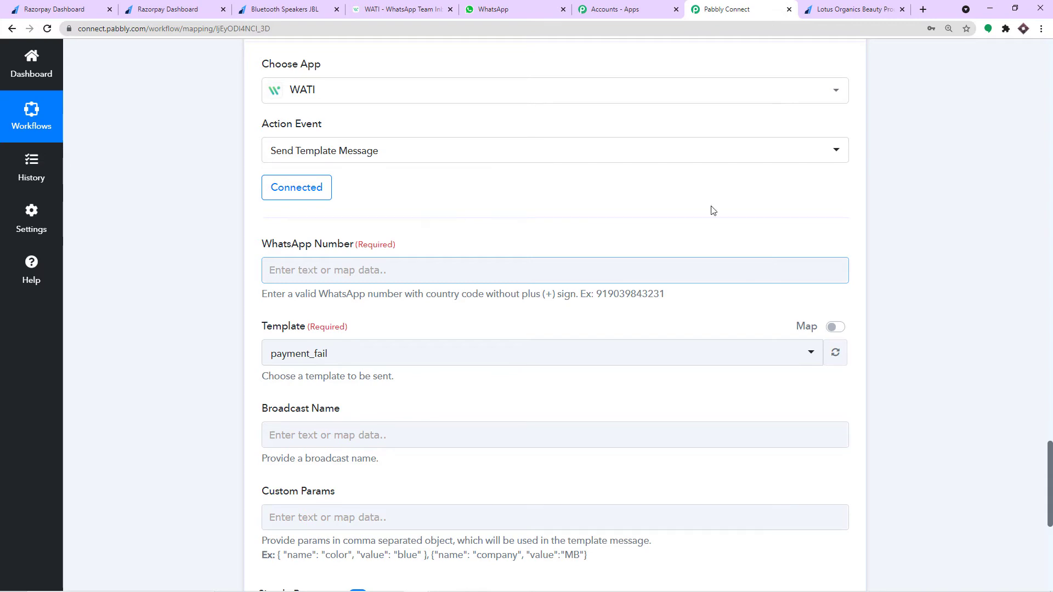
- Scroll past the formatter result 02-09-2021, checking the payment's Notes Phone value, to the WATI step
scroll(1023, 230, "up", 10)
scroll(1010, 237, "up", 10)
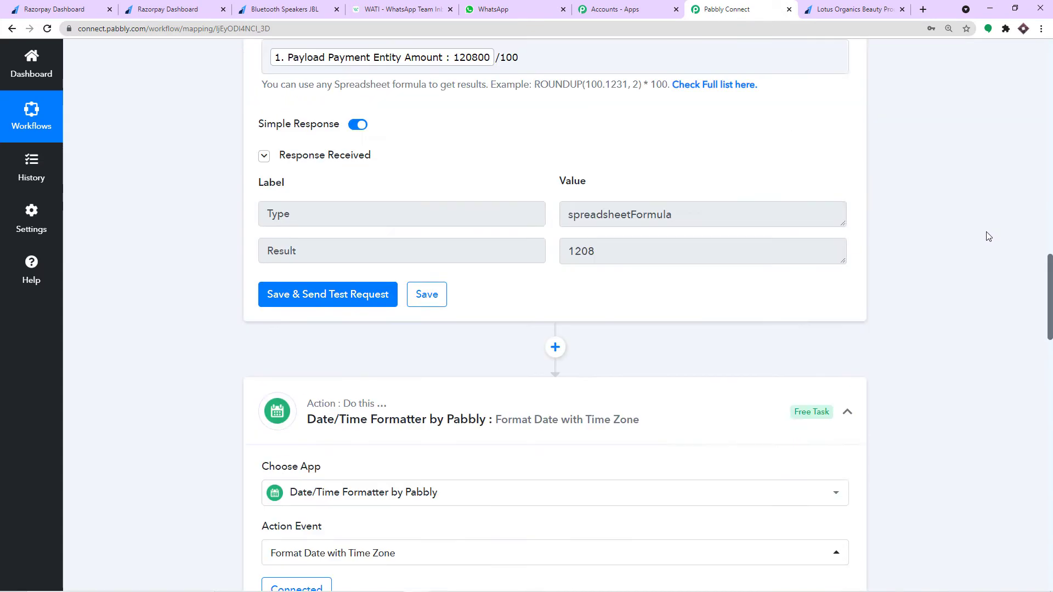
scroll(565, 189, "up", 3)
scroll(564, 190, "up", 5)
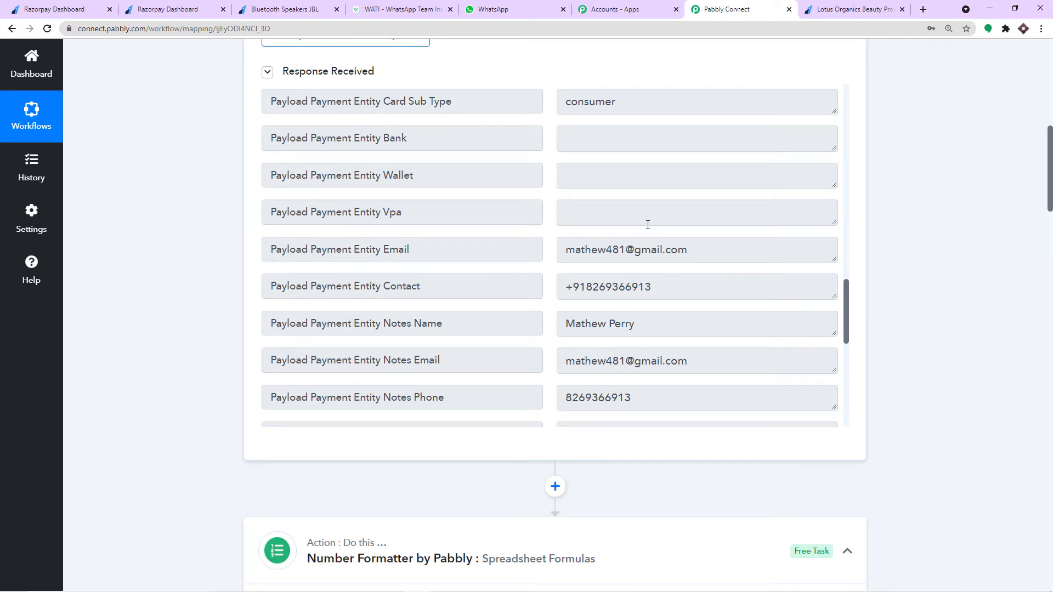
scroll(648, 225, "down", 1)
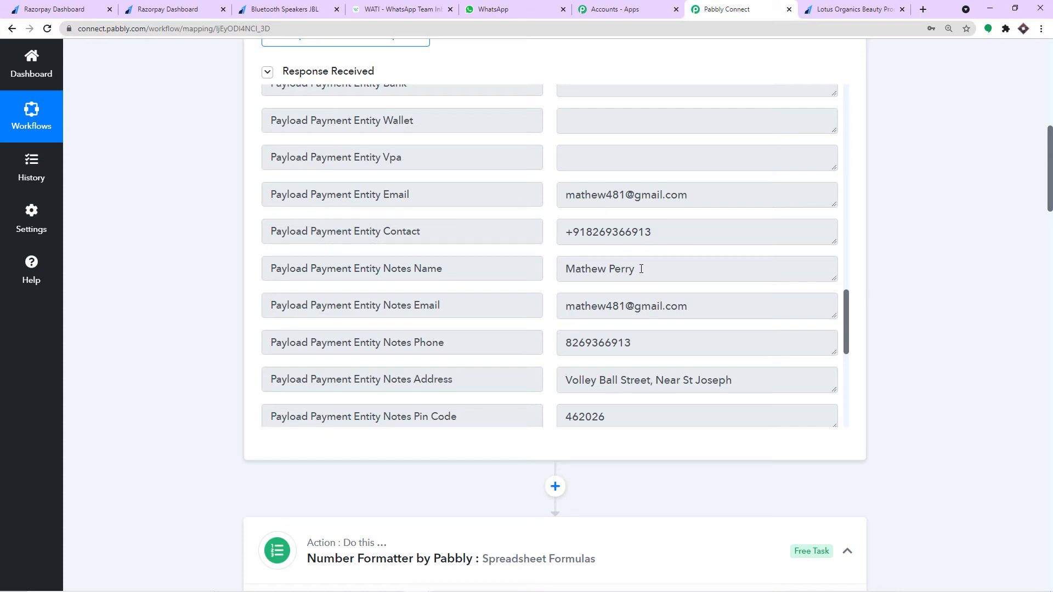
left_click_drag(640, 342, 561, 340)
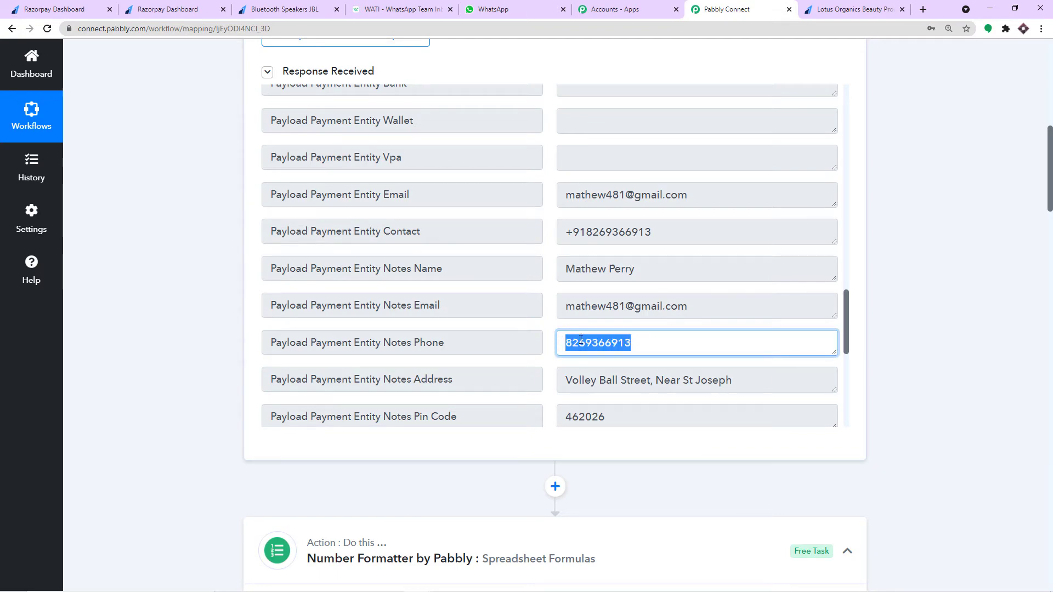
scroll(1028, 246, "down", 20)
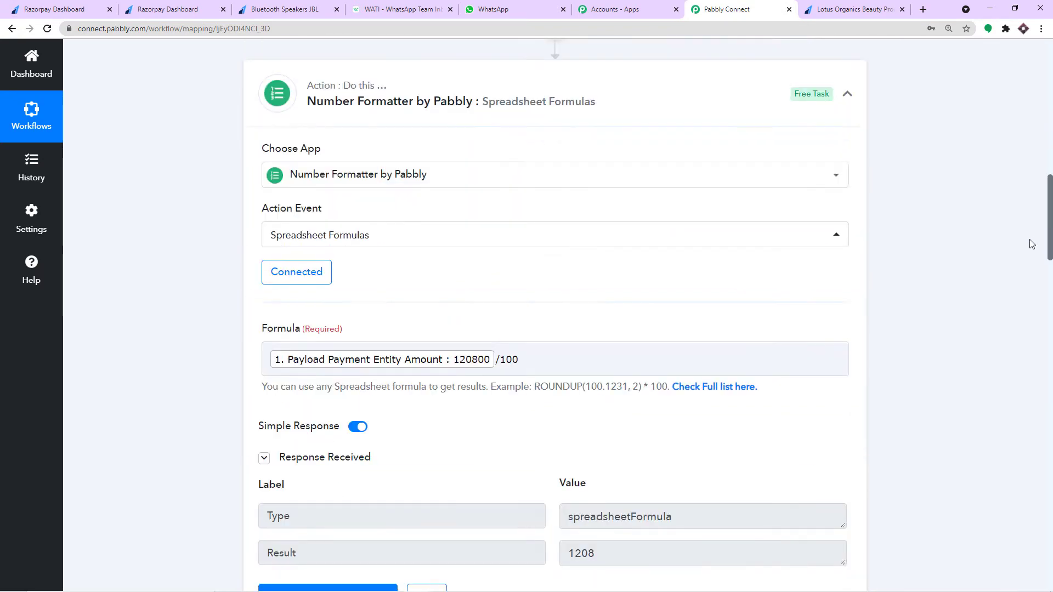
scroll(1029, 246, "down", 15)
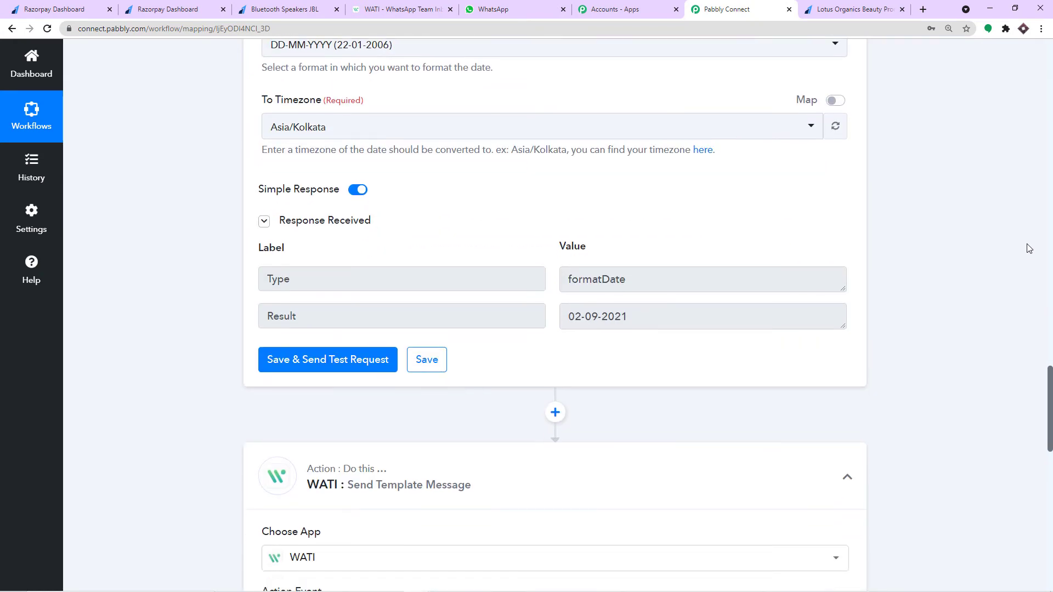
- Set the WhatsApp Number to 91 followed by the Razorpay Payment Failed Notes Phone value
left_click(384, 103)
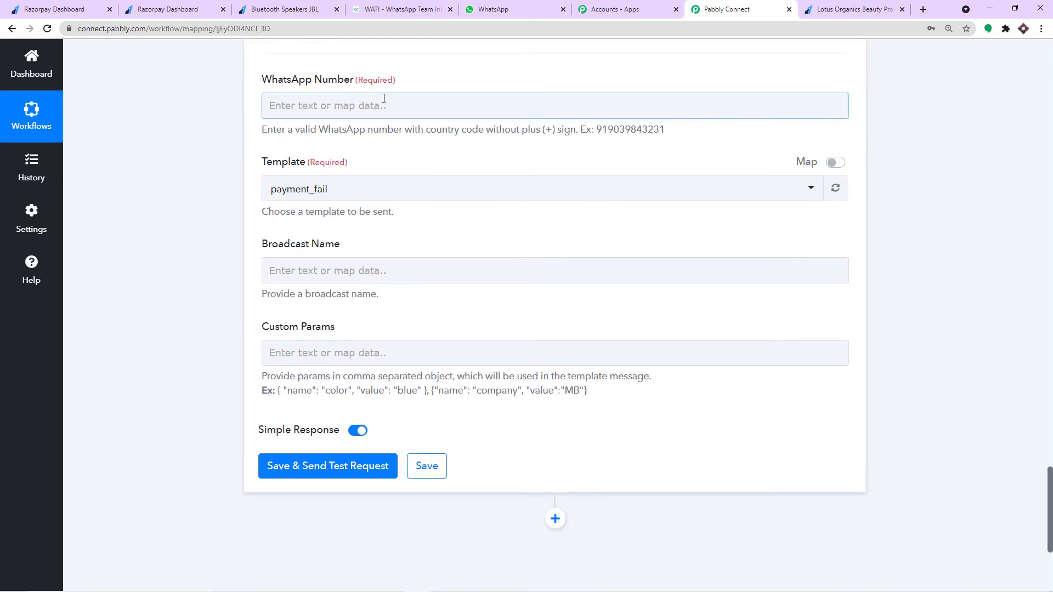
left_click(354, 107)
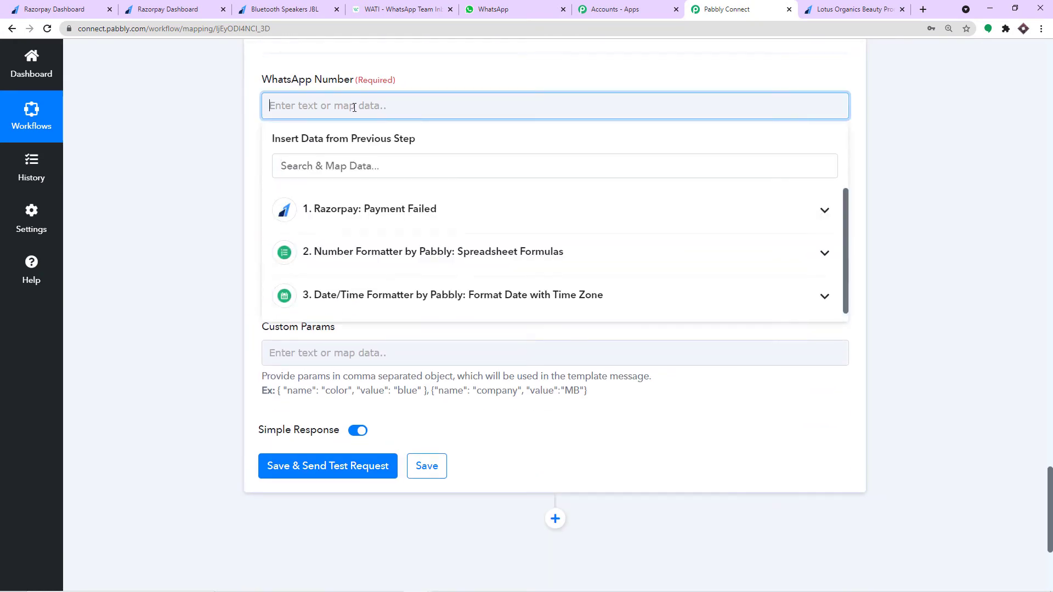
left_click(359, 206)
scroll(351, 349, "down", 9)
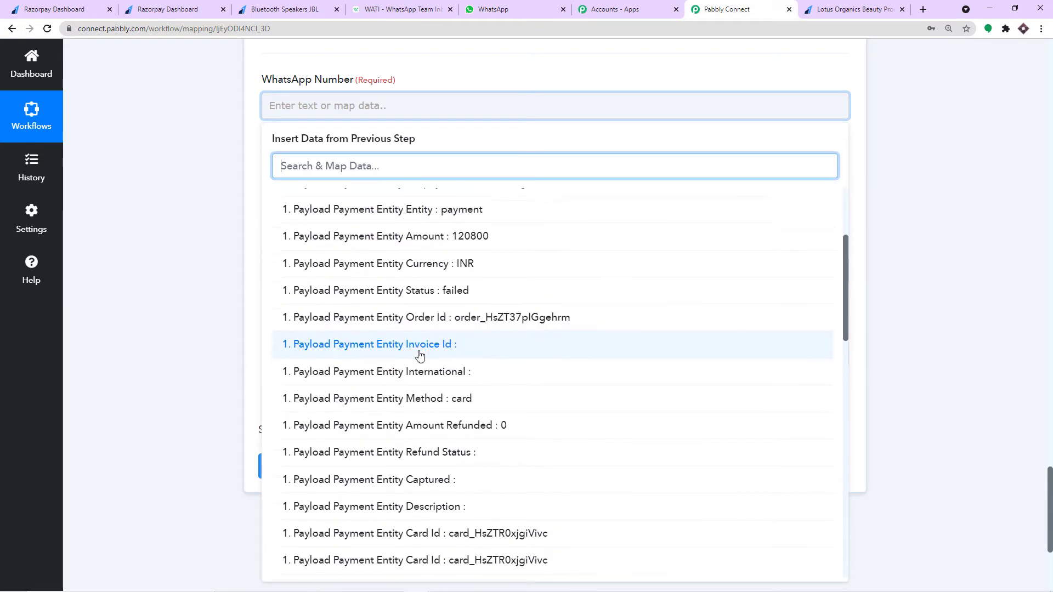
scroll(428, 355, "down", 6)
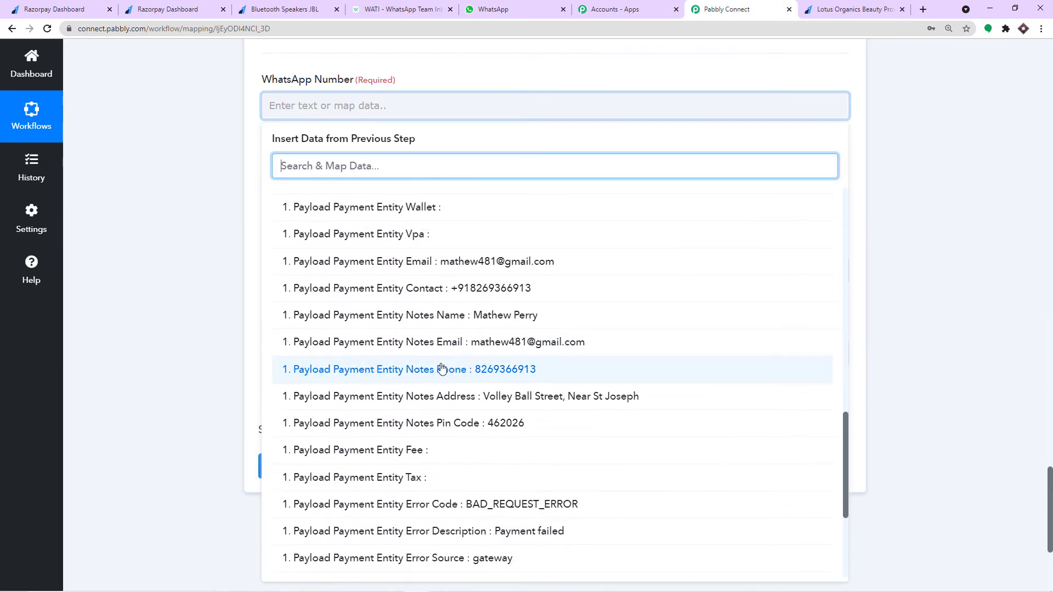
left_click(439, 369)
left_click(959, 212)
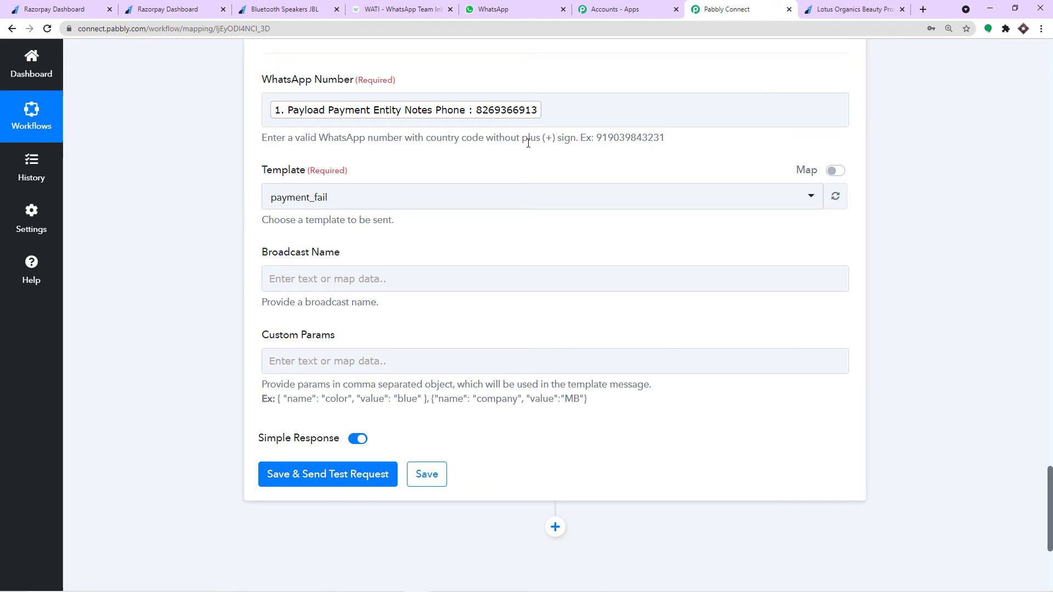
left_click(270, 108)
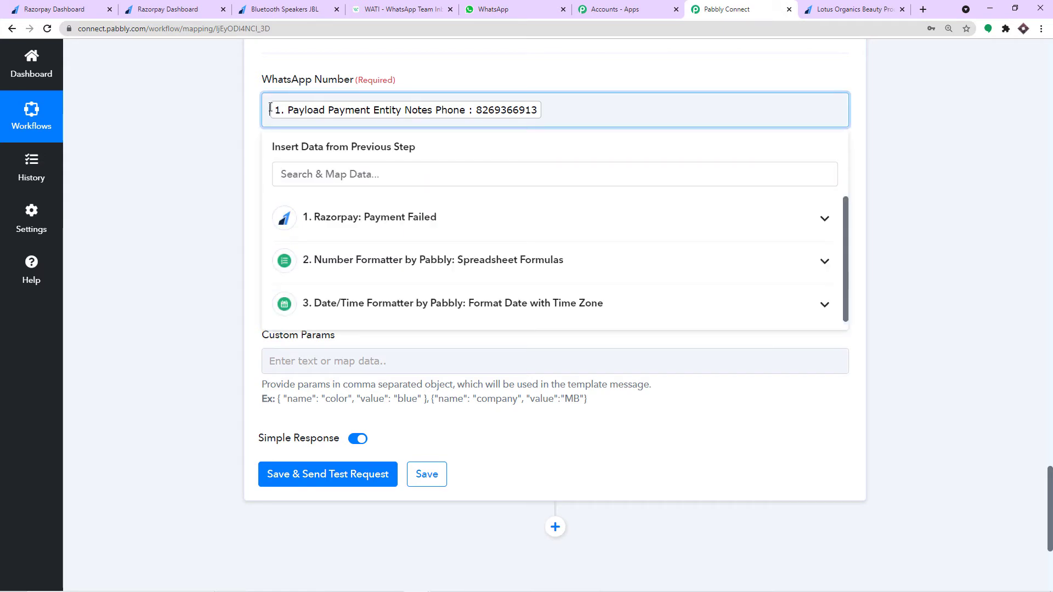
type("91")
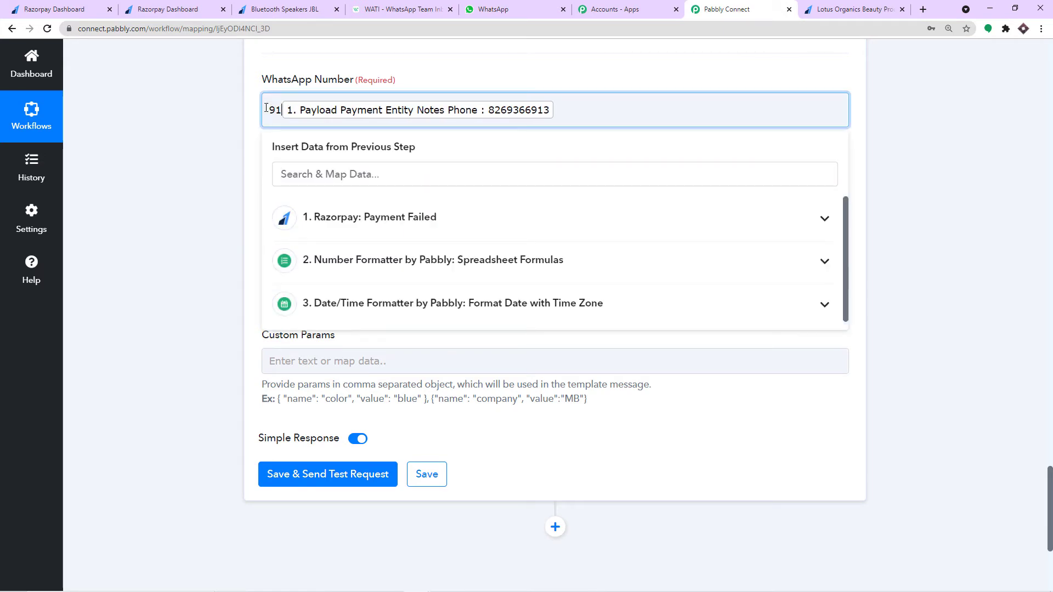
left_click(315, 72)
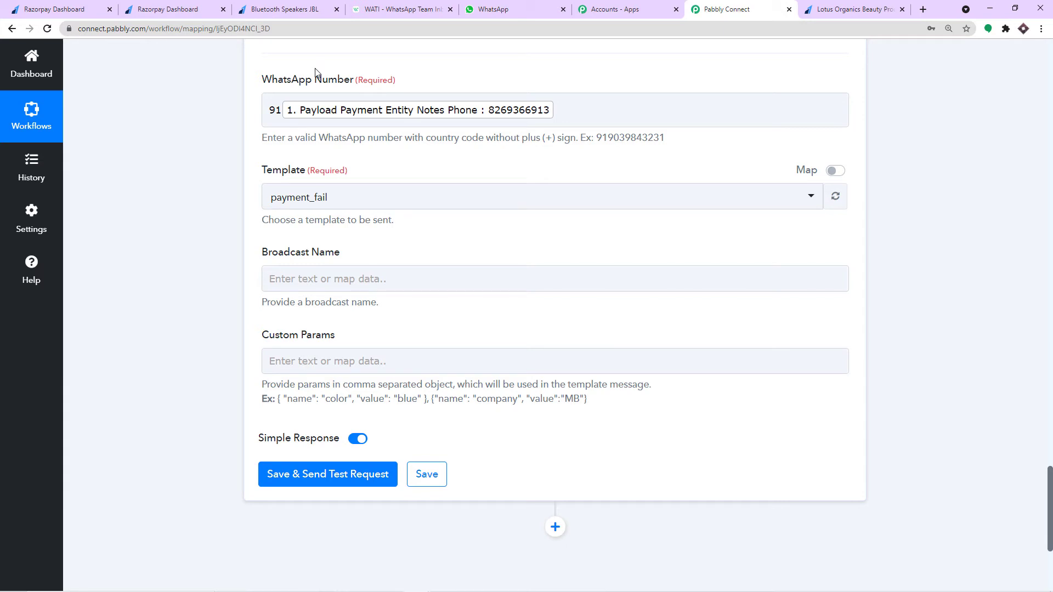
scroll(317, 87, "up", 2)
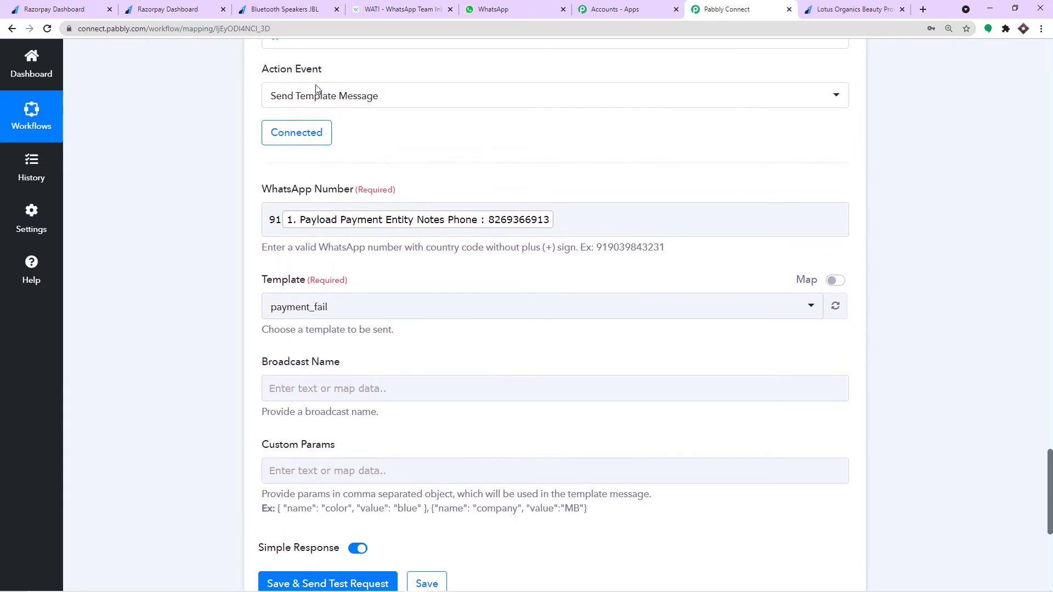
left_click(398, 6)
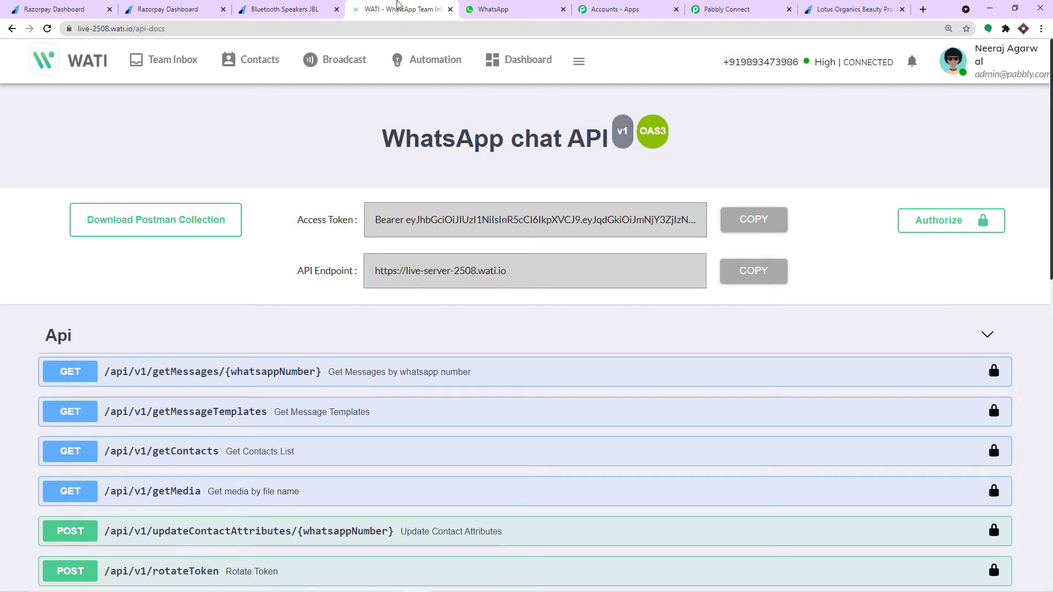
- Preview the fail_payment template under Broadcast > Template Messages, noting its {{name}} and {{order_id}} body variables
left_click(344, 57)
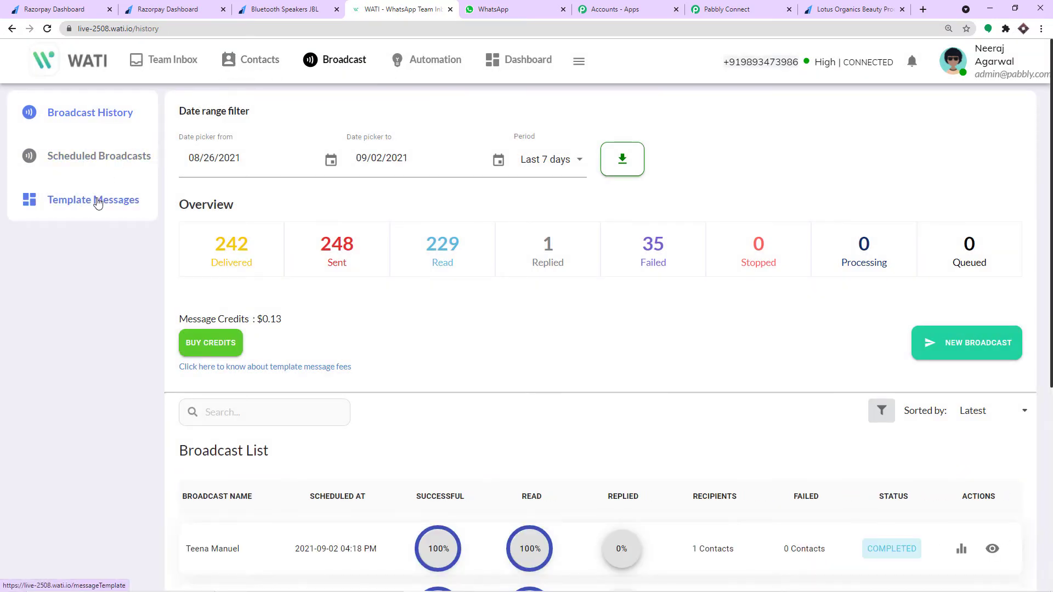
left_click(98, 202)
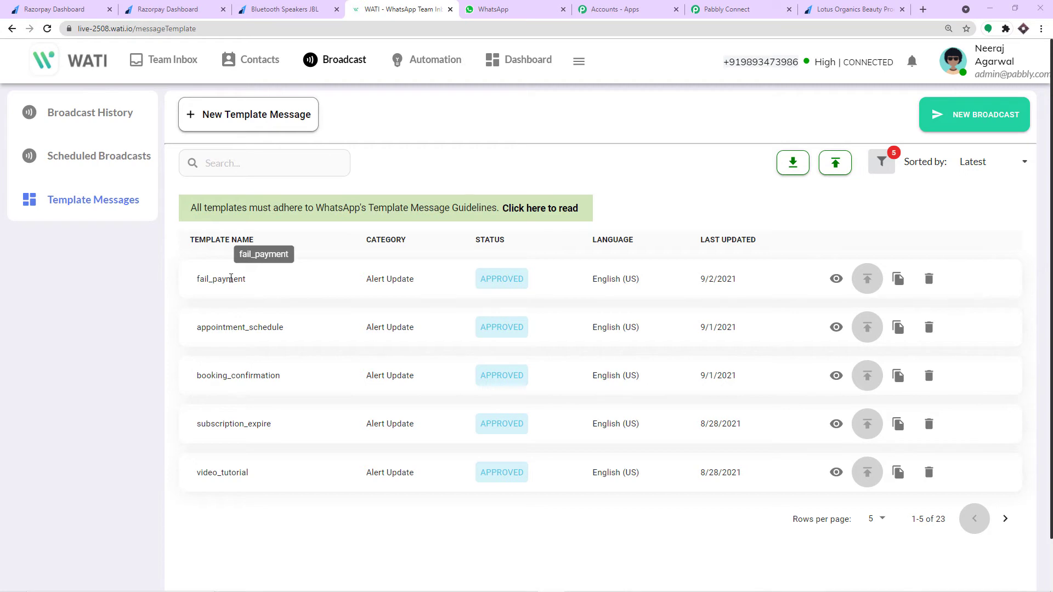
left_click(837, 280)
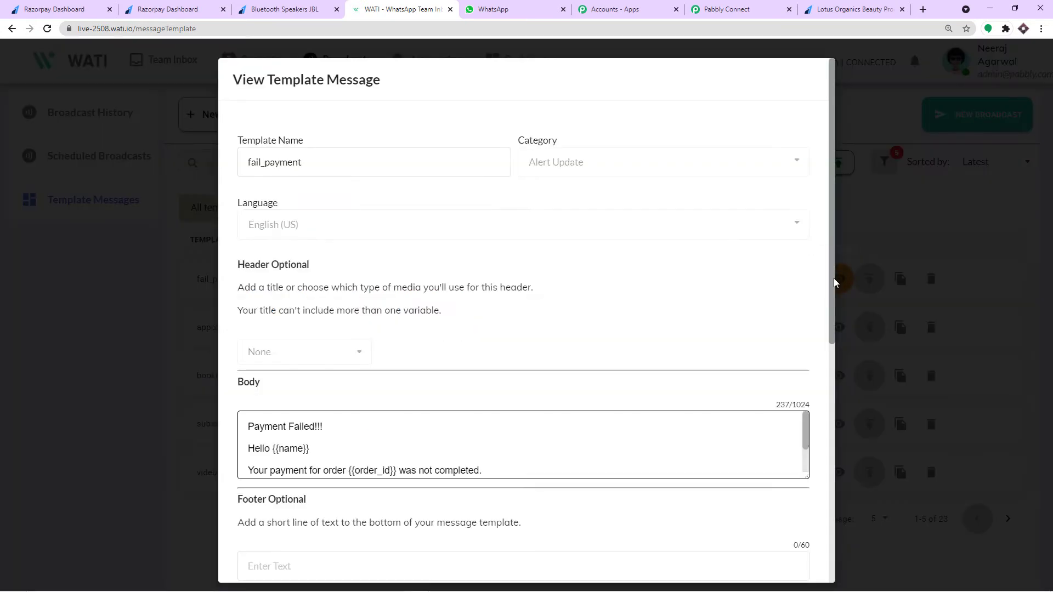
scroll(315, 433, "down", 2)
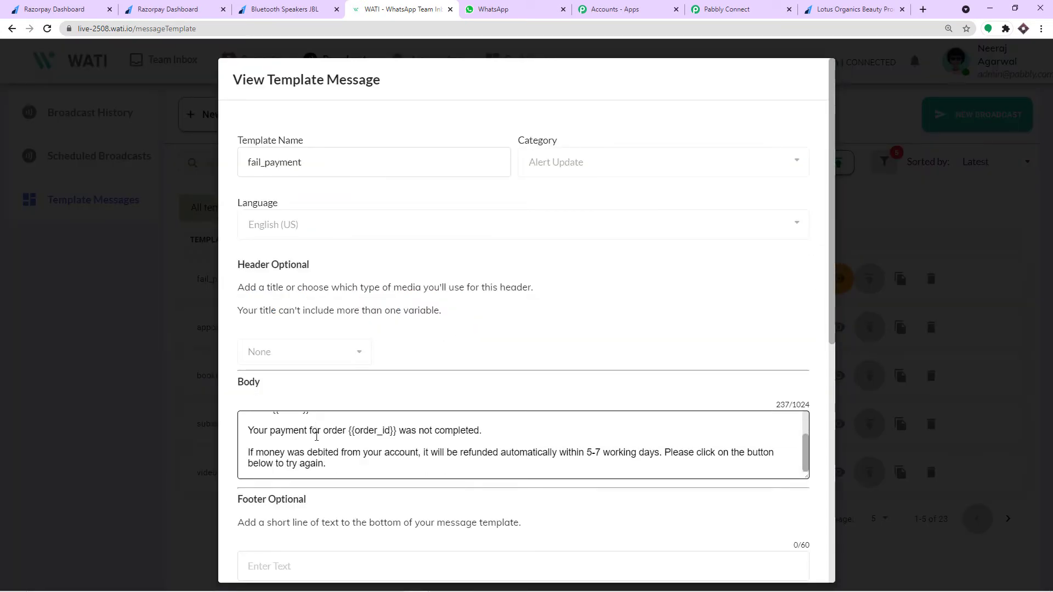
scroll(296, 436, "up", 2)
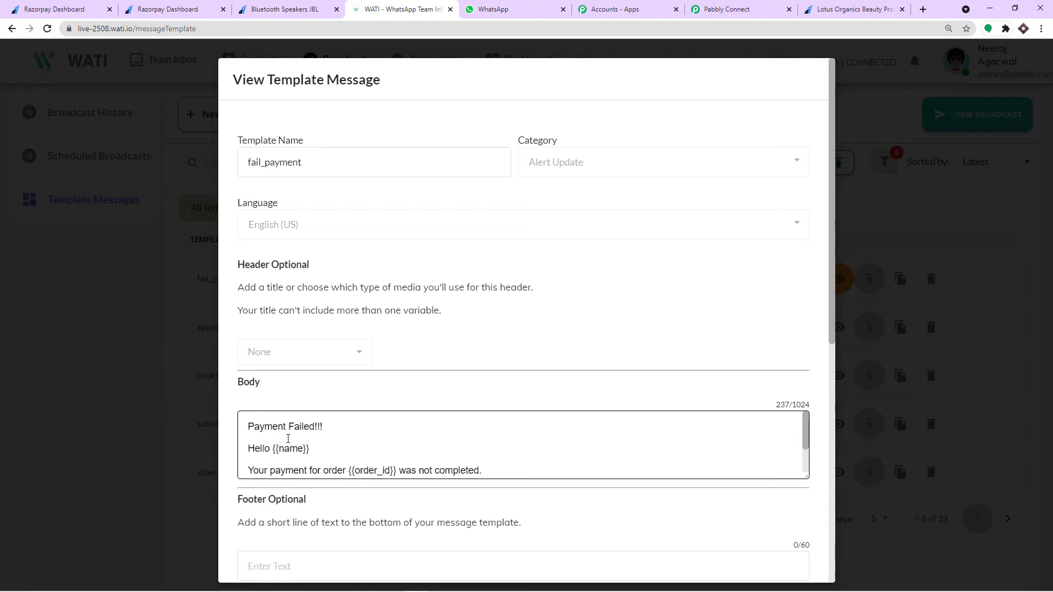
scroll(288, 439, "down", 2)
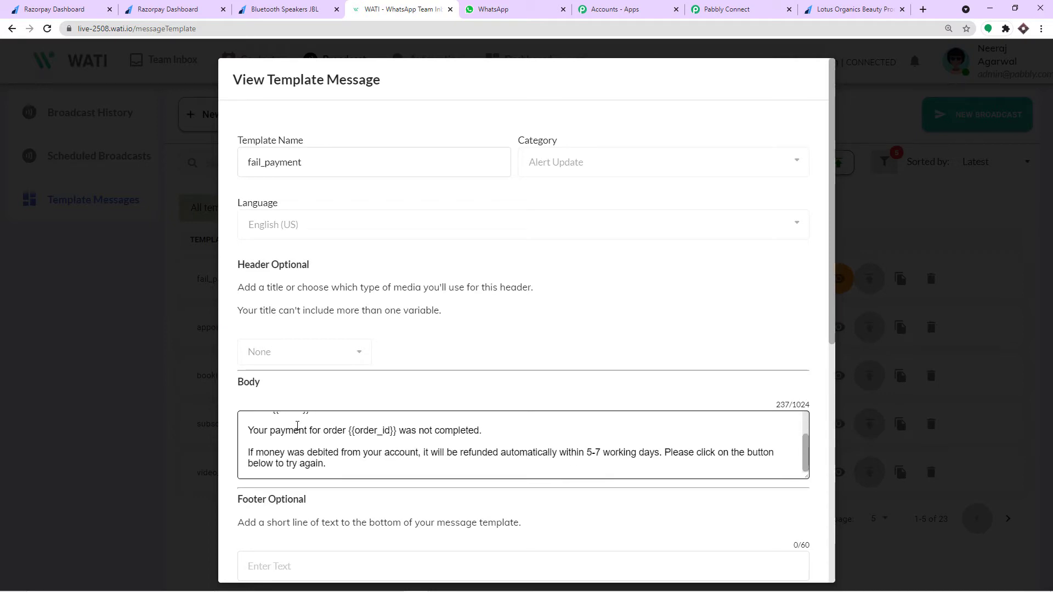
scroll(297, 427, "up", 2)
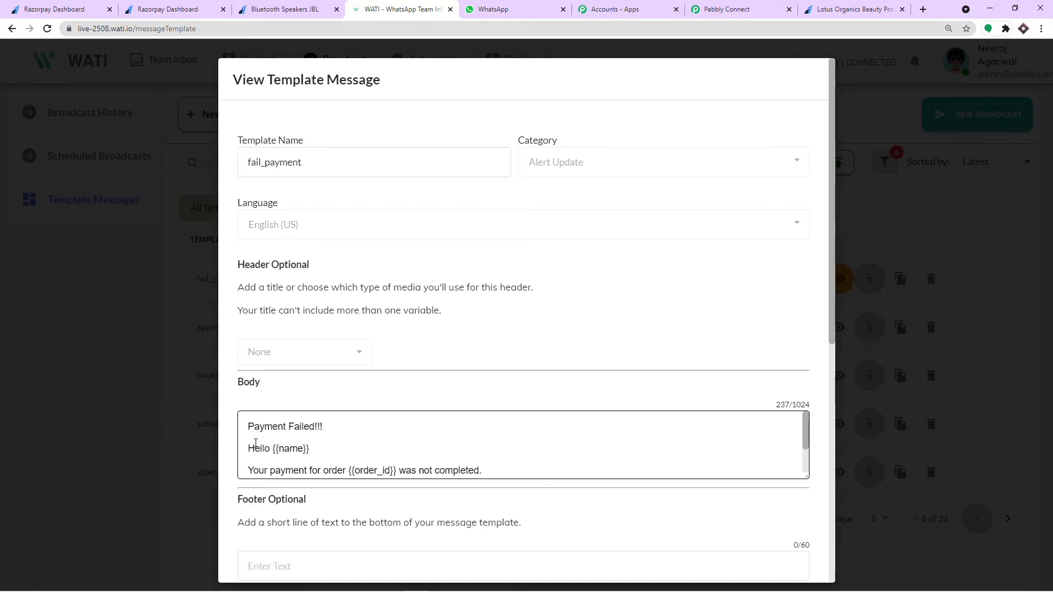
left_click_drag(278, 448, 303, 447)
scroll(306, 439, "down", 2)
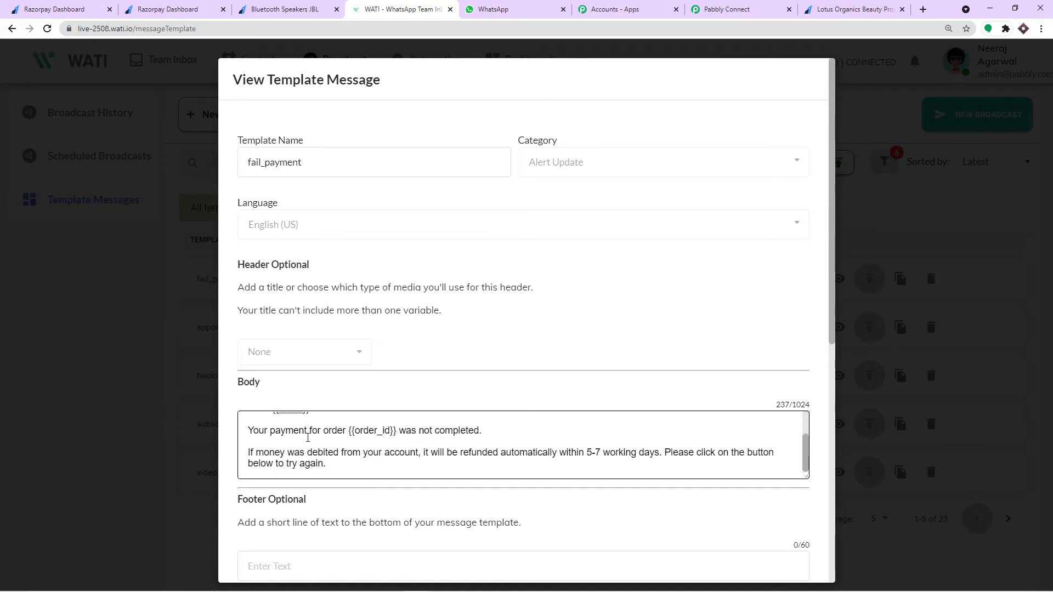
scroll(307, 435, "up", 2)
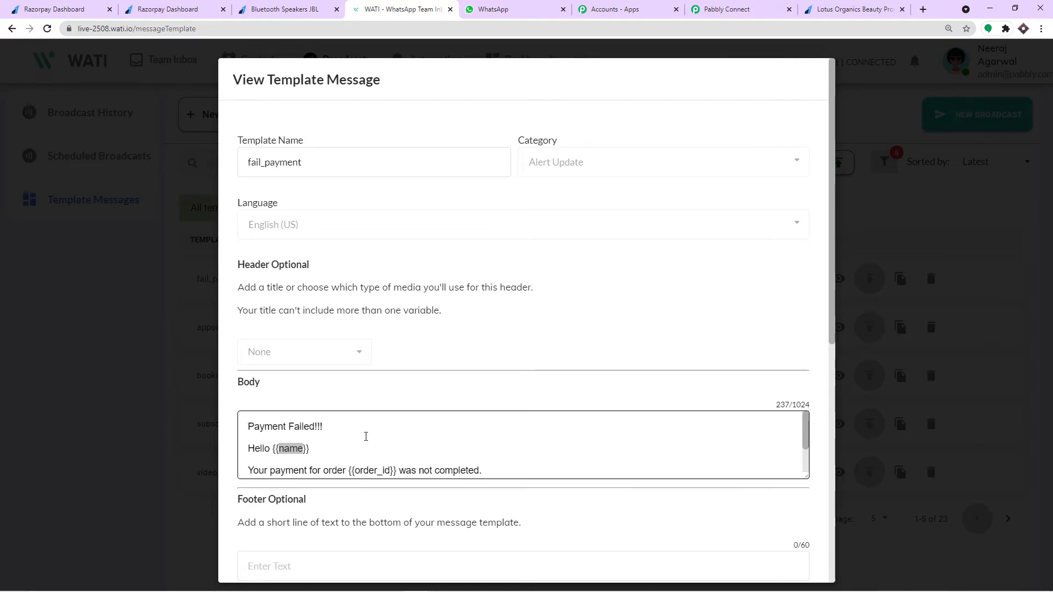
left_click(902, 229)
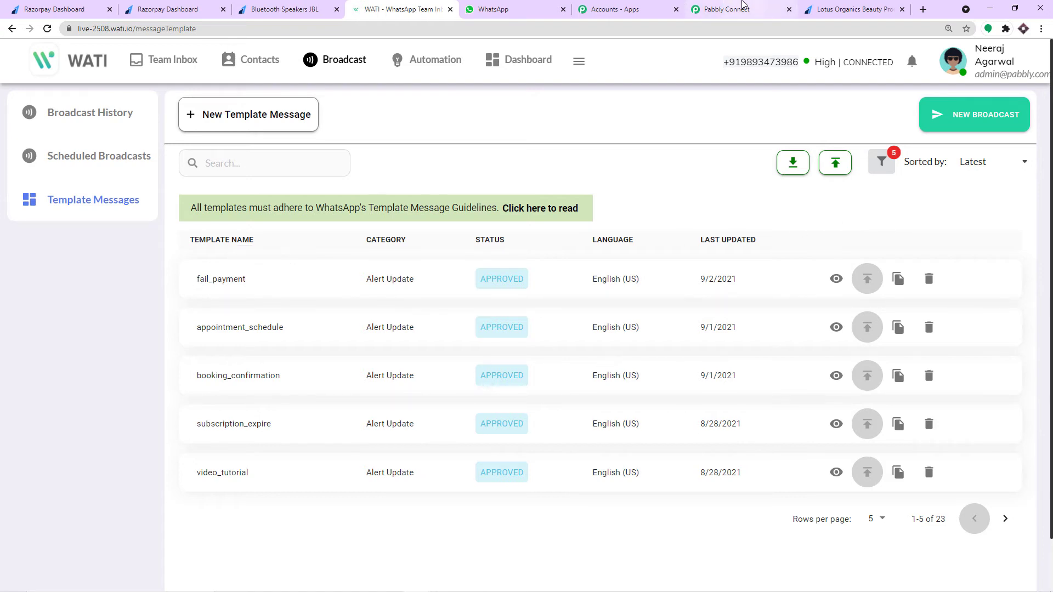
- Browse the Template dropdown choices in the Pabbly Connect WATI step
left_click(742, 6)
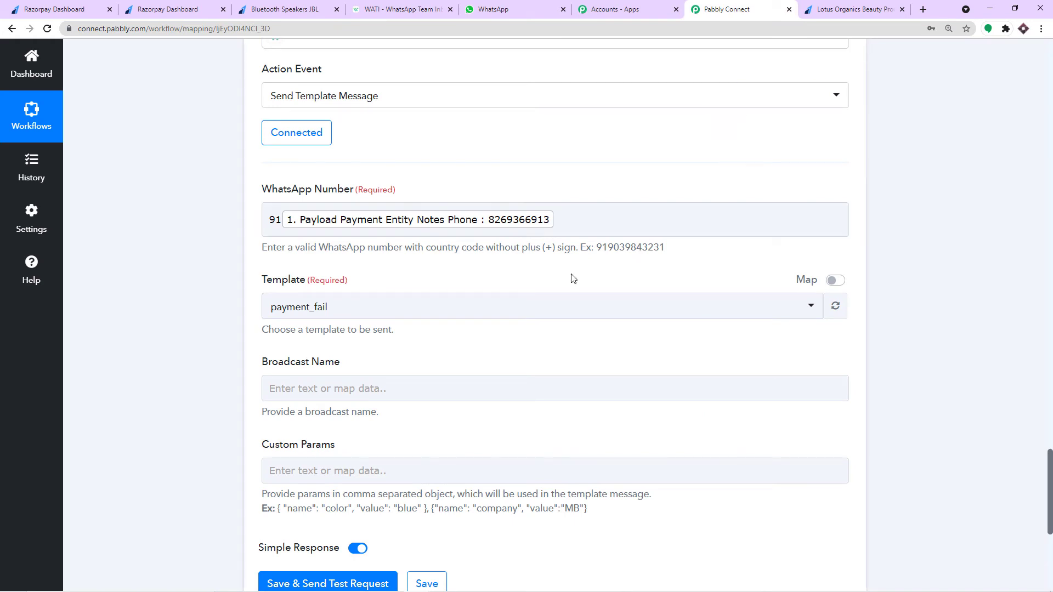
left_click(482, 308)
scroll(413, 378, "down", 15)
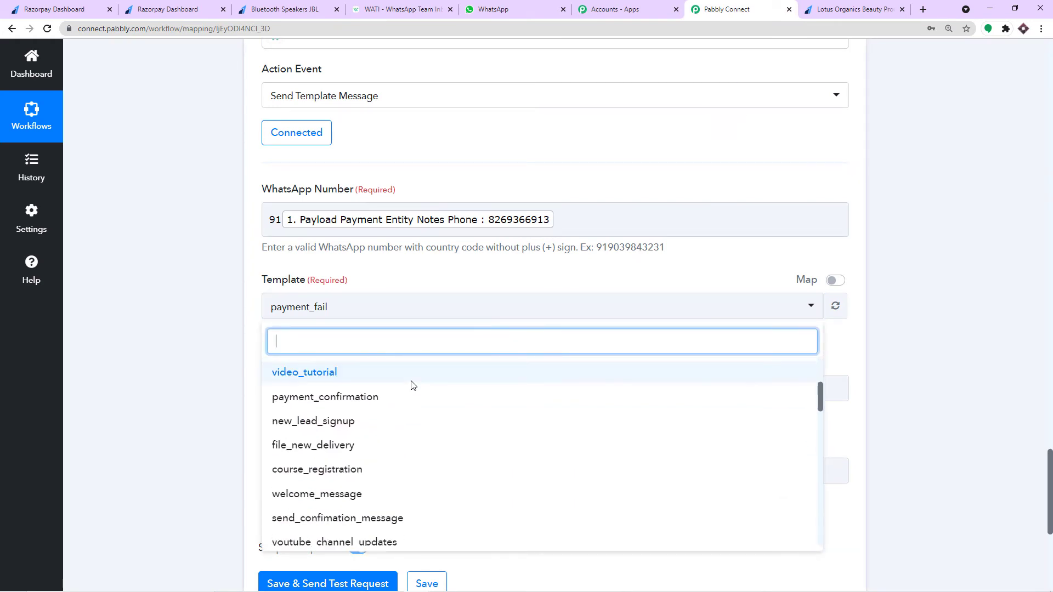
scroll(411, 386, "down", 3)
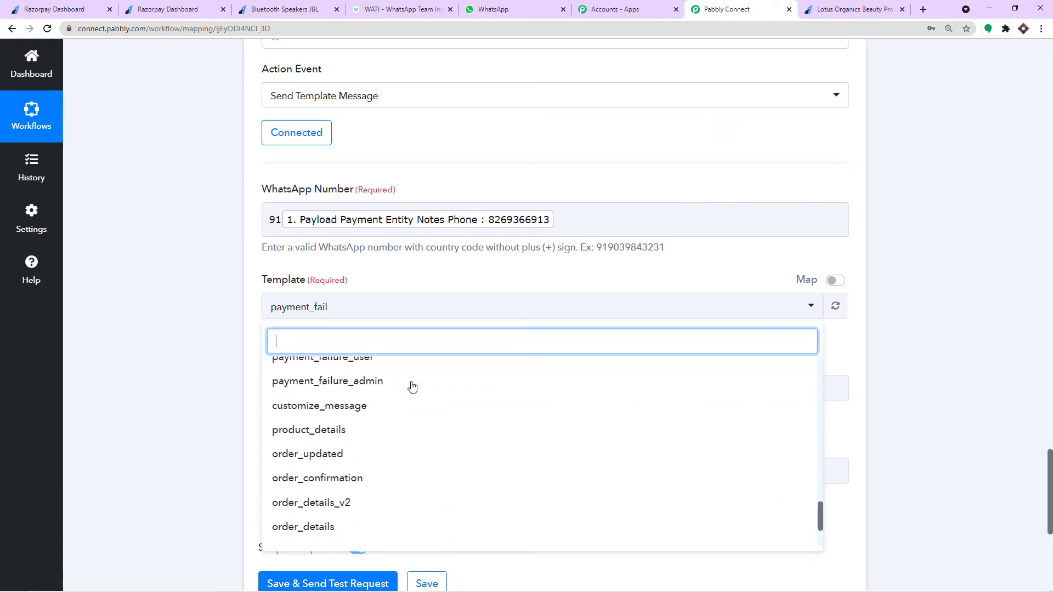
scroll(376, 396, "up", 10)
- Page through WATI's template list, cancel an accidental template deletion, and return to Pabbly Connect
left_click(403, 9)
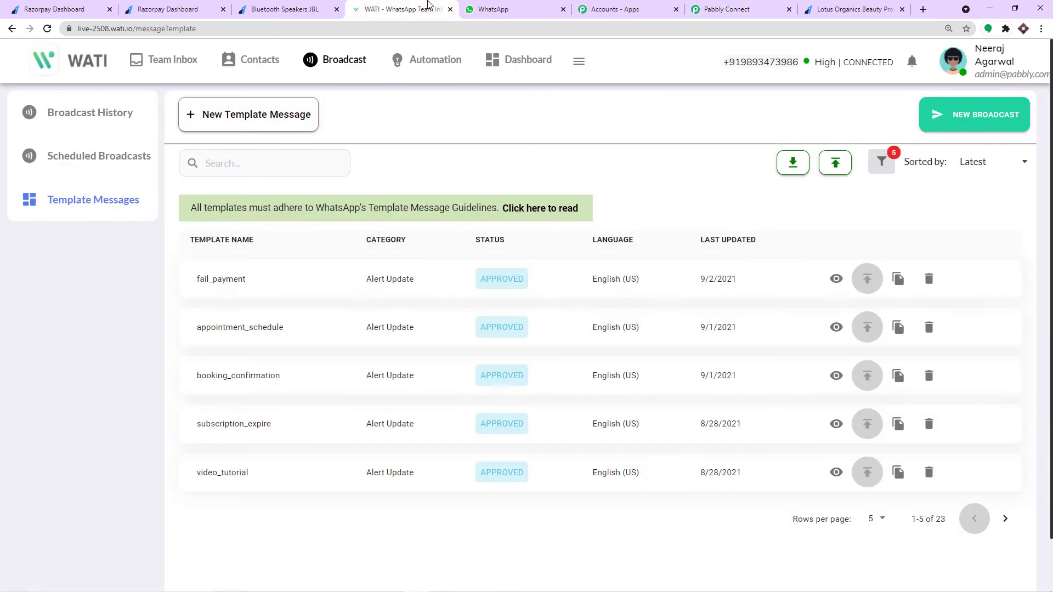
left_click(1004, 519)
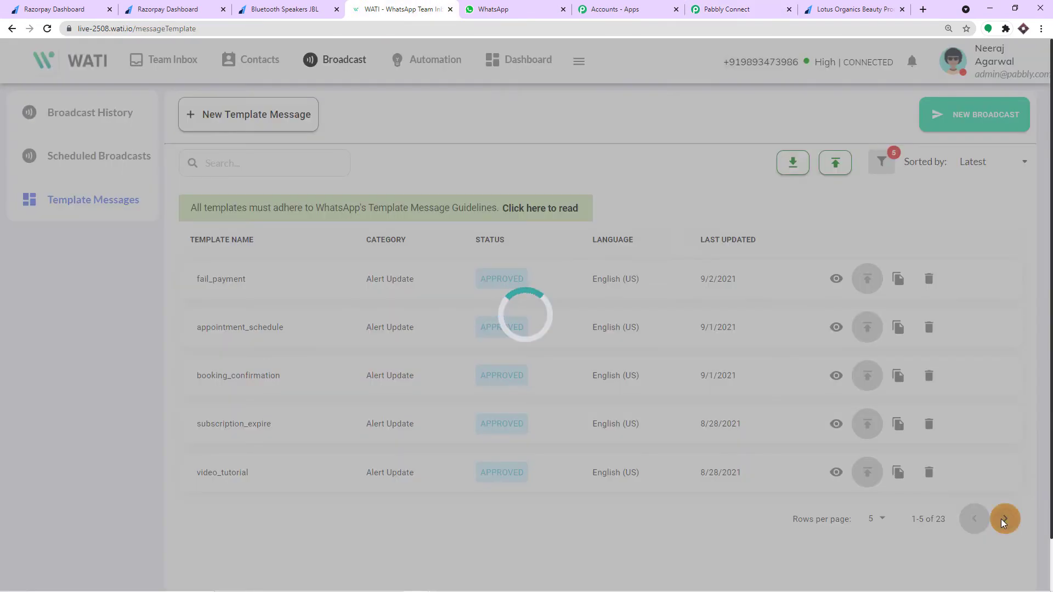
left_click(1004, 519)
left_click(1004, 519)
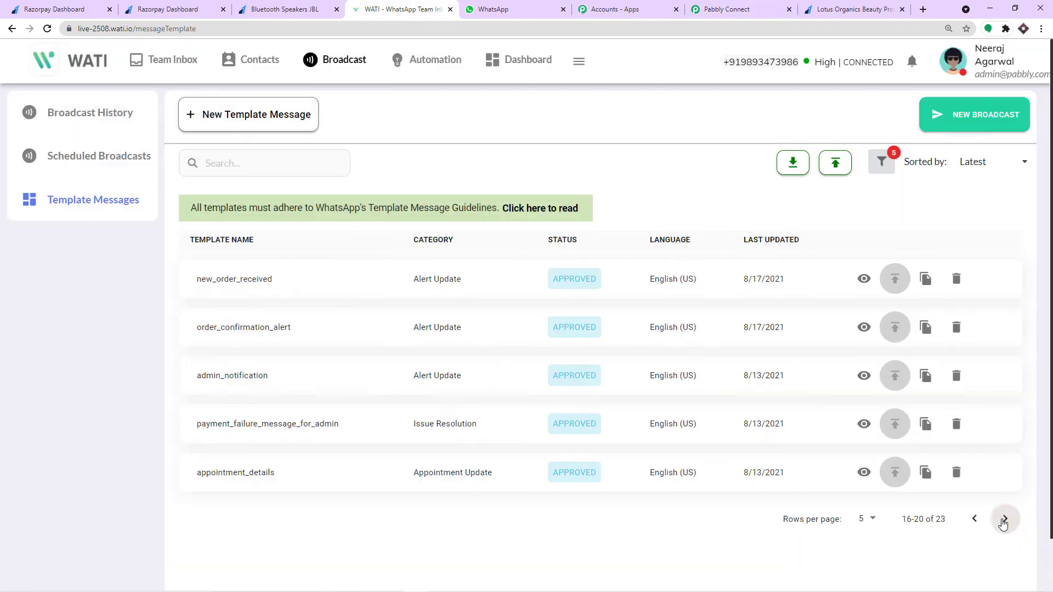
left_click(1004, 520)
left_click(974, 421)
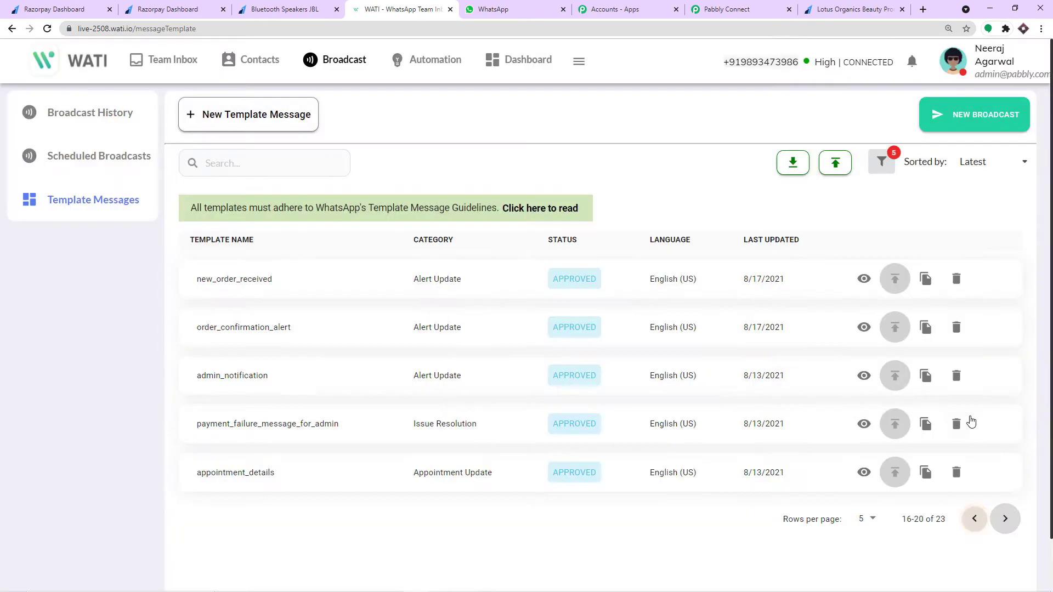
left_click(958, 424)
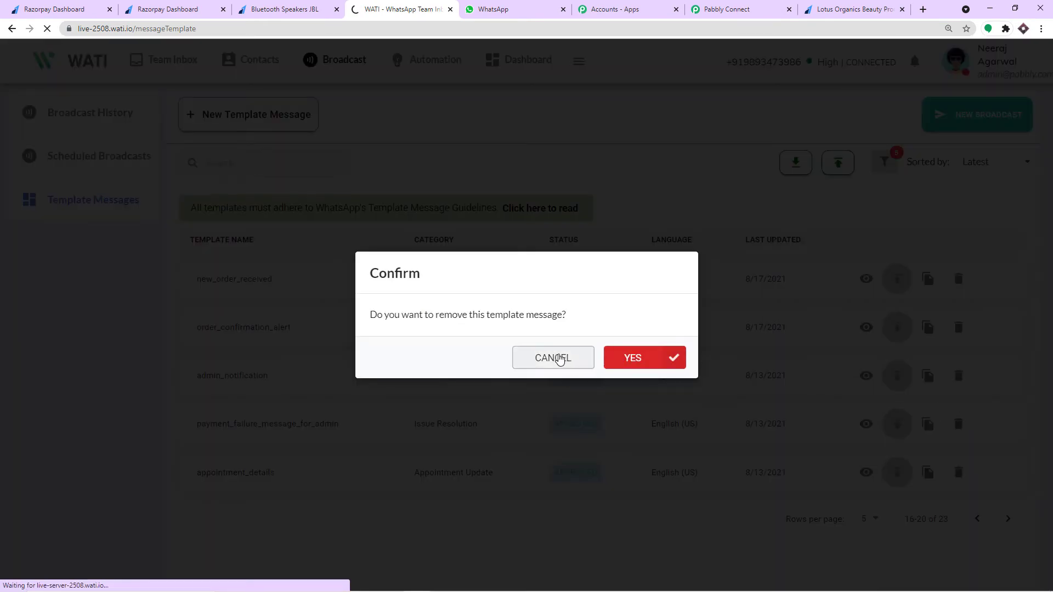
left_click(554, 358)
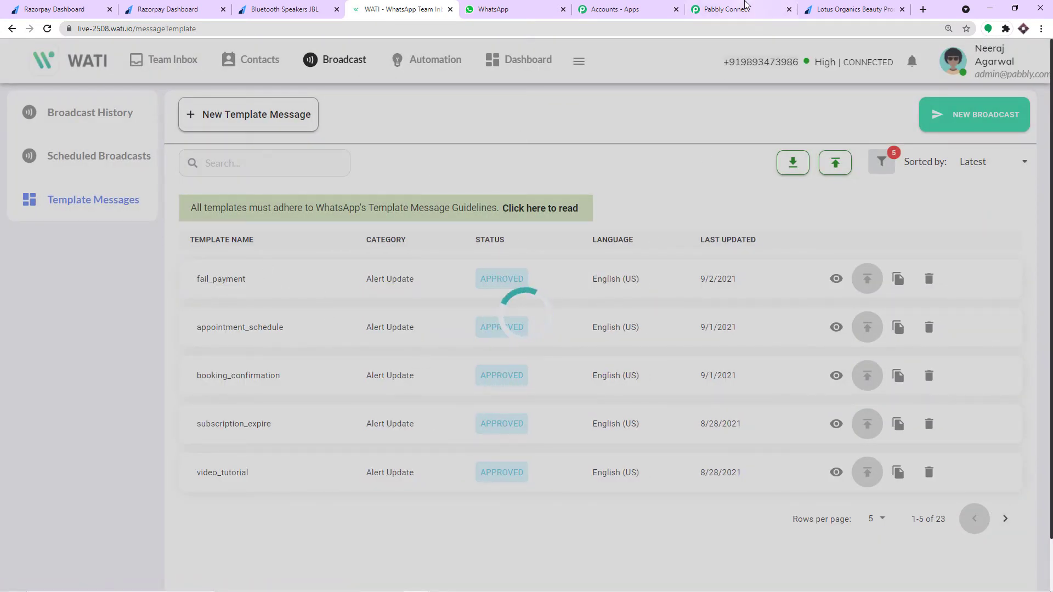
left_click(745, 7)
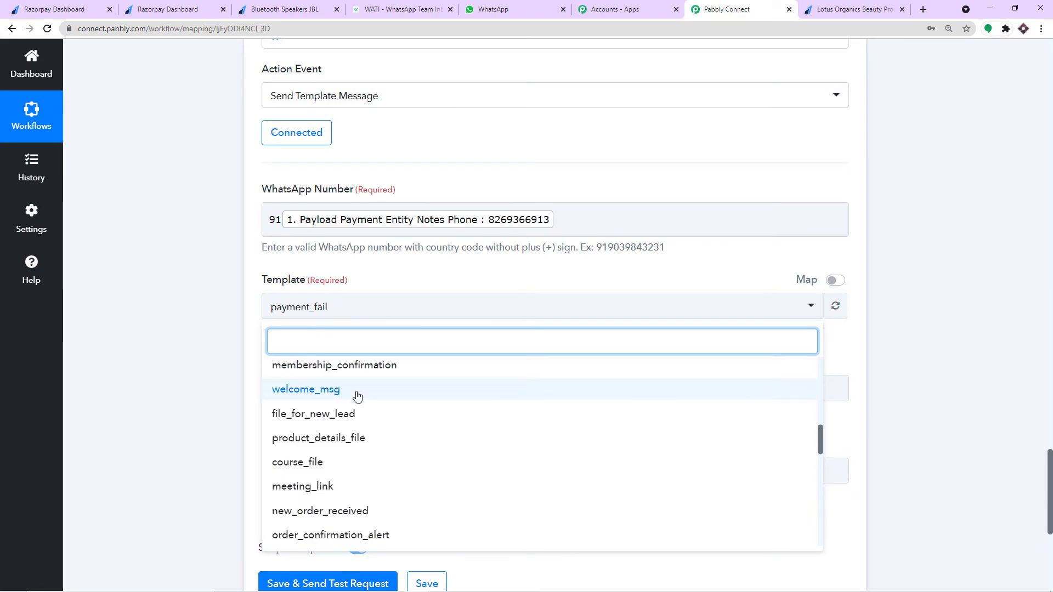
left_click(397, 10)
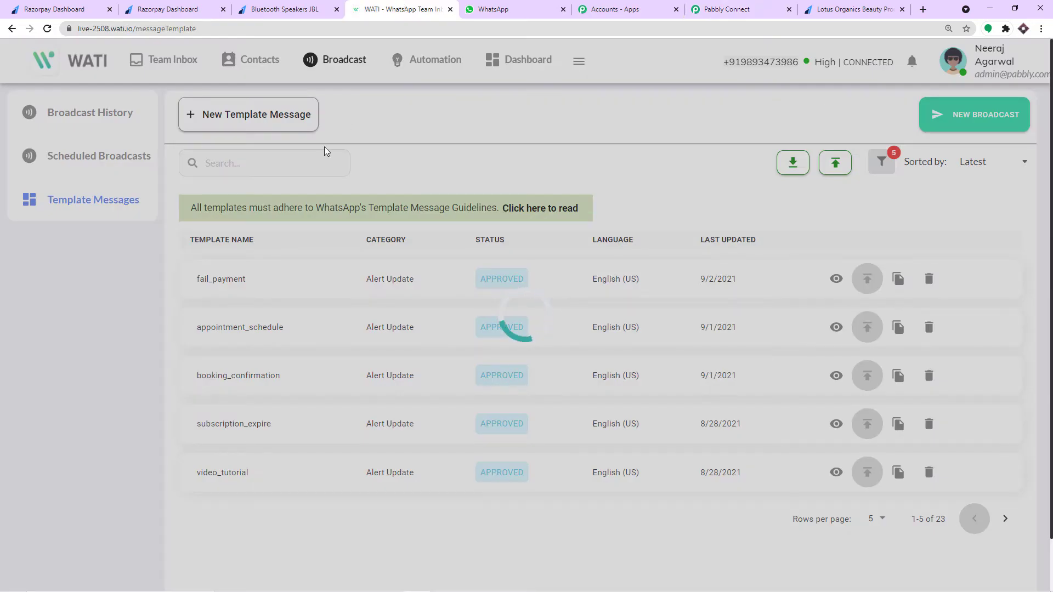
left_click(727, 9)
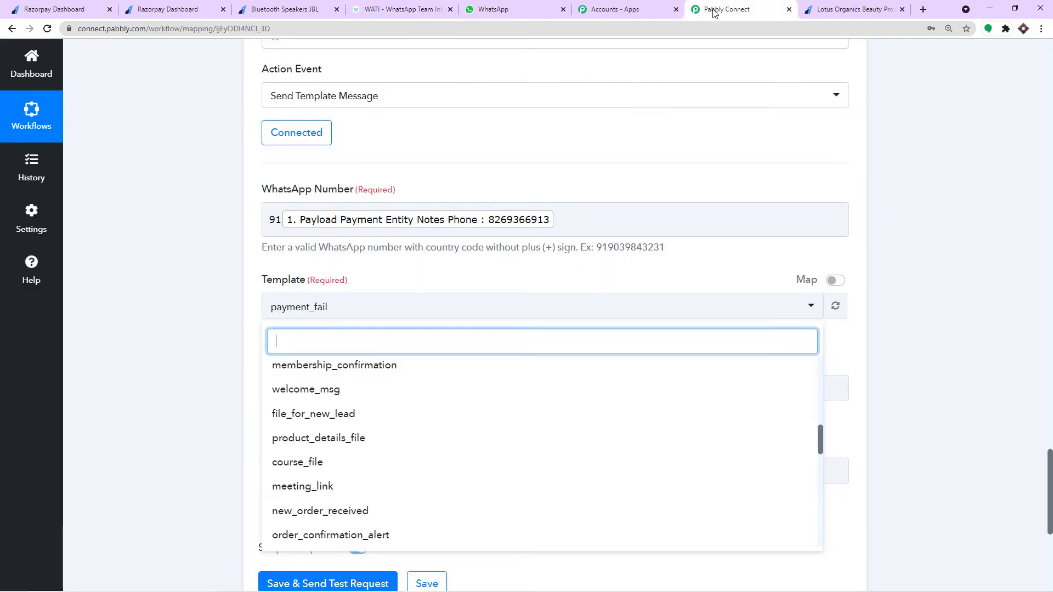
- Search 'fa' in the Template dropdown and select the fail_payment template
type("pa")
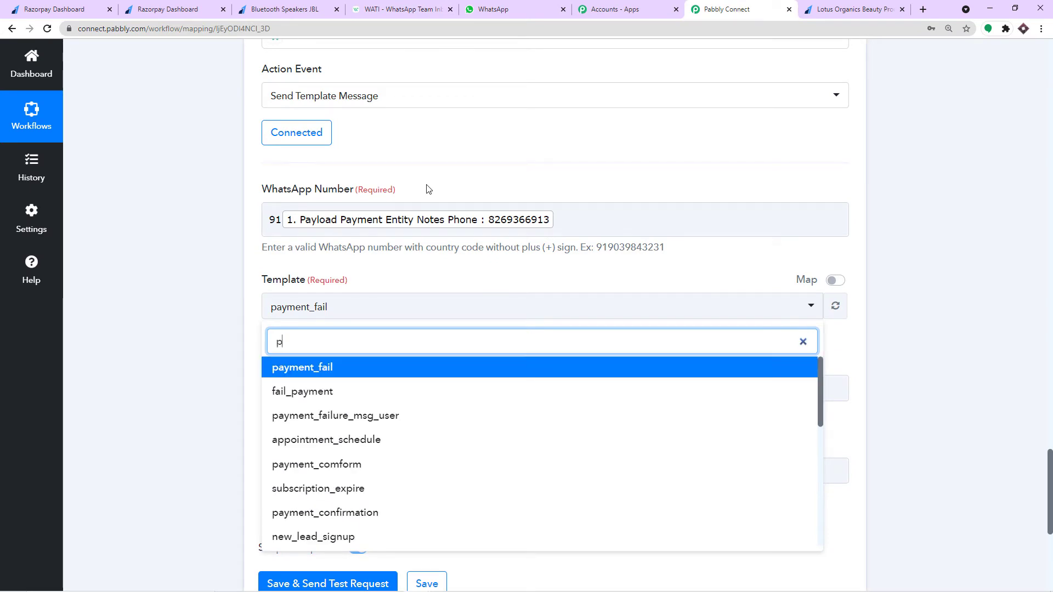
key("BackSpace")
key("BackSpace")
type("fail")
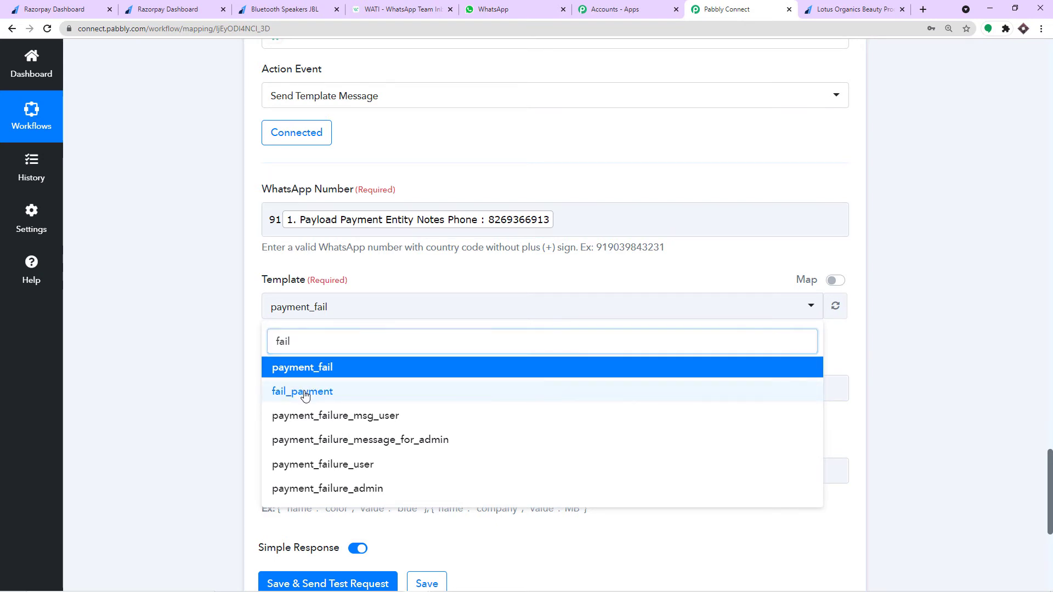
left_click(305, 393)
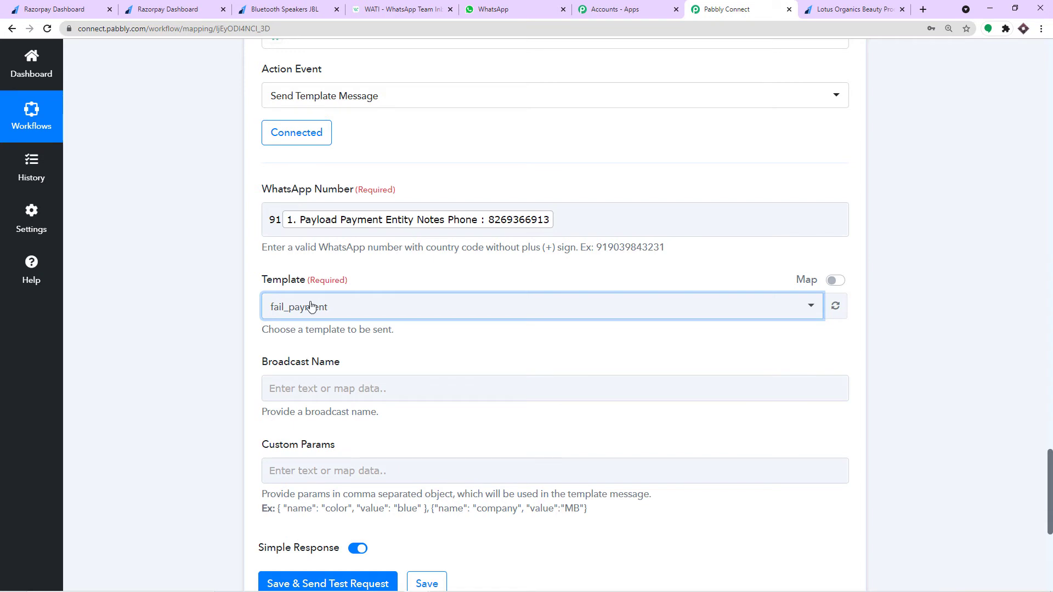
scroll(318, 313, "down", 1)
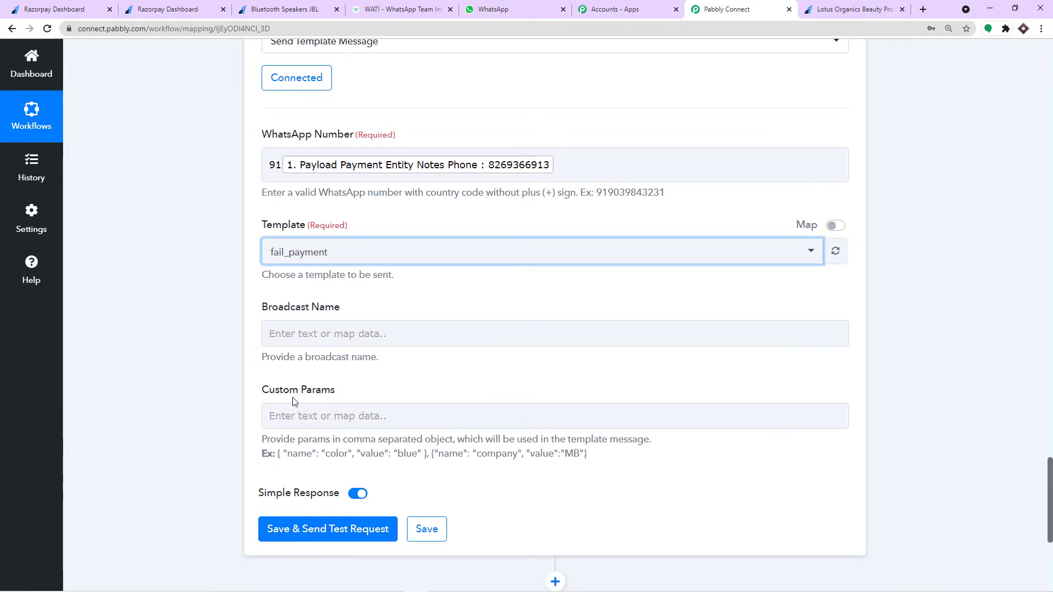
left_click(378, 9)
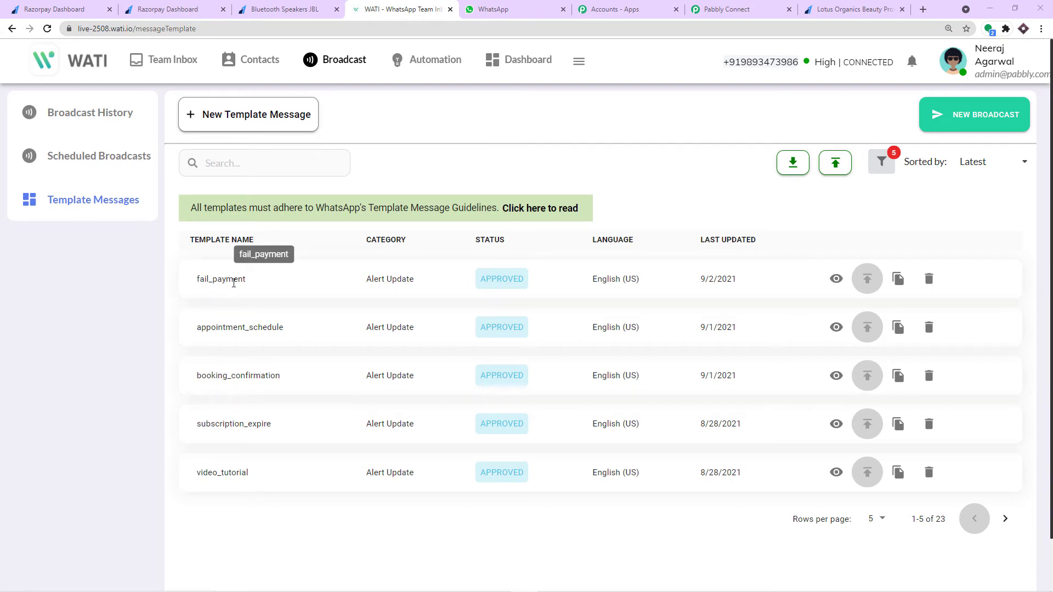
- Reopen the fail_payment template preview to confirm its {{name}} and {{order_id}} variables
left_click(836, 279)
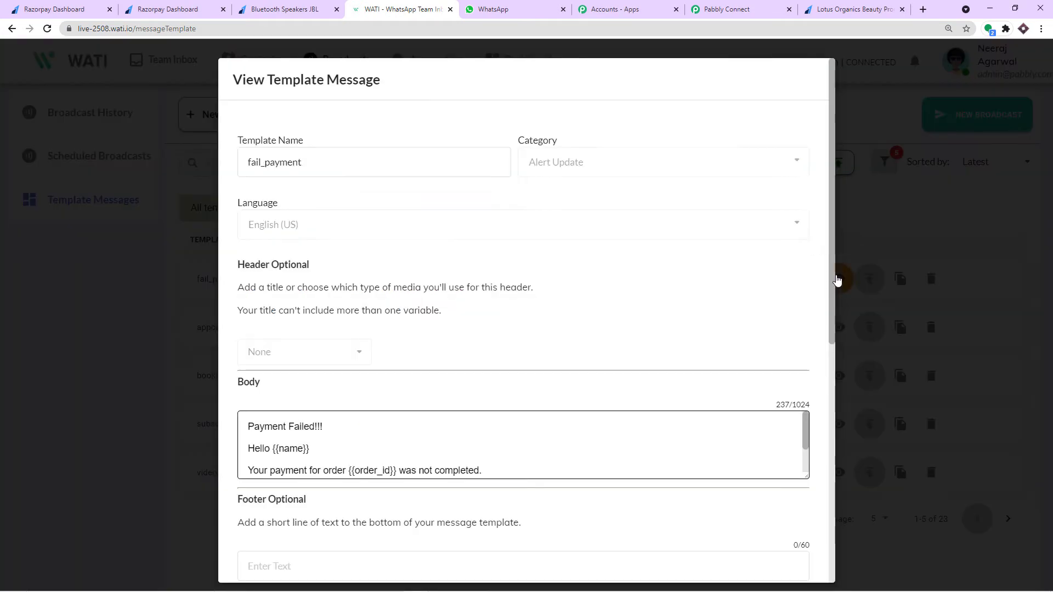
scroll(343, 406, "down", 1)
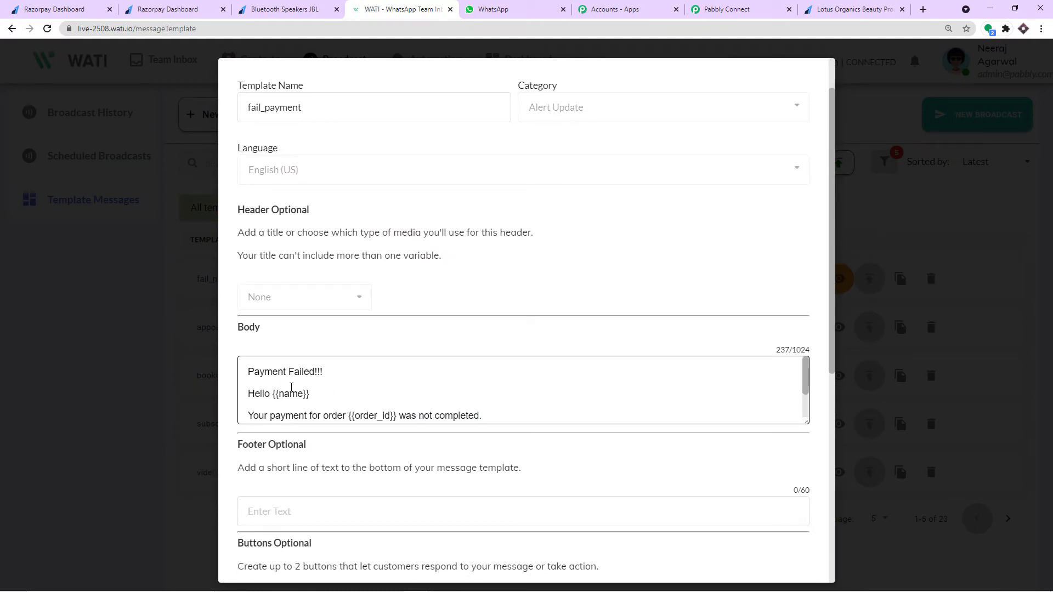
scroll(295, 396, "down", 1)
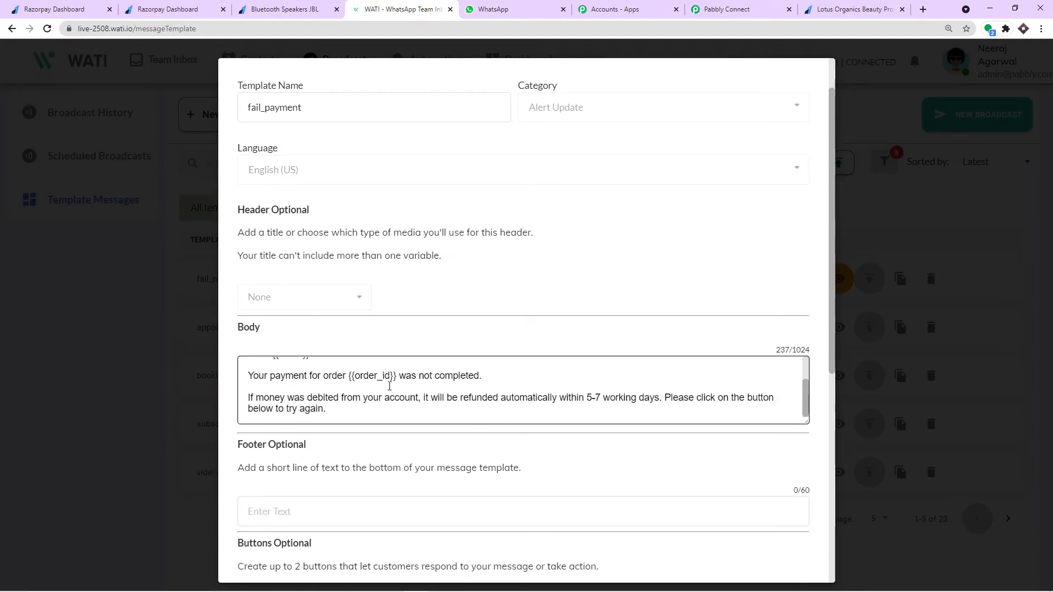
scroll(390, 384, "up", 2)
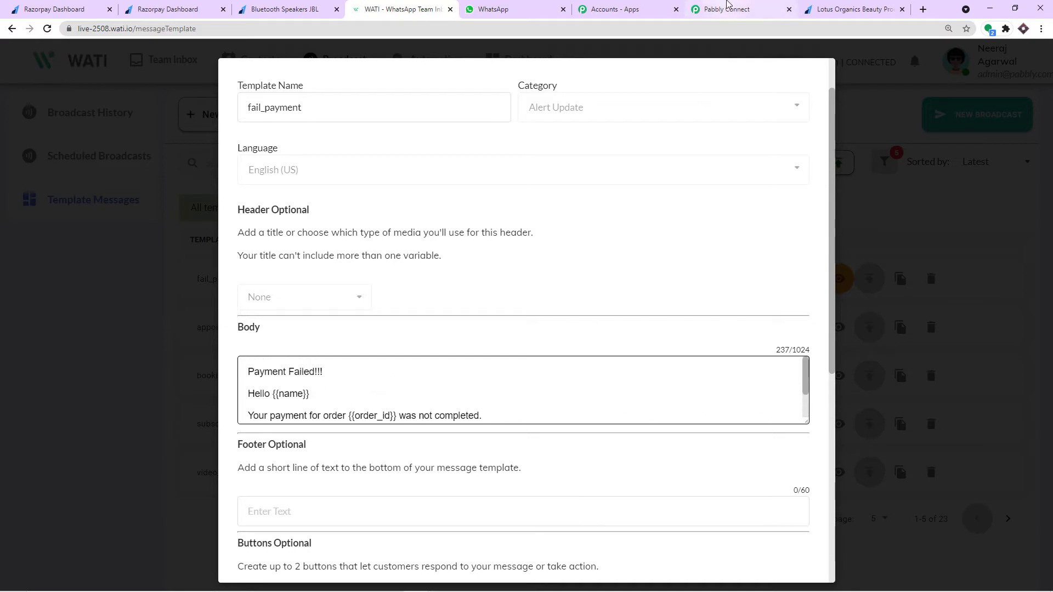
left_click(729, 6)
scroll(351, 307, "down", 2)
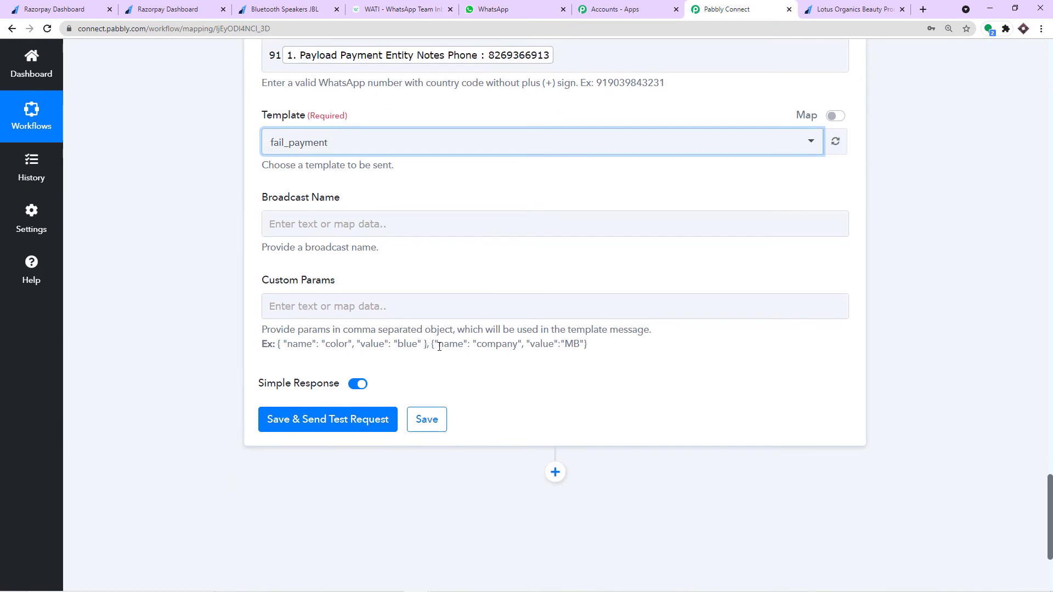
- Copy the example name/value parameter and paste it into the Custom Params field
left_click_drag(427, 344, 279, 349)
right_click(279, 350)
left_click(292, 357)
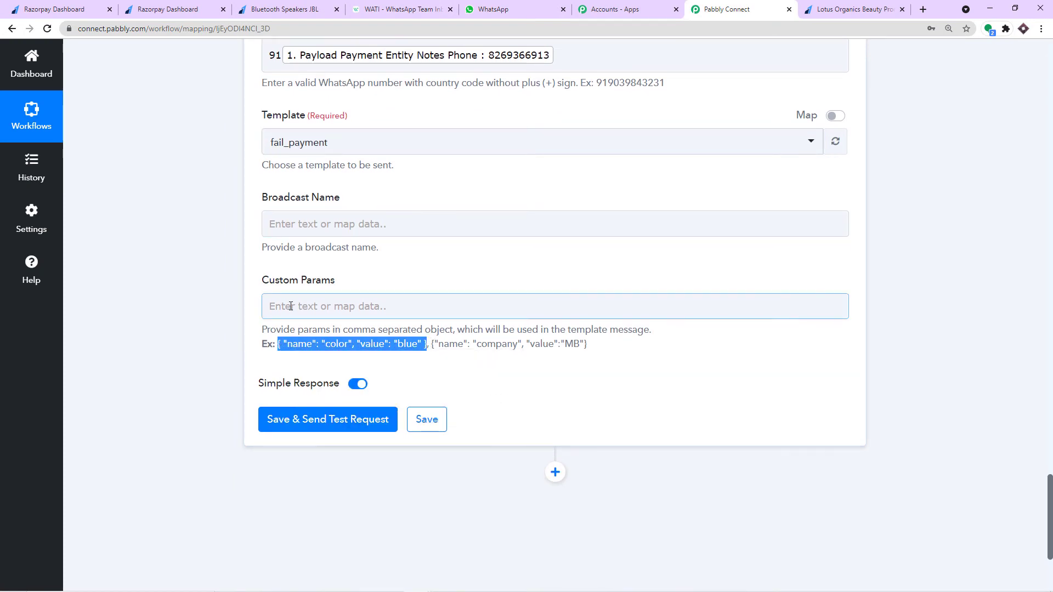
left_click(291, 306)
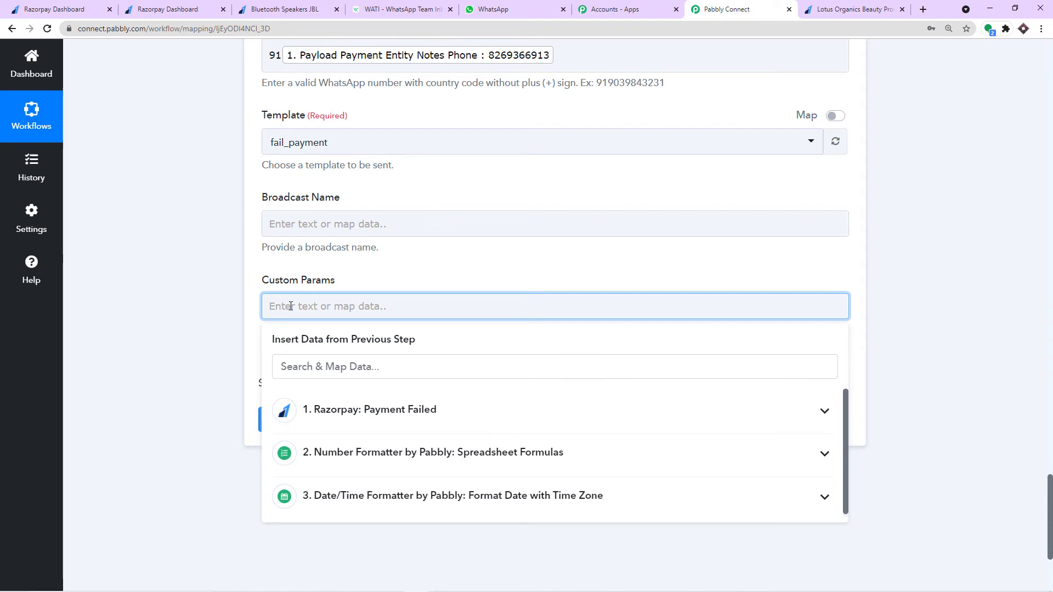
key("ctrl+v")
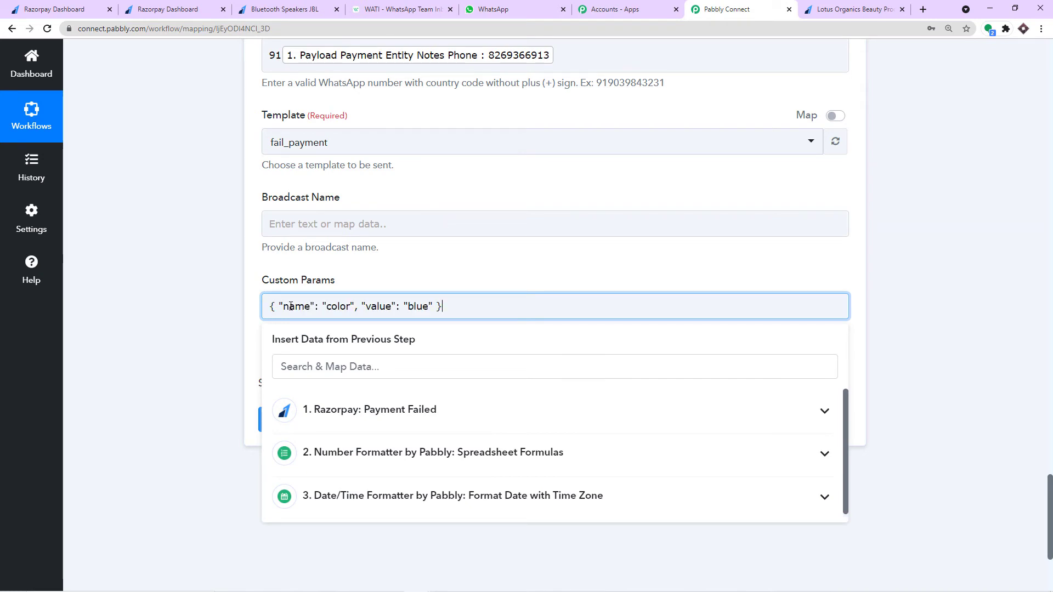
left_click(419, 269)
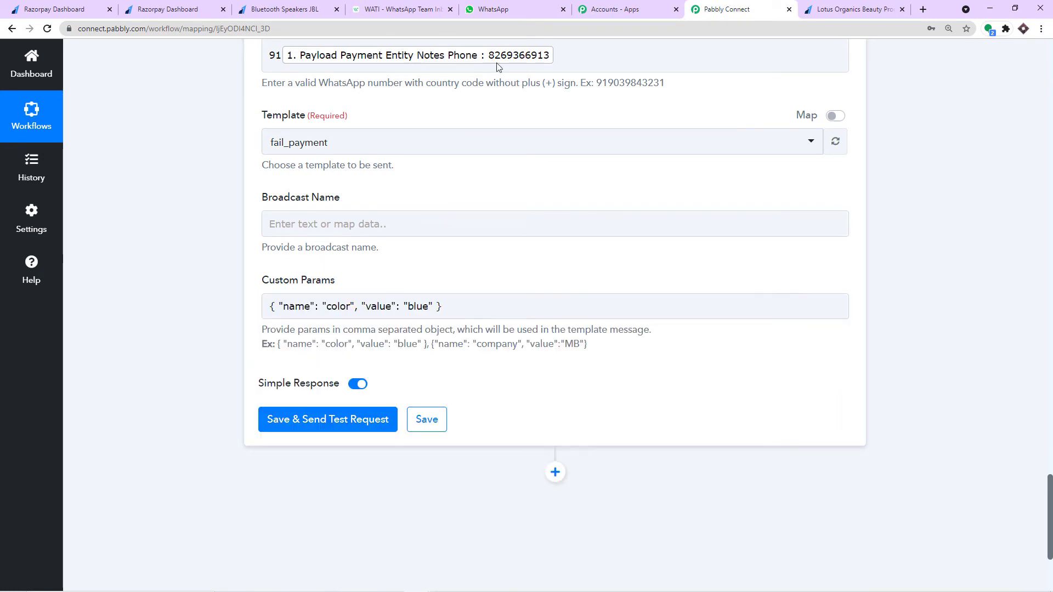
left_click(305, 316)
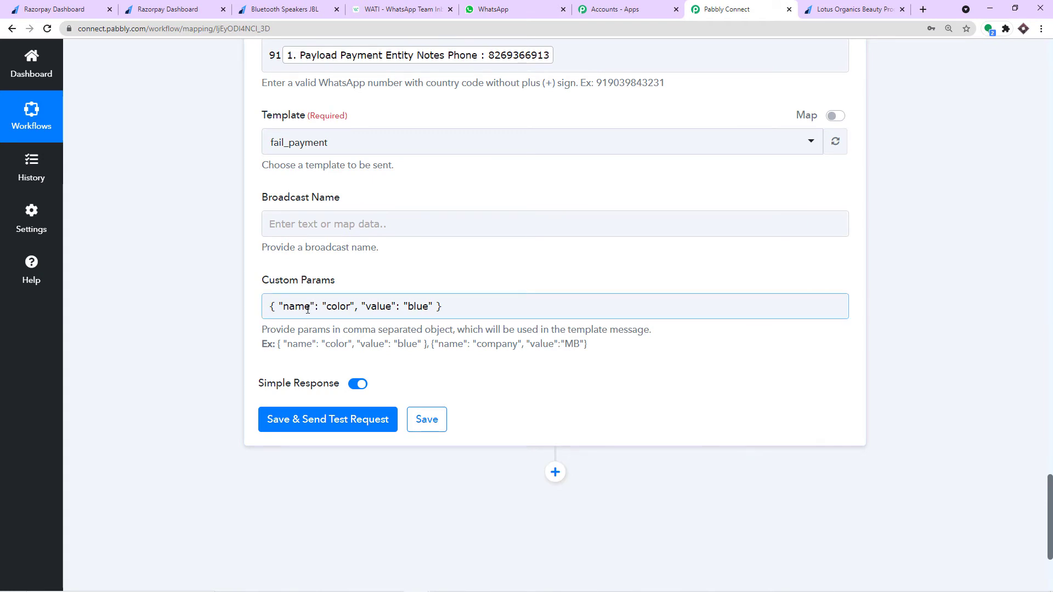
- Copy the word 'name' from the fail_payment template body in WATI
left_click(406, 6)
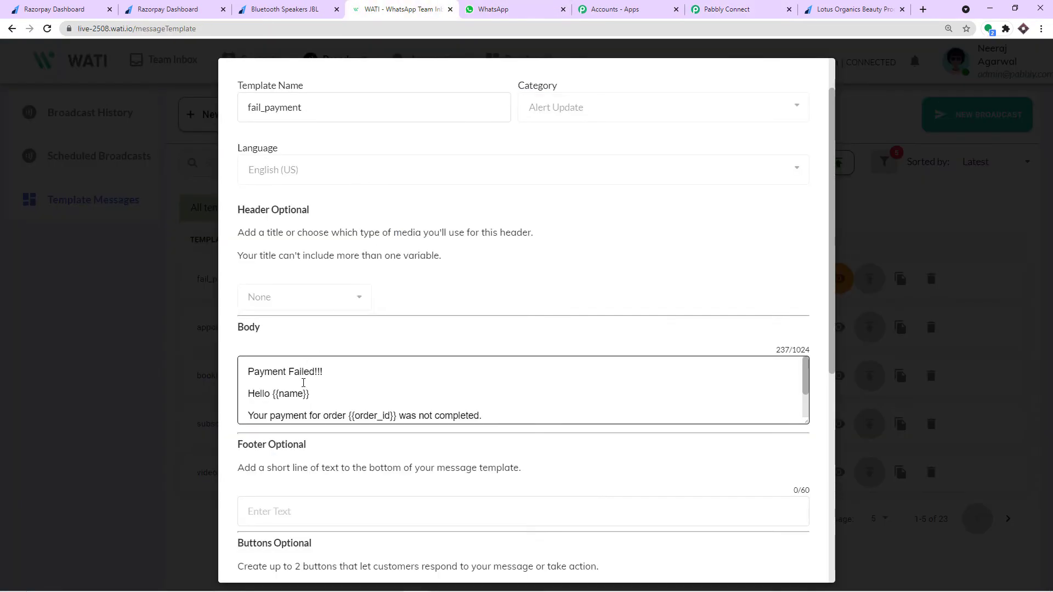
double_click(281, 399)
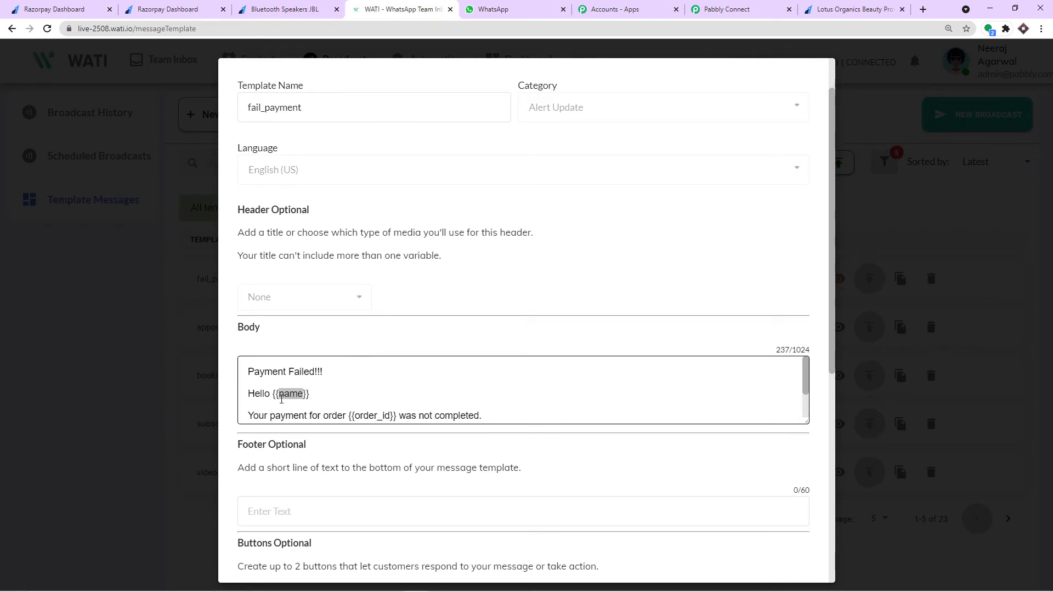
right_click(283, 398)
left_click(296, 406)
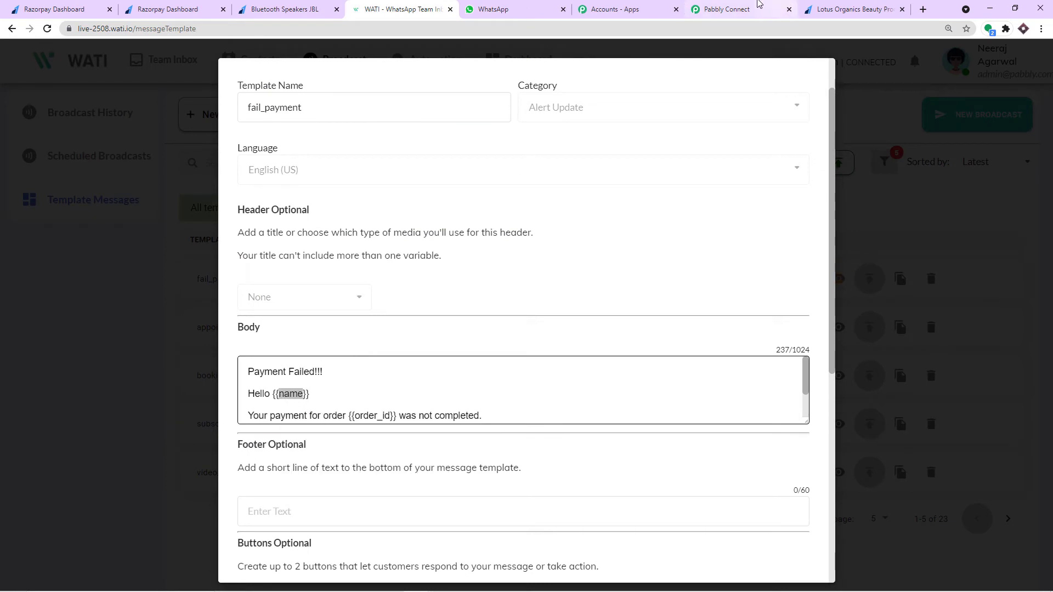
left_click(759, 6)
- Replace 'color' with 'name' and 'blue' with the Razorpay Payload Payment Entity Notes Name field
left_click_drag(351, 306, 334, 308)
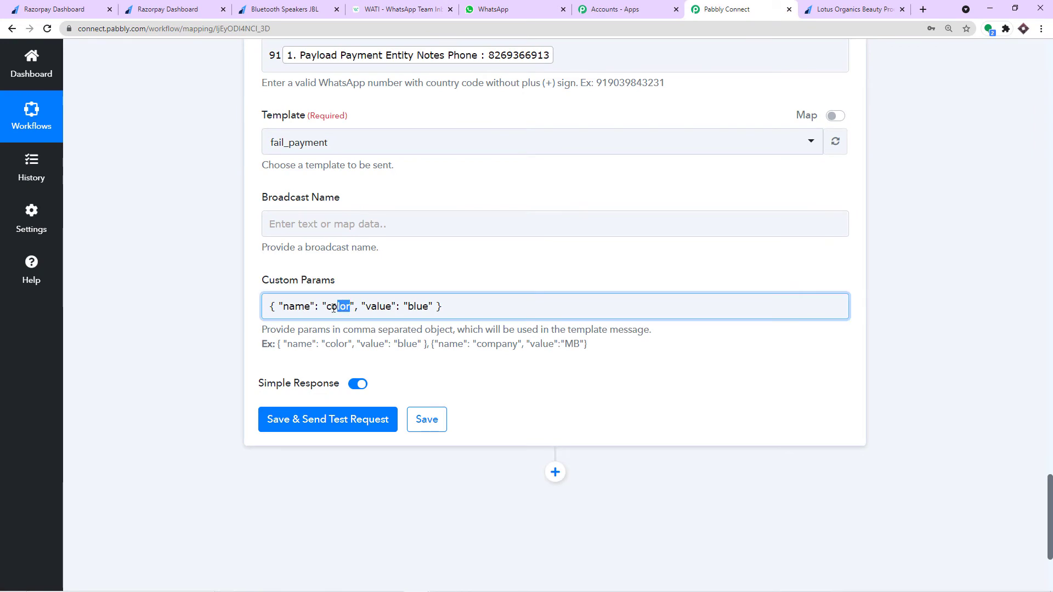
key("BackSpace")
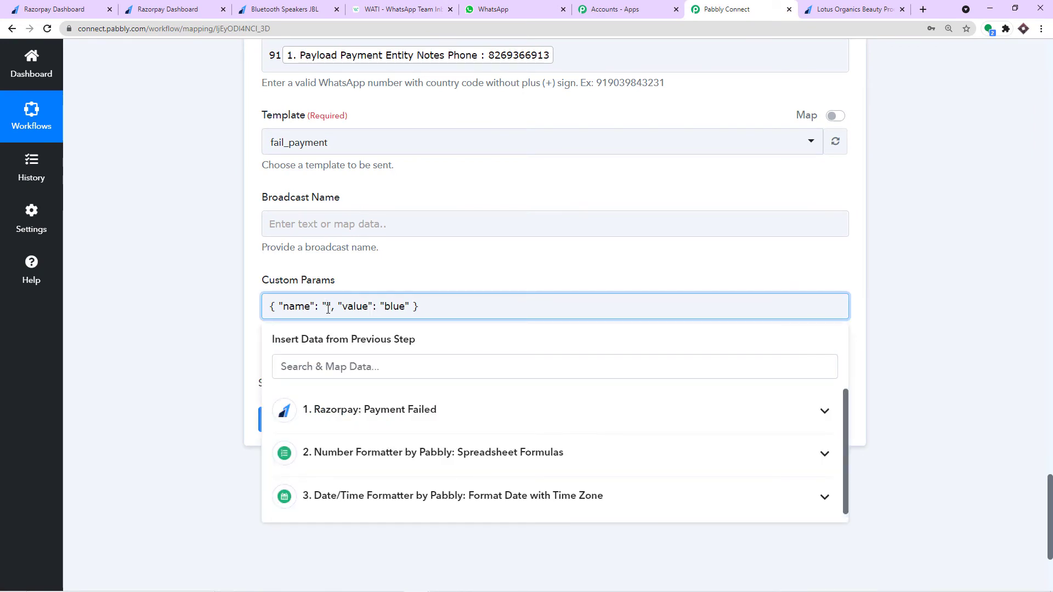
key("ctrl+v")
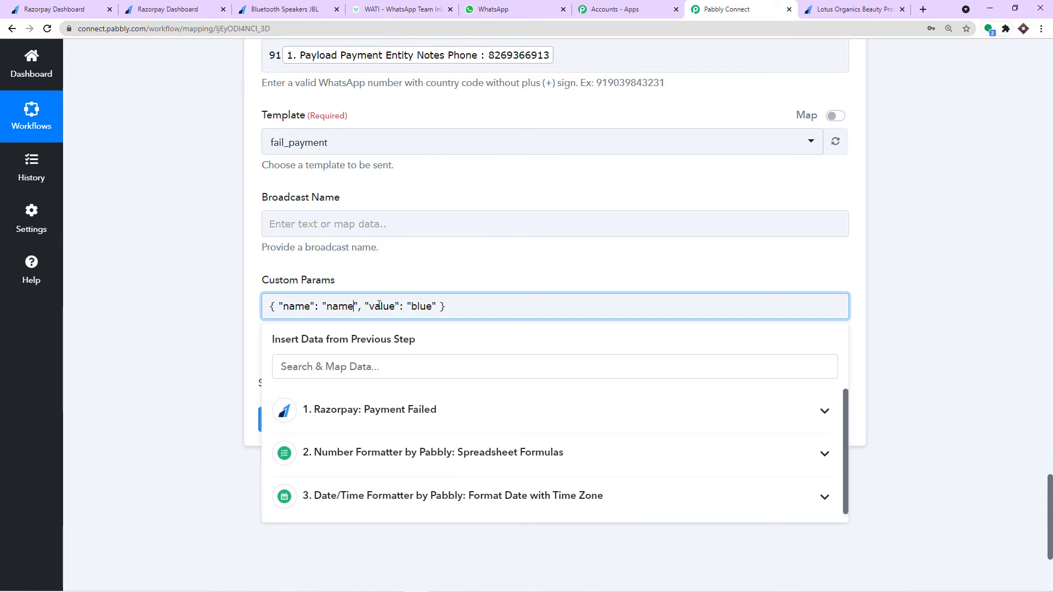
left_click_drag(434, 307, 414, 309)
key("BackSpace")
left_click(401, 410)
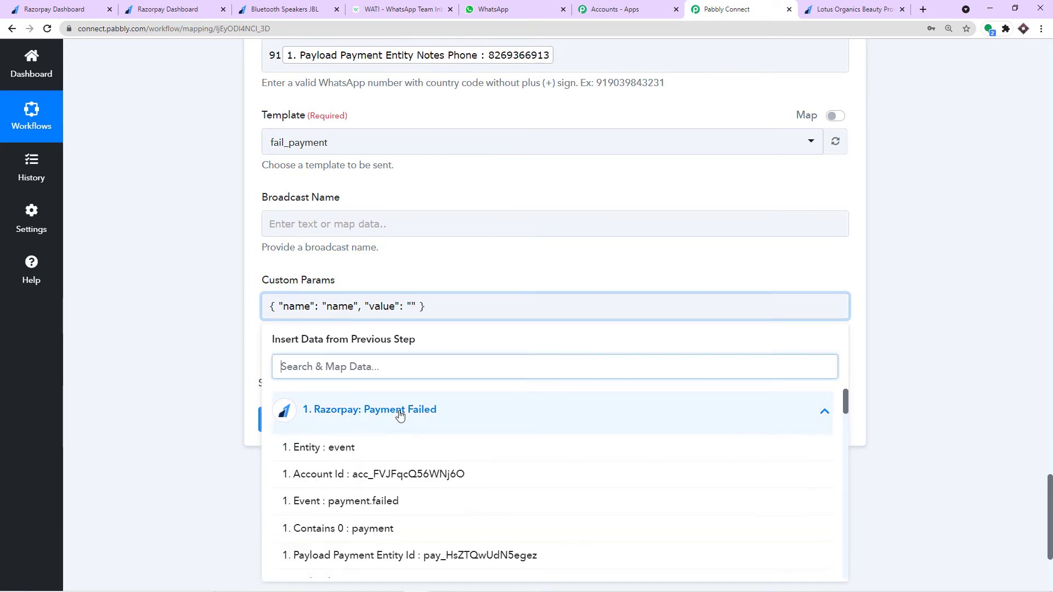
scroll(420, 407, "down", 2)
scroll(421, 407, "down", 8)
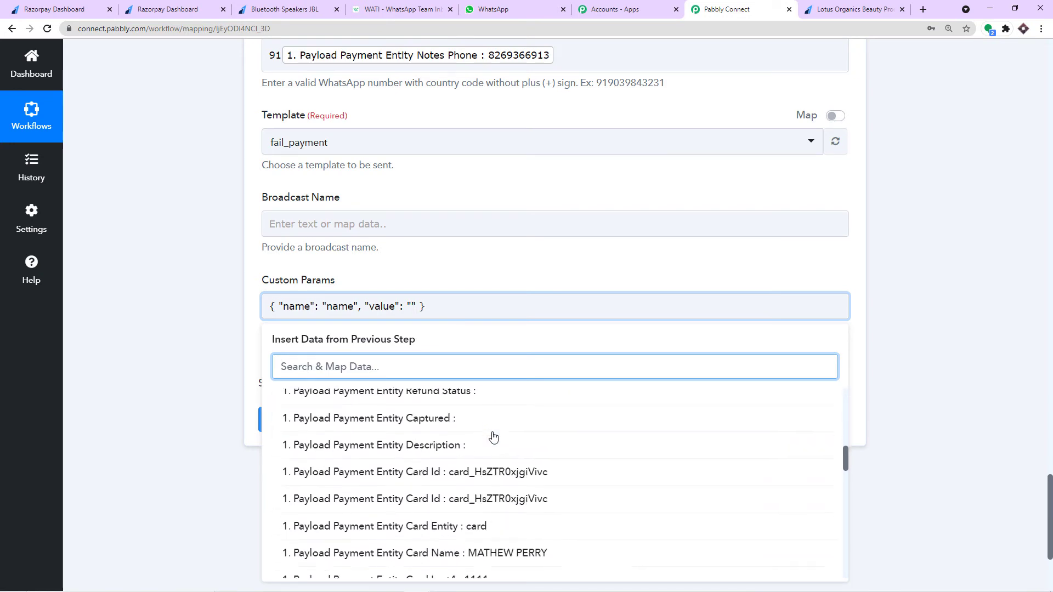
scroll(495, 437, "down", 6)
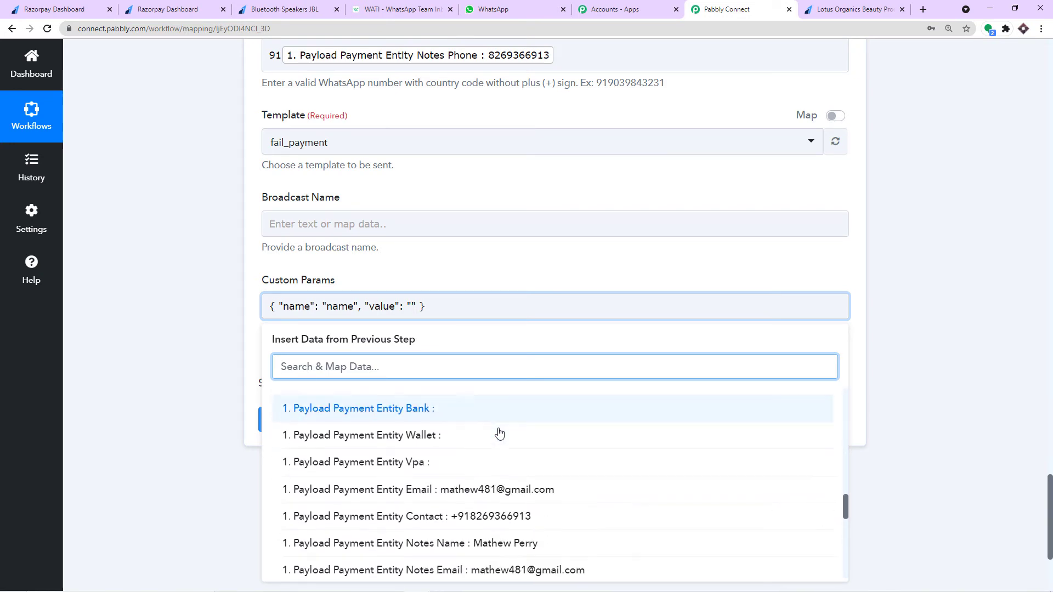
left_click(510, 468)
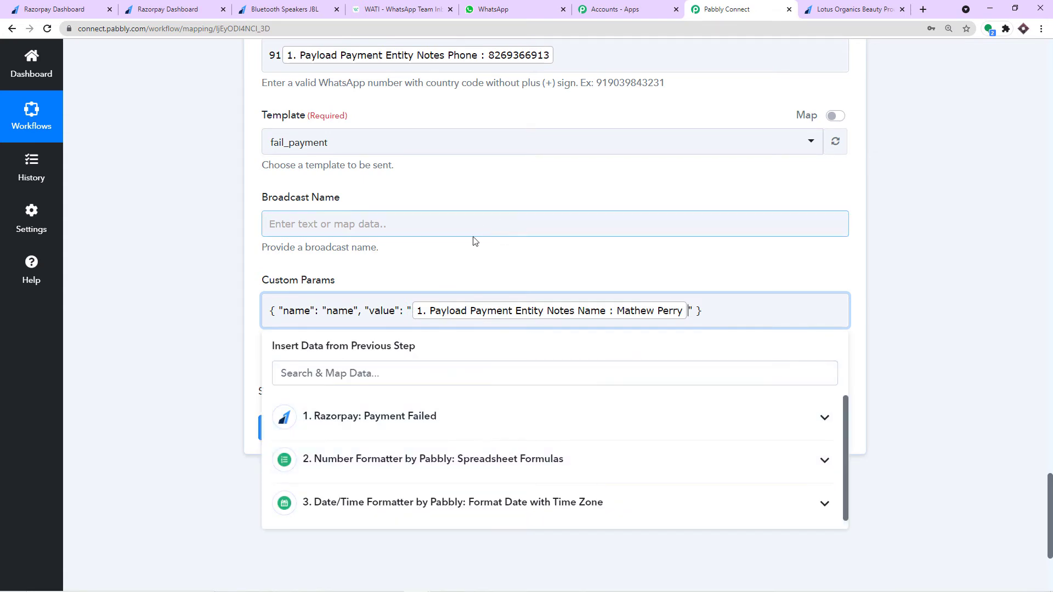
left_click(671, 268)
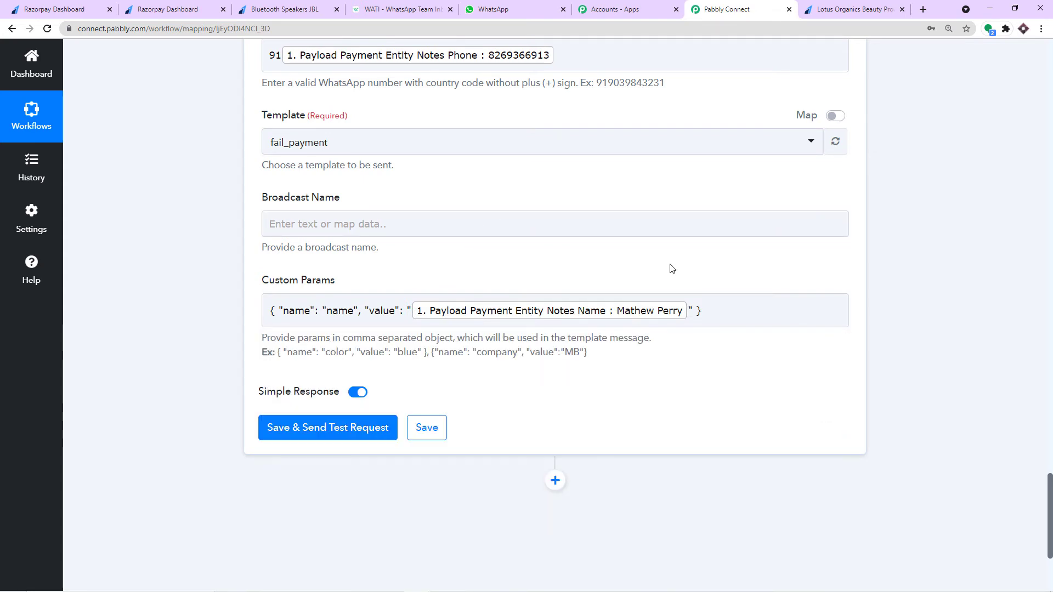
- Add a trailing comma after the first custom param
left_click(705, 313)
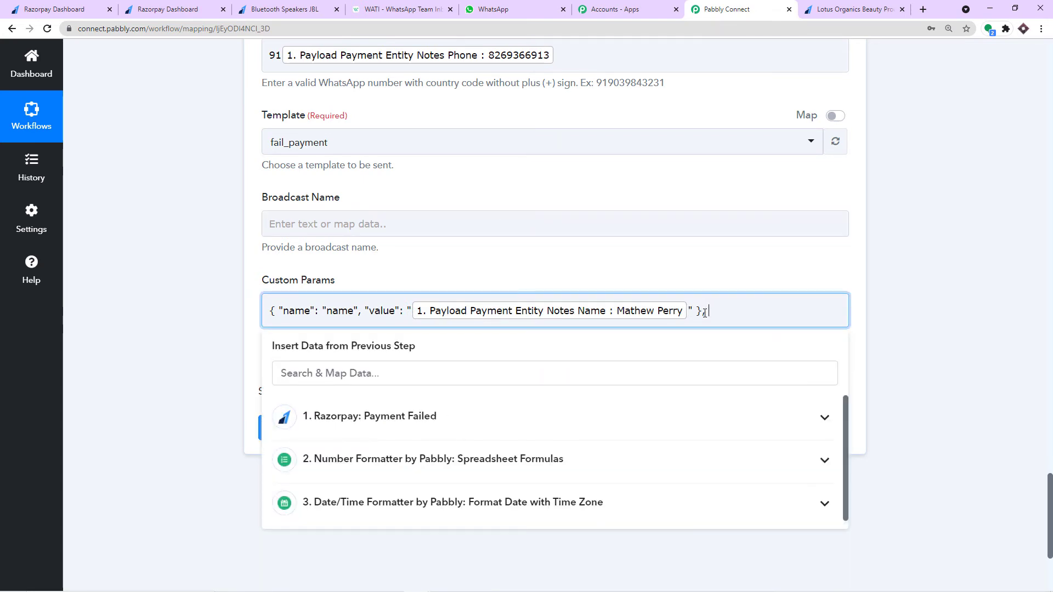
type(",")
left_click(628, 248)
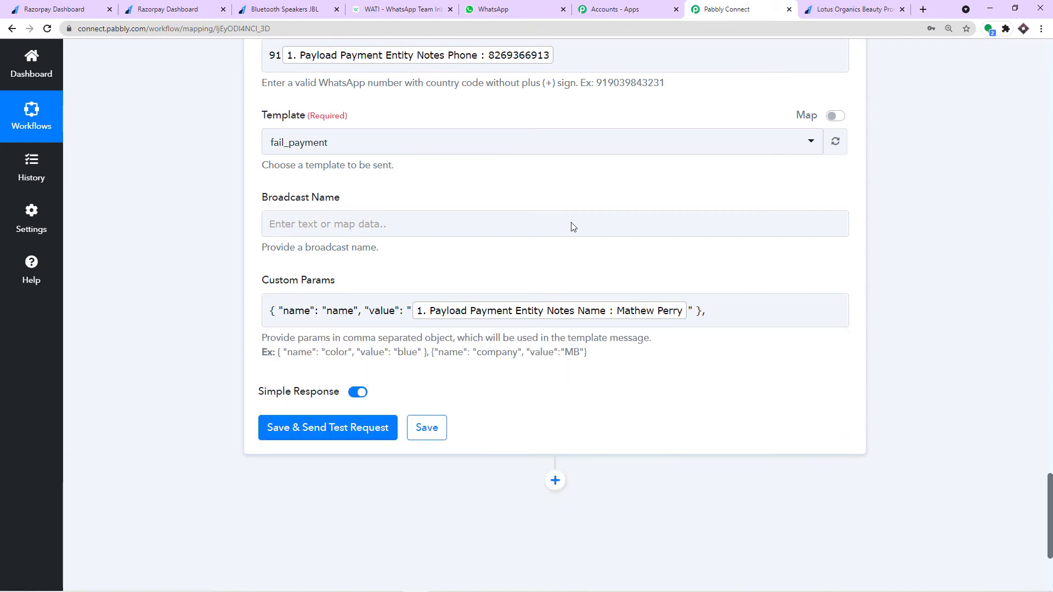
left_click(398, 9)
scroll(390, 337, "down", 1)
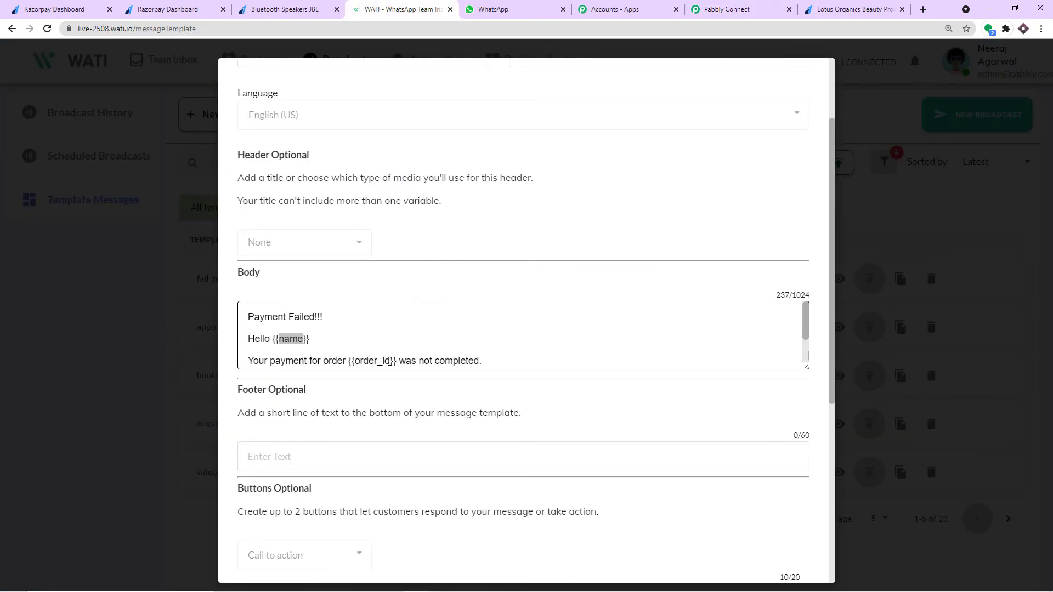
- Paste a second example param after the first and delete its 'color' name
left_click(732, 10)
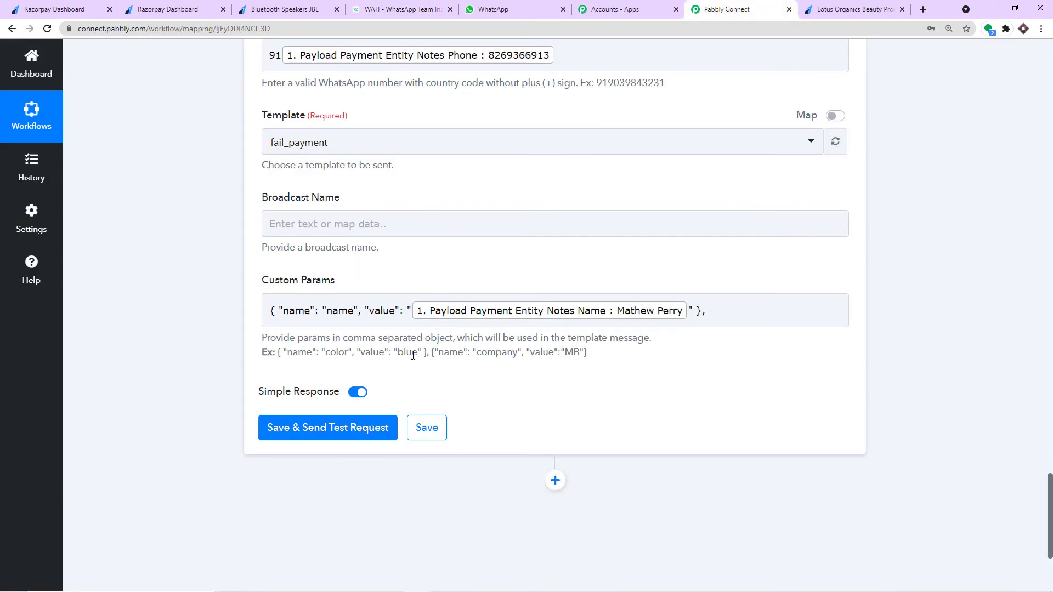
left_click_drag(429, 352, 279, 352)
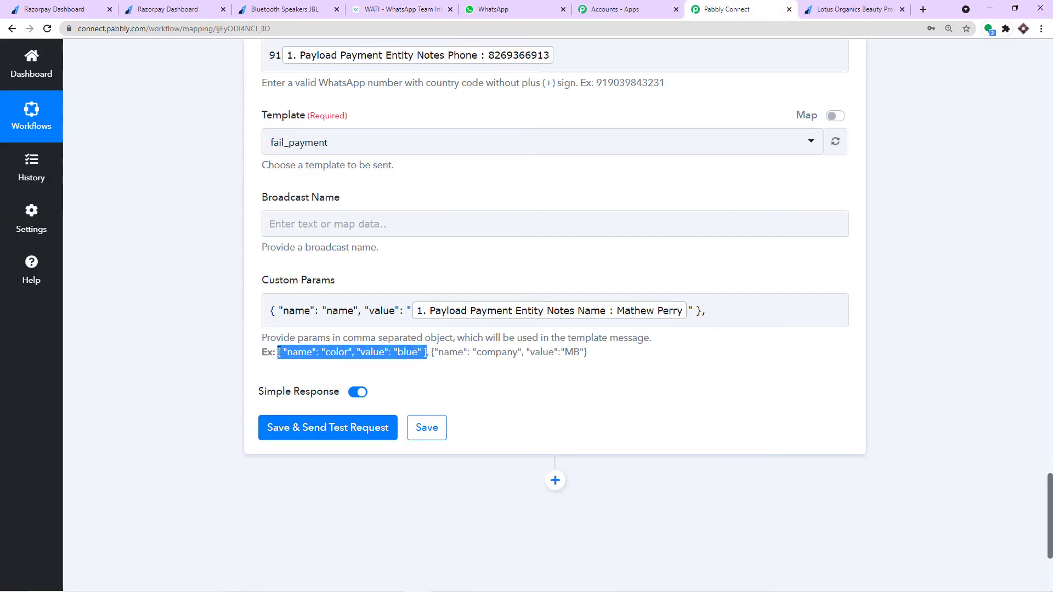
right_click(429, 354)
left_click(441, 360)
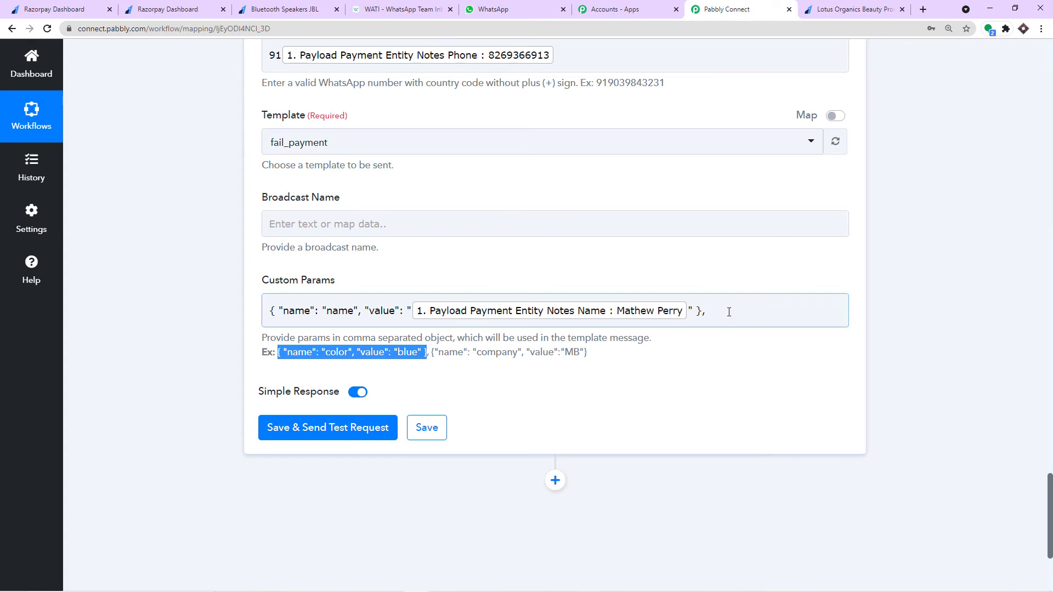
left_click(729, 313)
key("ctrl+v")
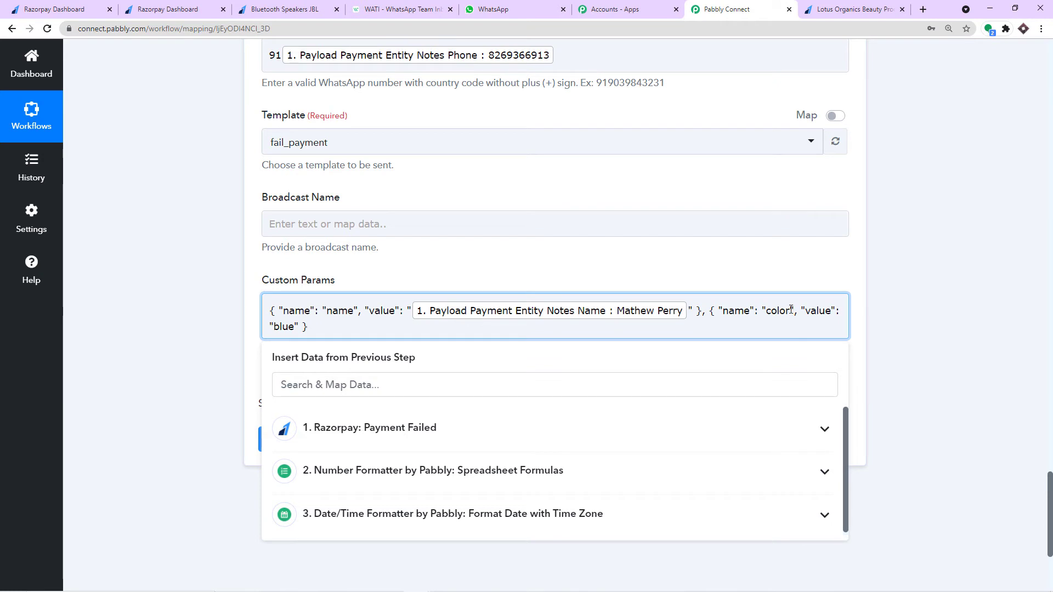
left_click_drag(791, 311, 769, 313)
key("BackSpace")
- Copy 'order_id' from the WATI template as the second param's name and clear 'blue'
left_click(412, 6)
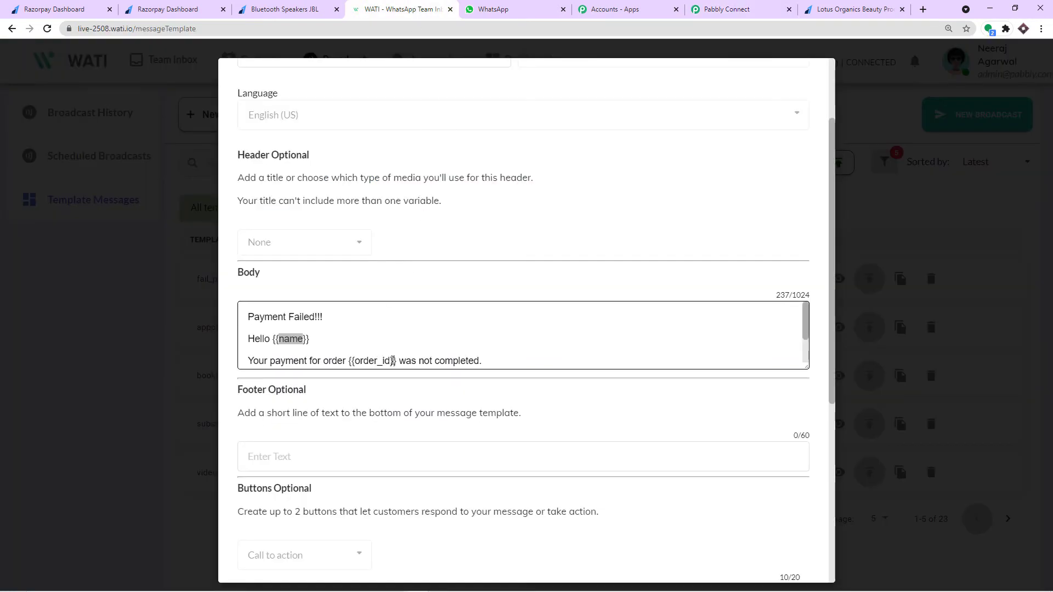
left_click_drag(392, 361, 377, 357)
double_click(362, 321)
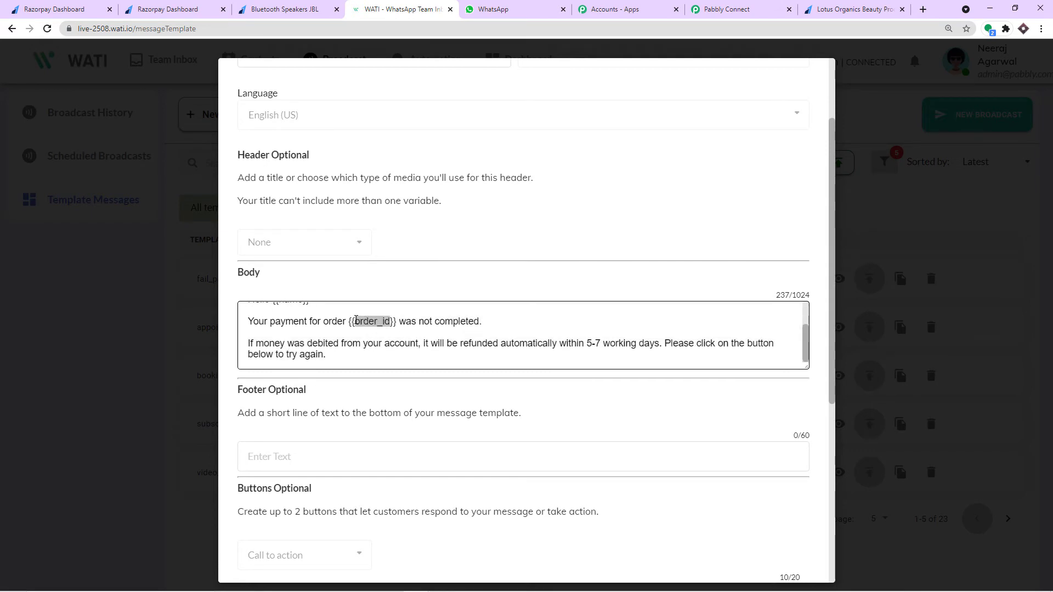
right_click(369, 319)
left_click(384, 327)
left_click(725, 9)
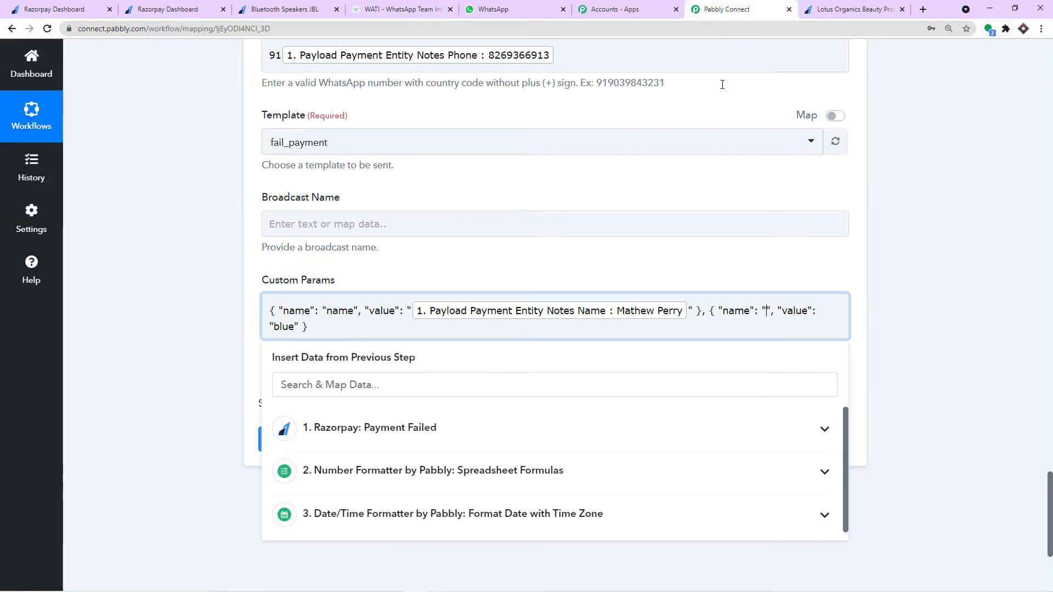
key("ctrl+v")
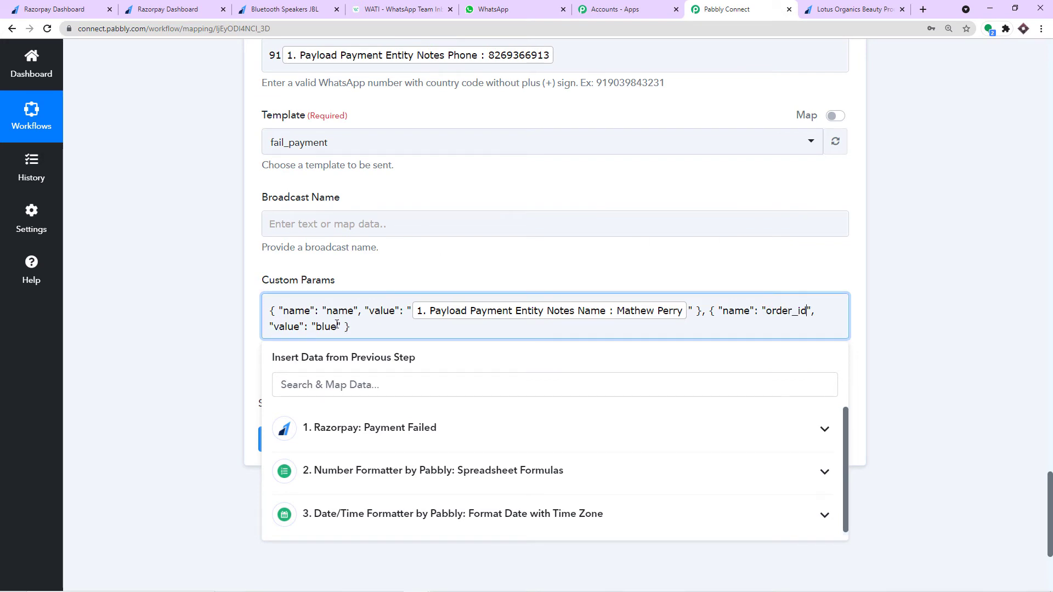
left_click_drag(338, 324, 317, 331)
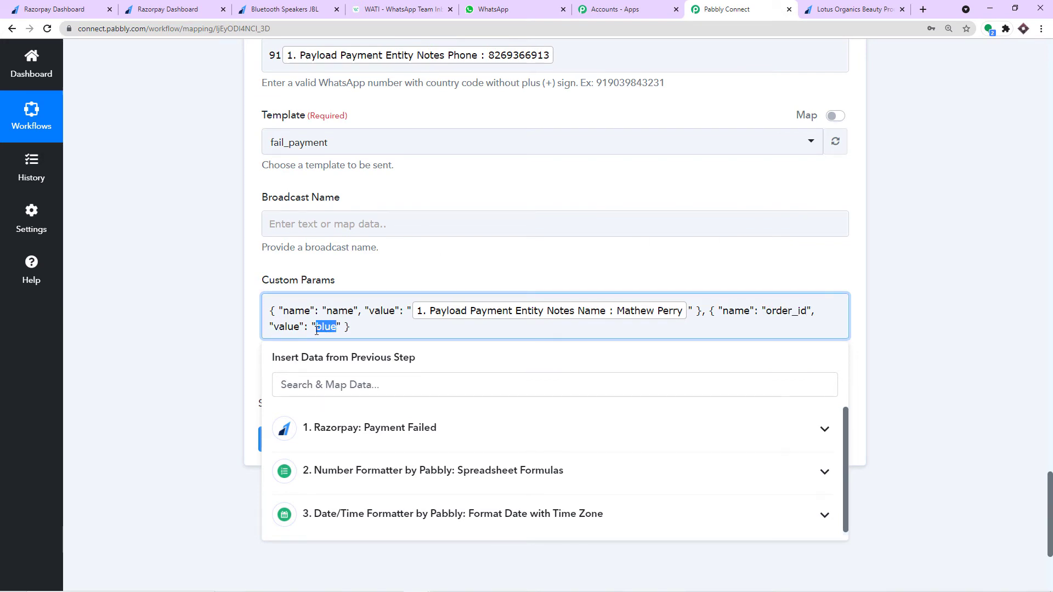
key("BackSpace")
- Locate the Order Id value in the Razorpay Payment Failed response data
scroll(988, 237, "up", 5)
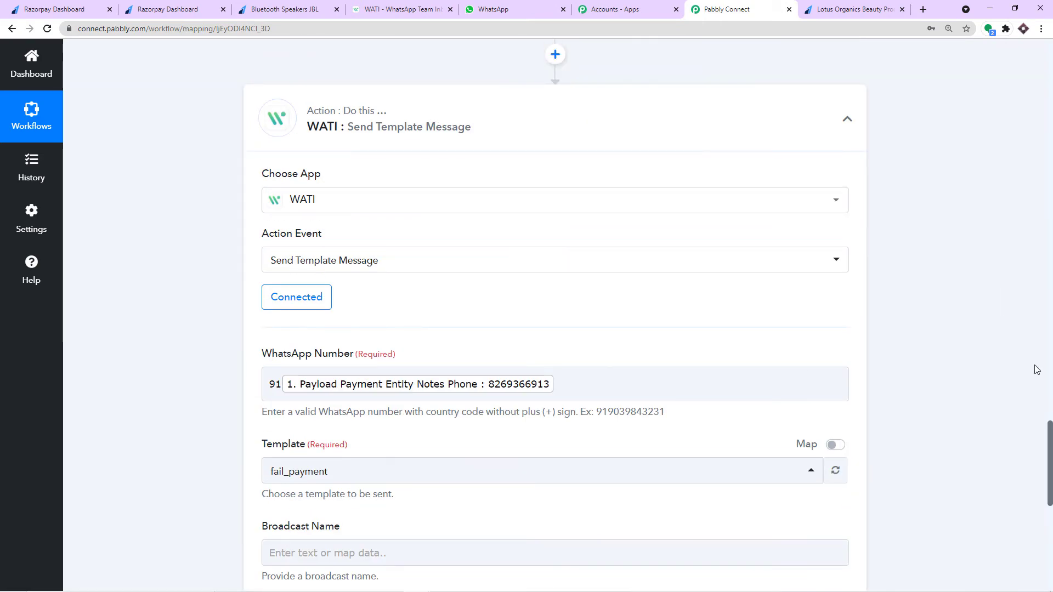
left_click_drag(1049, 448, 1038, 126)
scroll(659, 373, "up", 12)
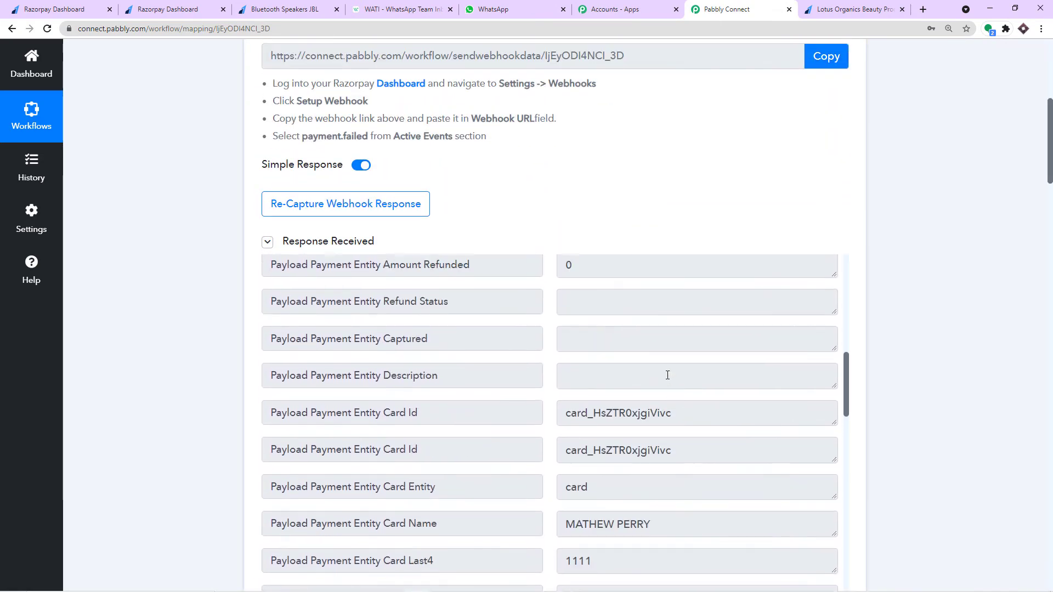
scroll(656, 375, "up", 3)
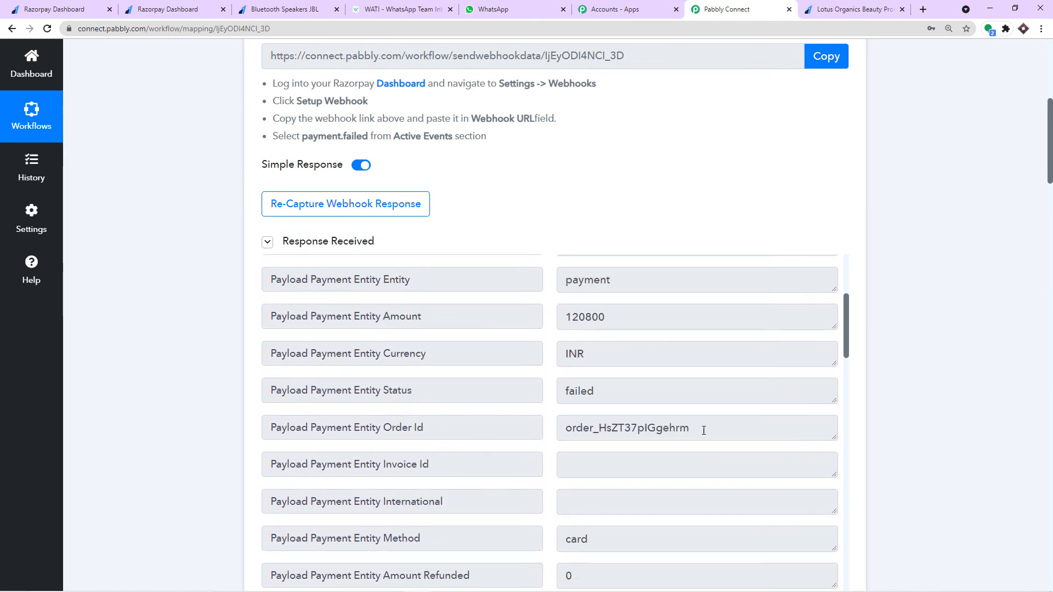
left_click_drag(704, 431, 565, 429)
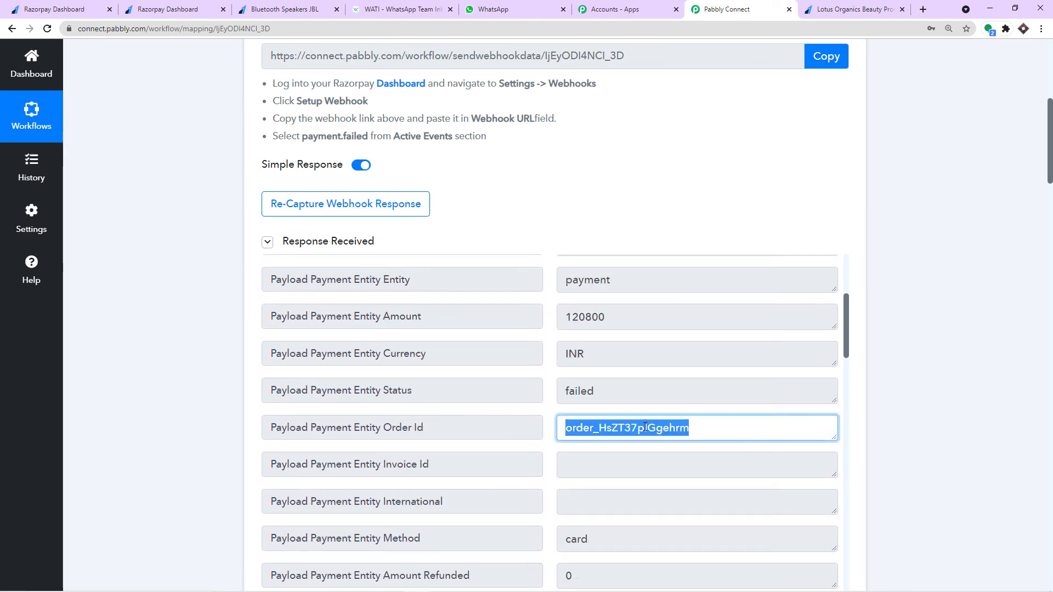
scroll(982, 288, "down", 20)
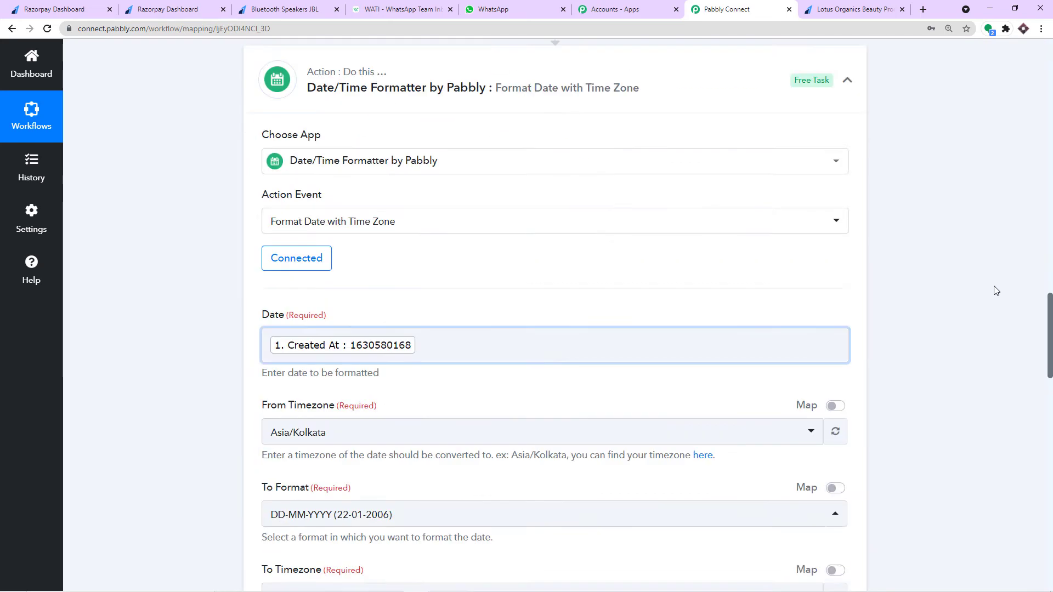
scroll(982, 288, "down", 12)
scroll(982, 288, "up", 1)
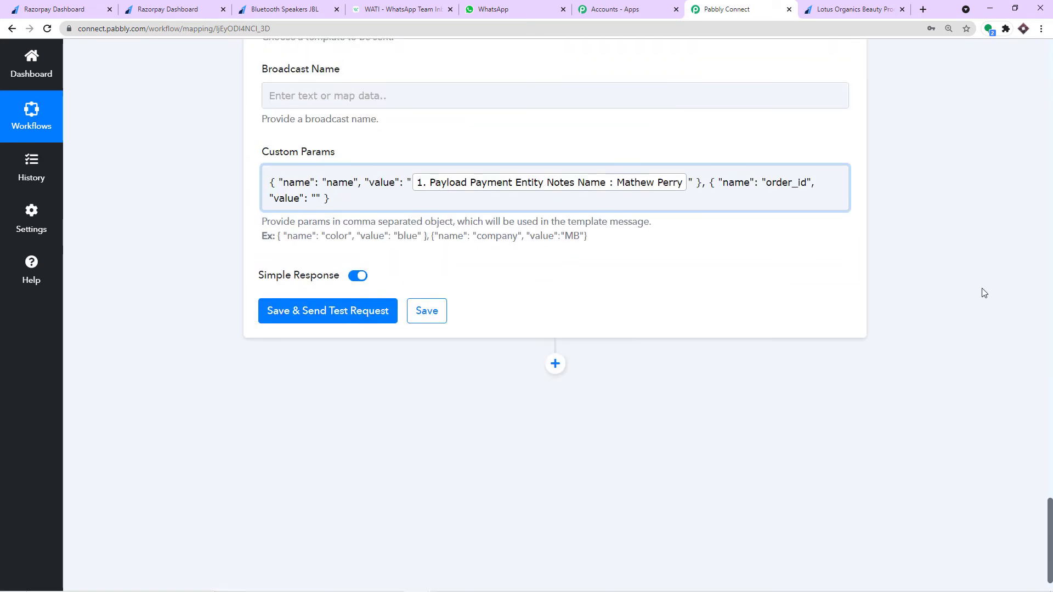
- Map order_id's value to the Razorpay Payload Payment Entity Order Id field
left_click(314, 220)
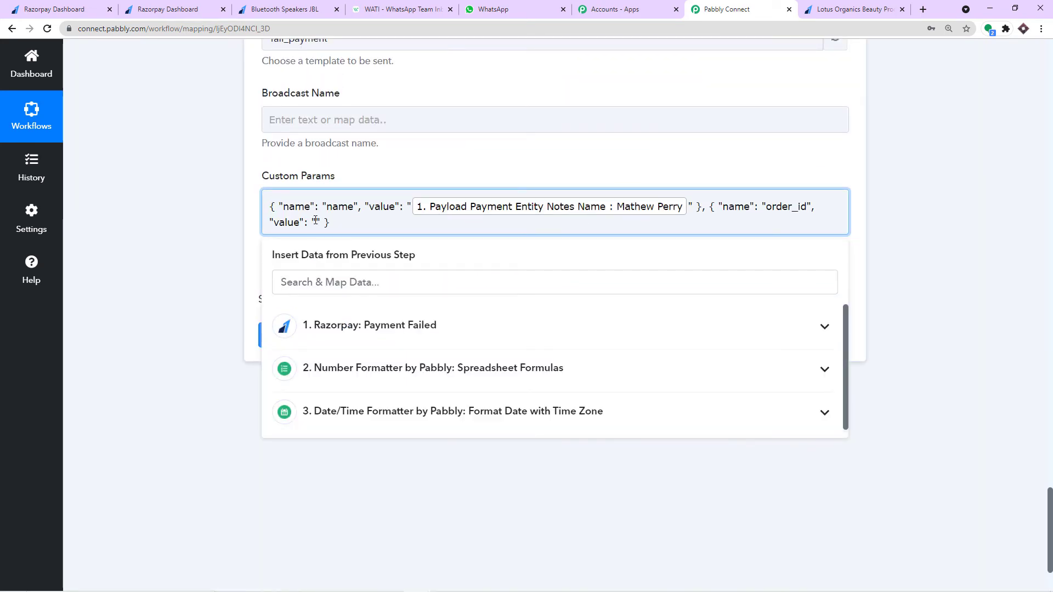
left_click(347, 335)
scroll(486, 436, "down", 2)
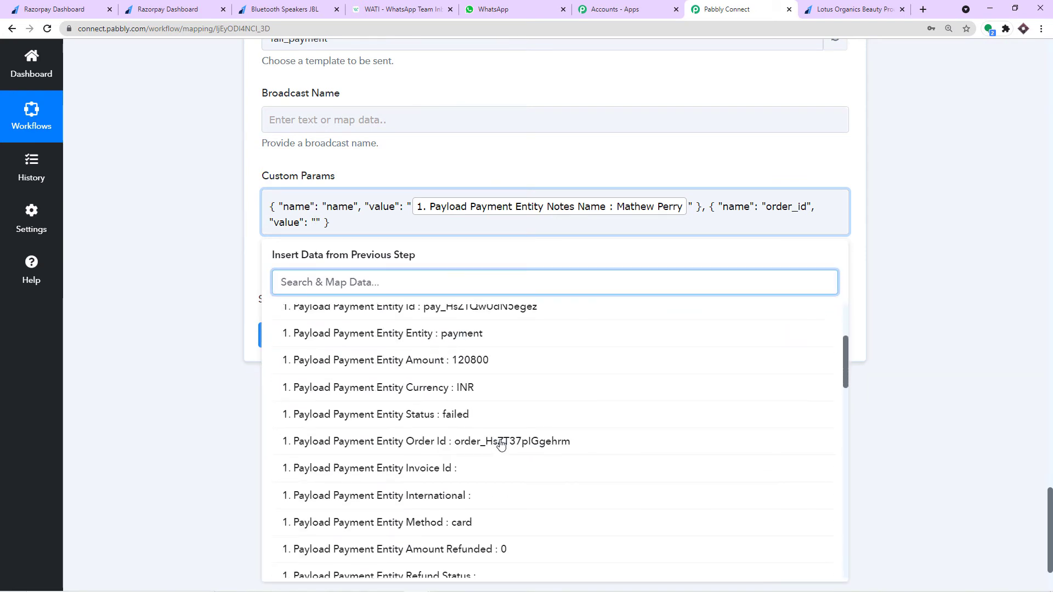
scroll(505, 437, "down", 2)
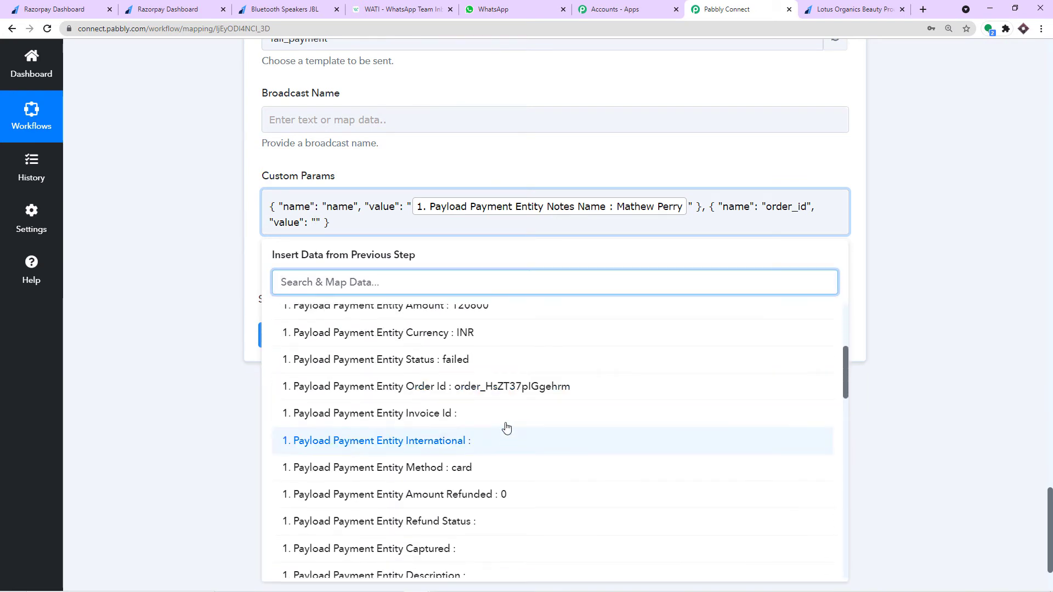
left_click(502, 389)
left_click(525, 167)
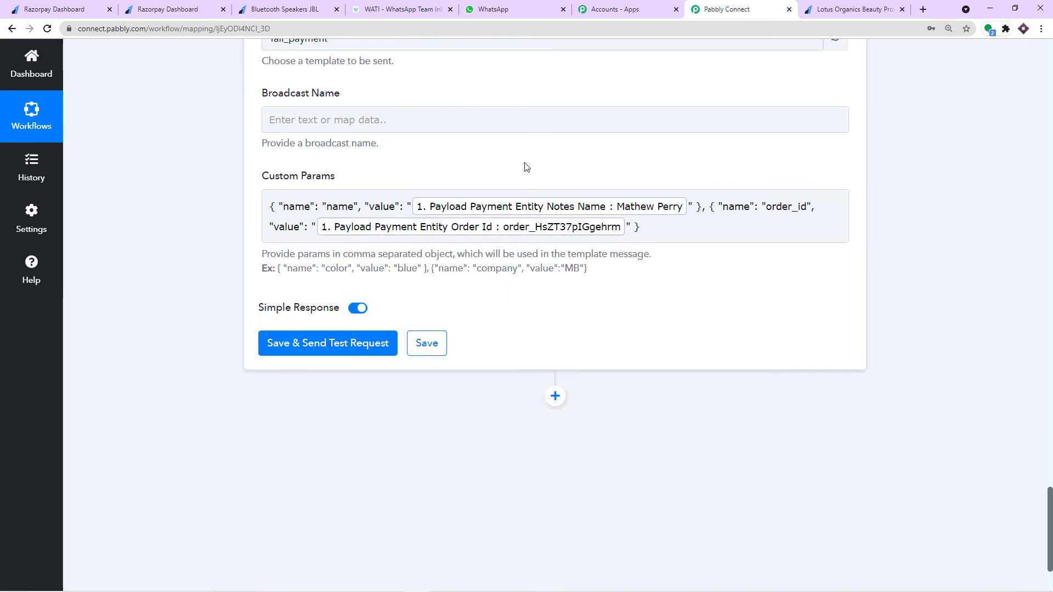
left_click(400, 10)
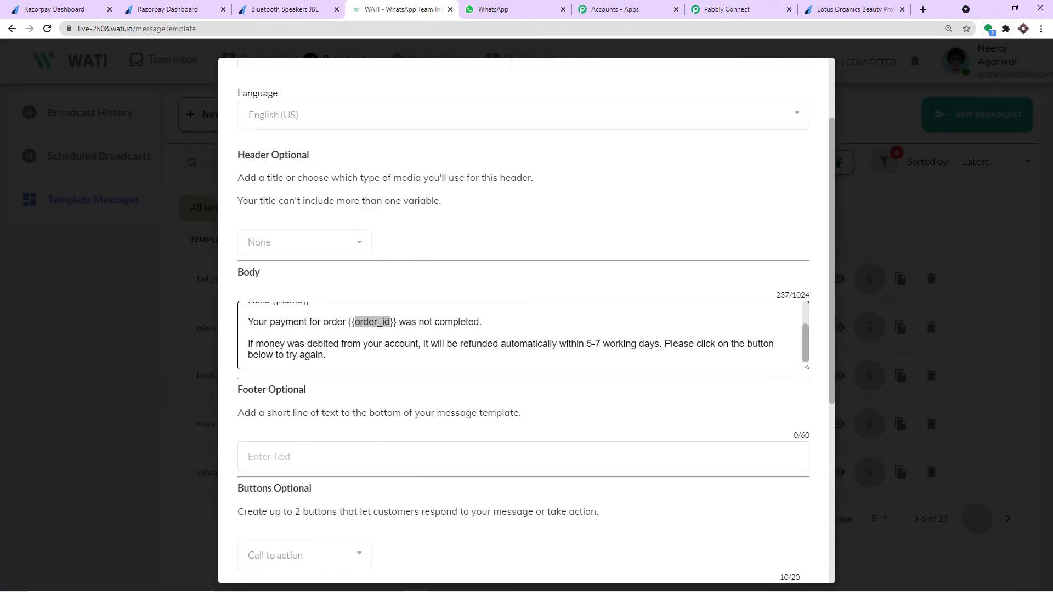
- Compare the mapped name and order_id params with the WATI template body's variables
scroll(362, 332, "up", 1)
scroll(354, 336, "down", 1)
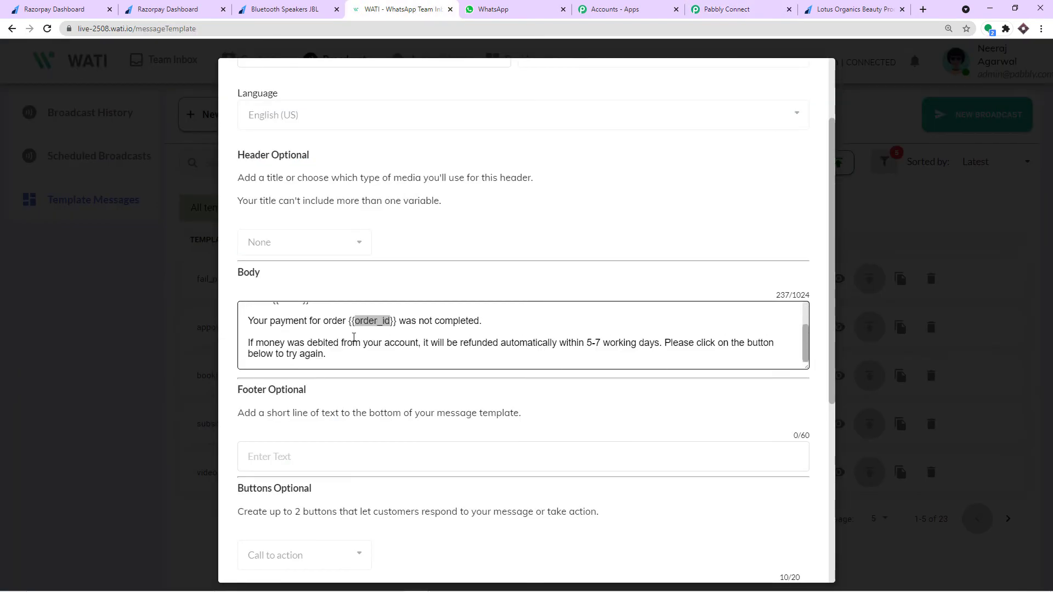
left_click(725, 9)
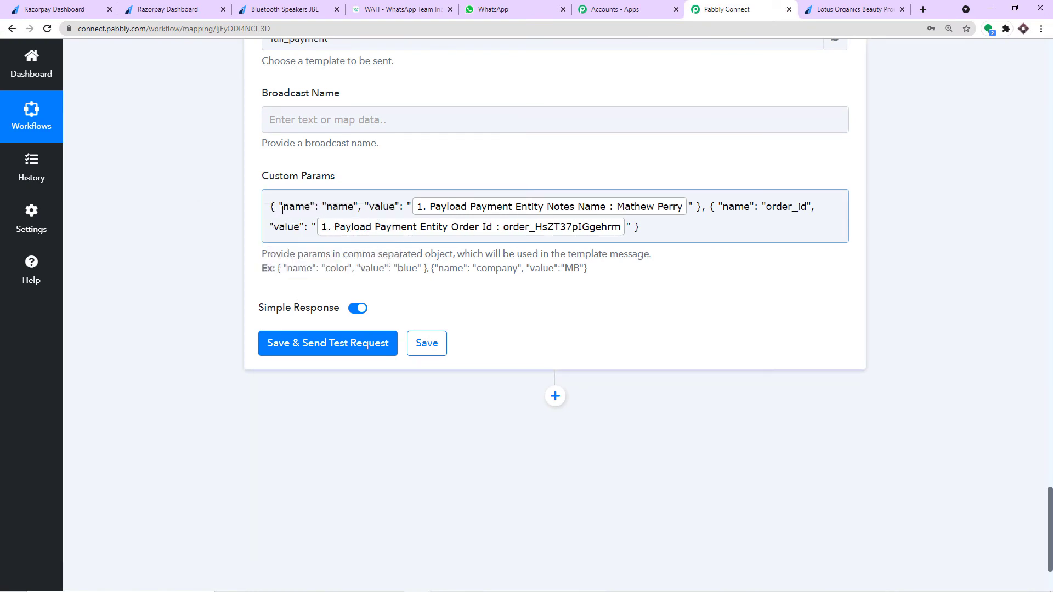
left_click(414, 9)
left_click(723, 7)
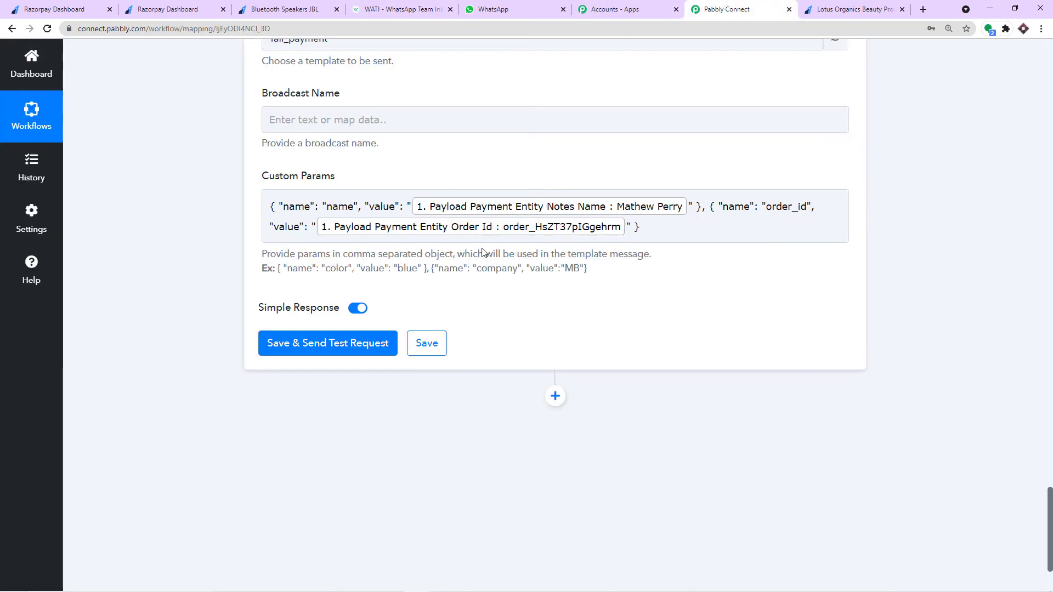
scroll(481, 249, "up", 2)
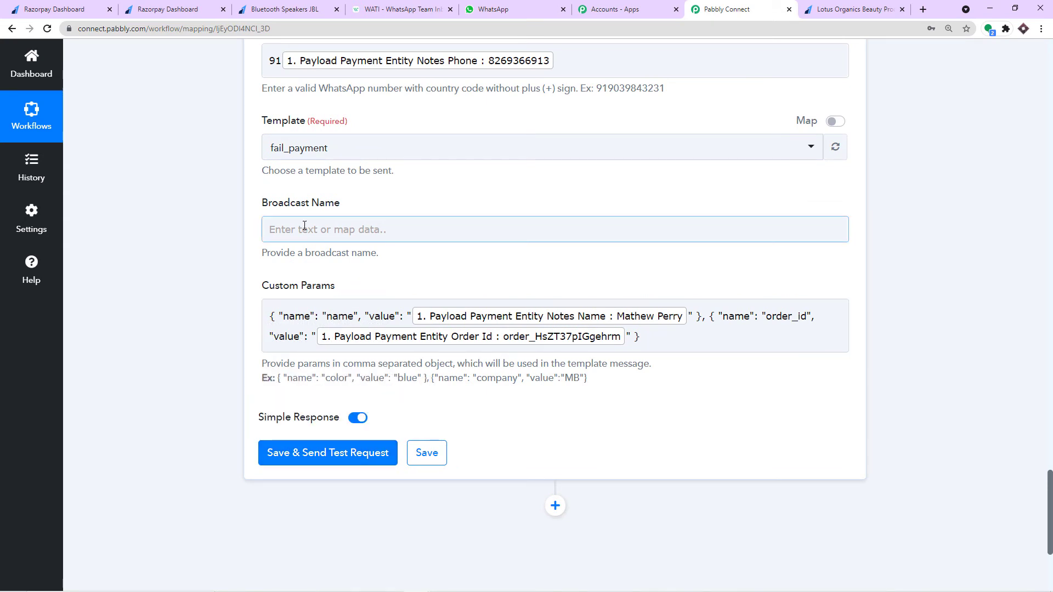
left_click(385, 6)
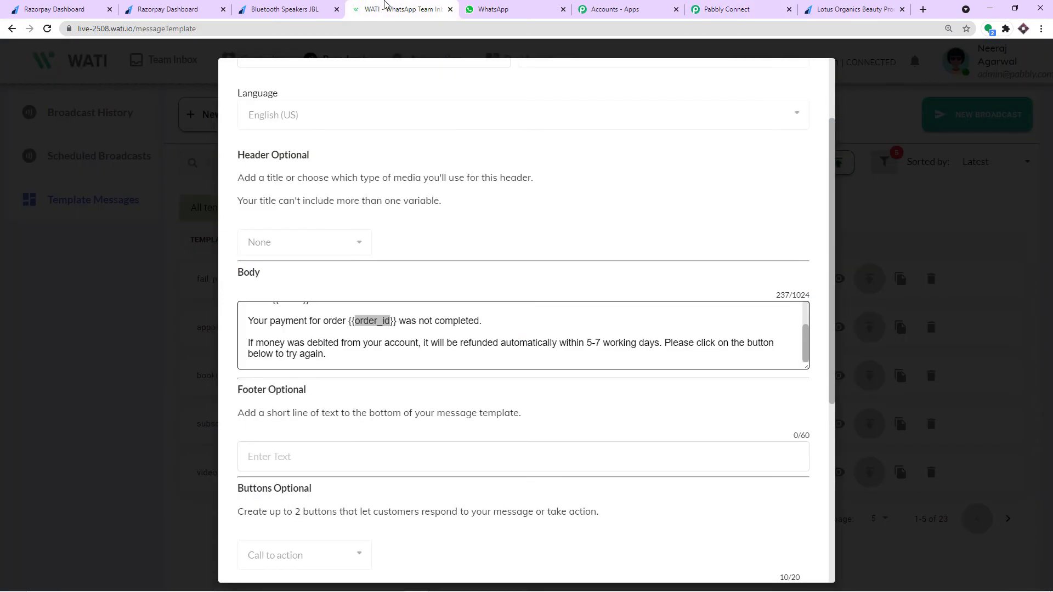
- Leave the template editor and page WATI's Broadcast History to entries 6–10 of 285
left_click(854, 106)
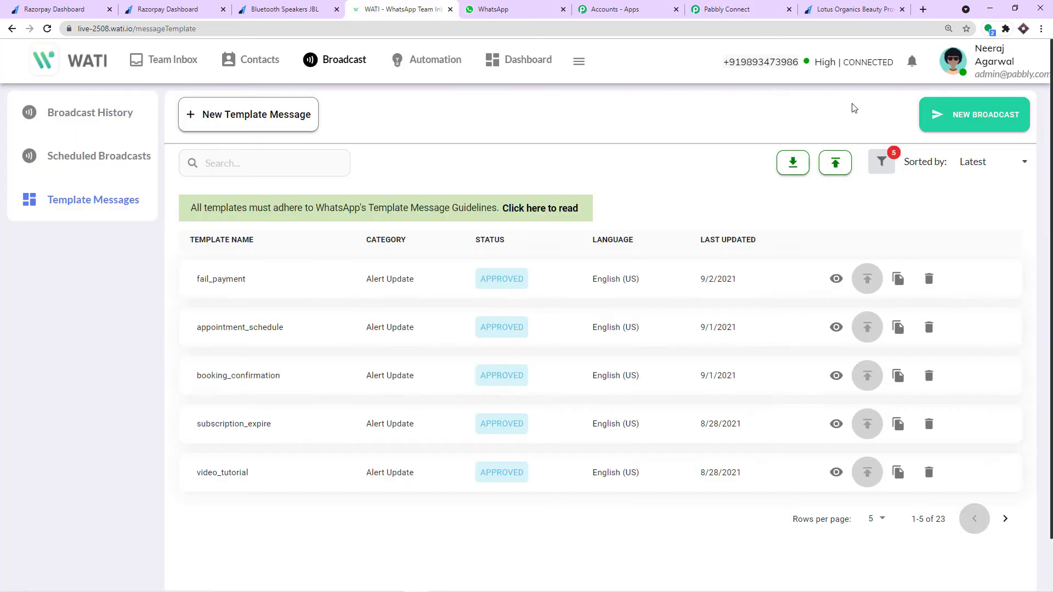
left_click(347, 66)
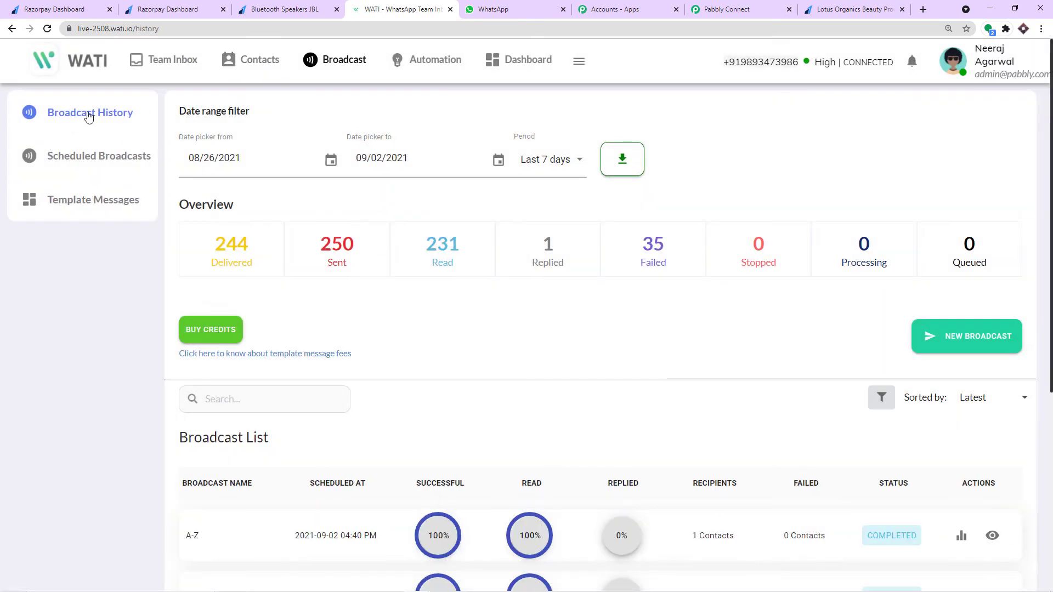
scroll(515, 219, "down", 3)
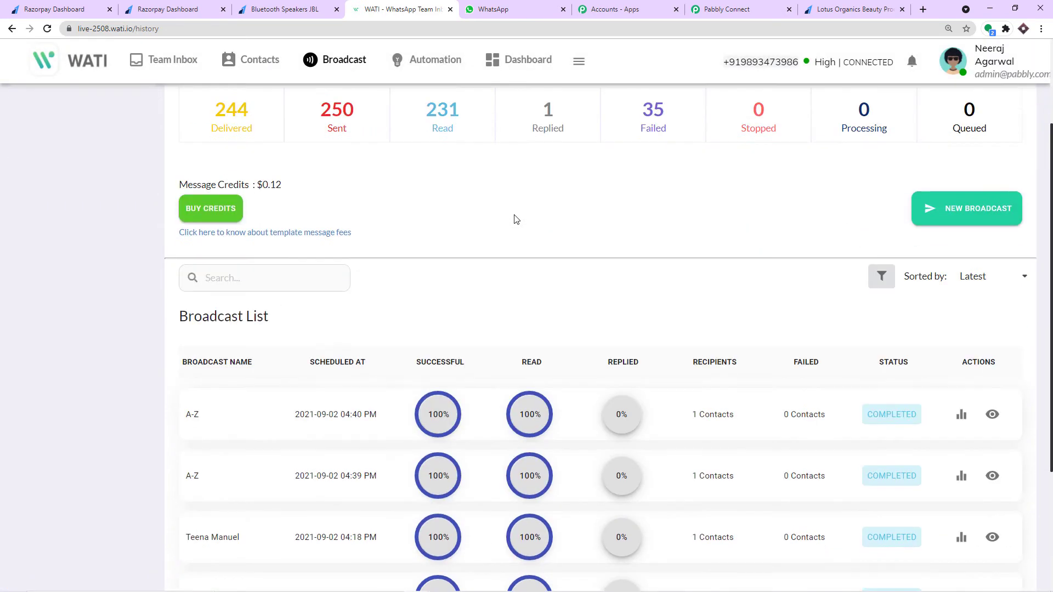
scroll(324, 307, "down", 3)
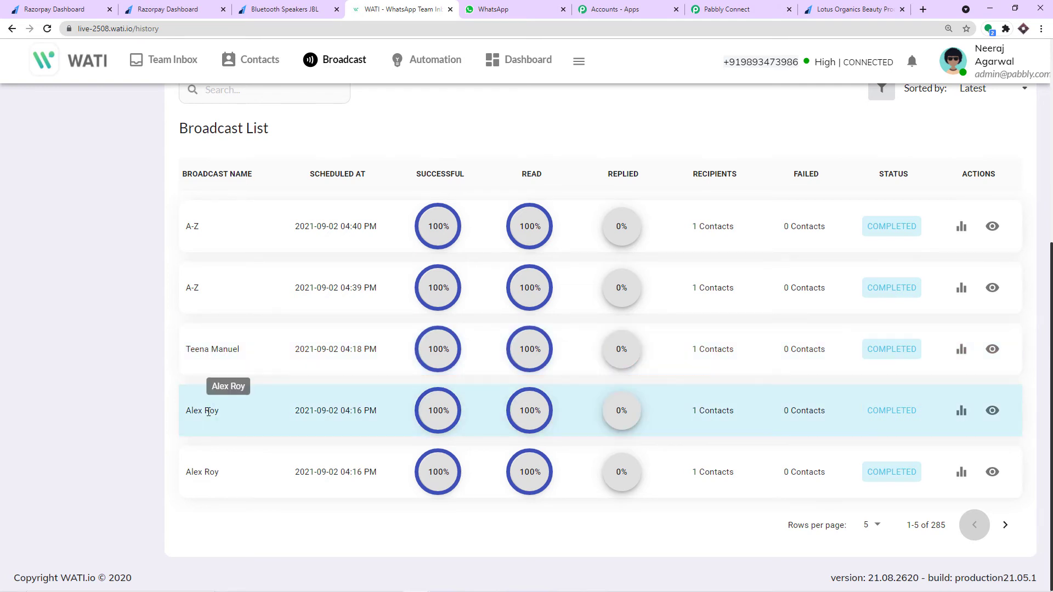
left_click(1006, 525)
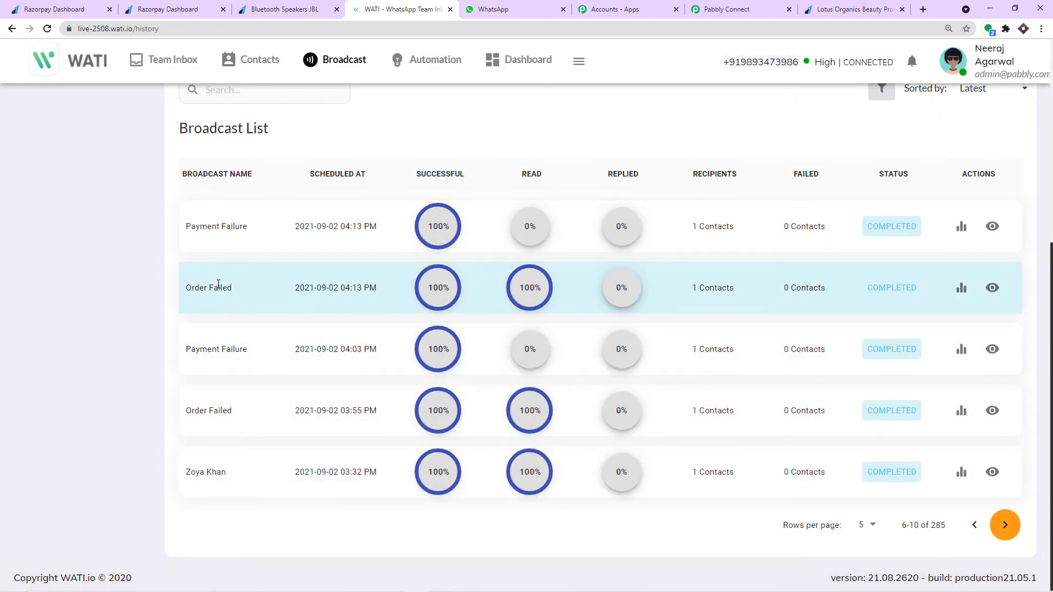
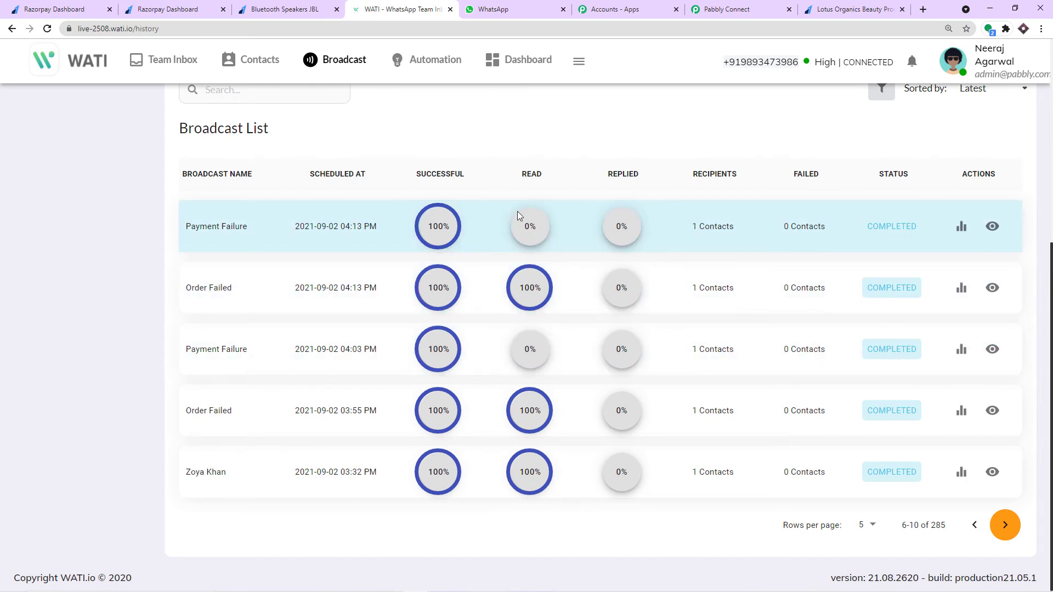
- Check the latest Payment Failure broadcast's delivery statistics in WATI, then return to Pabbly Connect
left_click(967, 229)
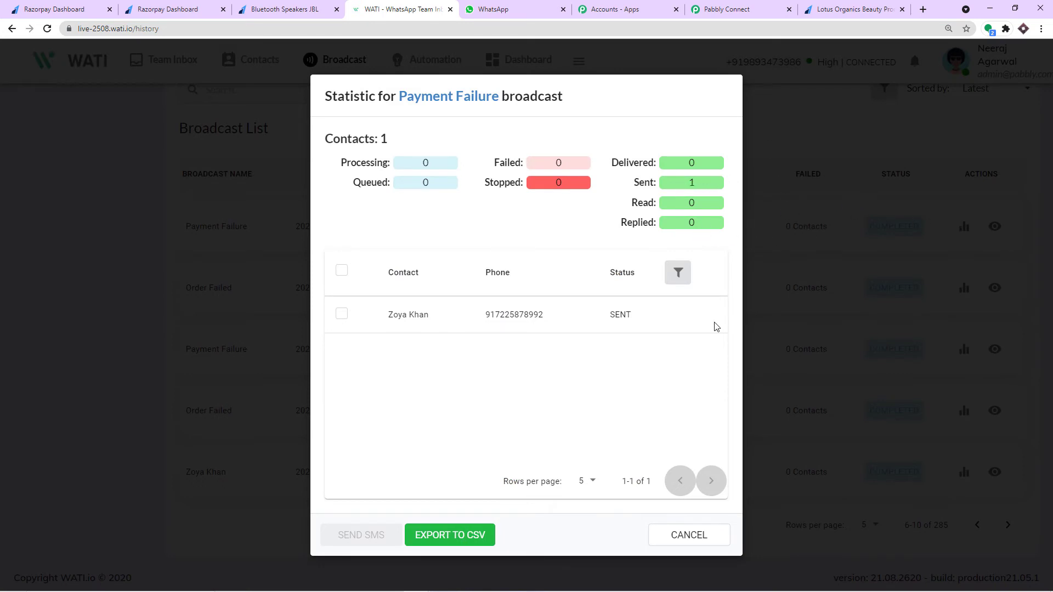
left_click(689, 535)
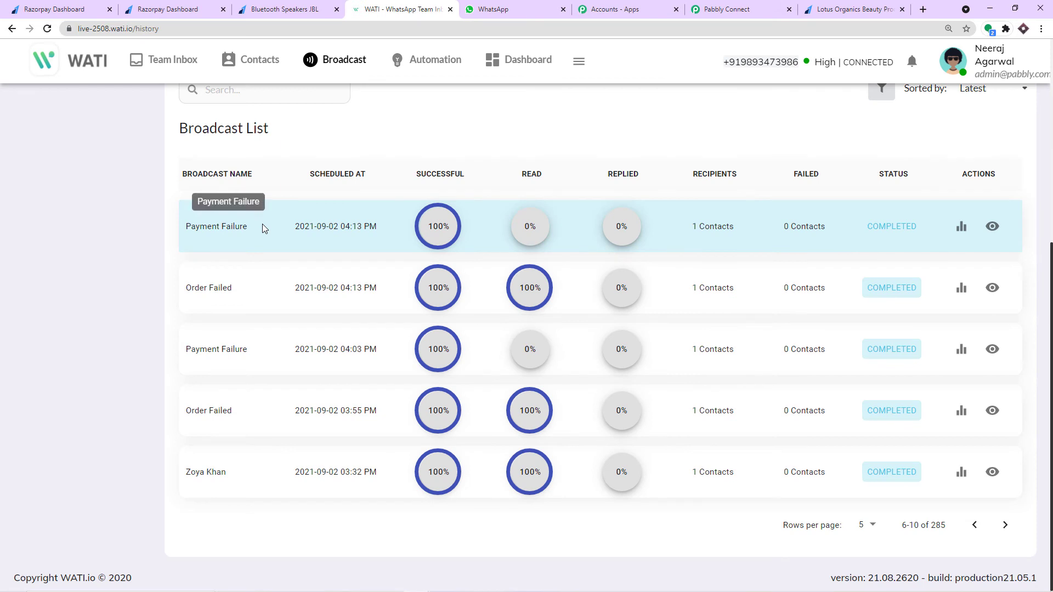
left_click(711, 9)
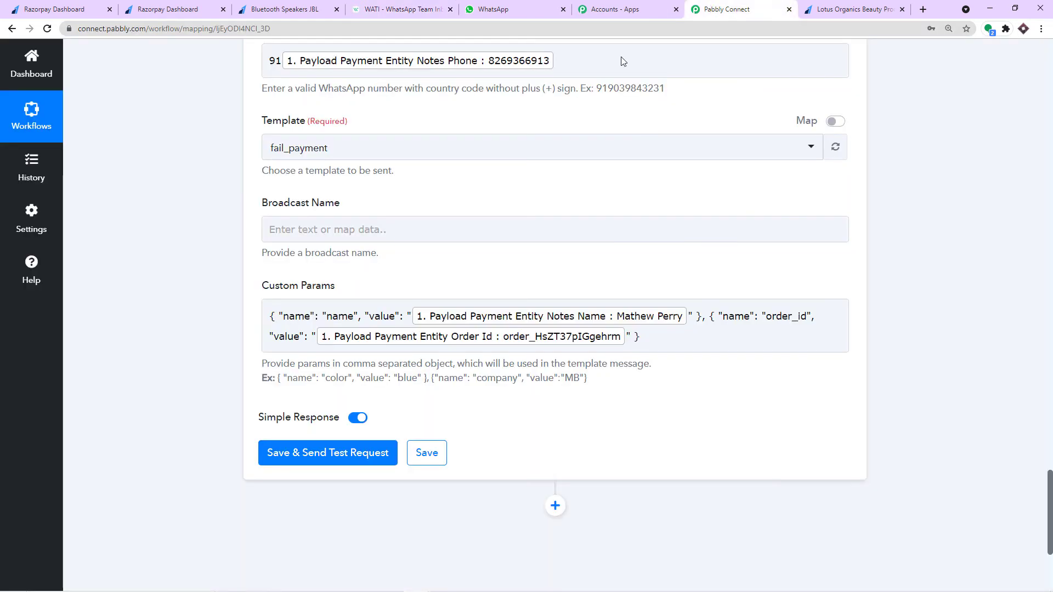
- Enter 'Fail Payment -' as the WATI step's Broadcast Name
left_click(316, 230)
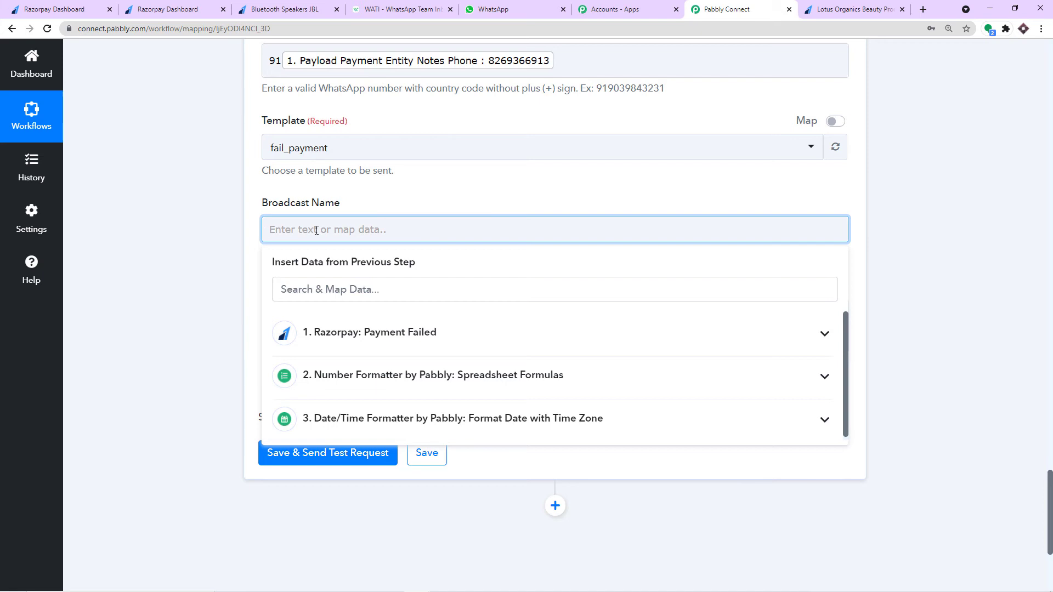
type("Fail PA")
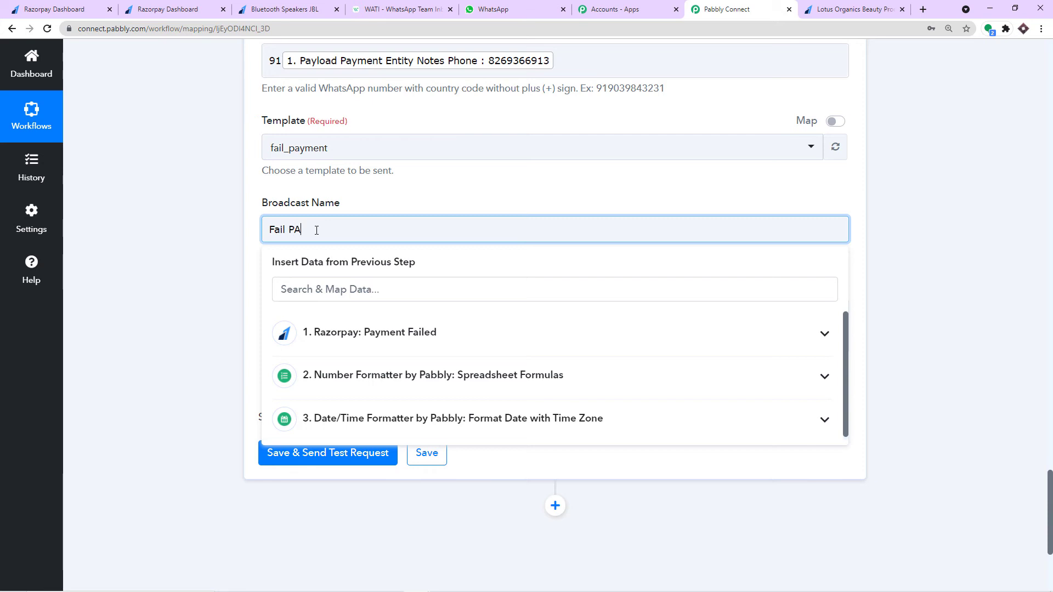
type("YMENT")
key("BackSpace")
key("BackSpace")
key("BackSpace")
key("BackSpace")
type("yme")
left_click_drag(333, 230, 263, 231)
left_click(352, 229)
- Append Razorpay's Payload Payment Entity Notes Name after the broadcast name text
left_click(368, 333)
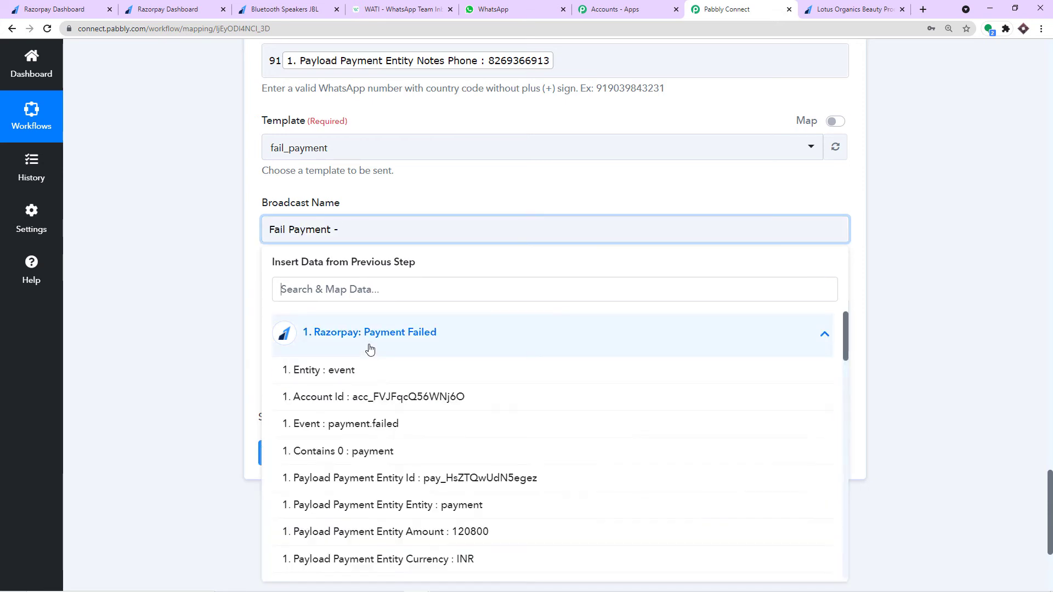
scroll(446, 395, "down", 3)
scroll(473, 406, "down", 8)
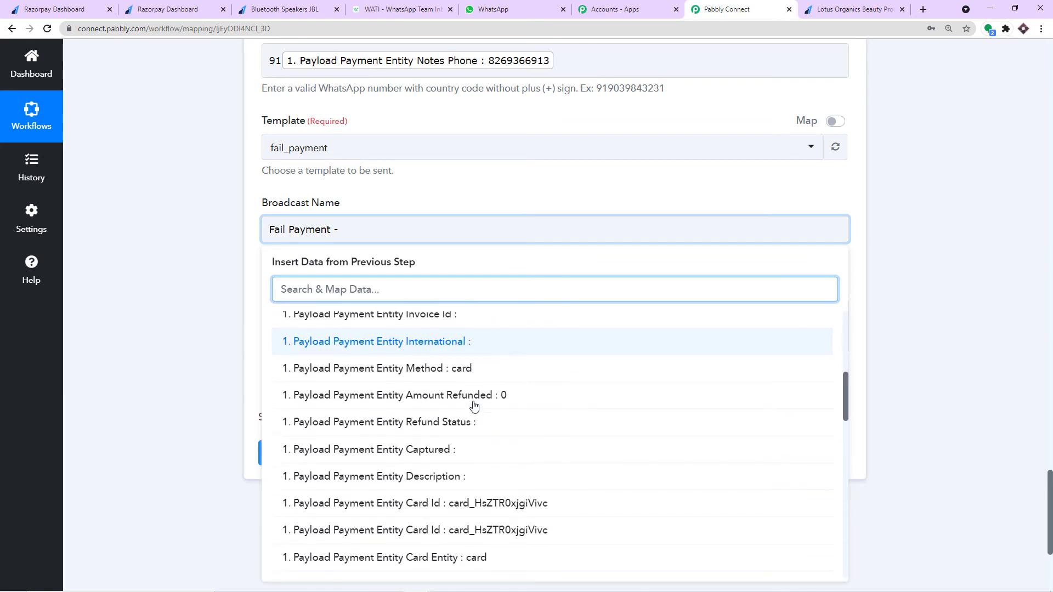
scroll(483, 409, "down", 5)
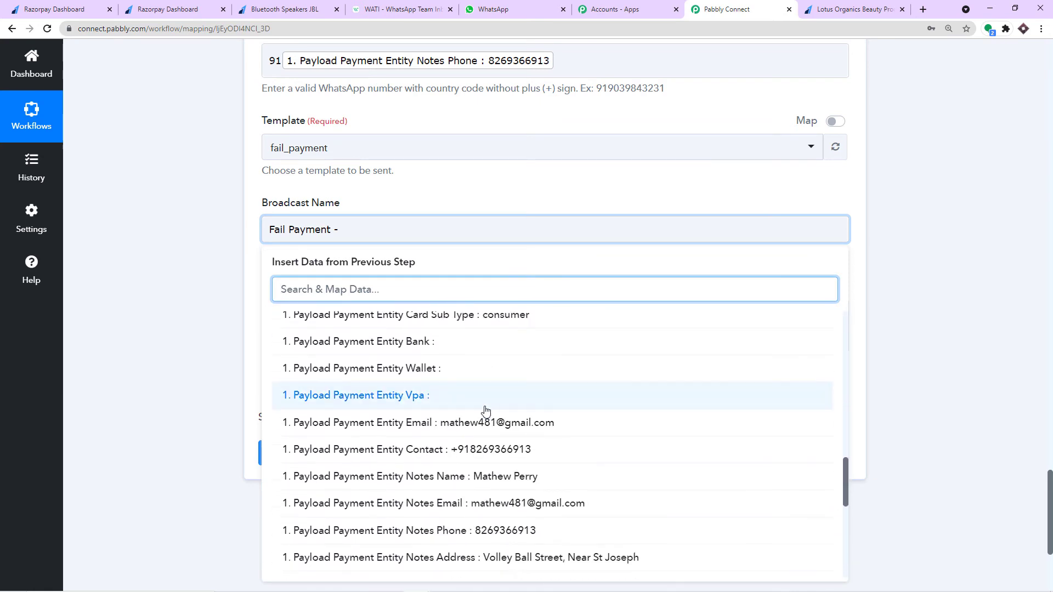
left_click(505, 388)
left_click(444, 206)
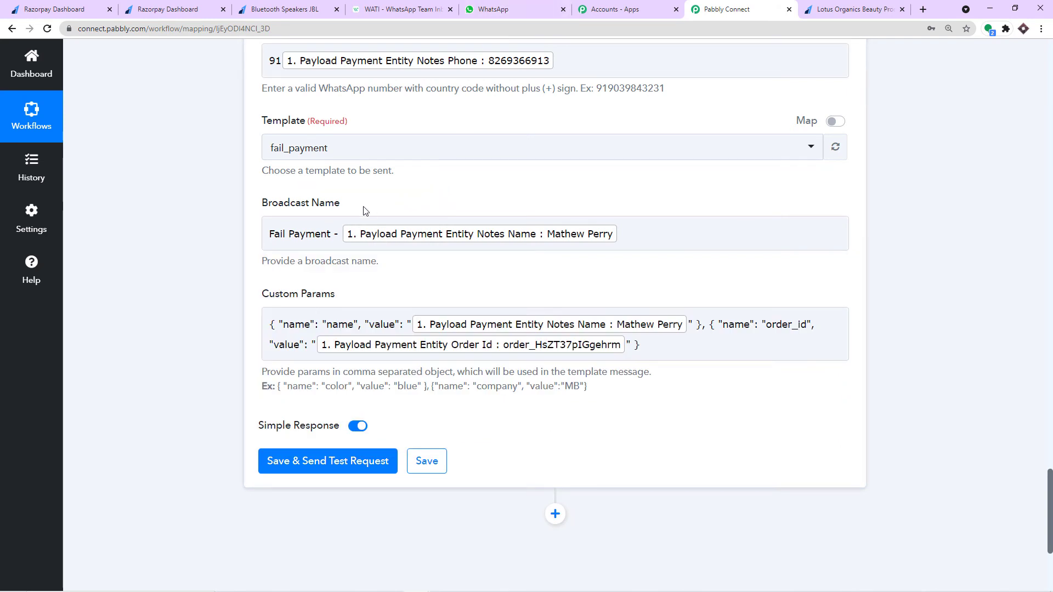
left_click(269, 240)
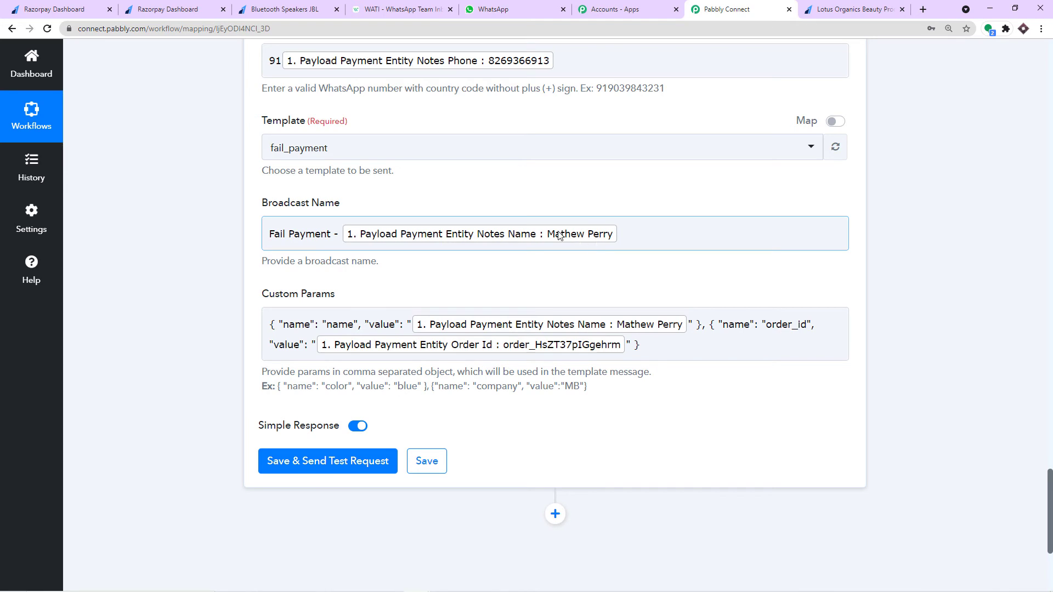
scroll(549, 230, "down", 1)
scroll(525, 229, "up", 3)
scroll(525, 229, "down", 5)
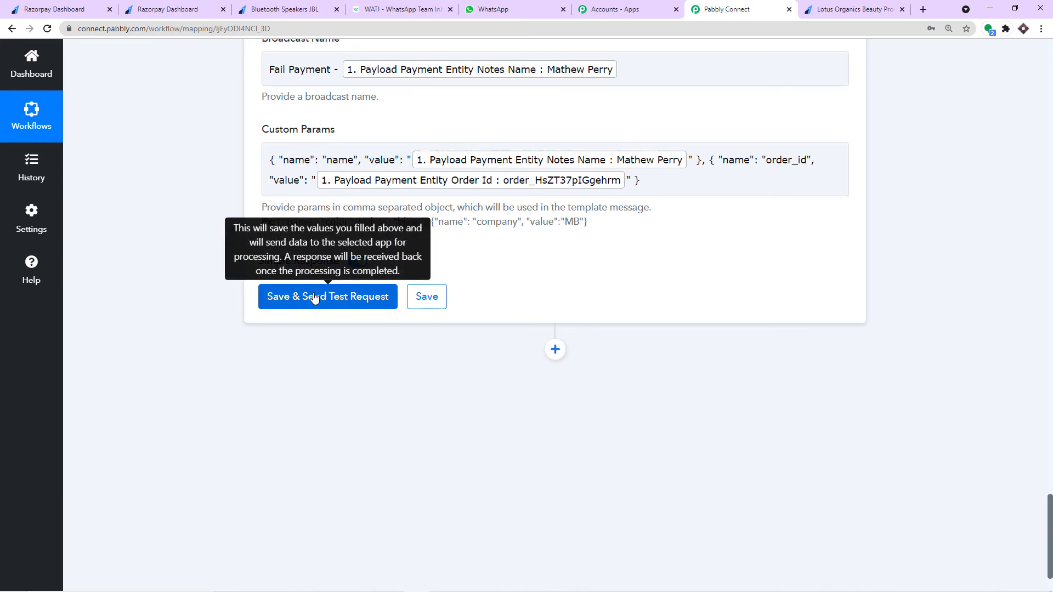
- Save and test the WATI step for a successful fail_payment response, then go to WhatsApp Web
left_click(315, 298)
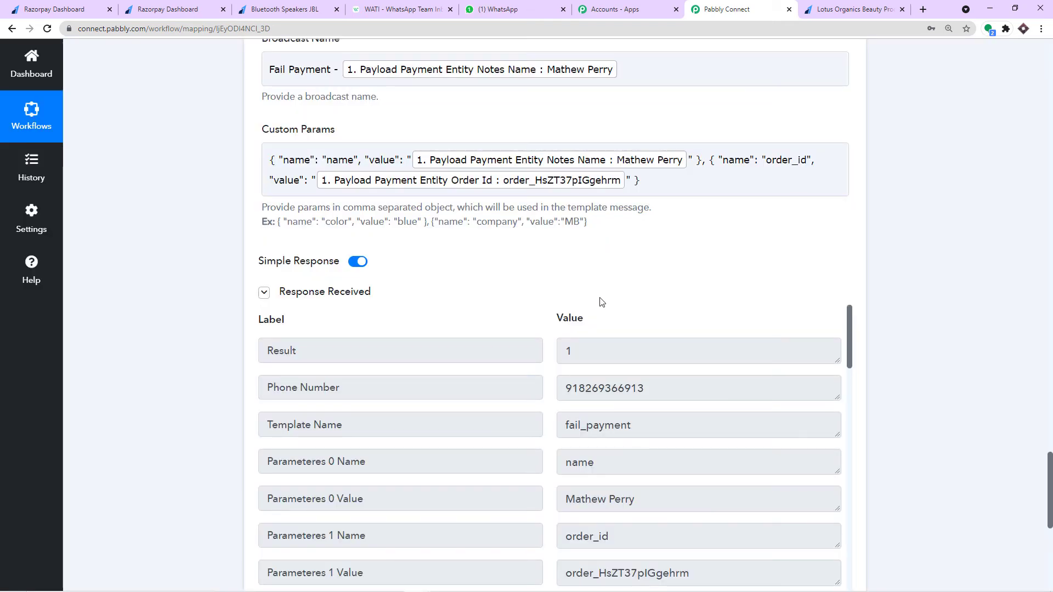
left_click(500, 9)
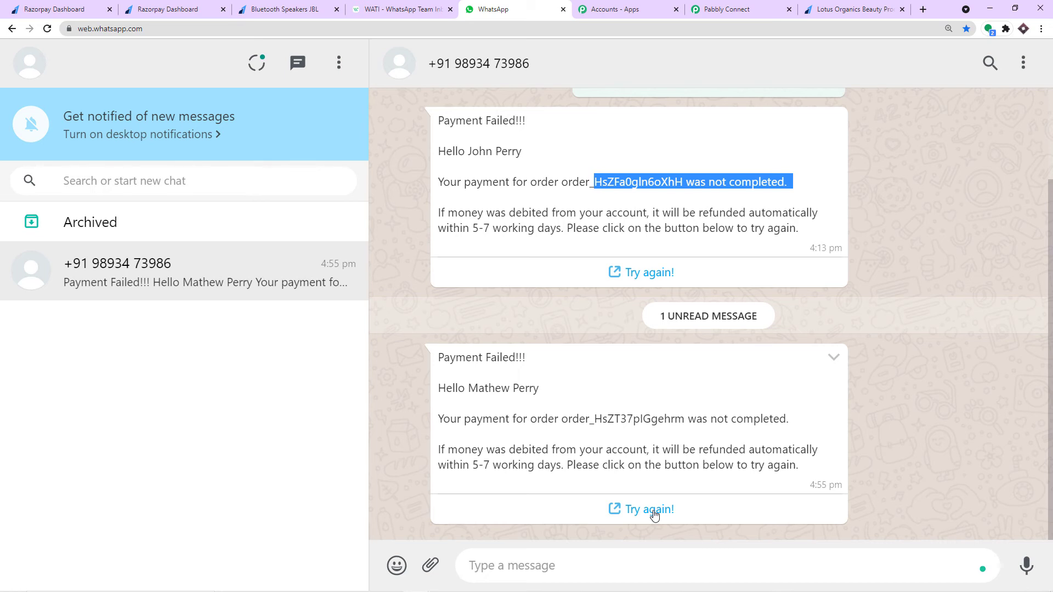
- Confirm the Payment Failed message shows the customer name and order ID, then return to Pabbly Connect
left_click(695, 7)
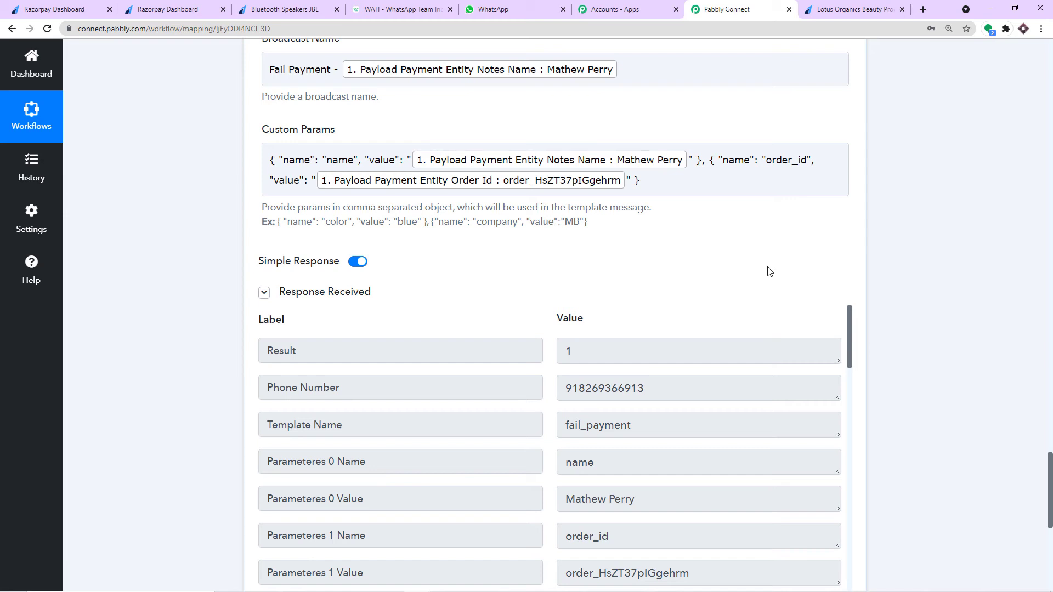
- Add a new WATI step with the Send Template Message action event and open its connection panel
scroll(770, 271, "down", 12)
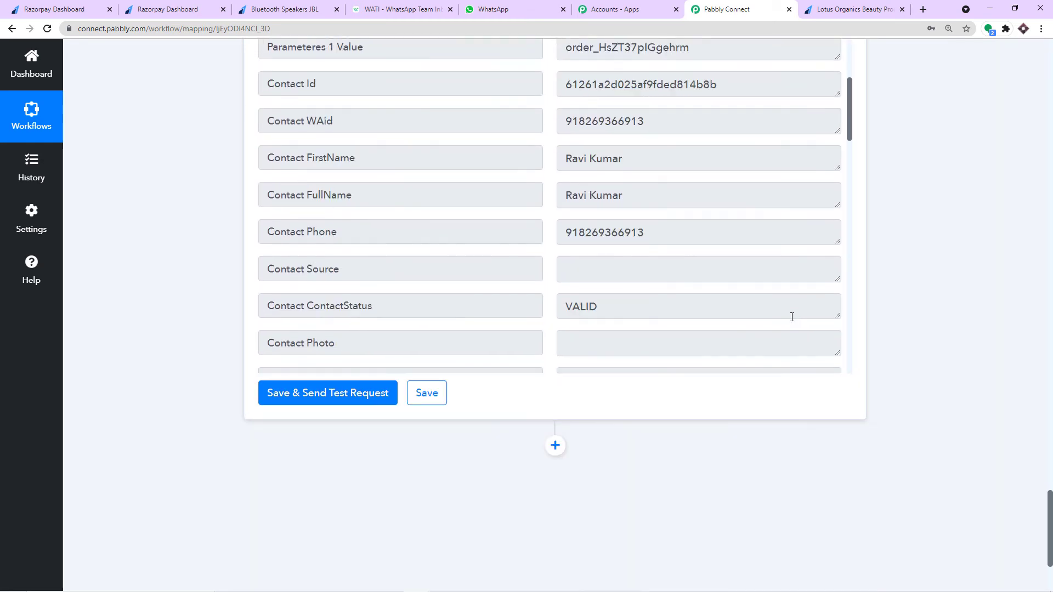
left_click(555, 446)
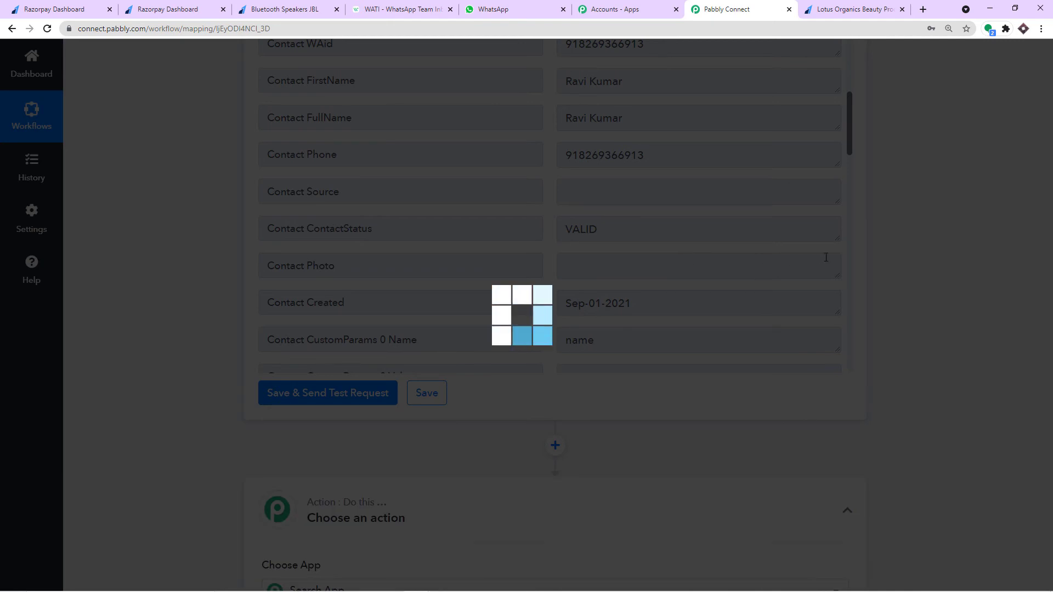
scroll(834, 254, "down", 10)
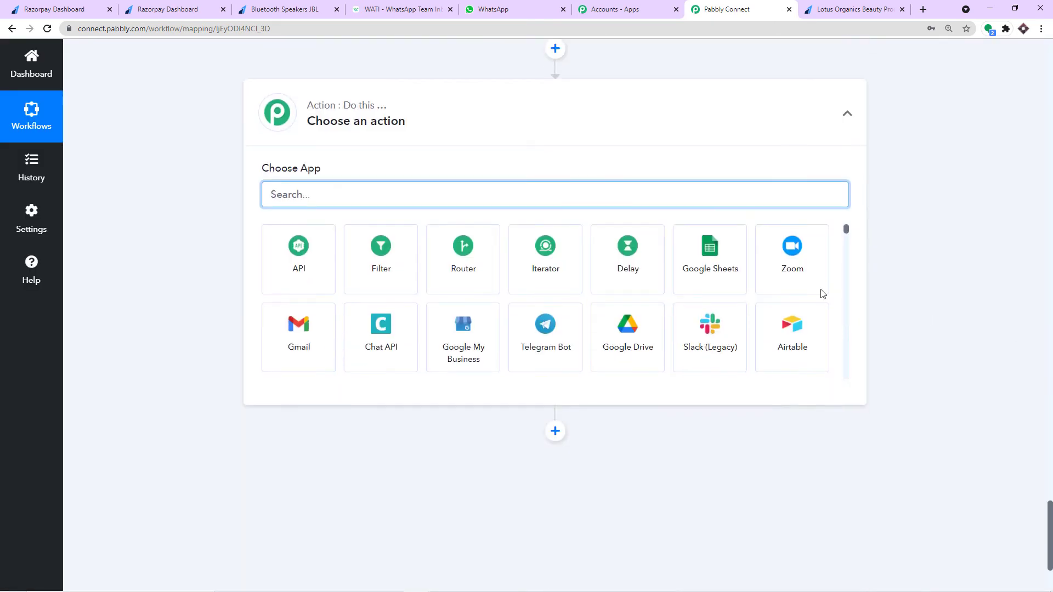
type("wati")
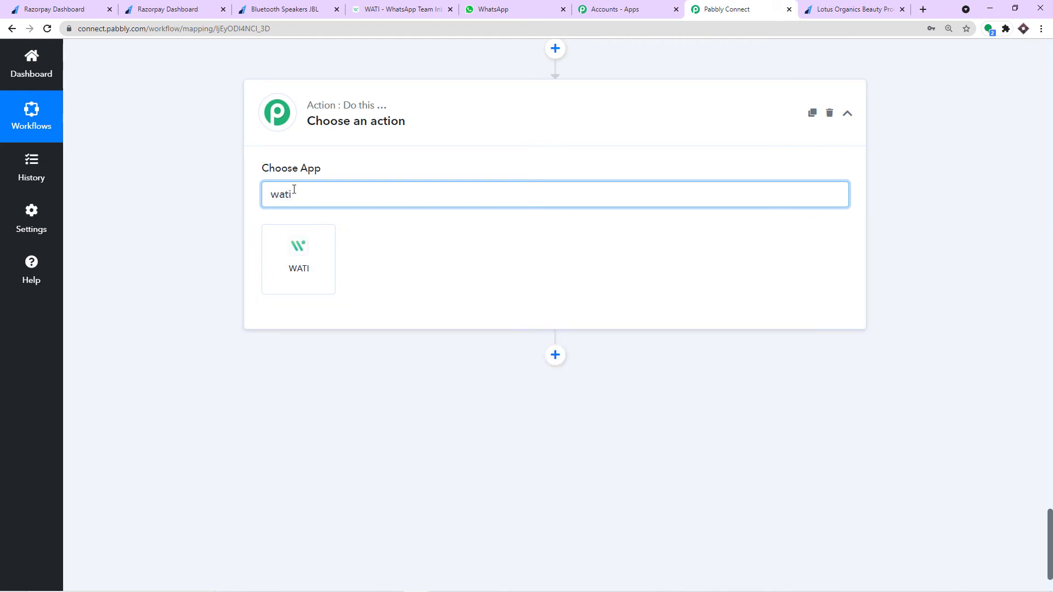
left_click(317, 265)
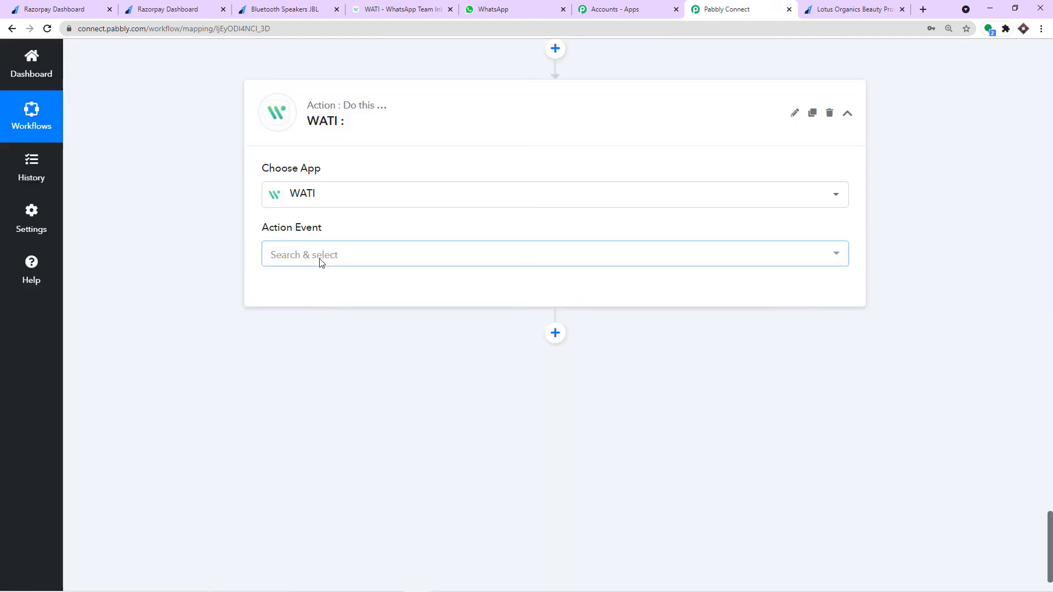
left_click(319, 257)
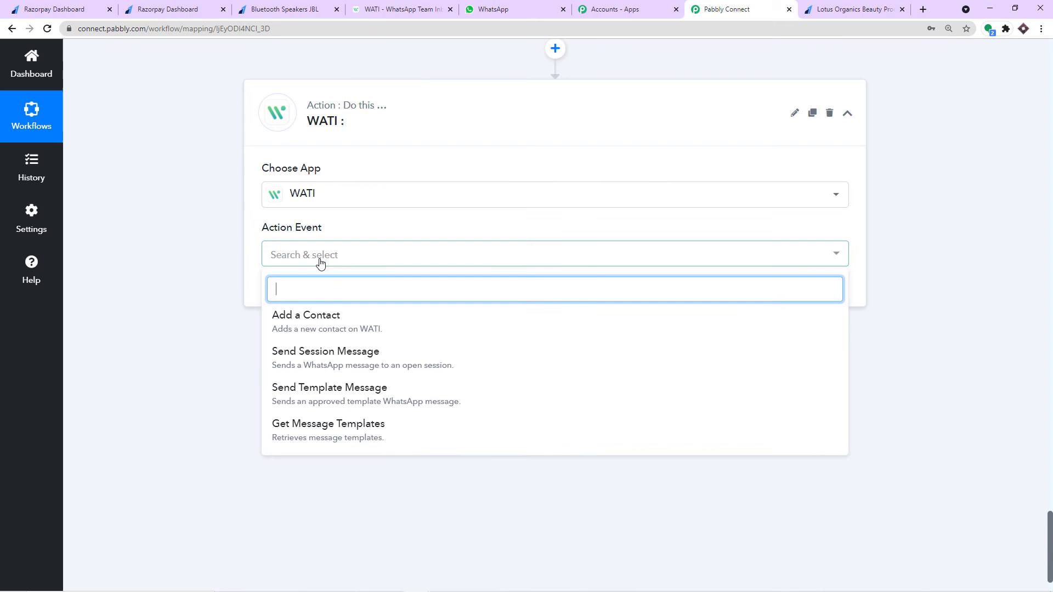
left_click(317, 399)
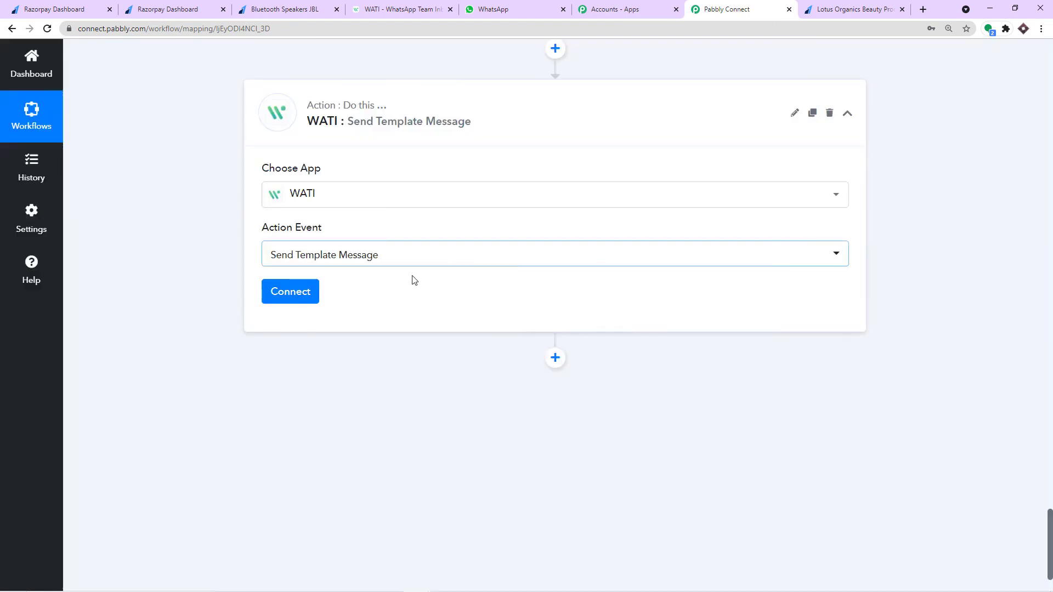
left_click(293, 296)
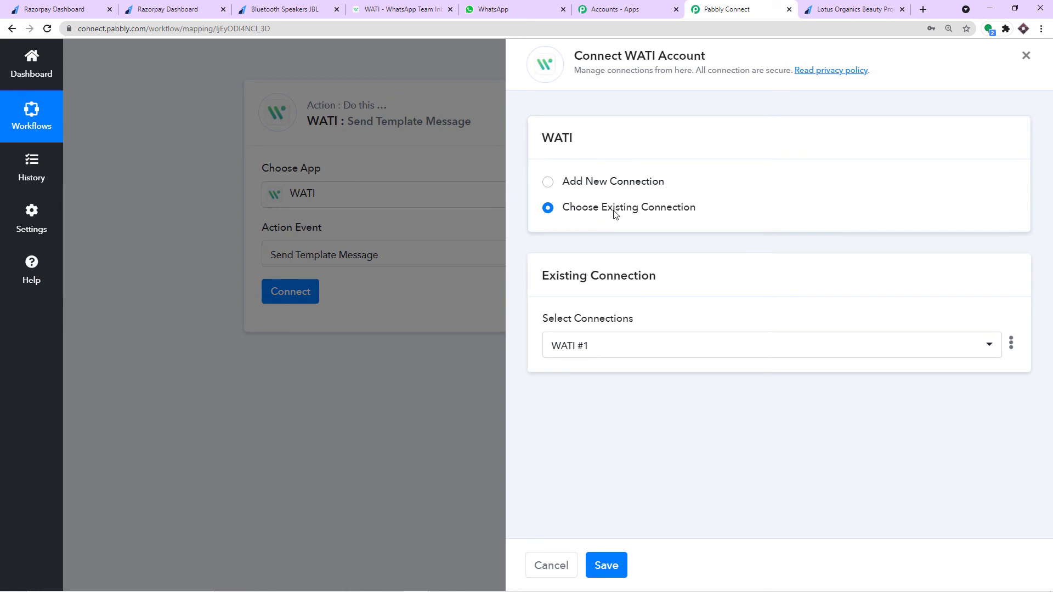
- Connect the new WATI step through the existing WATI #28 connection
left_click(594, 353)
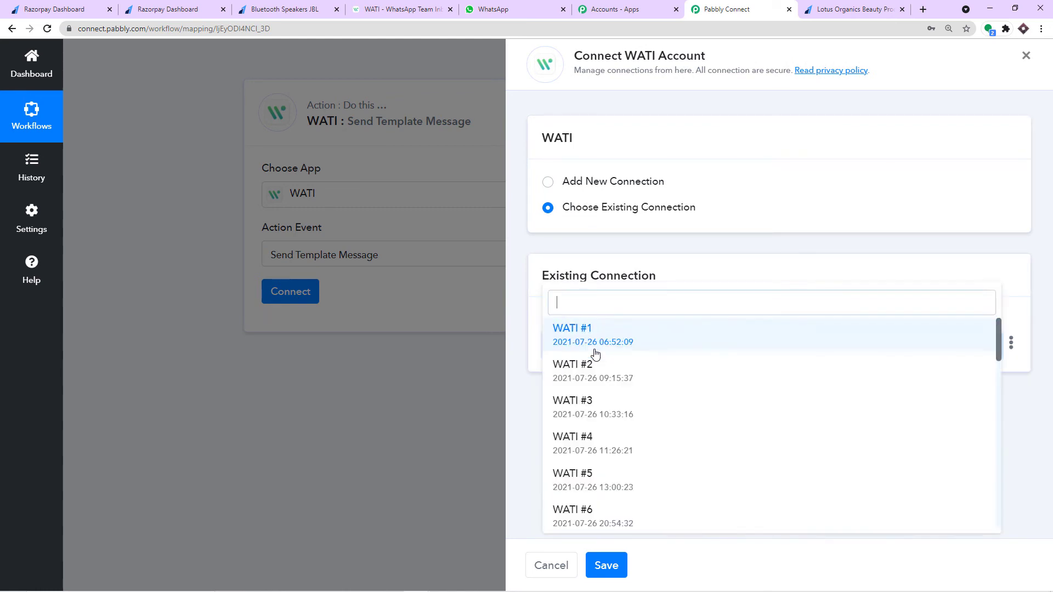
scroll(665, 377, "down", 8)
scroll(667, 379, "down", 5)
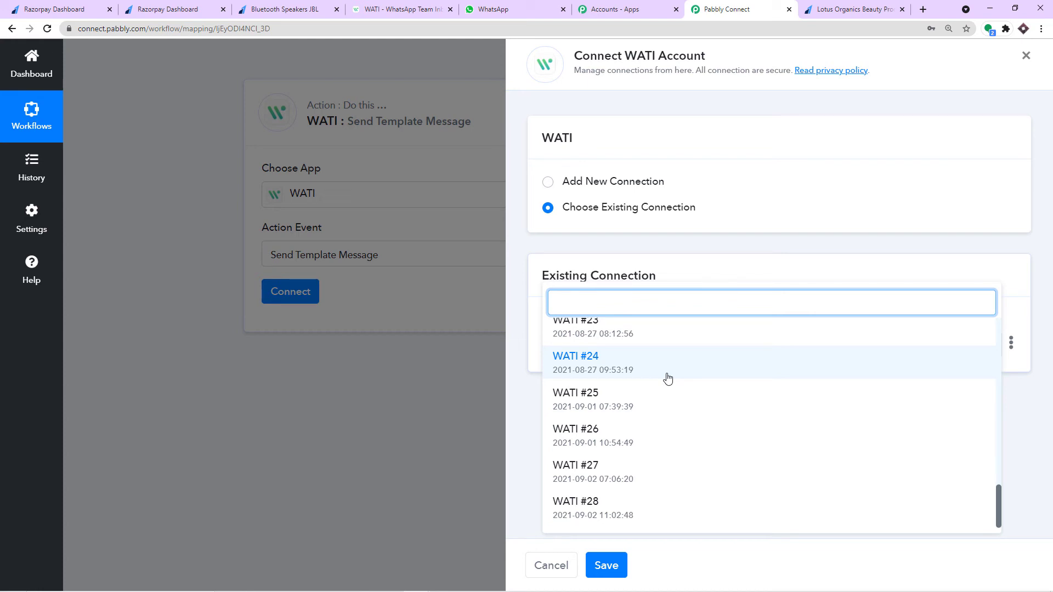
left_click(593, 507)
left_click(609, 560)
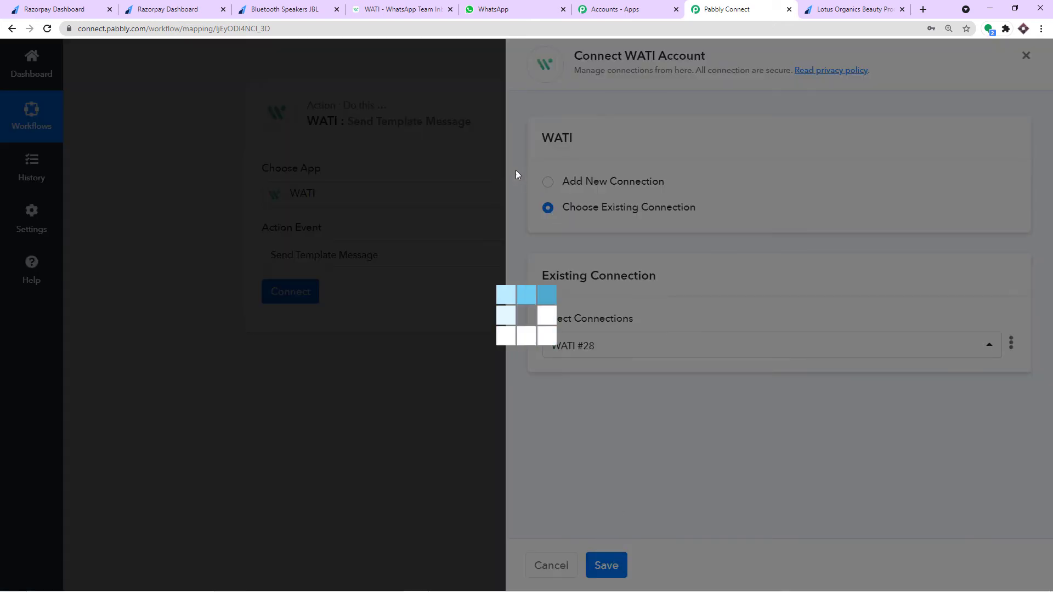
scroll(510, 172, "down", 3)
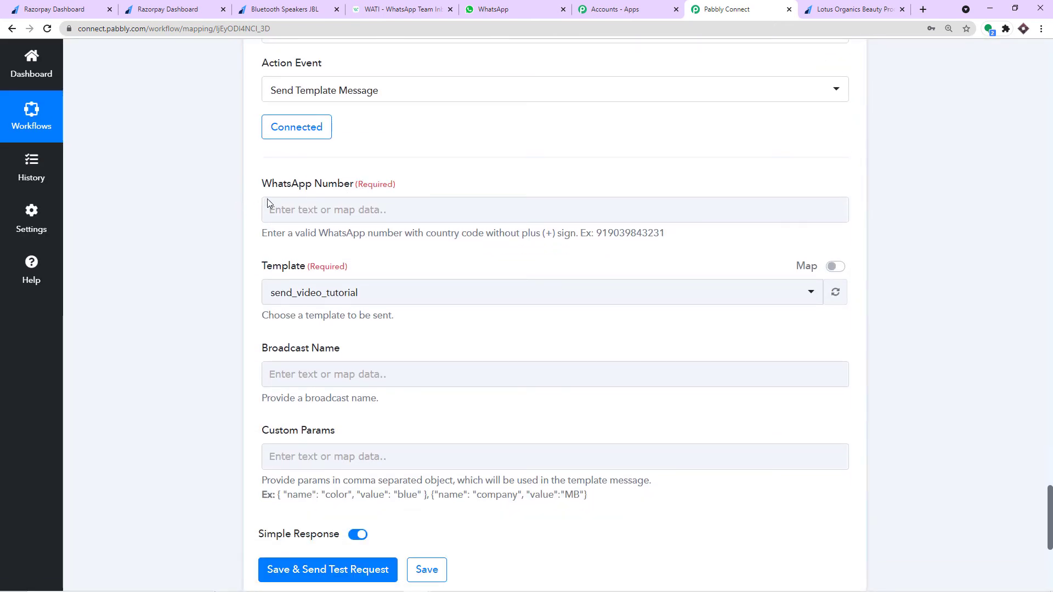
- Paste the admin's WhatsApp number and prefix it with country code 91
left_click(362, 215)
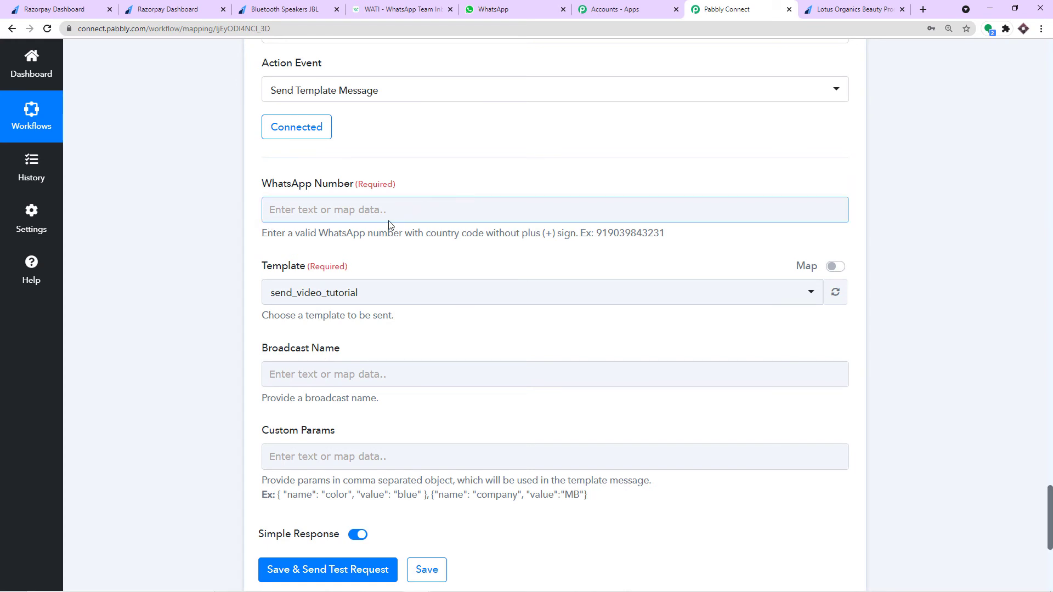
scroll(329, 233, "down", 1)
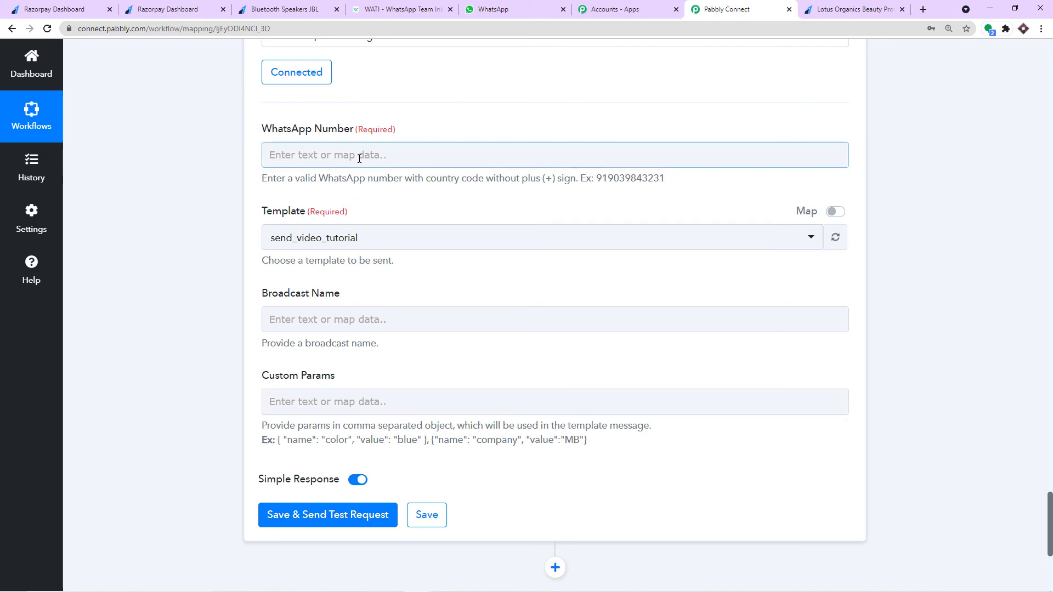
left_click(554, 159)
key("ctrl+v")
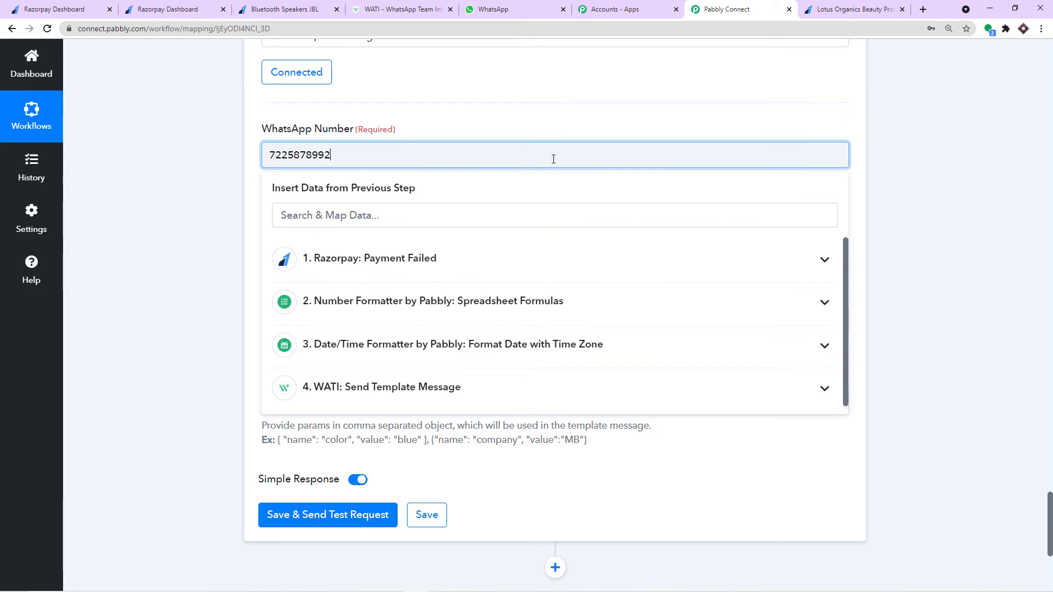
left_click(517, 118)
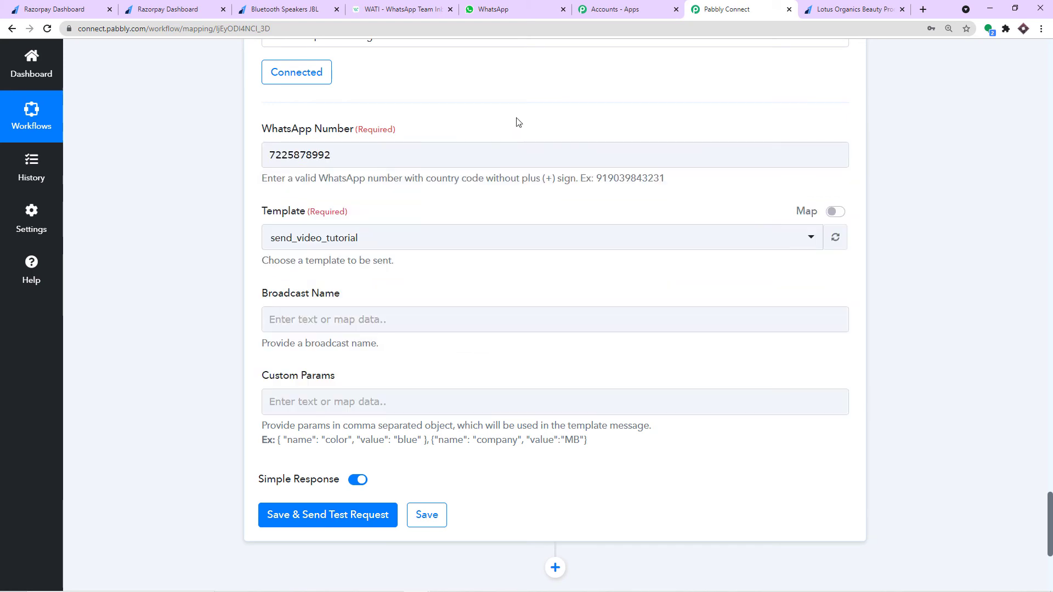
left_click(269, 155)
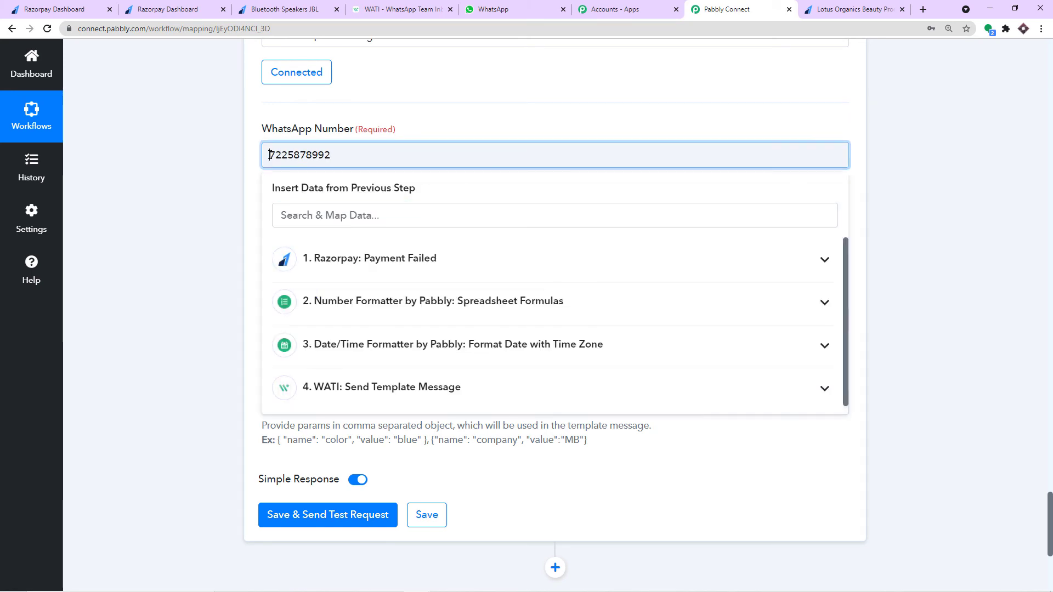
type("91")
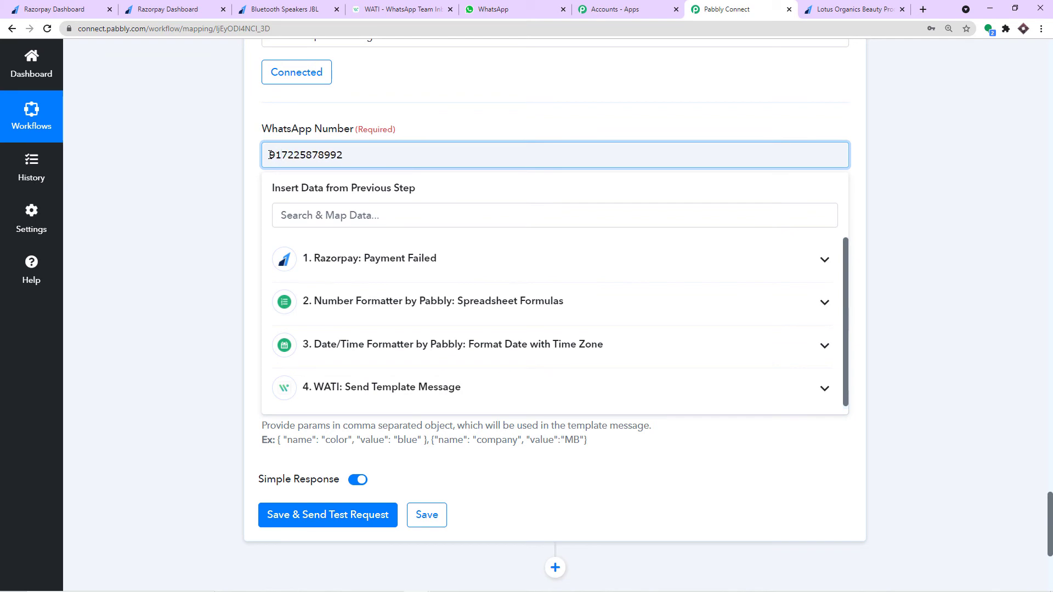
left_click(392, 124)
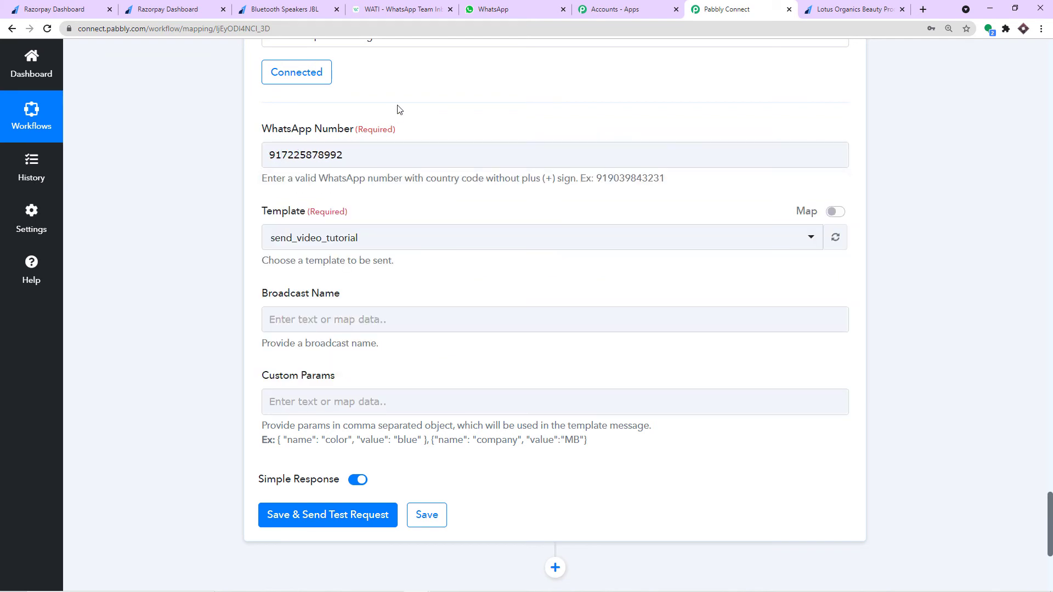
- Choose the payment_failure_message_for_admin template, then bring up WATI's broadcast list
left_click(419, 246)
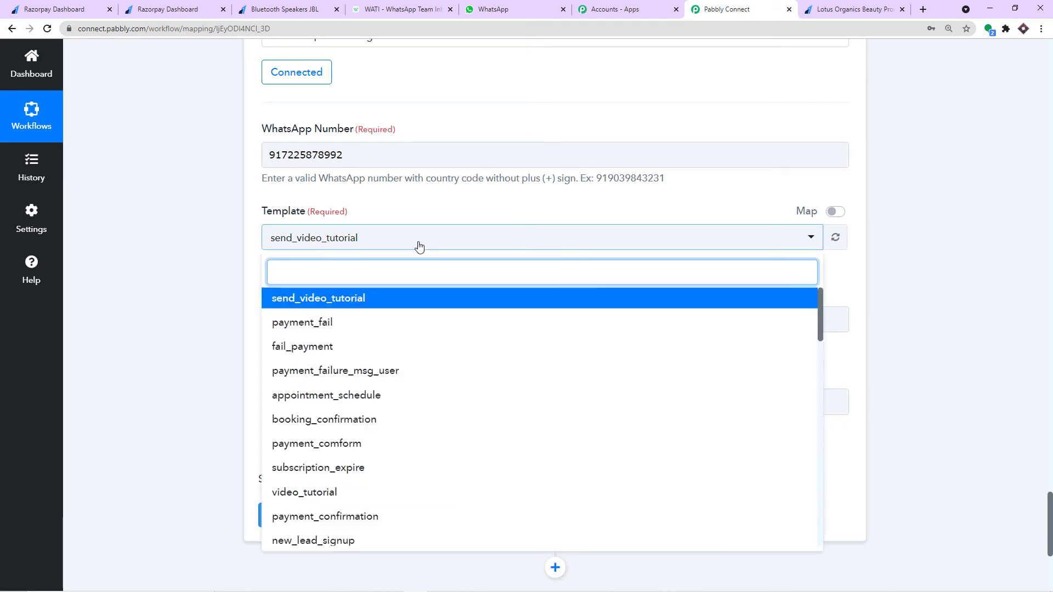
type("paym")
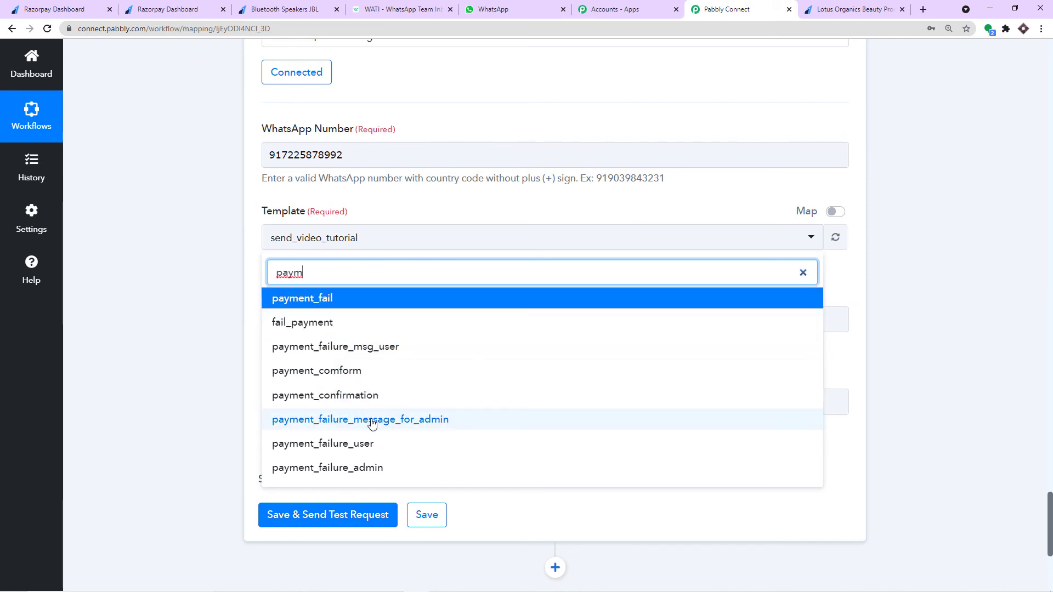
left_click(372, 421)
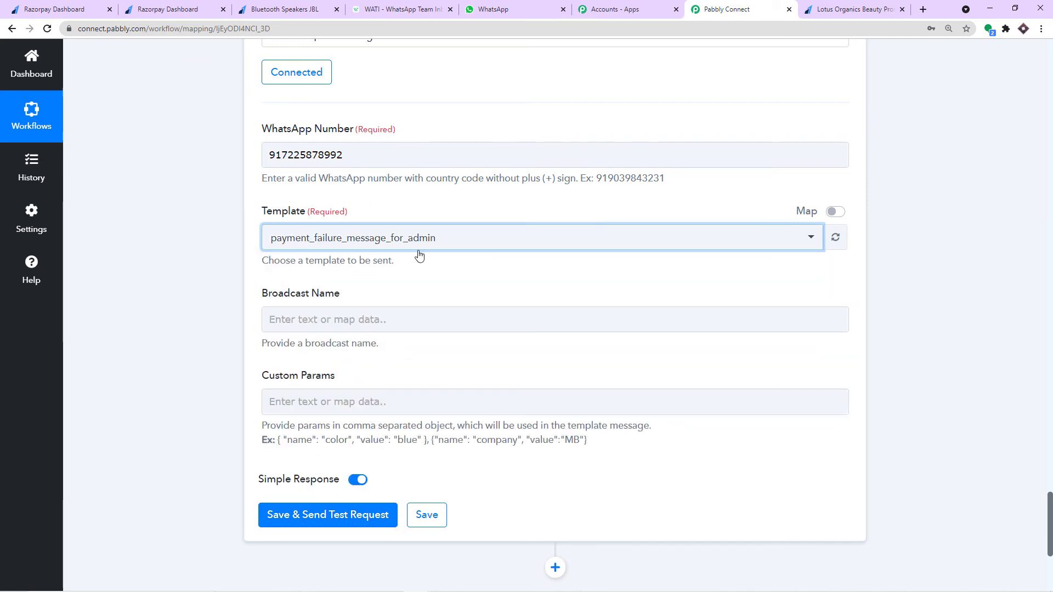
left_click(355, 7)
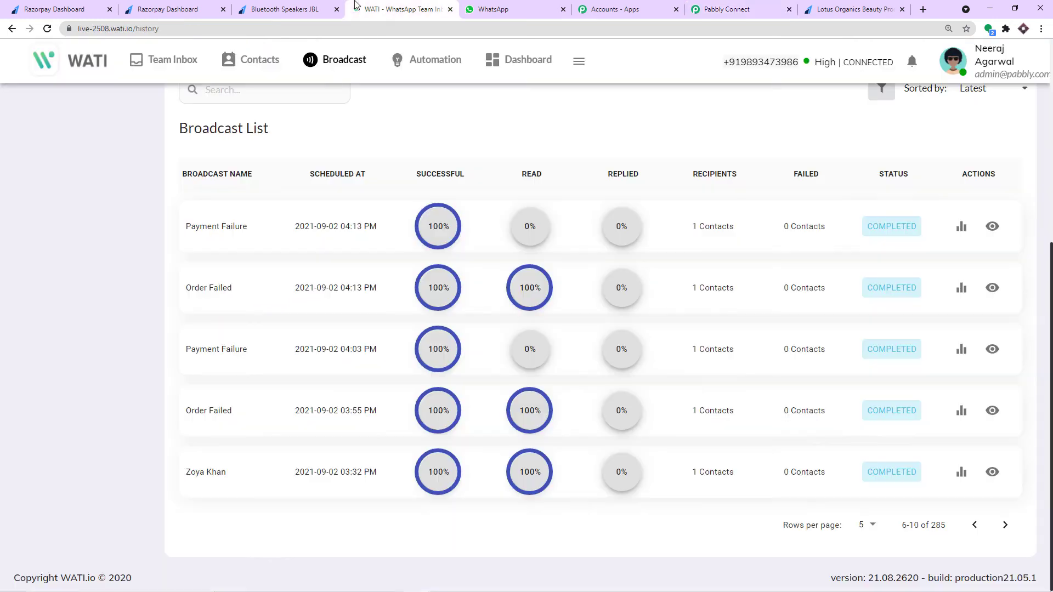
scroll(291, 153, "up", 3)
- Search WATI's Template Messages for the payment template
left_click(257, 250)
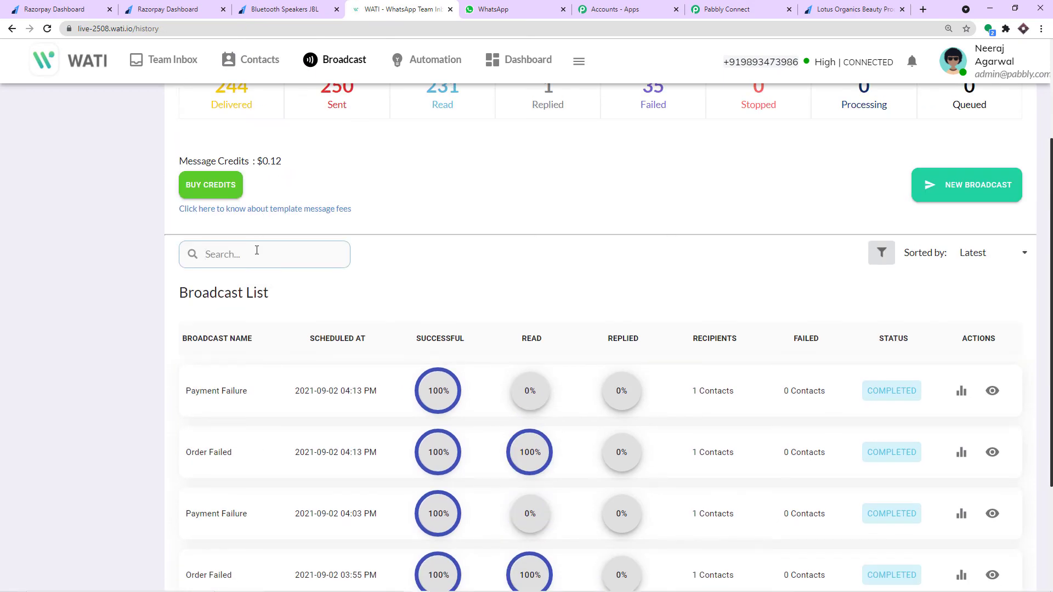
type("payen")
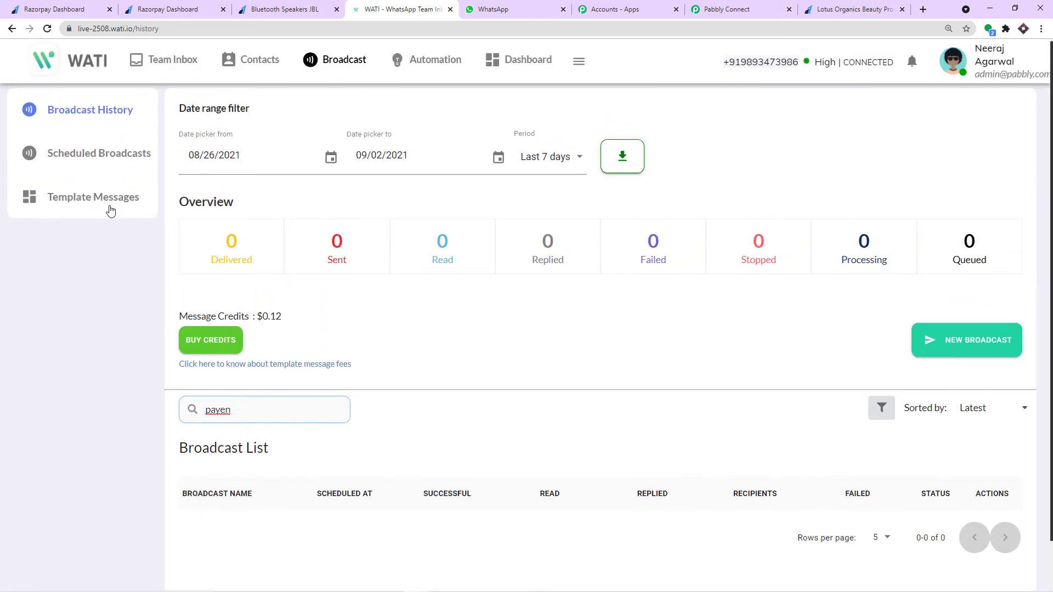
left_click(110, 206)
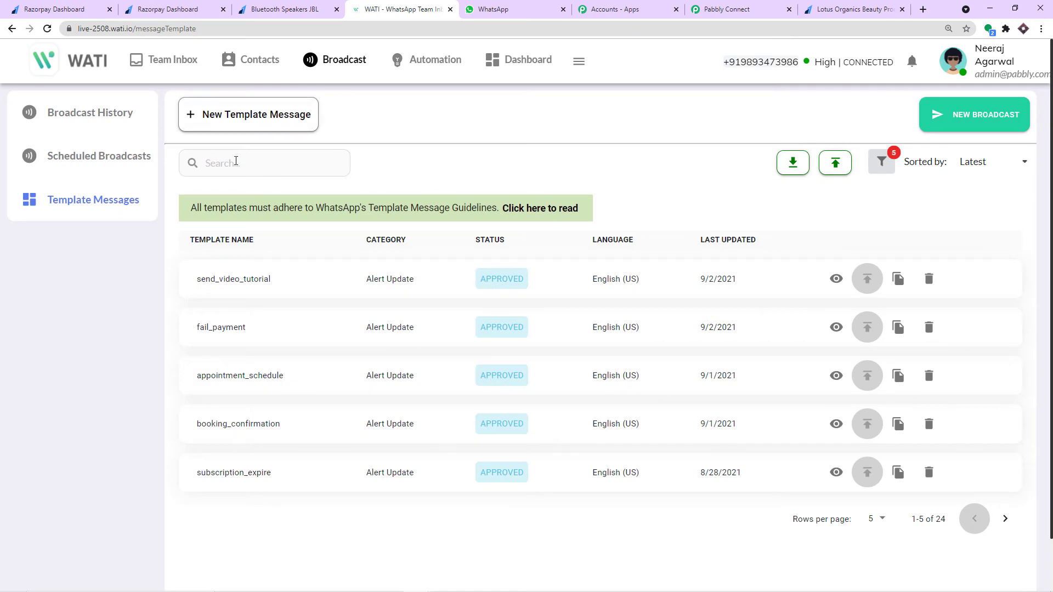
left_click(236, 160)
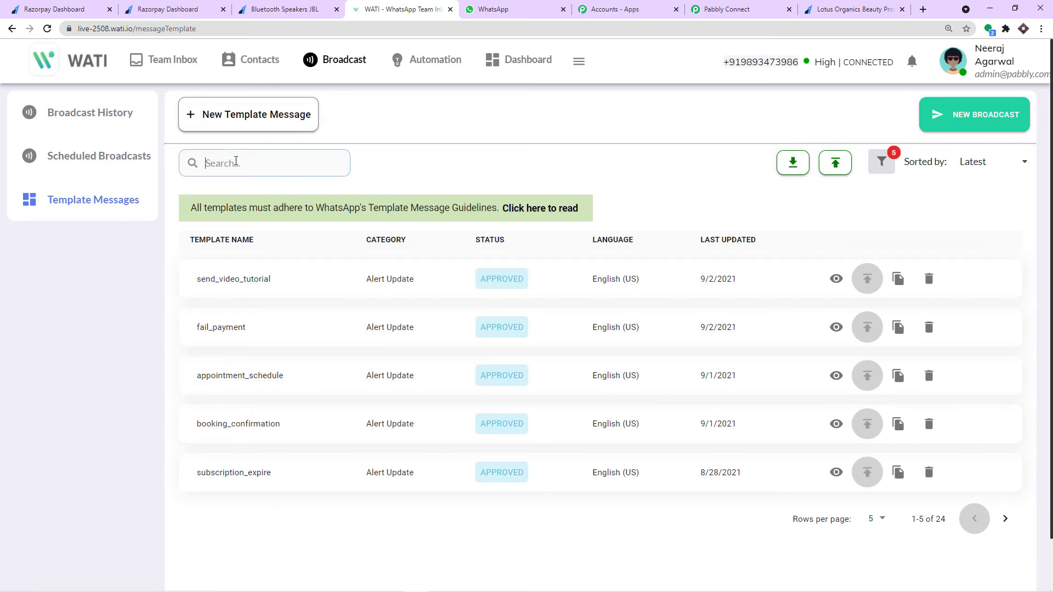
type("payment")
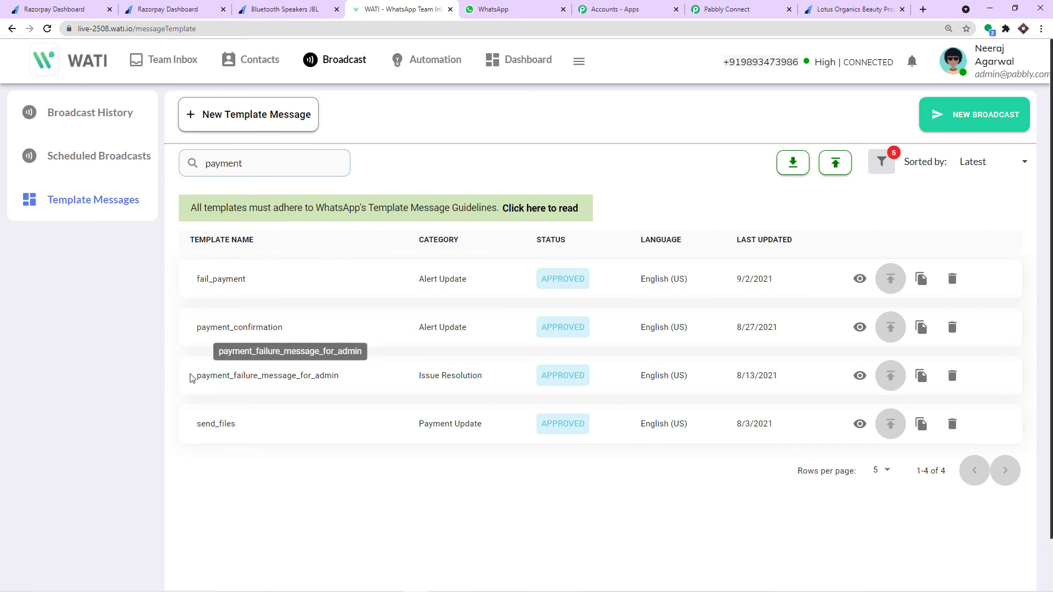
- Read payment_failure_message_for_admin's body variables: amount, email_id, order_id and date
left_click(860, 378)
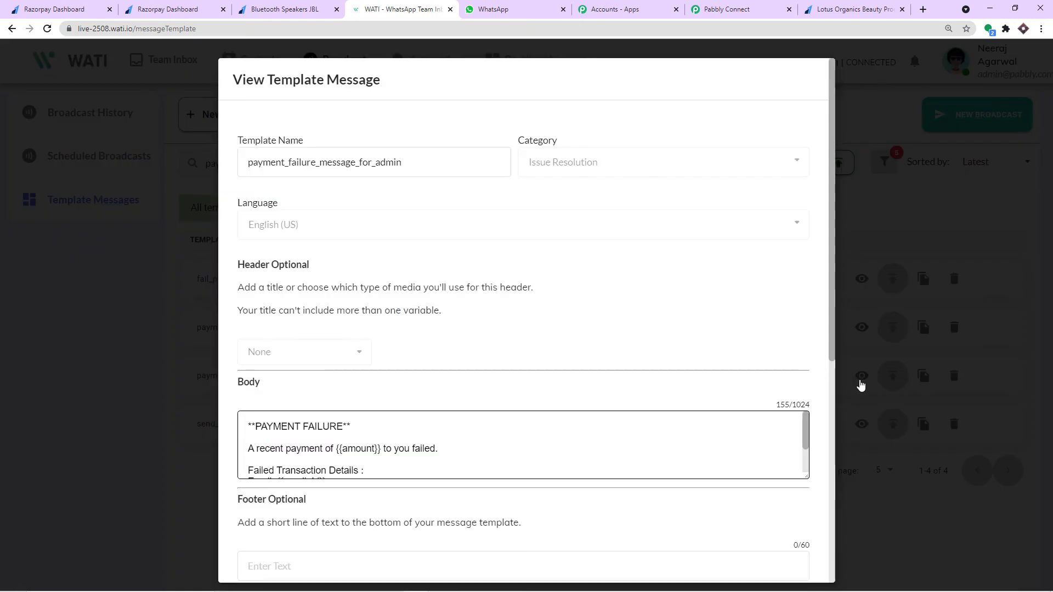
scroll(615, 393, "down", 1)
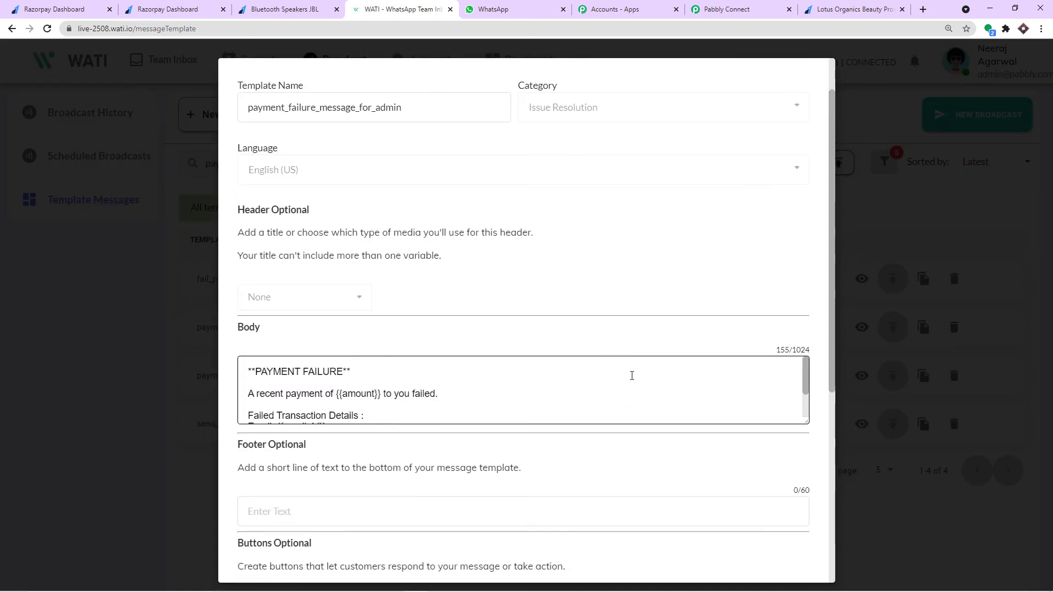
scroll(591, 375, "down", 1)
scroll(579, 373, "up", 1)
scroll(362, 391, "down", 1)
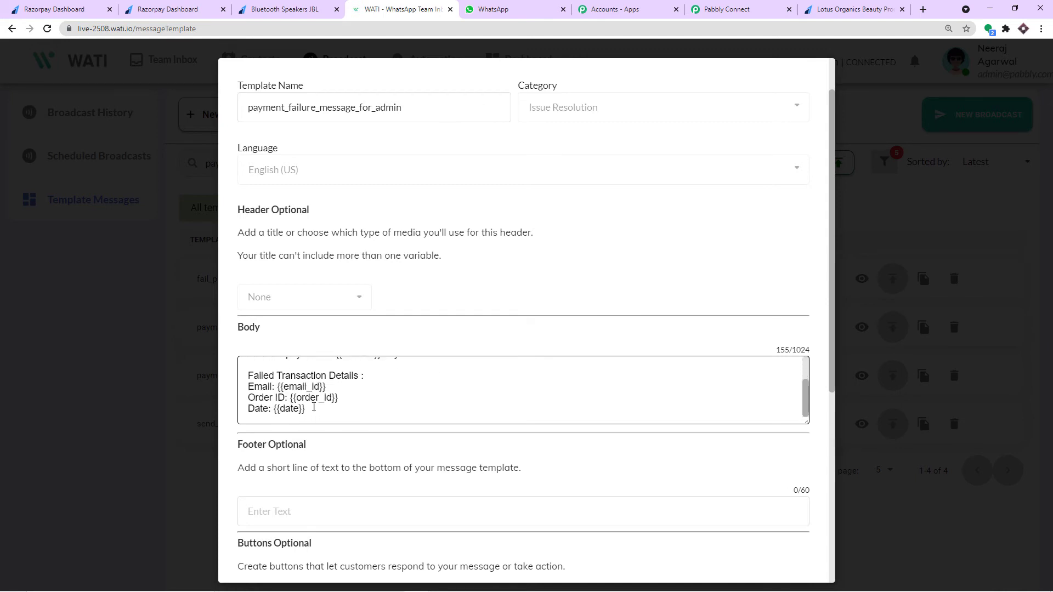
scroll(314, 408, "down", 1)
scroll(398, 349, "up", 2)
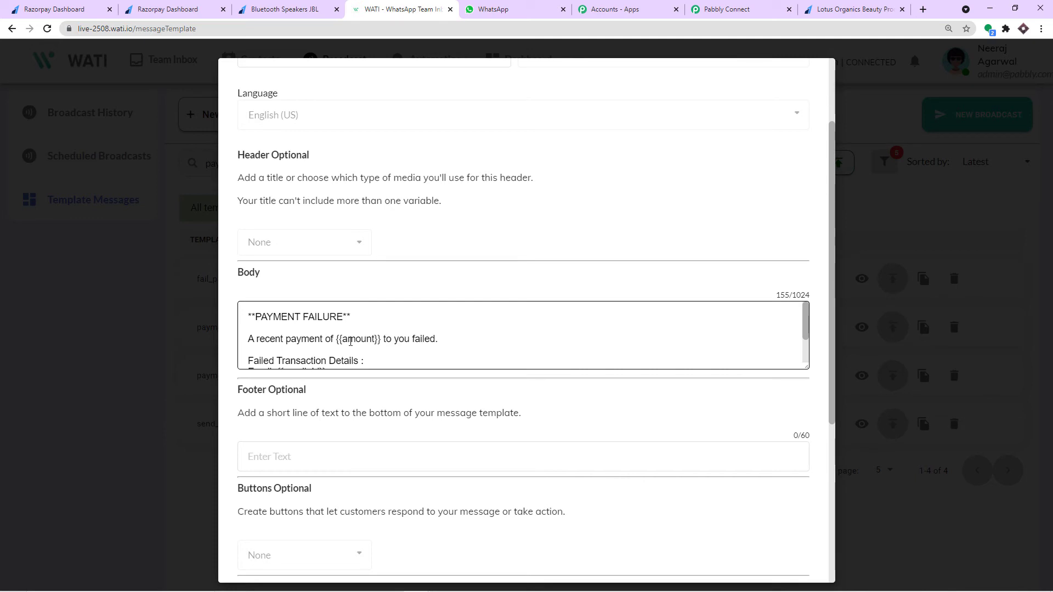
scroll(340, 338, "down", 1)
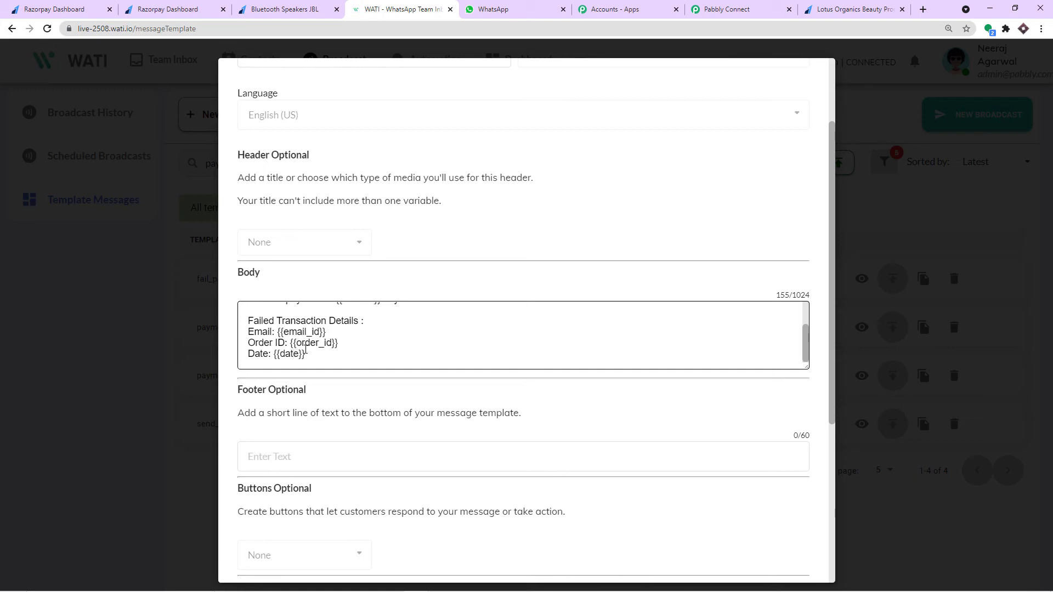
- Paste the example parameter object into Custom Params and delete its 'color' name
left_click(713, 10)
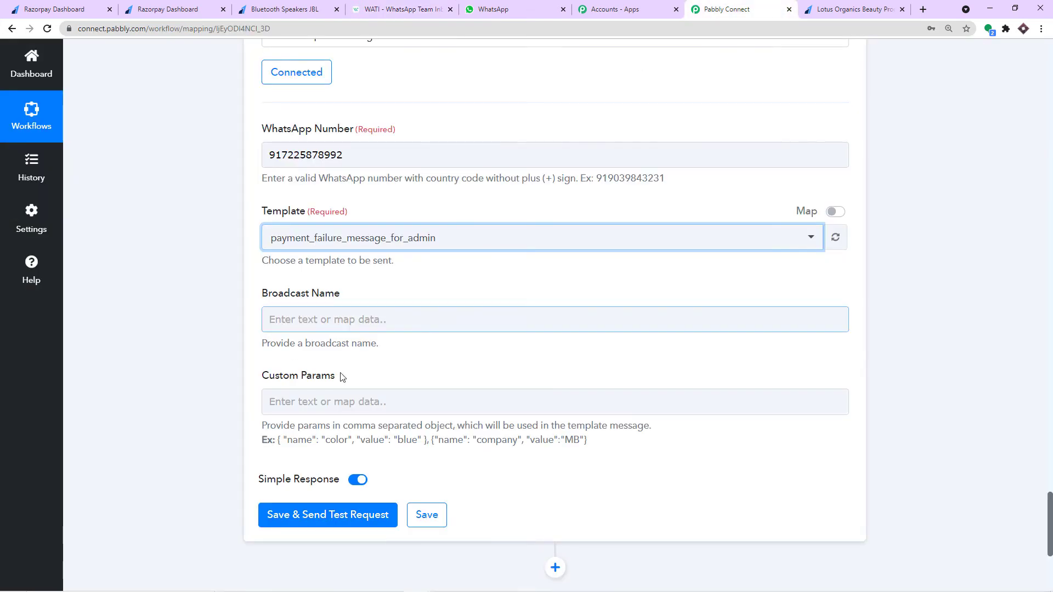
scroll(426, 377, "down", 1)
left_click_drag(427, 385, 278, 383)
right_click(294, 389)
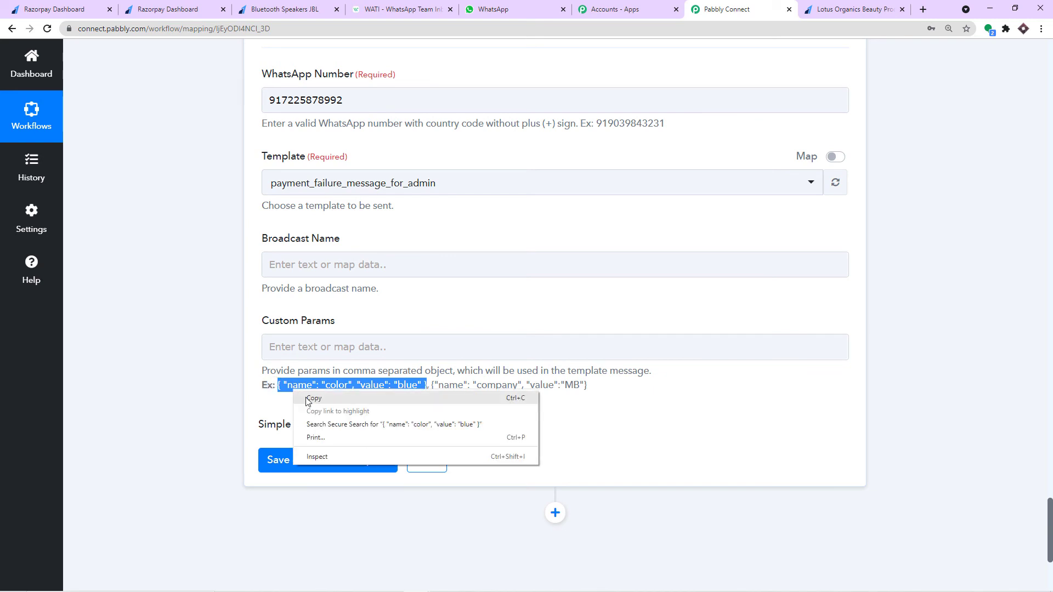
left_click(310, 401)
left_click(317, 346)
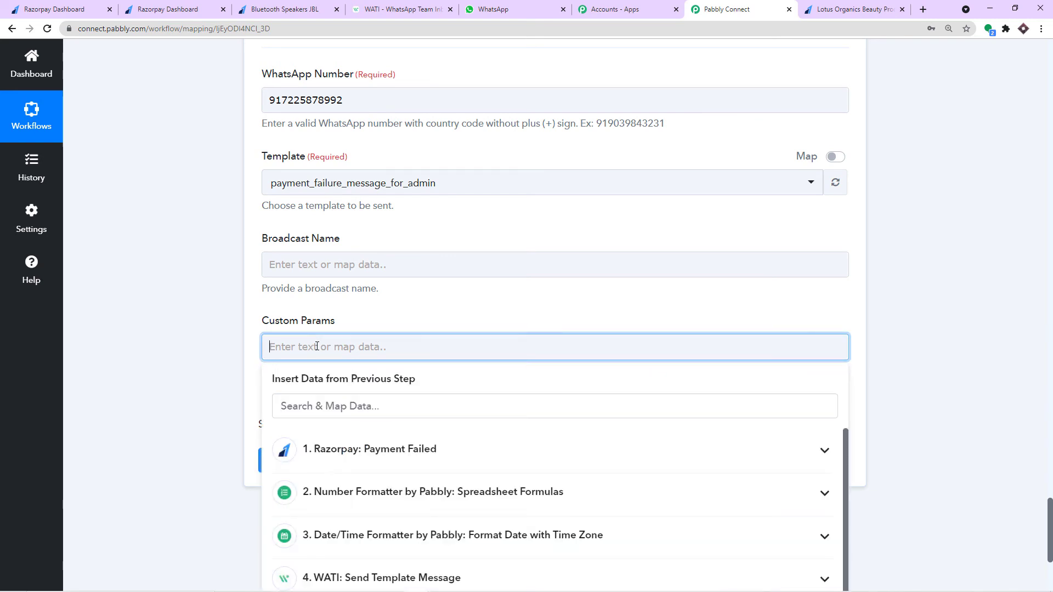
key("ctrl+v")
left_click(383, 319)
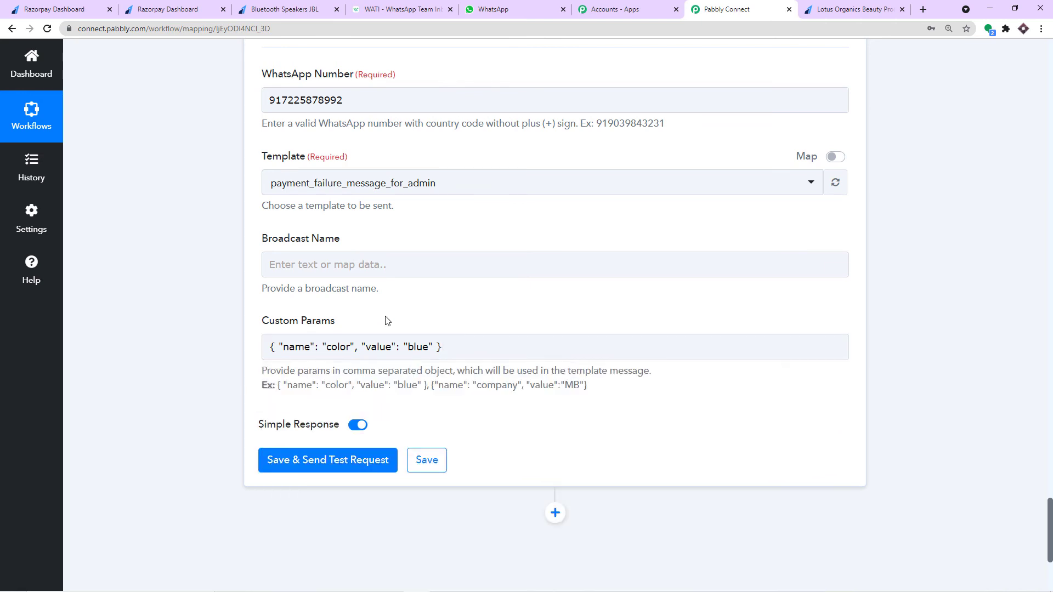
left_click_drag(350, 347, 332, 356)
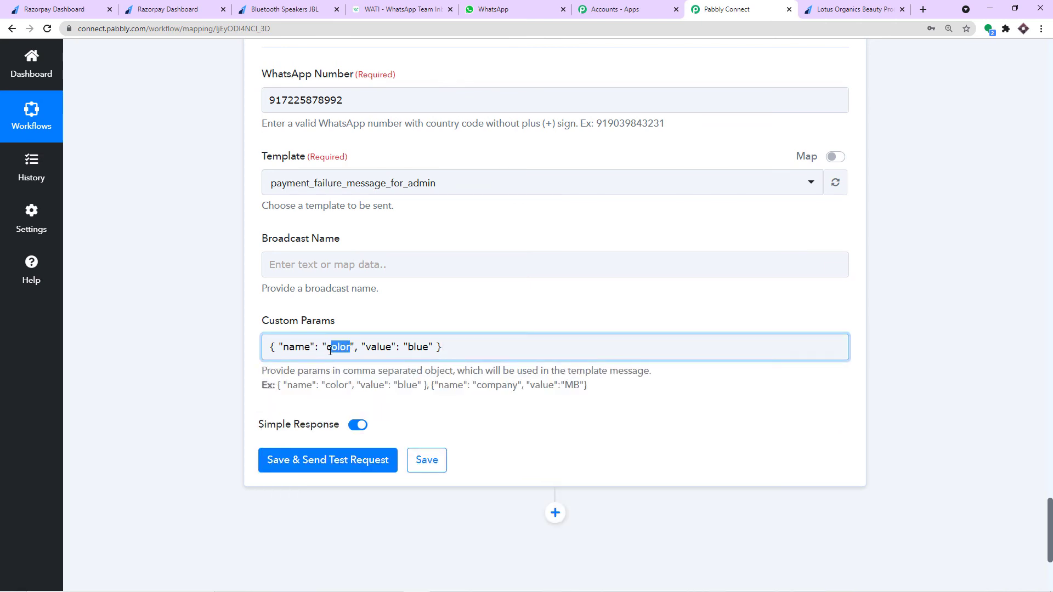
key("BackSpace")
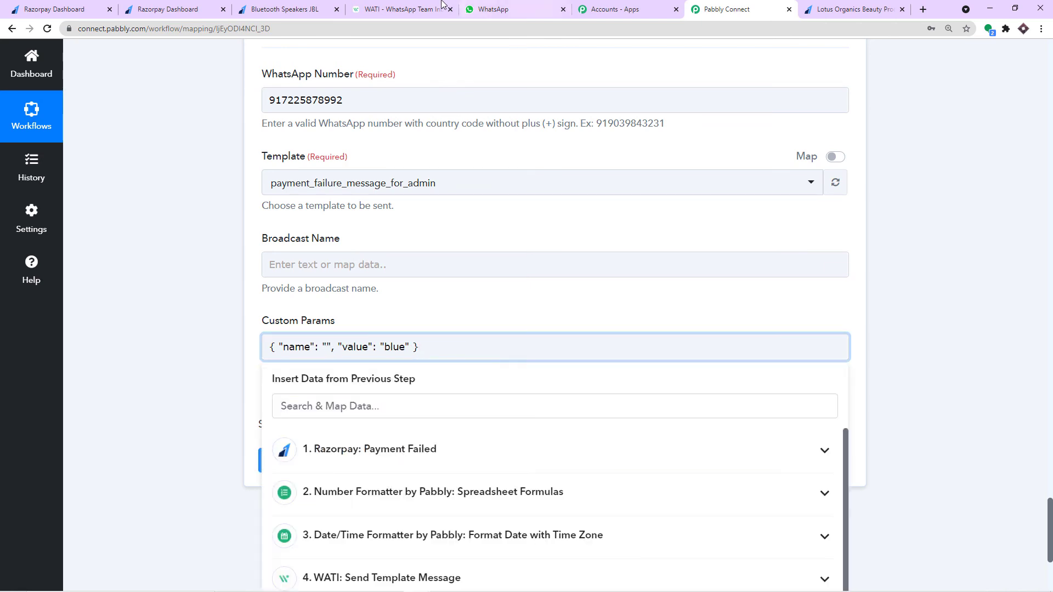
- Copy 'amount' from the WATI template body and paste it as the parameter name
left_click(404, 9)
scroll(320, 335, "up", 3)
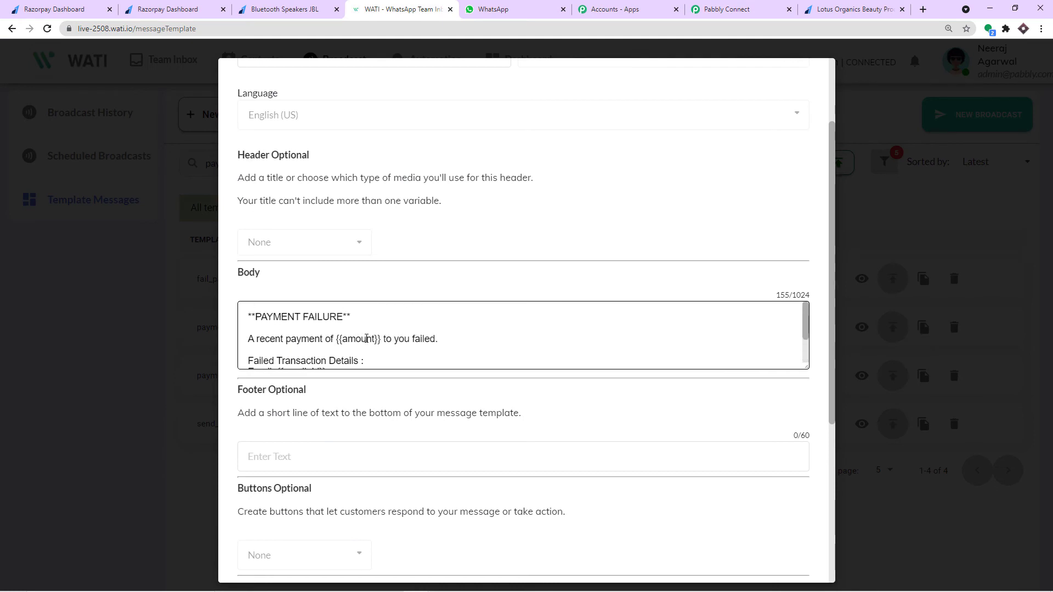
left_click_drag(375, 340, 345, 342)
right_click(353, 338)
left_click(368, 346)
left_click(714, 10)
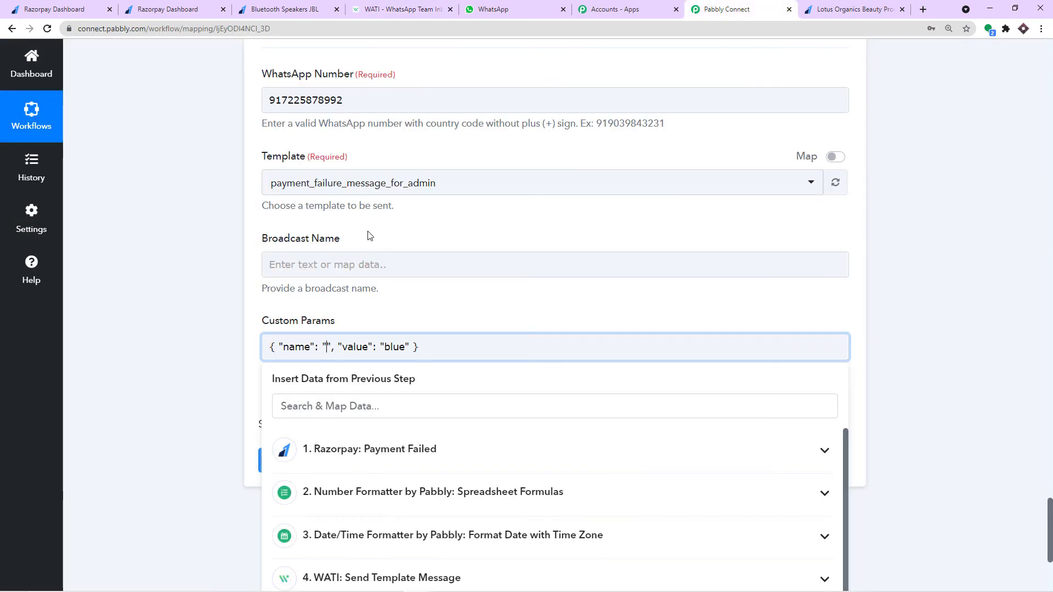
key("ctrl+v")
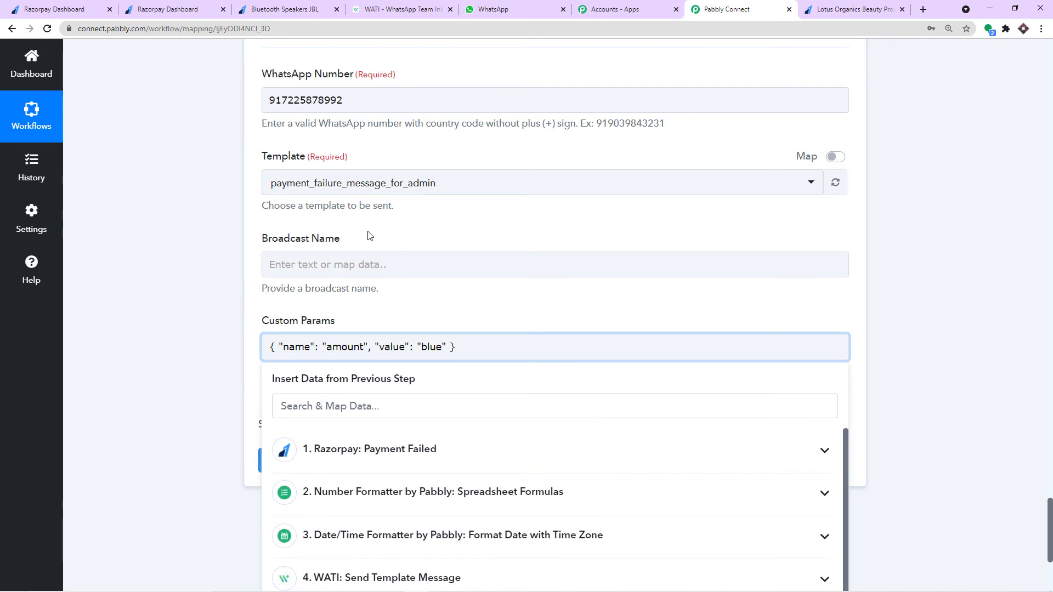
- Compare the raw payment amount 120800 with the Number Formatter's formatted Result 1208
left_click(924, 239)
scroll(846, 332, "up", 7)
scroll(555, 329, "down", 4)
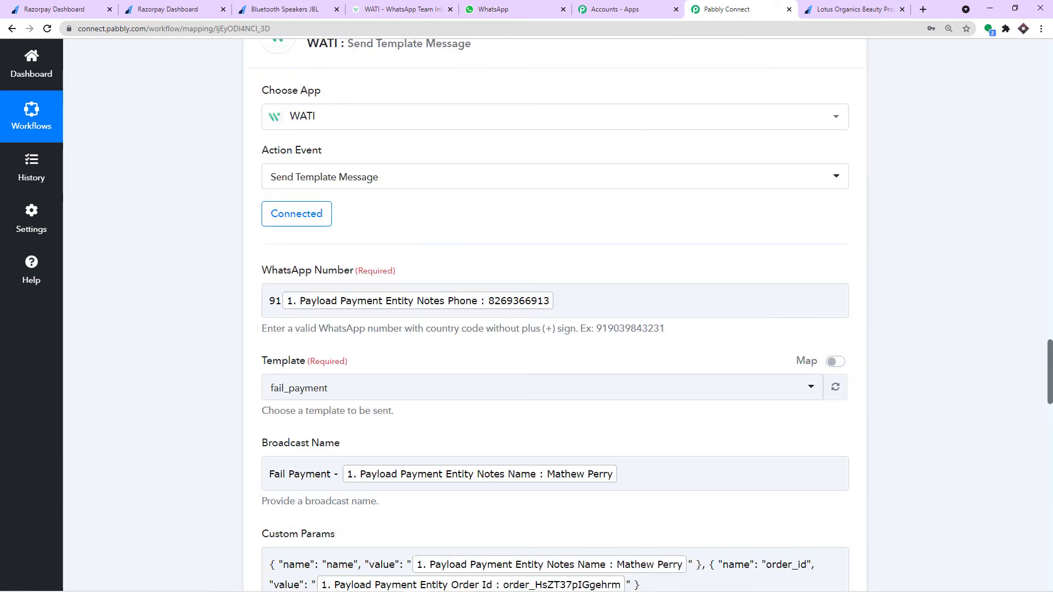
left_click_drag(1051, 366, 1051, 115)
left_click_drag(604, 196, 553, 196)
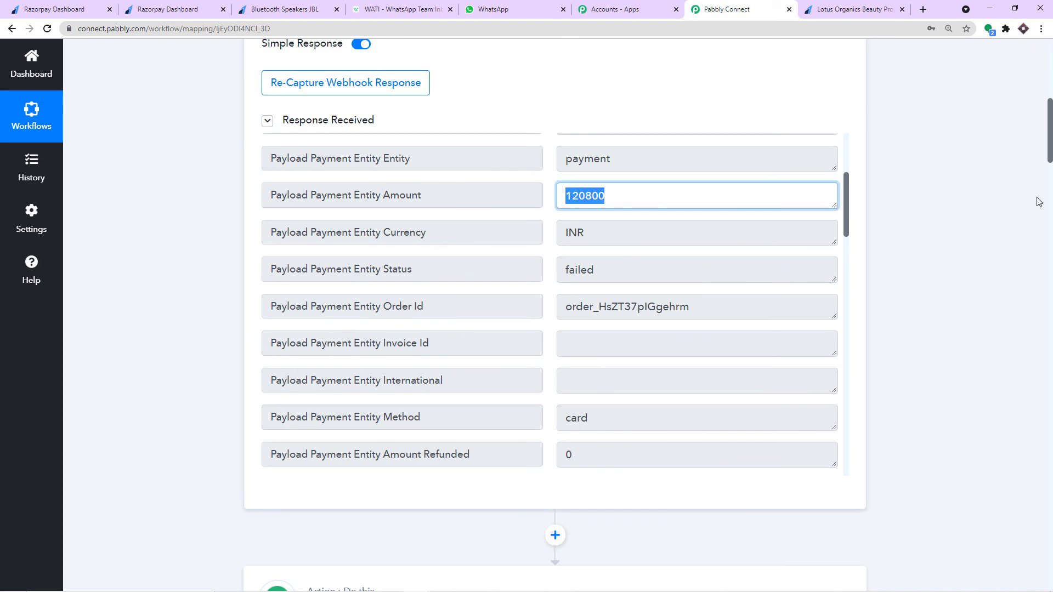
scroll(1032, 220, "down", 12)
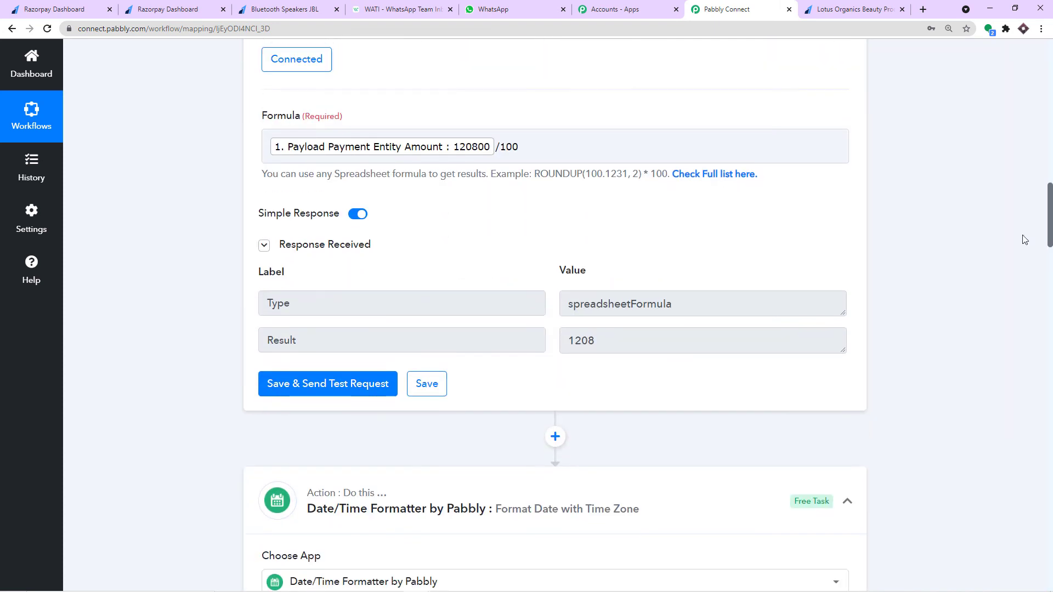
left_click_drag(603, 340, 567, 340)
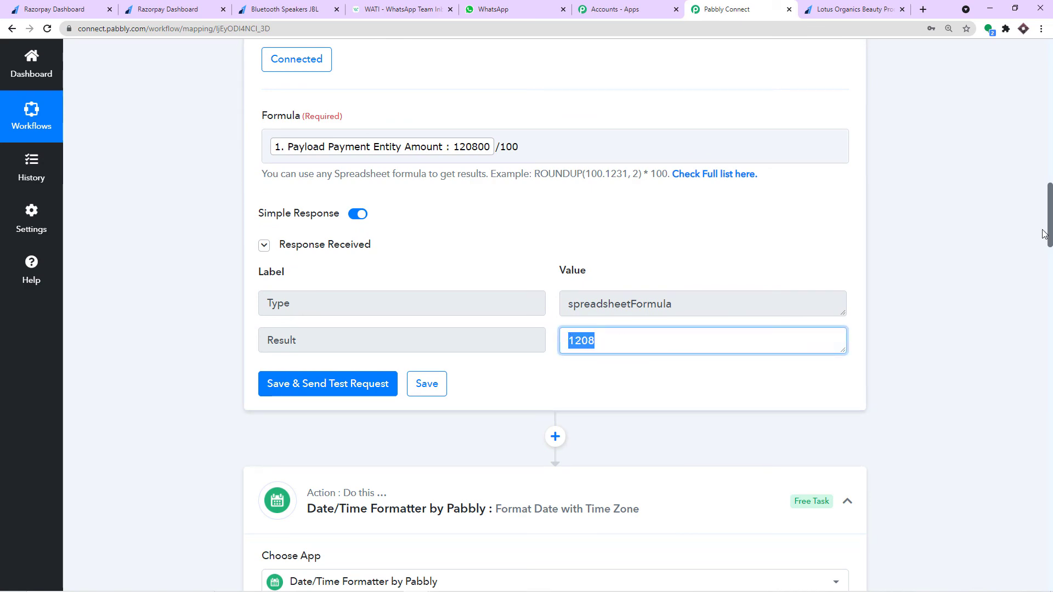
left_click_drag(1049, 240, 1021, 564)
- Replace the 'blue' value with the Number Formatter Result (1208) for the amount parameter
left_click(445, 206)
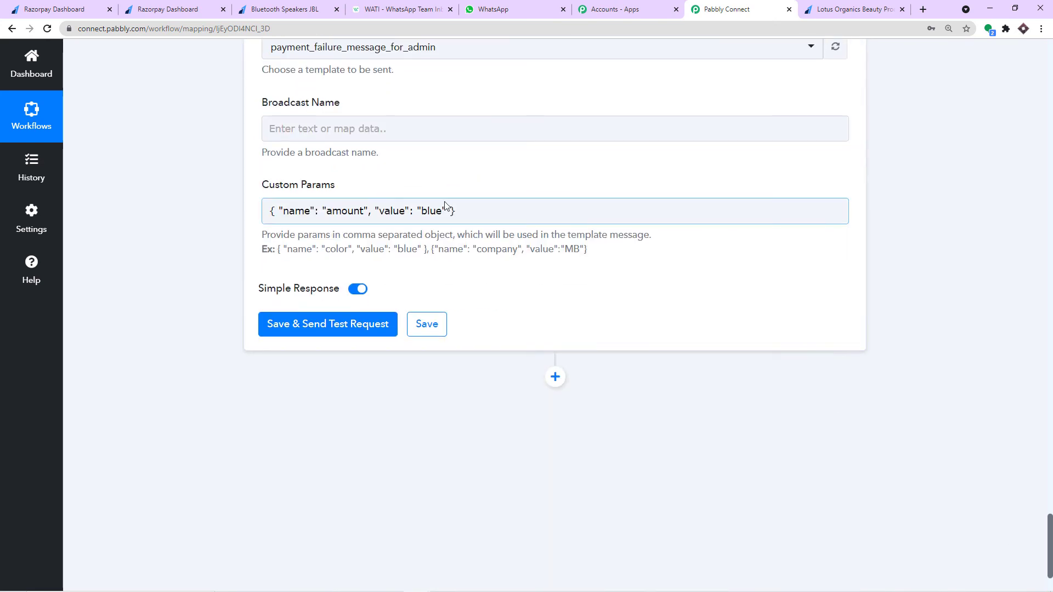
left_click_drag(437, 211, 421, 212)
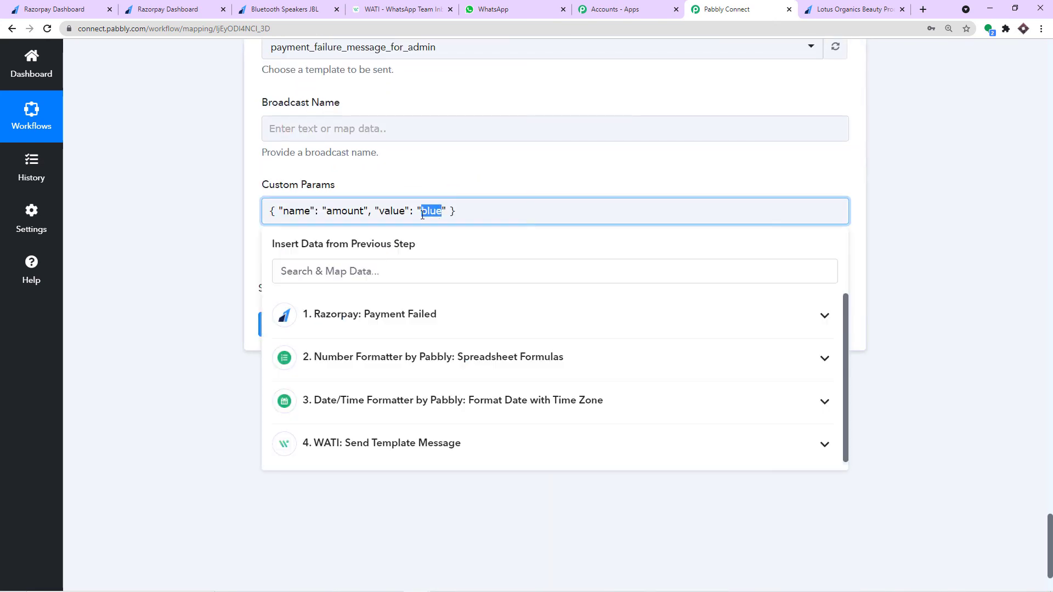
key("BackSpace")
left_click(428, 317)
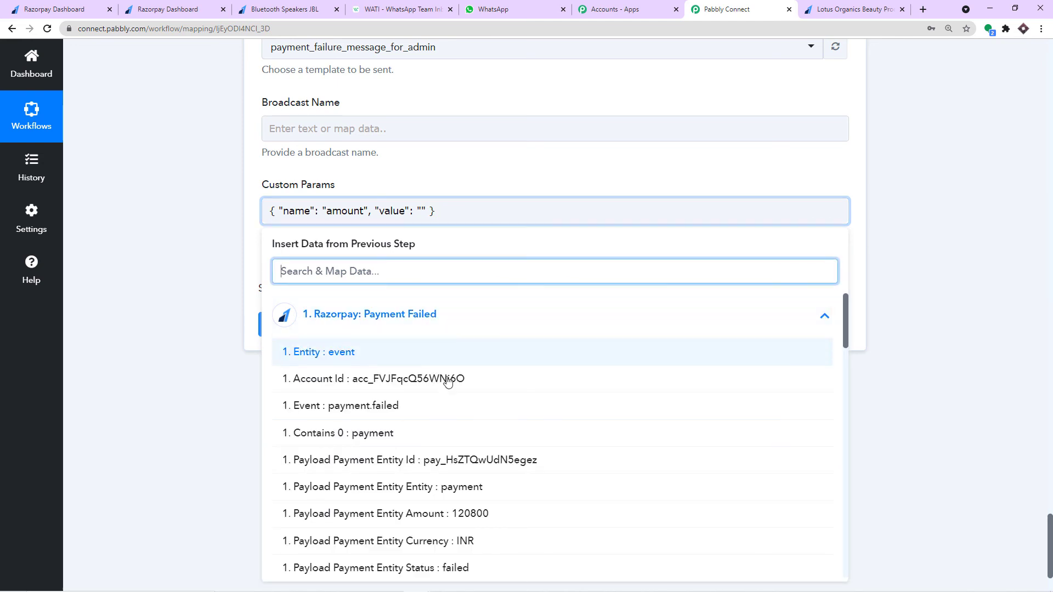
scroll(455, 395, "down", 2)
scroll(460, 412, "down", 20)
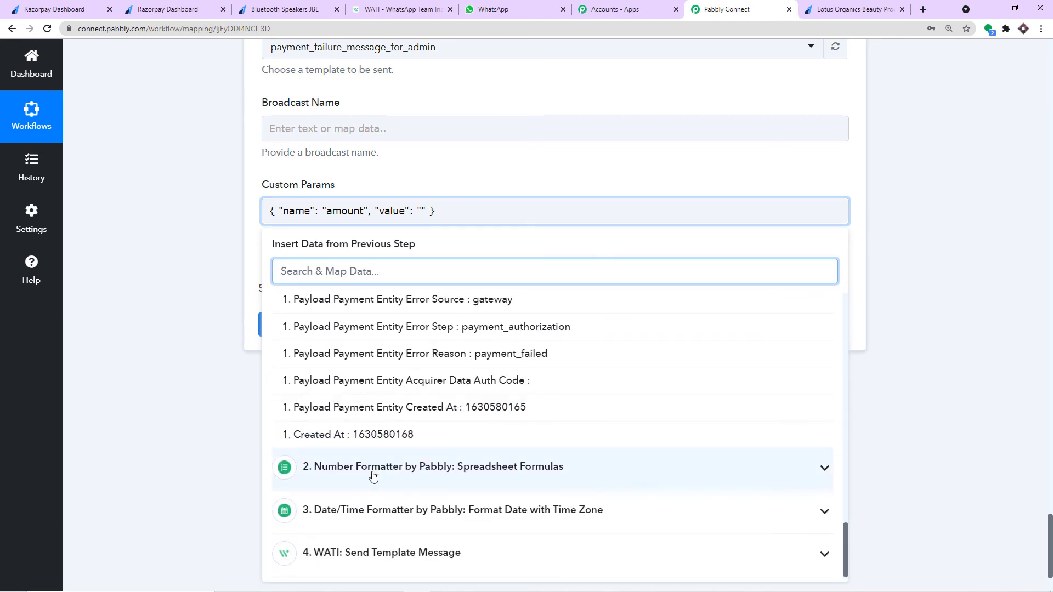
left_click(373, 469)
scroll(417, 472, "down", 1)
left_click(369, 477)
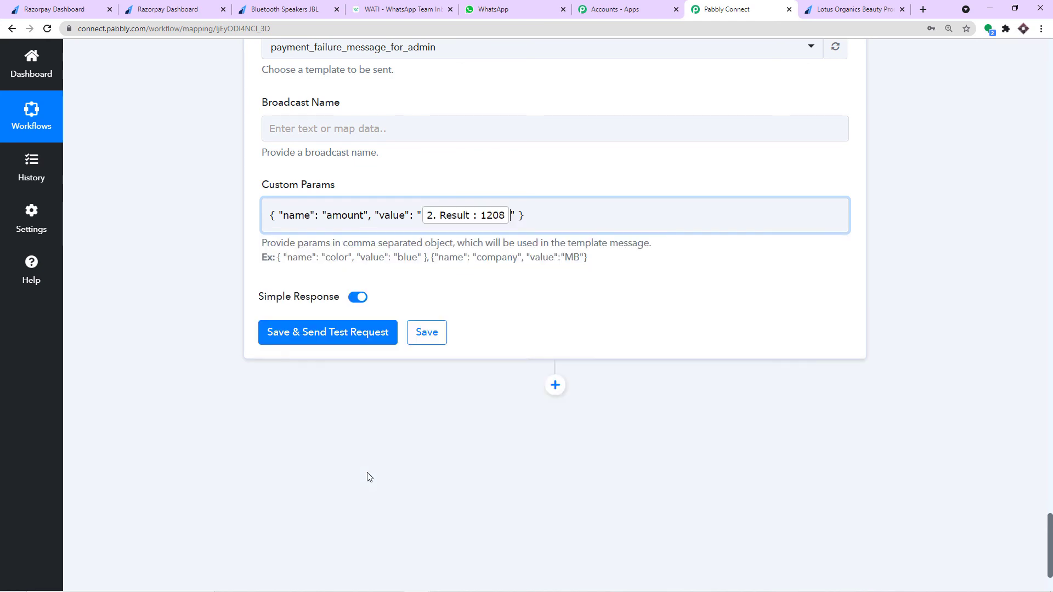
left_click(538, 164)
left_click(536, 217)
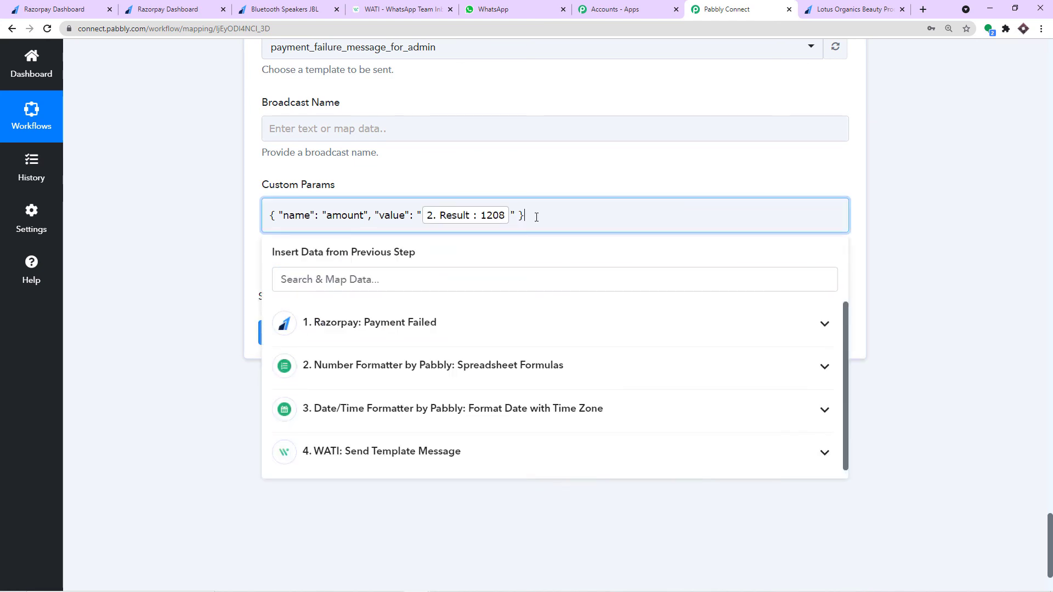
left_click(538, 177)
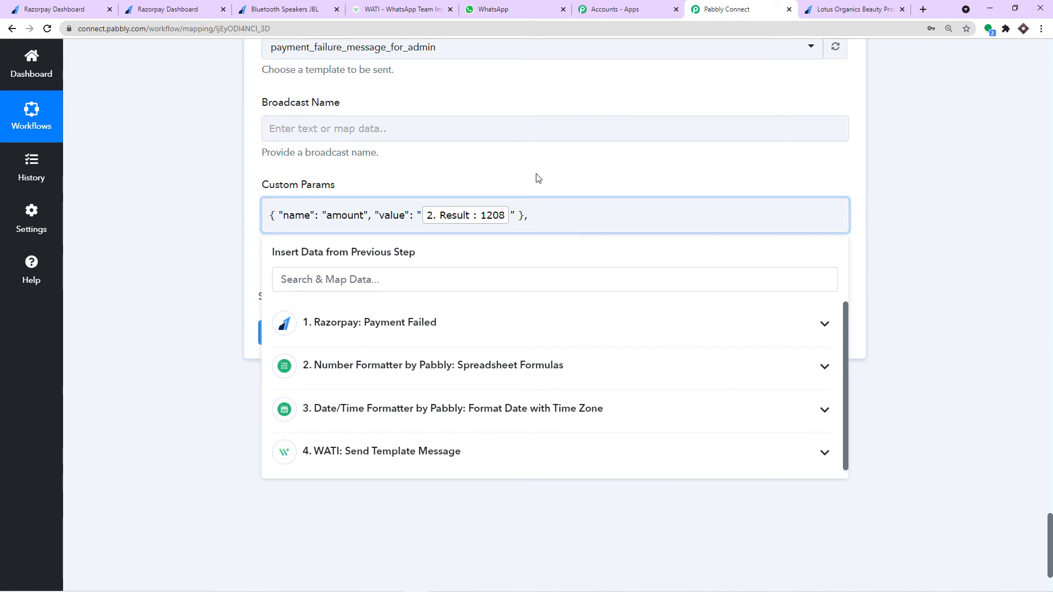
left_click(410, 4)
scroll(340, 336, "down", 1)
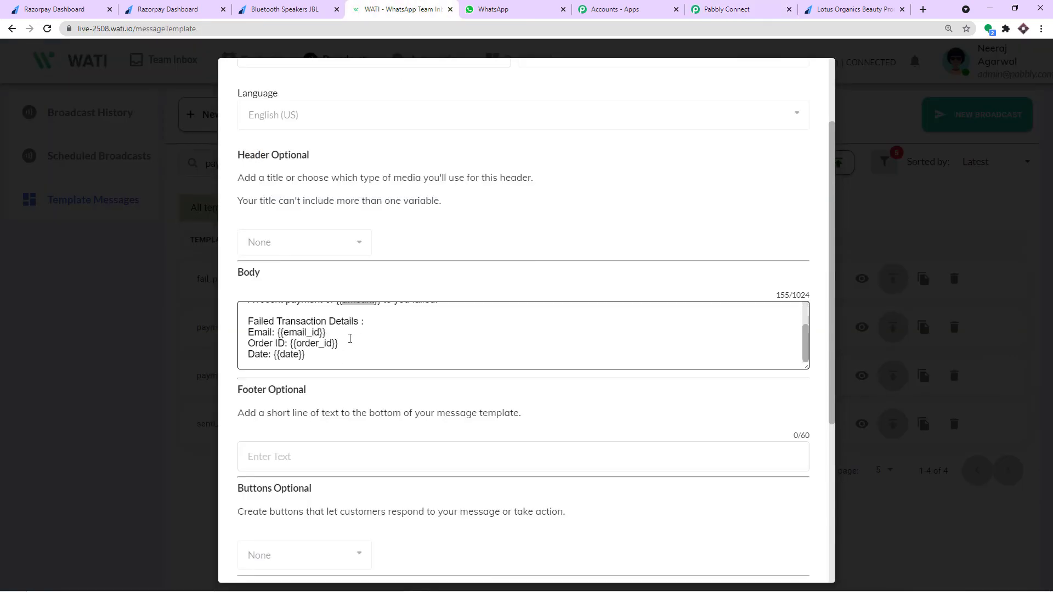
- Paste a second copy of the example parameter object into Custom Params and clear its name
left_click(702, 10)
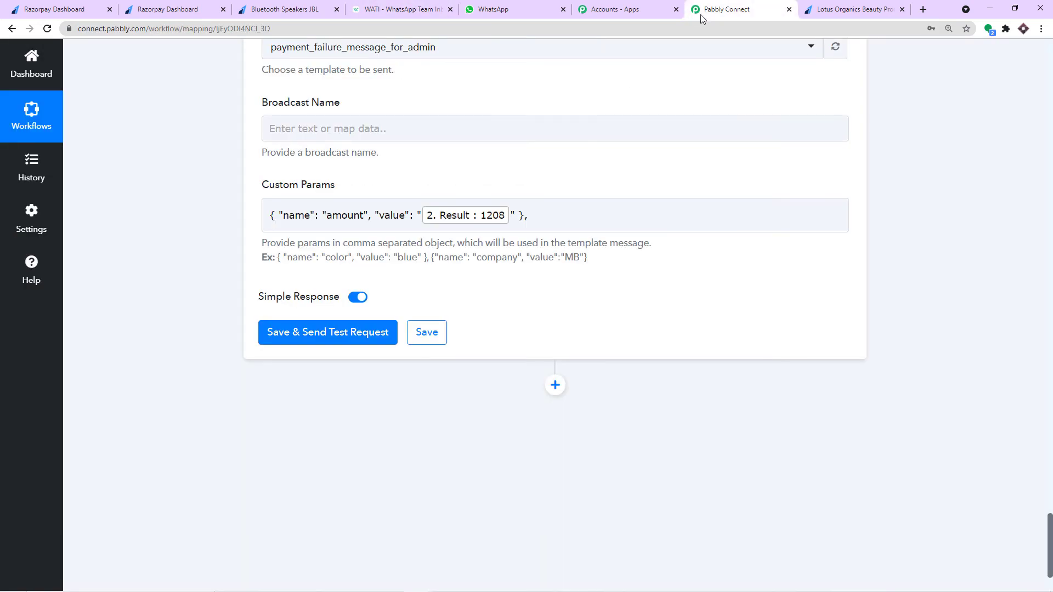
left_click_drag(426, 257, 279, 255)
left_click(548, 215)
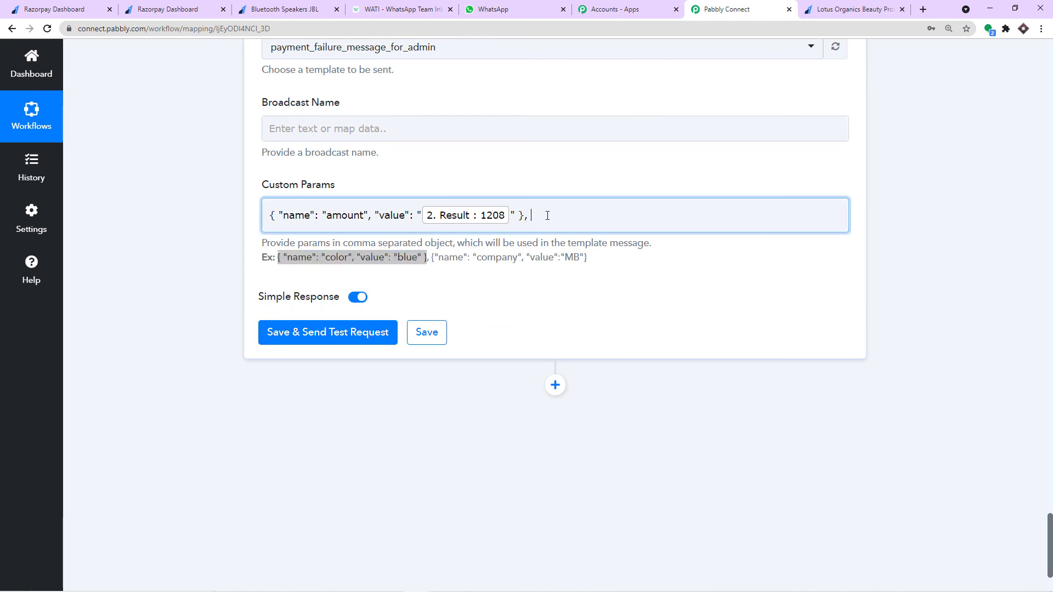
key("ctrl+v")
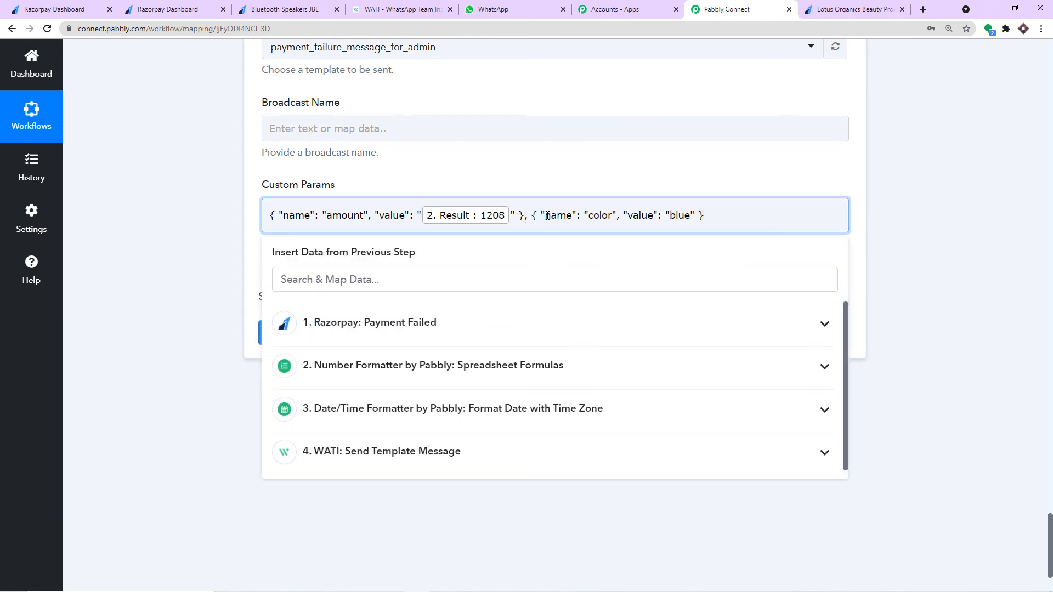
left_click_drag(612, 213, 591, 221)
key("BackSpace")
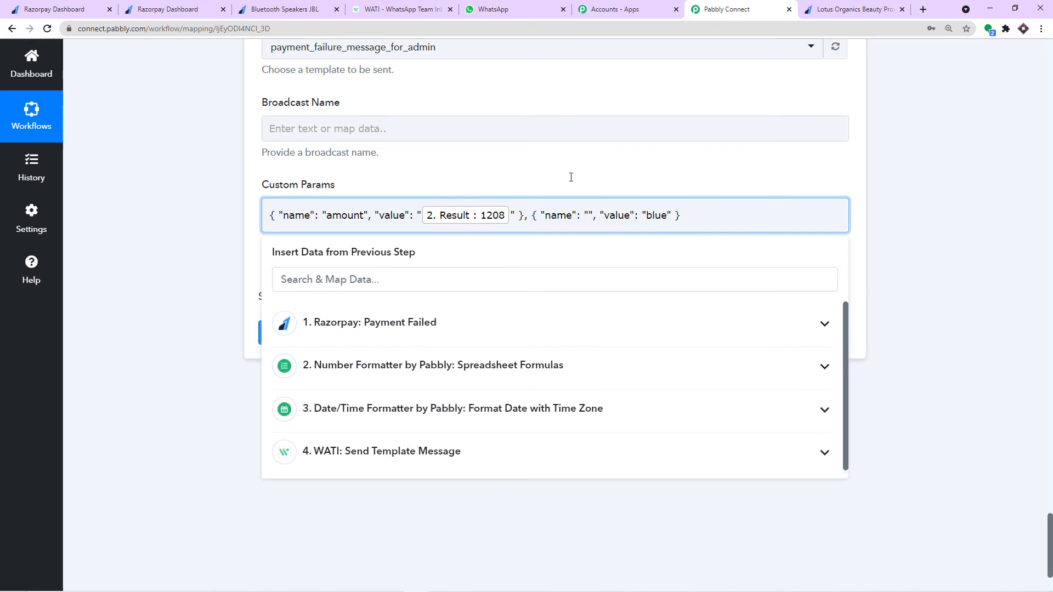
- Name the second parameter email_id, copied from the WATI template body
left_click(409, 8)
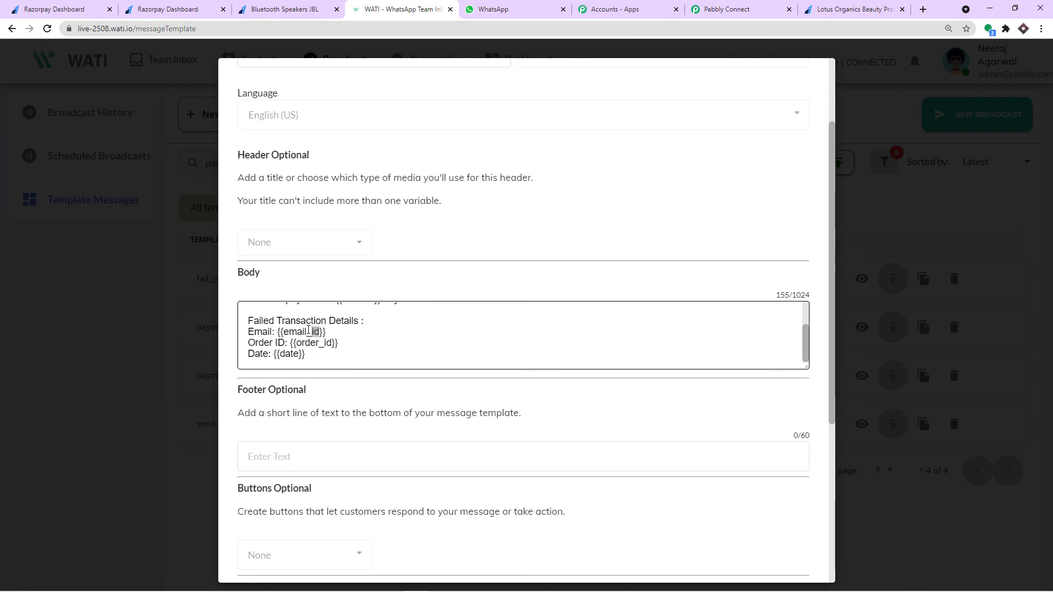
left_click_drag(309, 331, 285, 331)
right_click(295, 335)
left_click(318, 345)
left_click(734, 8)
key("ctrl+v")
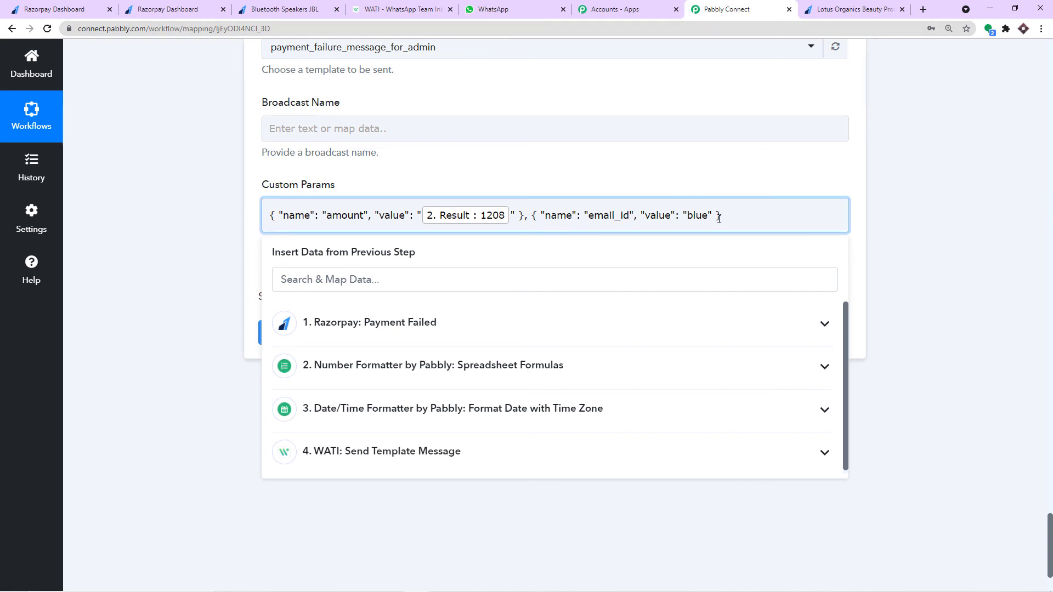
- Replace the placeholder value blue with the Razorpay Payment Entity Email field
left_click_drag(709, 216, 691, 221)
key("BackSpace")
left_click(384, 335)
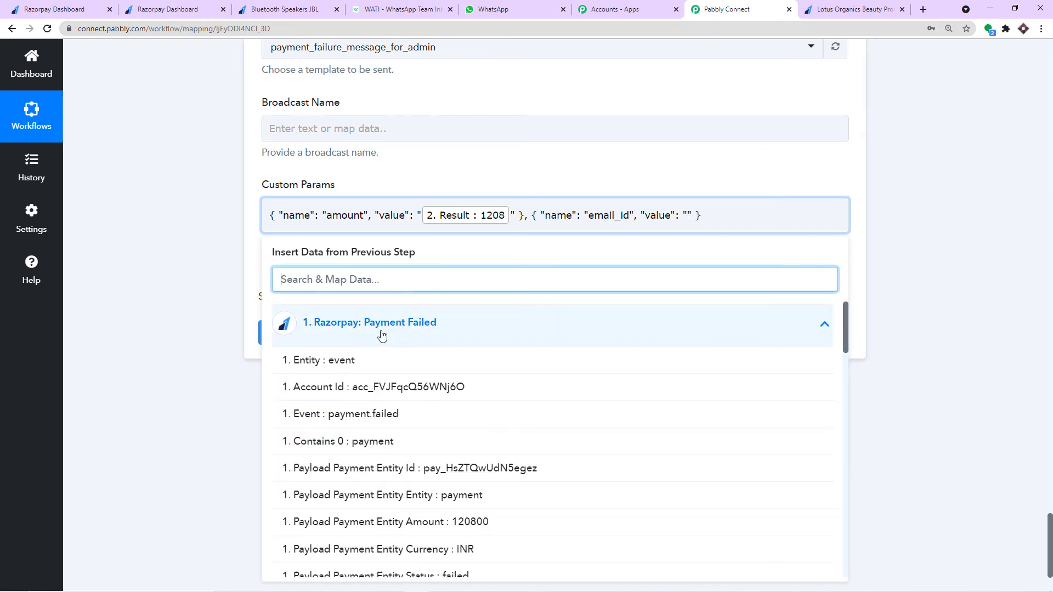
scroll(489, 418, "down", 5)
scroll(489, 418, "down", 10)
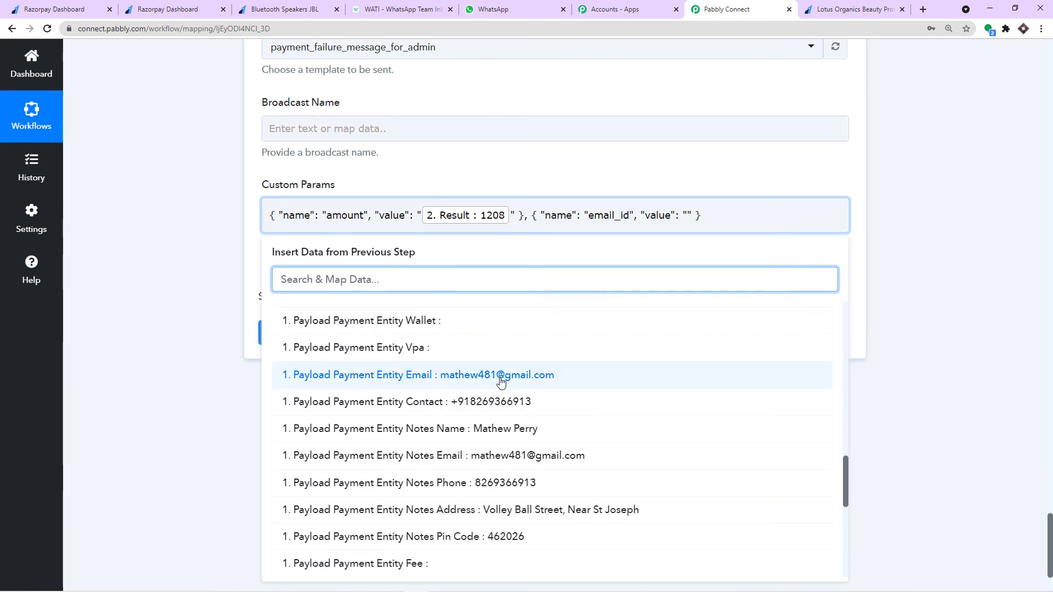
left_click(501, 376)
- Close the data lists and recheck the WATI template variables, keeping Custom Params visible
left_click(696, 124)
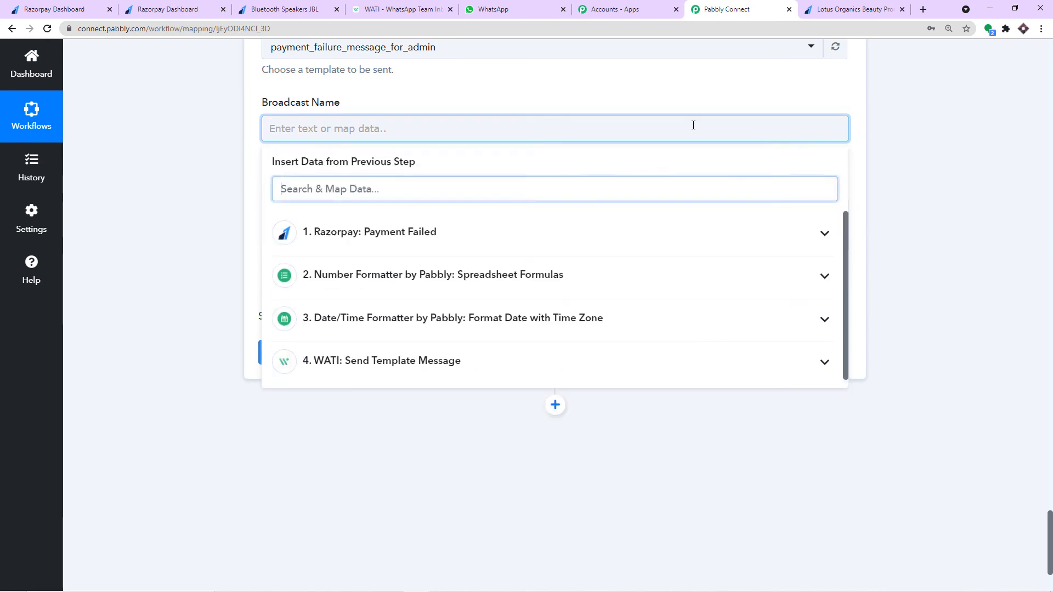
left_click(637, 87)
left_click(587, 235)
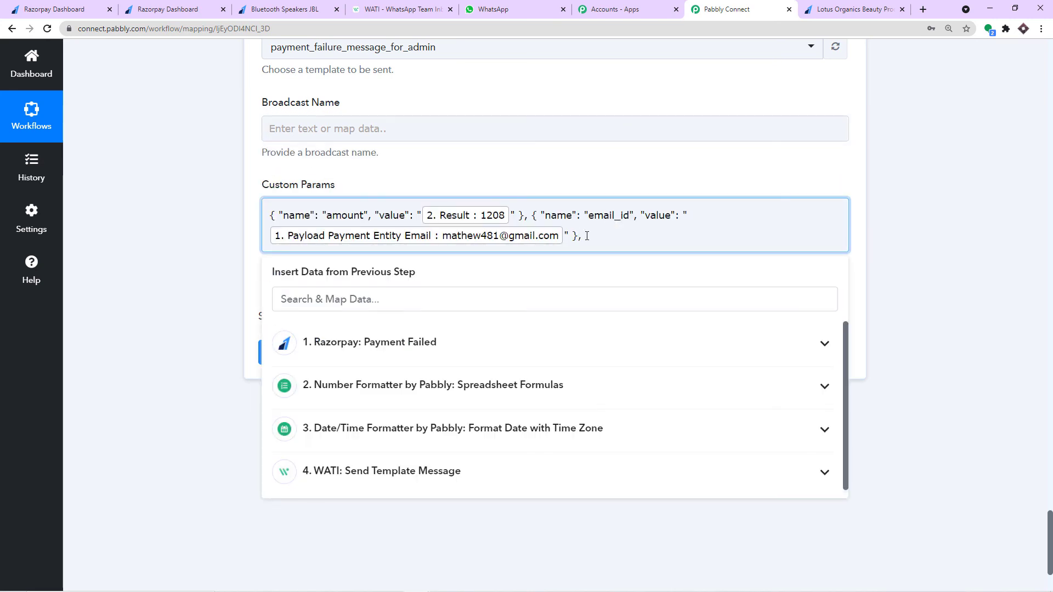
left_click(397, 10)
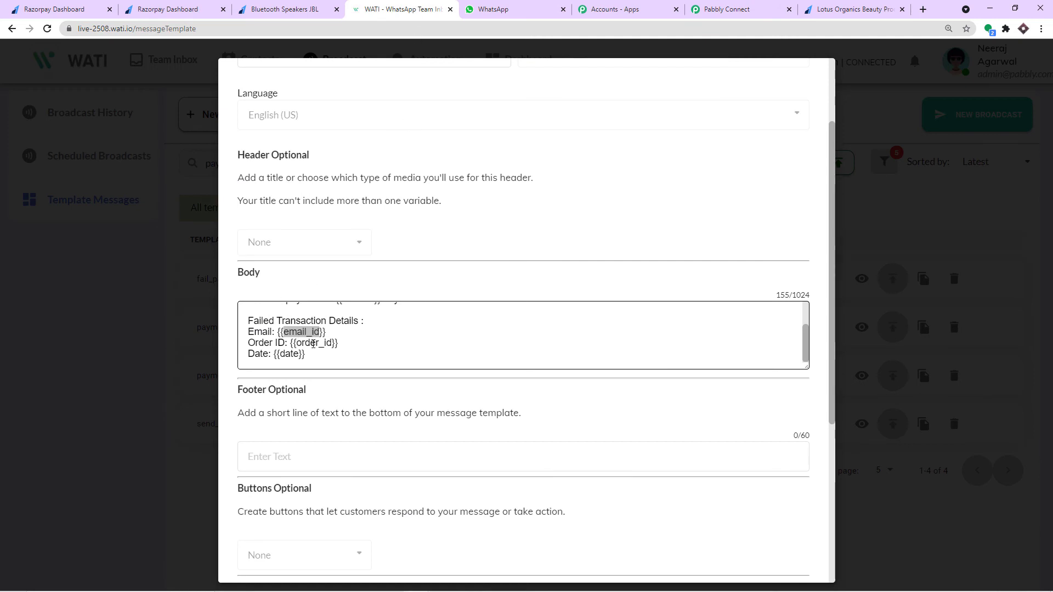
left_click(723, 7)
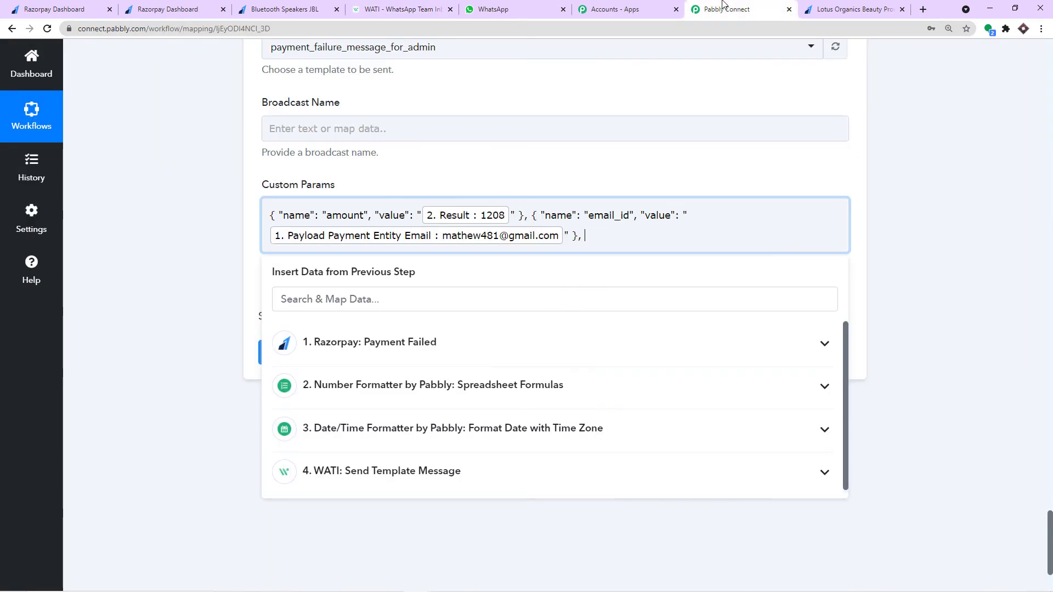
left_click(656, 137)
left_click(655, 160)
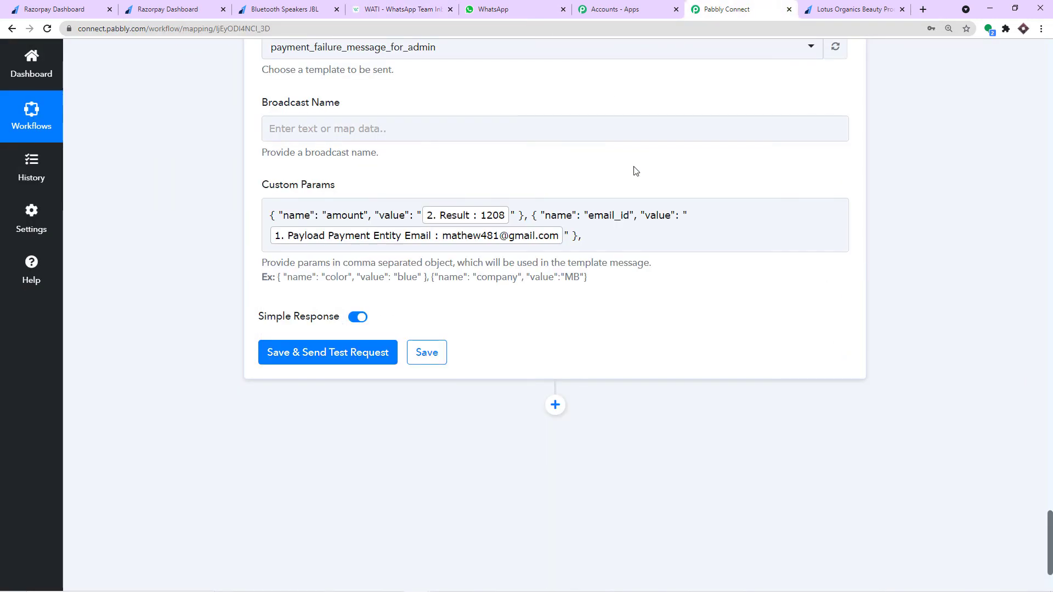
- Paste a third example parameter object into Custom Params and clear its name color
left_click_drag(427, 277, 277, 277)
right_click(277, 276)
left_click(296, 282)
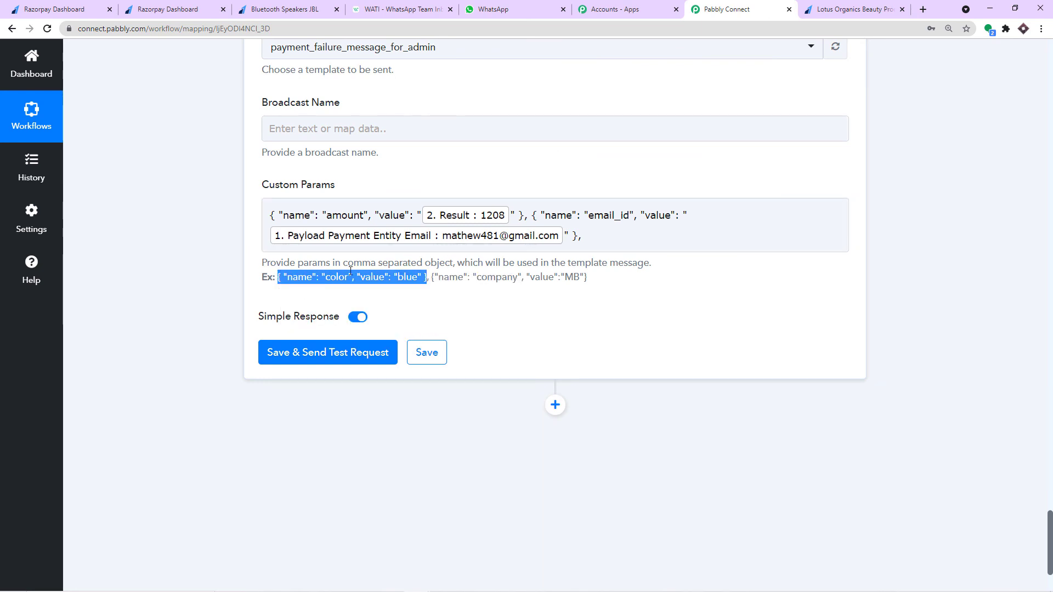
left_click(593, 237)
key("ctrl+v")
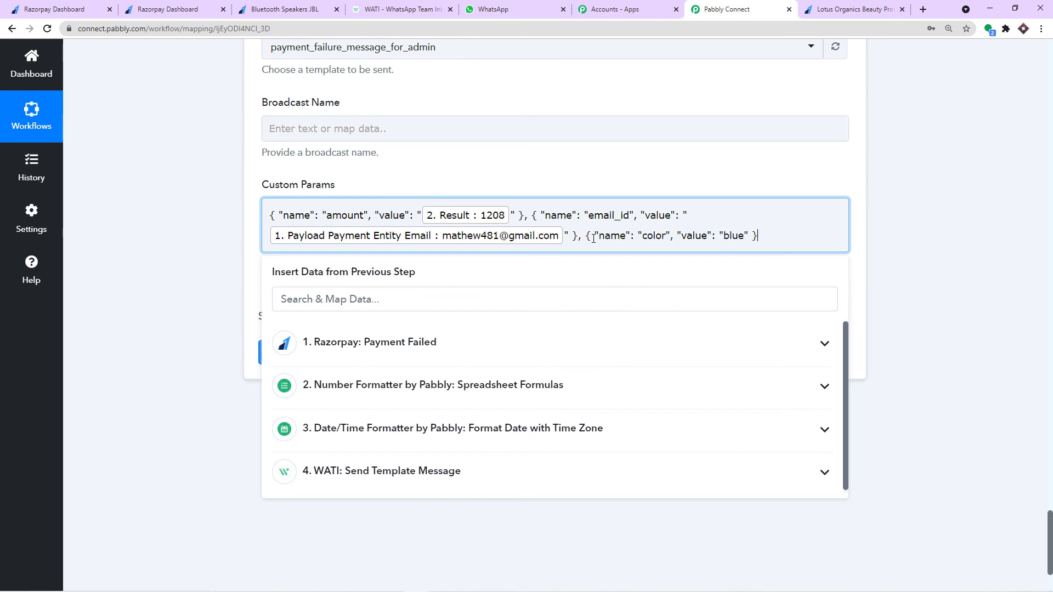
left_click_drag(666, 236, 646, 243)
key("BackSpace")
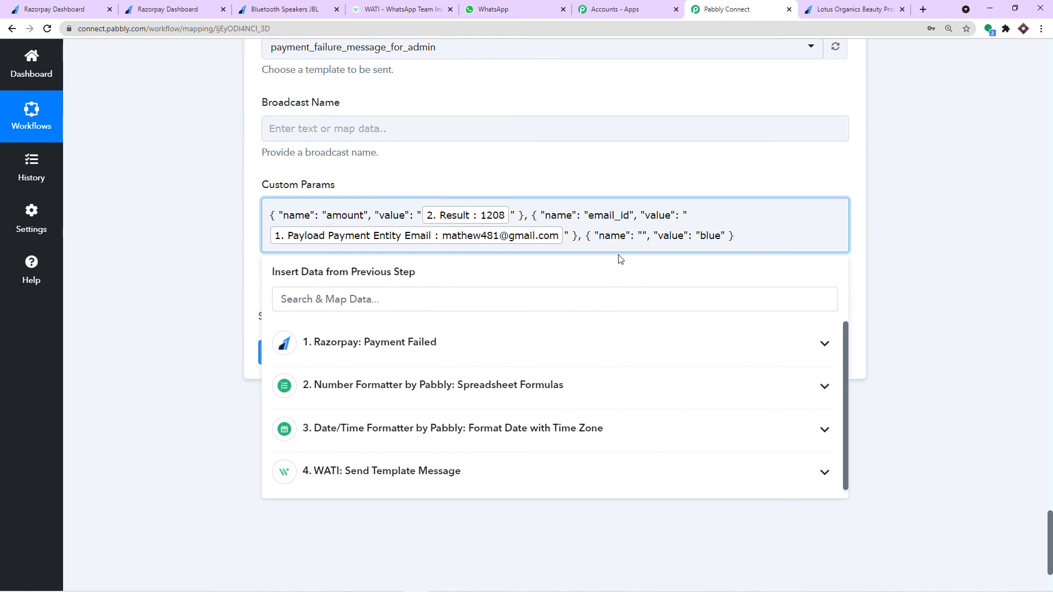
- Name the third parameter order_id, copied from the WATI template body
left_click(419, 354)
scroll(576, 404, "down", 2)
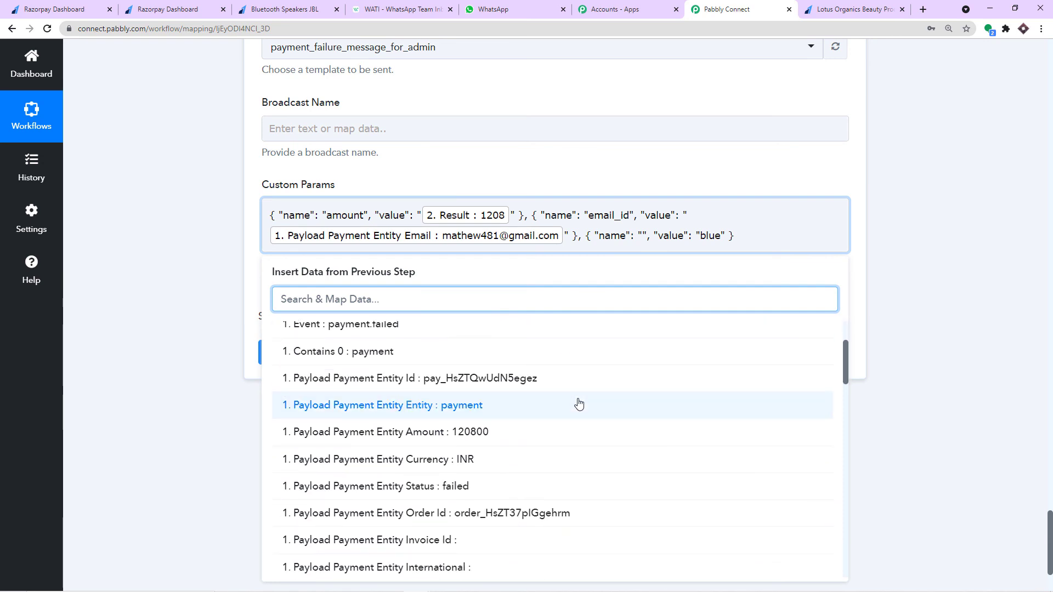
scroll(579, 404, "down", 2)
left_click(517, 404)
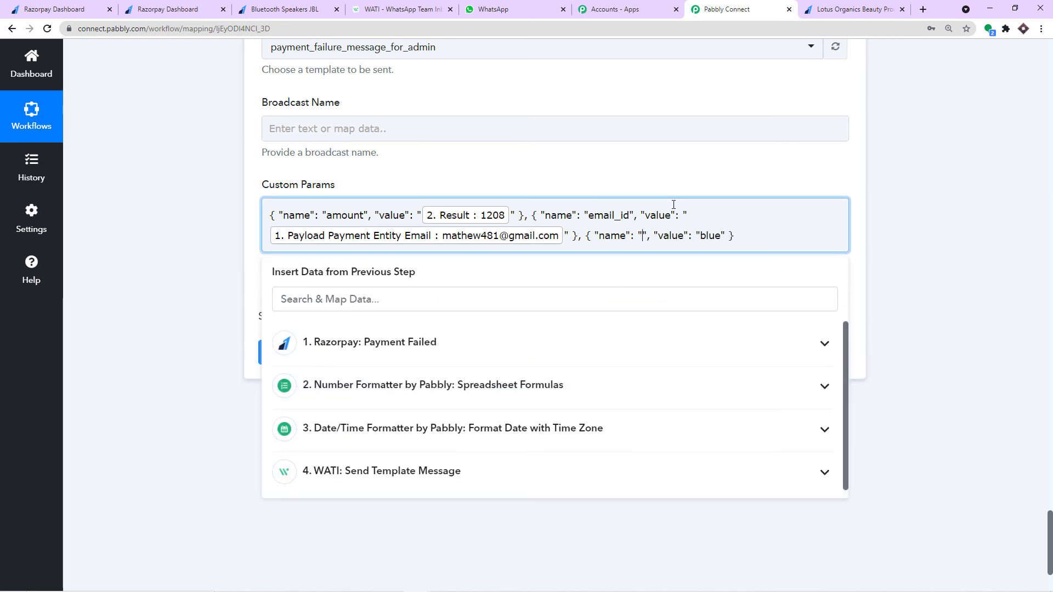
left_click(408, 8)
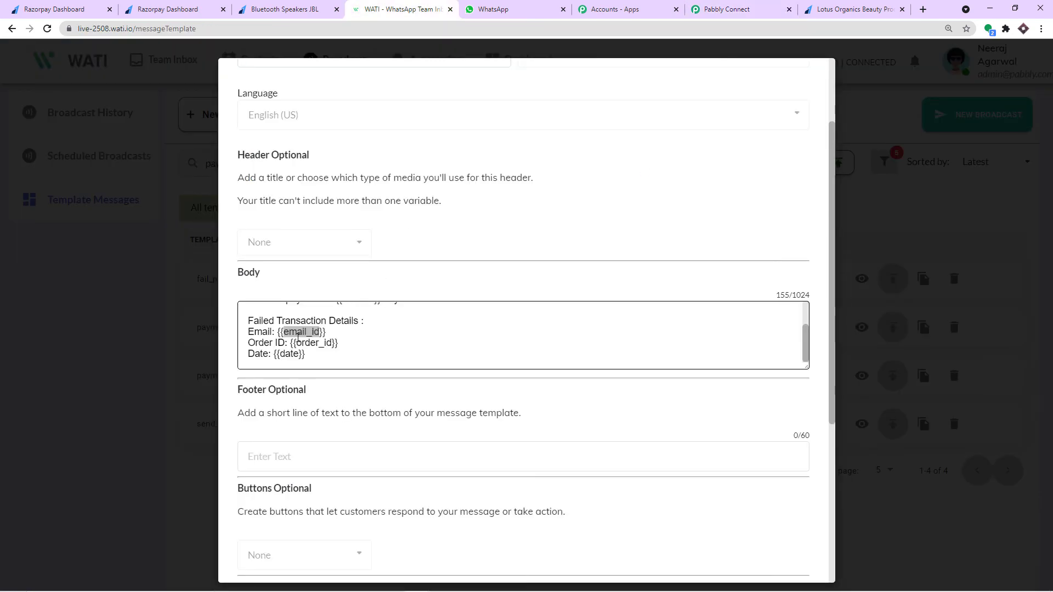
left_click_drag(331, 344, 296, 343)
right_click(298, 345)
left_click(315, 354)
left_click(724, 9)
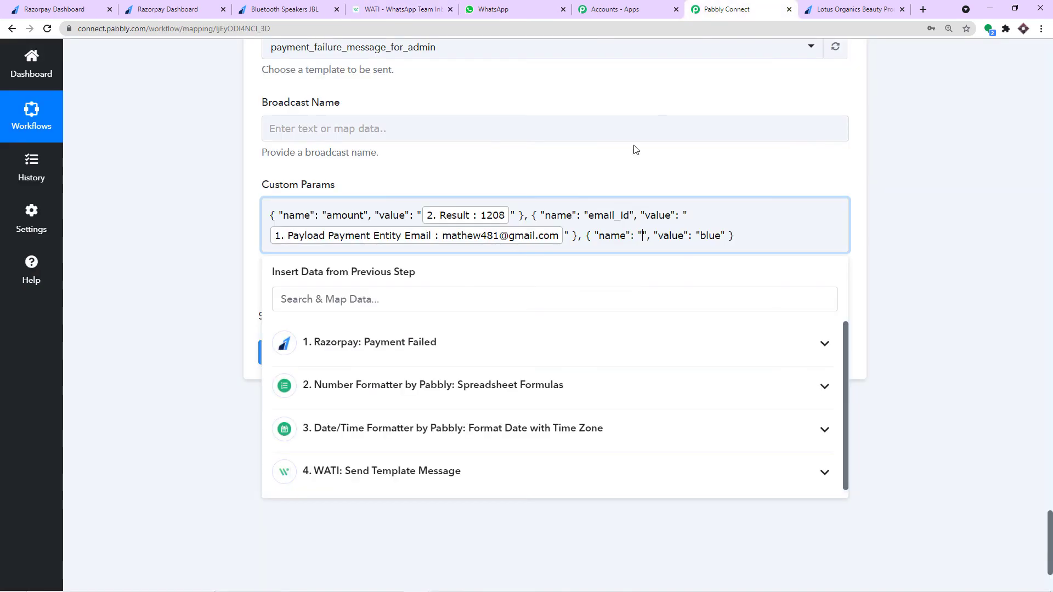
left_click(619, 230)
key("ctrl+v")
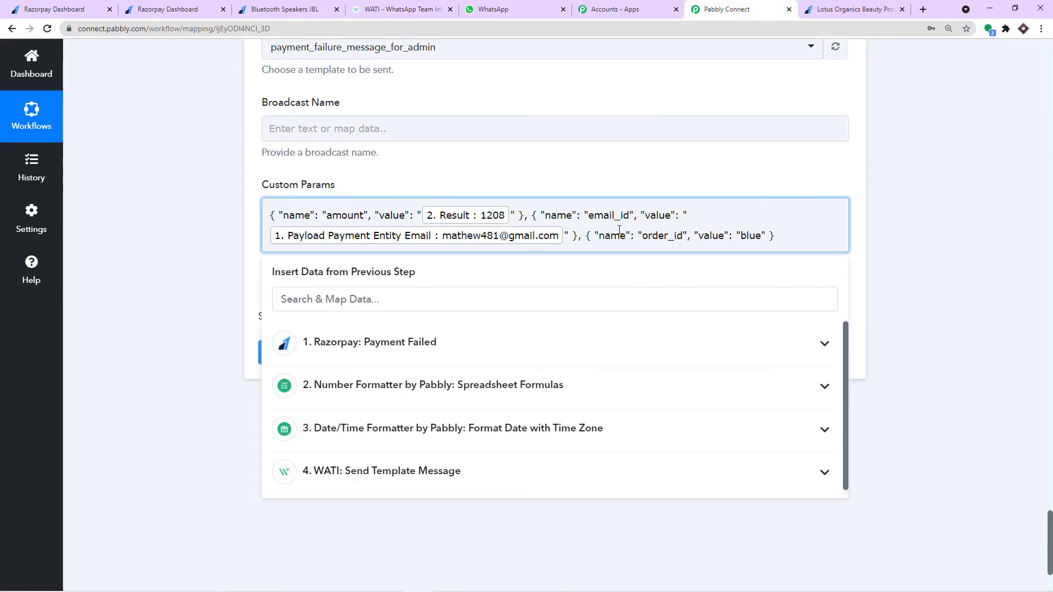
- Replace the value blue with Payment Entity Order Id, removing the wrongly inserted payment Id
left_click_drag(760, 239, 743, 242)
key("BackSpace")
left_click(438, 335)
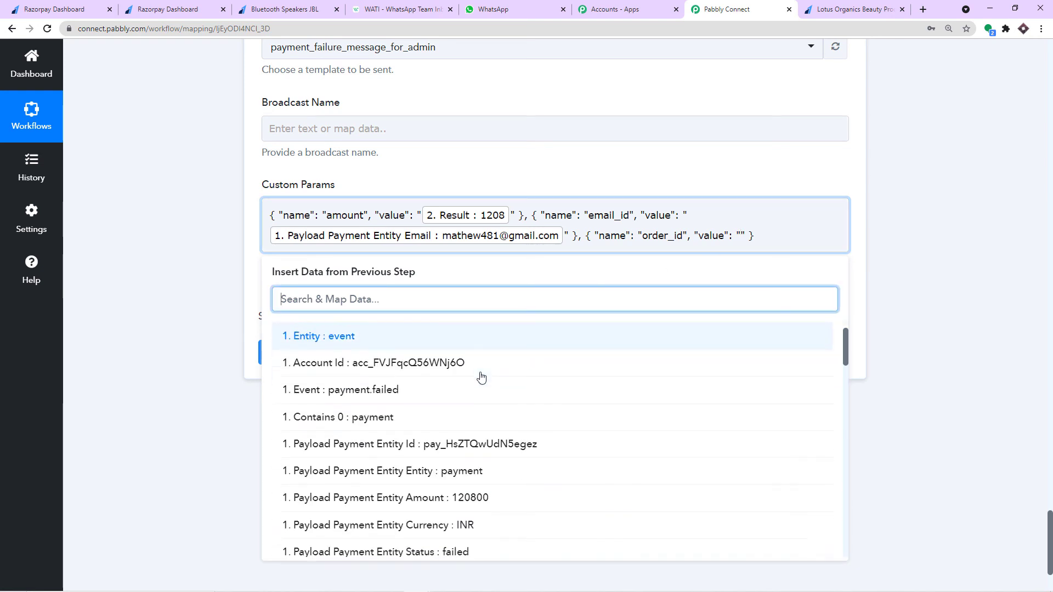
scroll(481, 377, "down", 1)
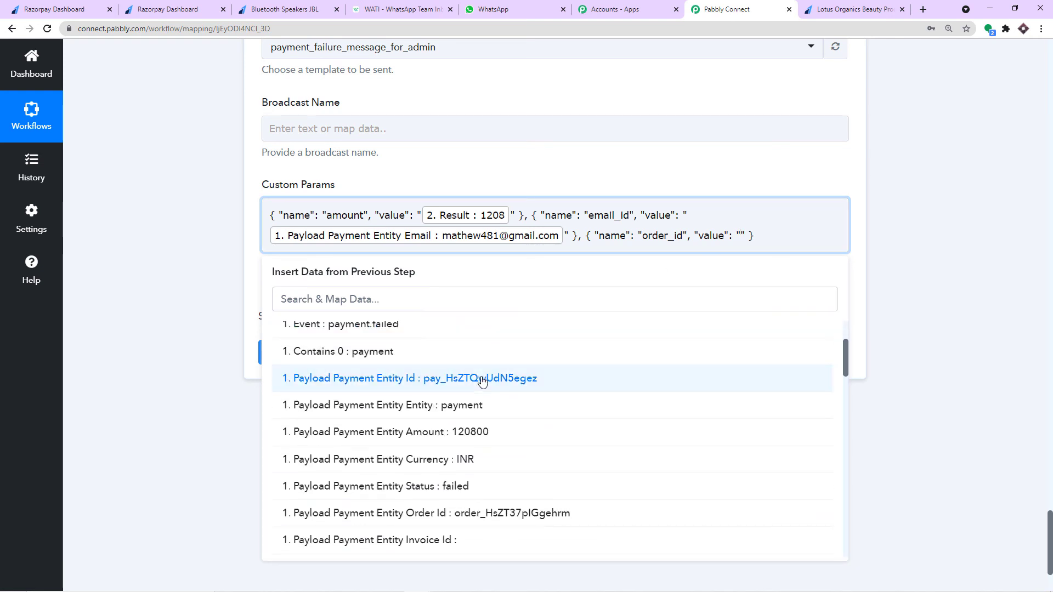
left_click(481, 379)
key("BackSpace")
key("BackSpace")
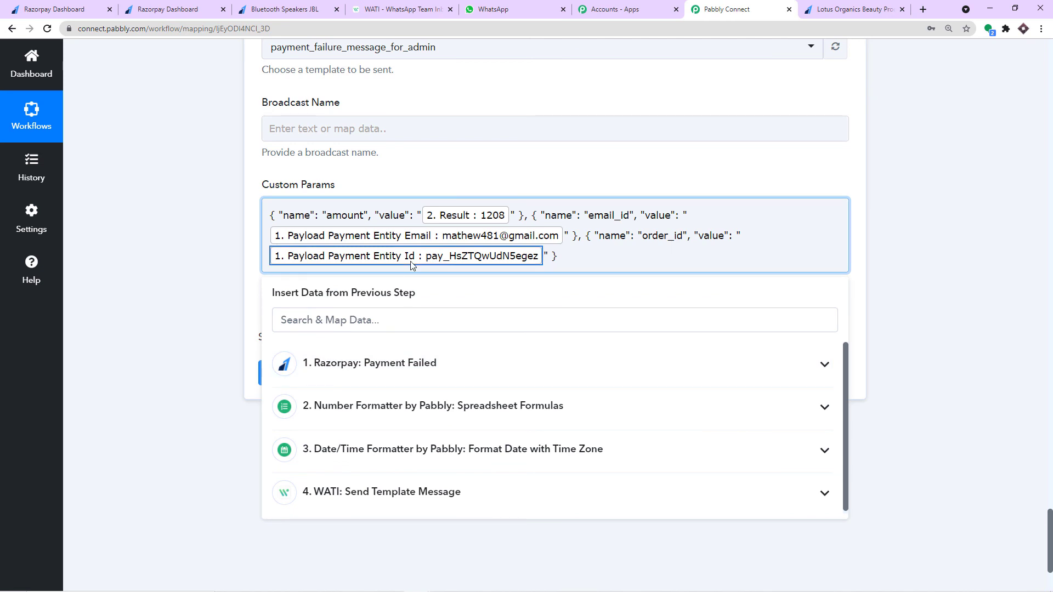
left_click(412, 339)
scroll(423, 345, "down", 4)
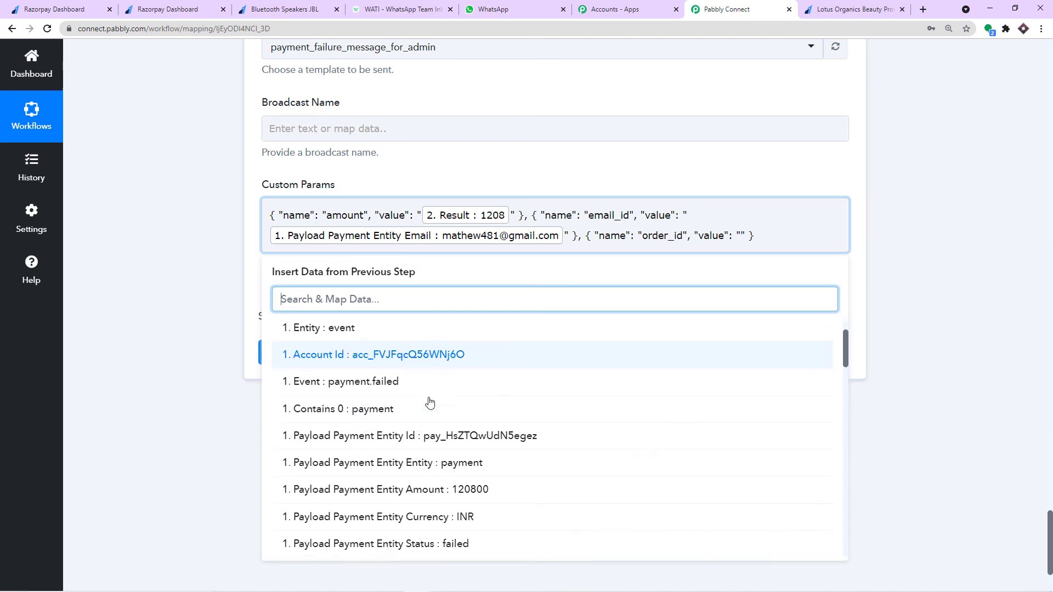
left_click(449, 458)
left_click(670, 192)
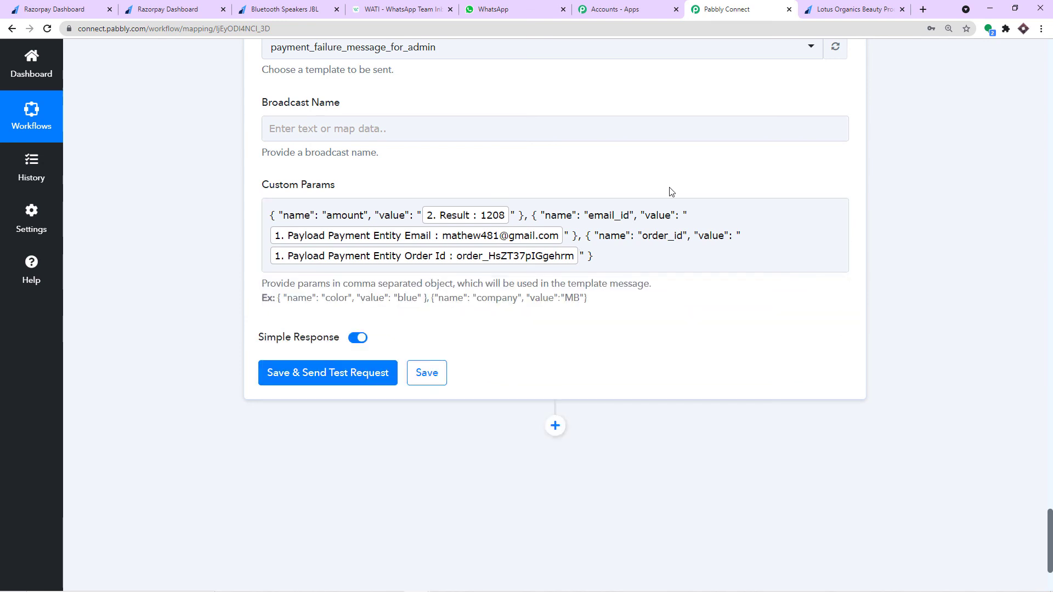
- Cross-check the failed payment on the product page and the WATI template variables
left_click(280, 9)
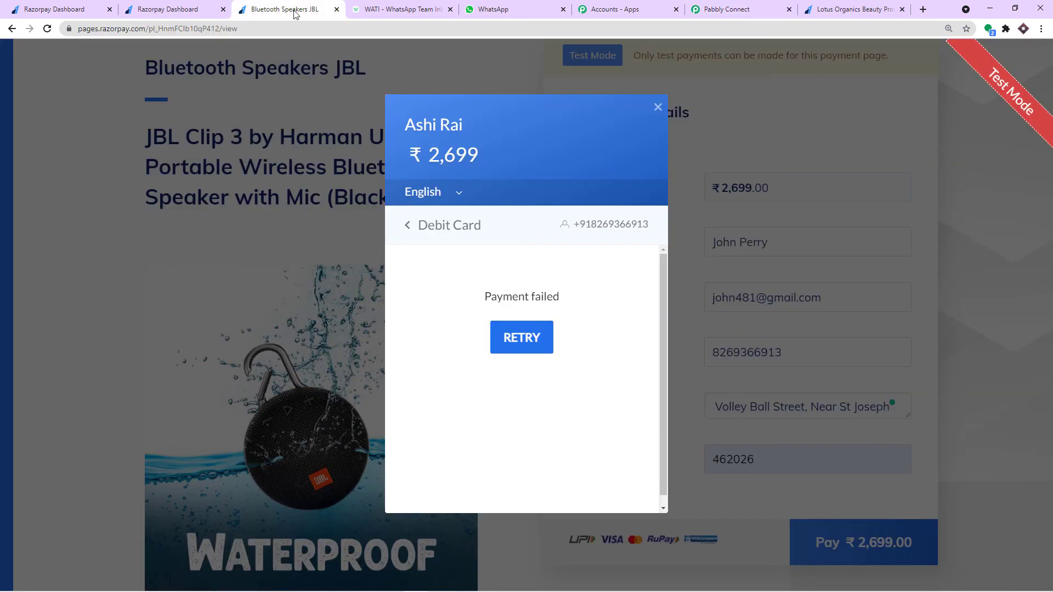
left_click(399, 9)
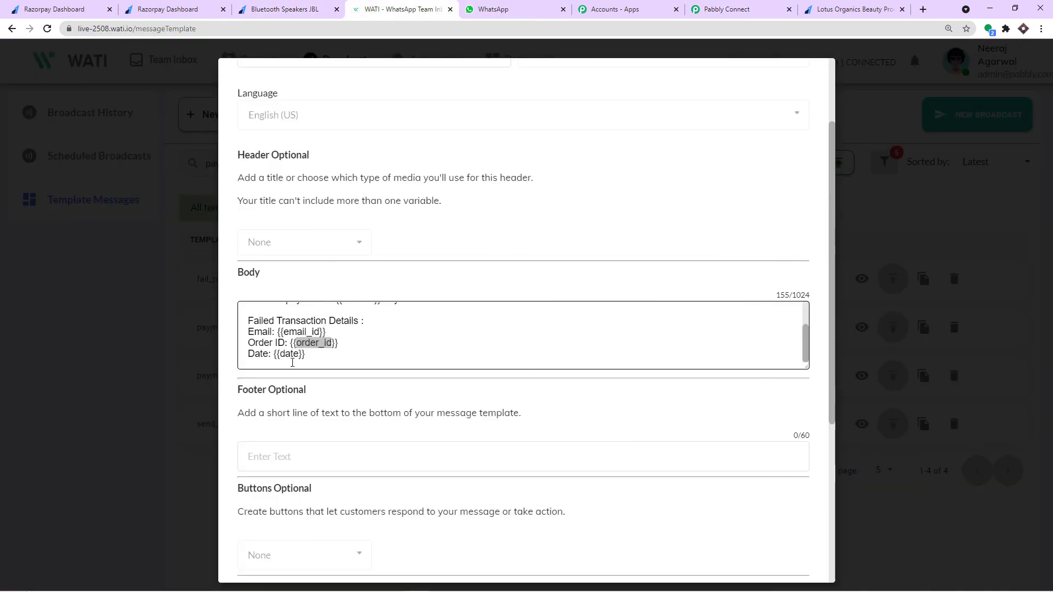
left_click(724, 9)
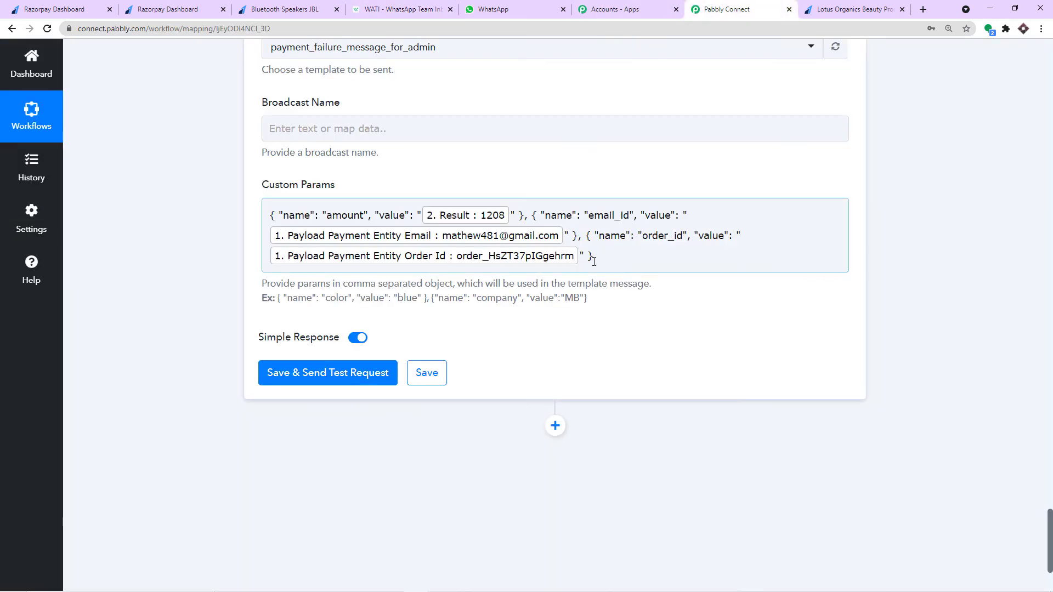
- Paste a fourth example parameter object after the last param and delete its name color
left_click(594, 258)
left_click(599, 181)
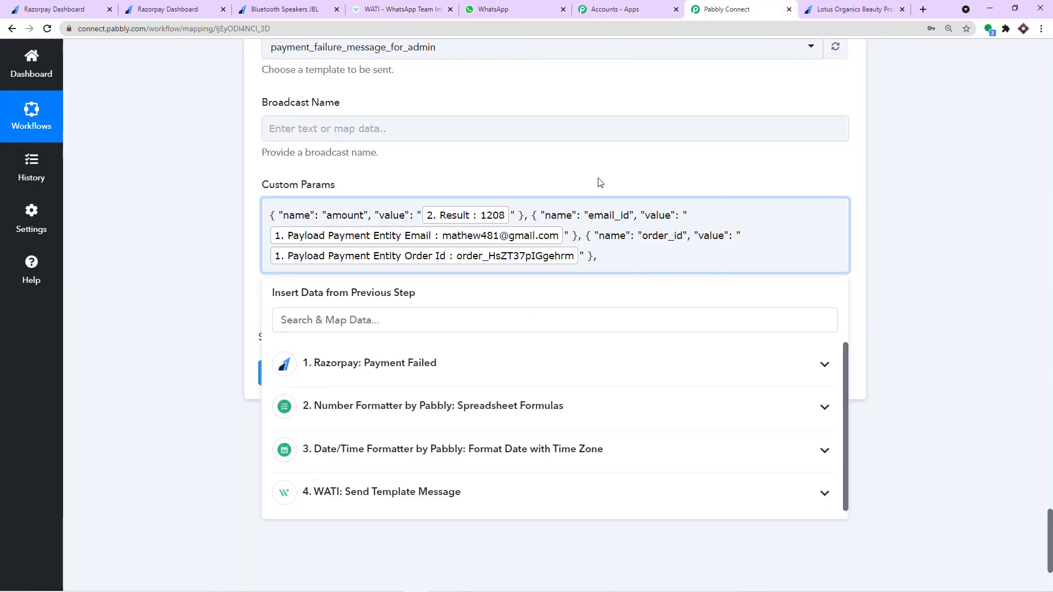
left_click_drag(428, 297, 278, 298)
right_click(277, 296)
left_click(307, 306)
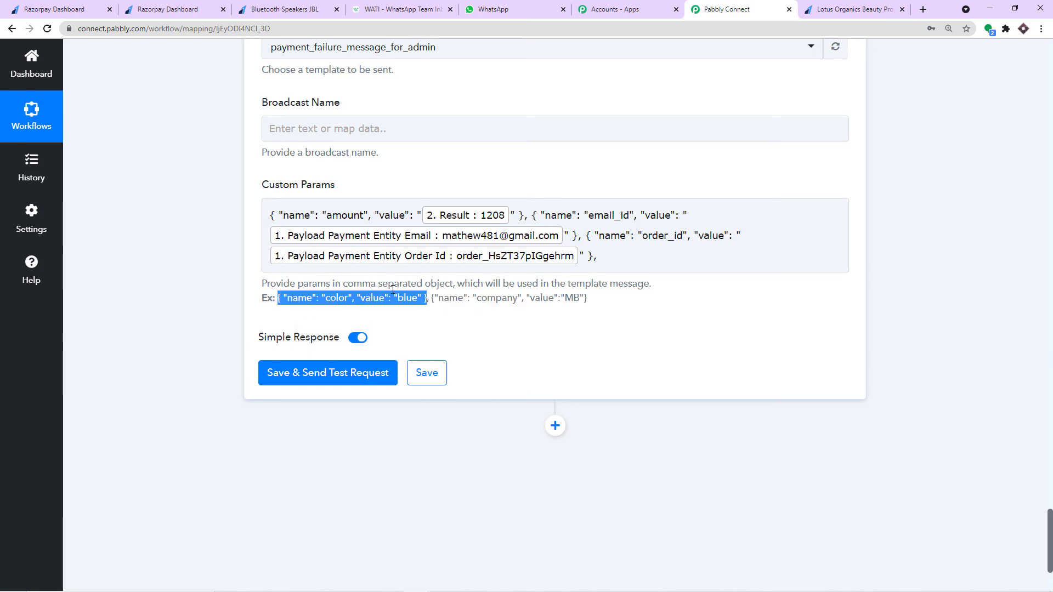
left_click(617, 260)
key("ctrl+v")
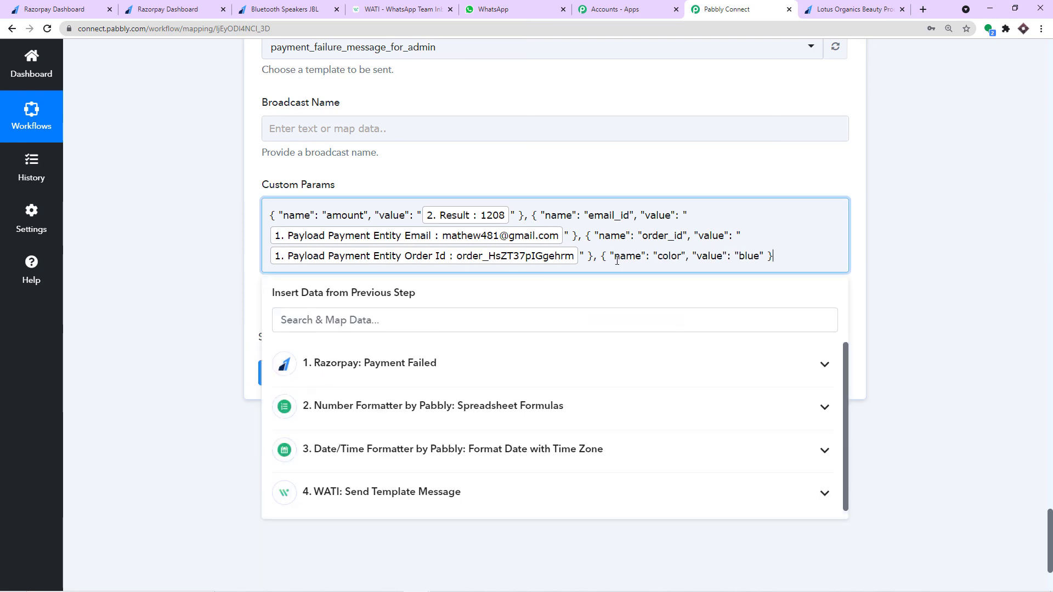
double_click(666, 262)
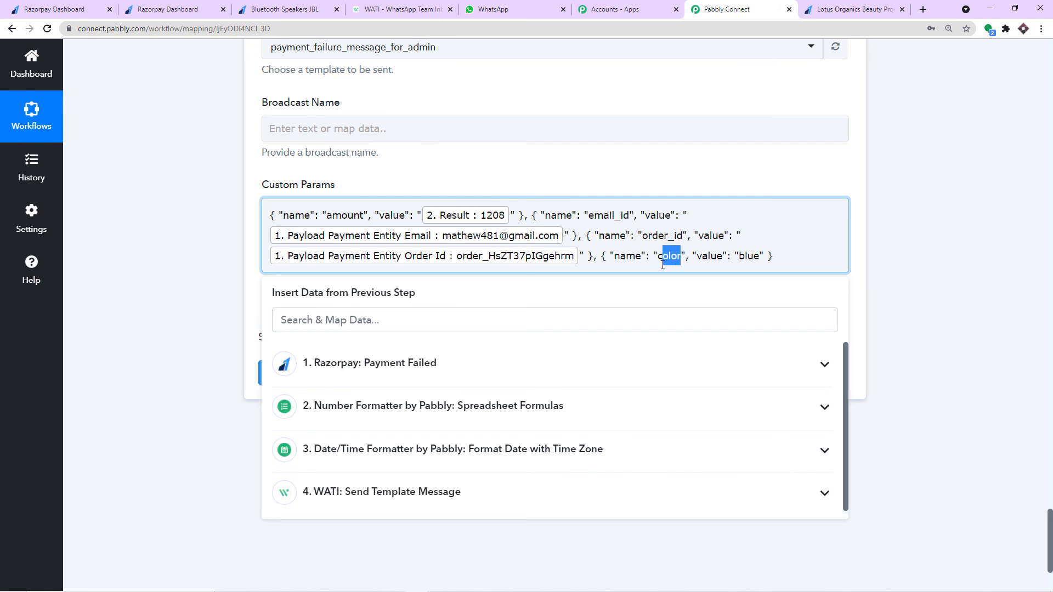
key("BackSpace")
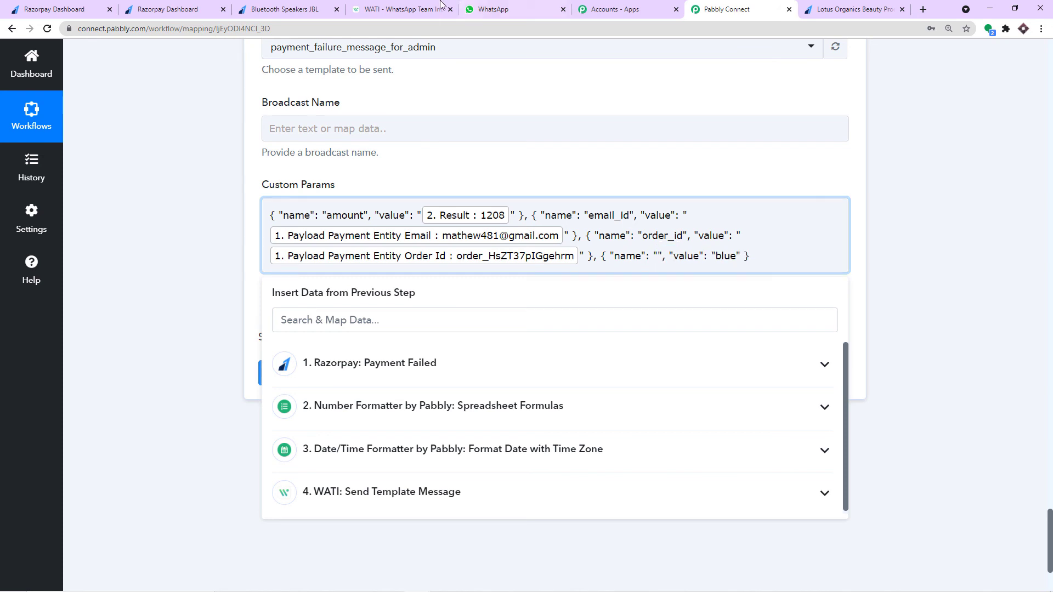
- Name the fourth parameter date, copied from WATI, and clear its value blue
left_click(403, 10)
double_click(288, 354)
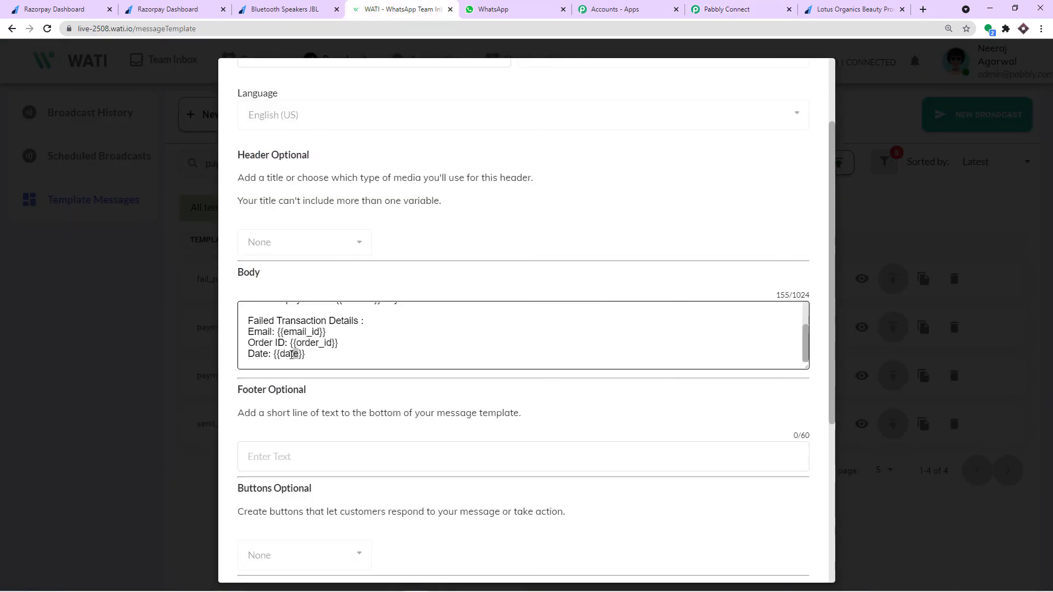
right_click(288, 357)
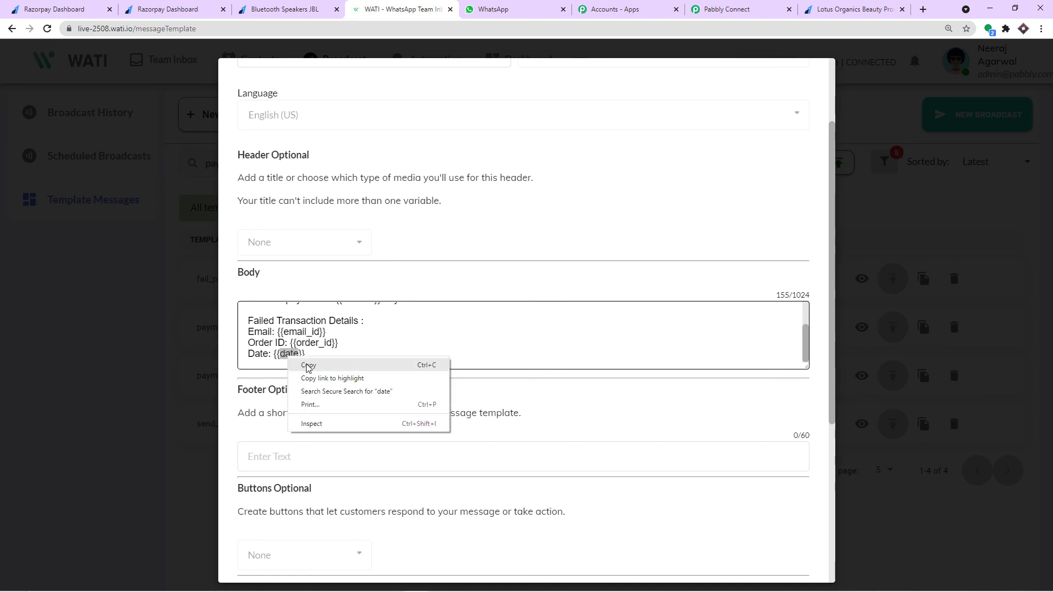
left_click(305, 367)
left_click(717, 6)
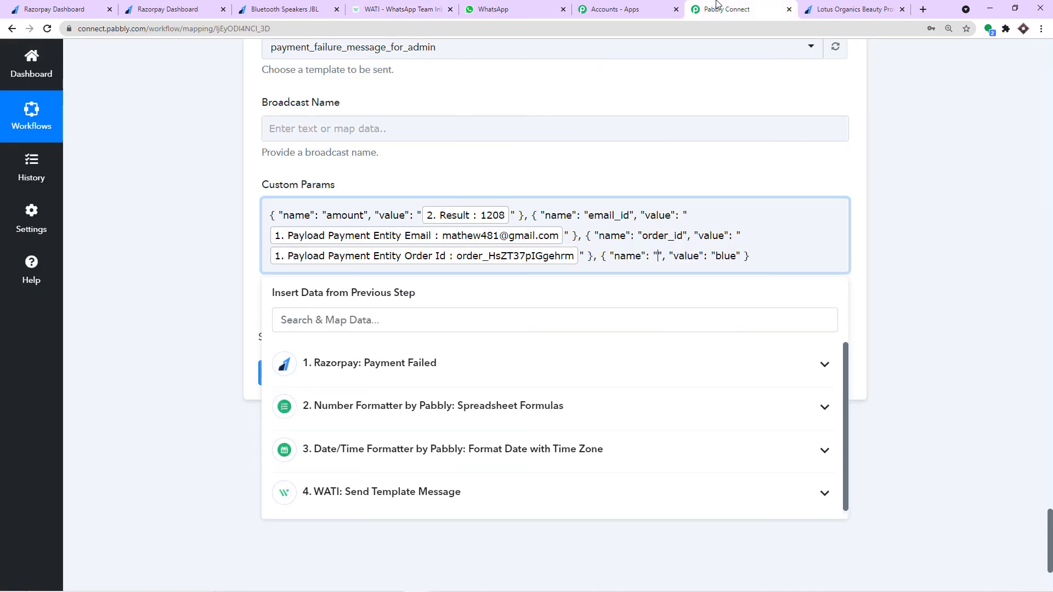
key("ctrl+v")
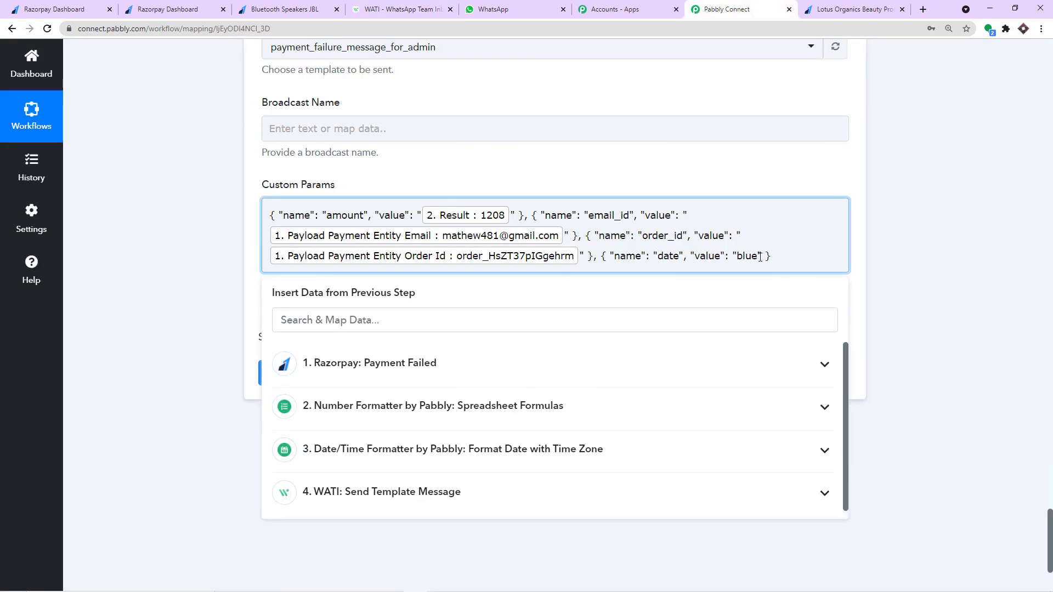
left_click_drag(761, 258, 738, 259)
key("BackSpace")
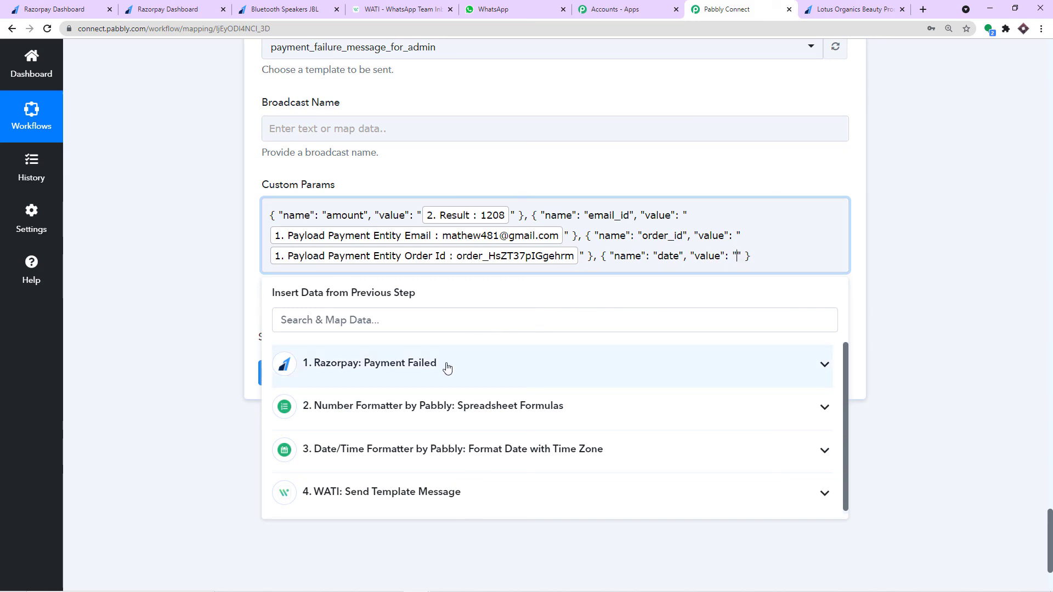
left_click(937, 247)
scroll(916, 254, "up", 12)
scroll(867, 260, "up", 5)
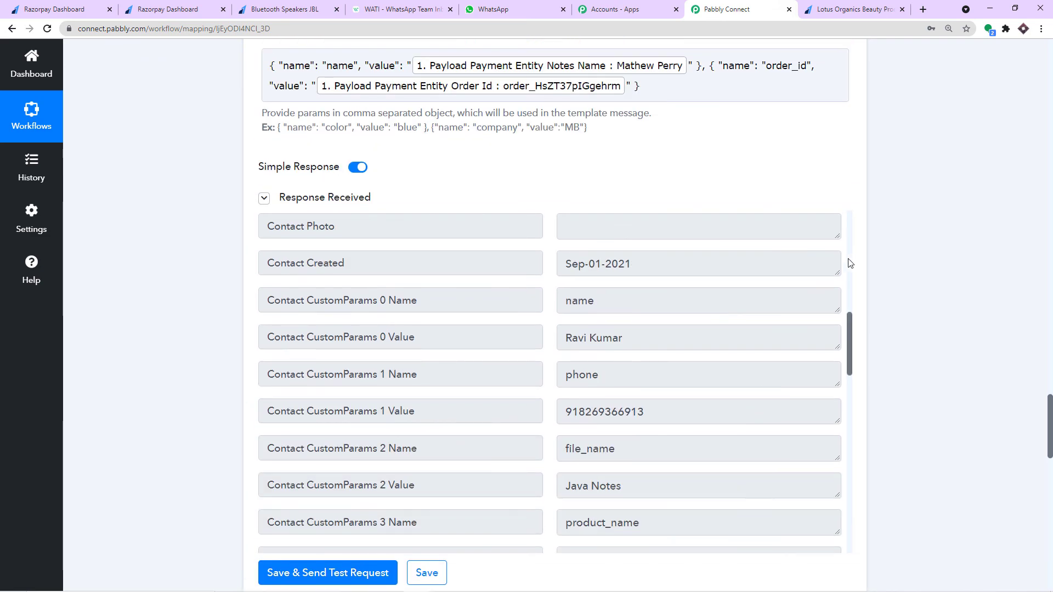
scroll(846, 263, "up", 5)
scroll(913, 257, "up", 6)
scroll(913, 257, "up", 10)
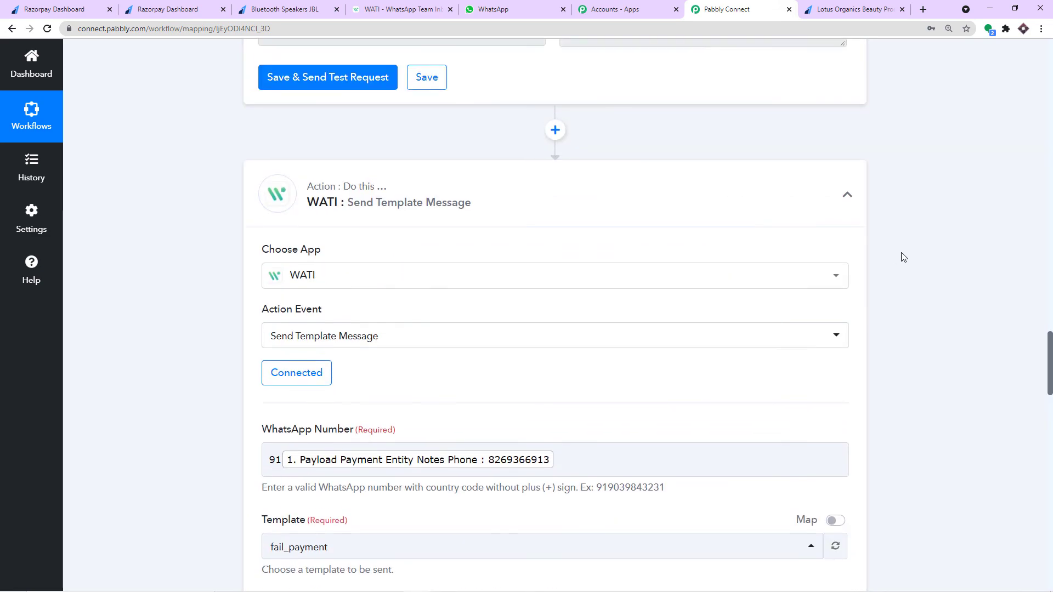
scroll(766, 283, "up", 1)
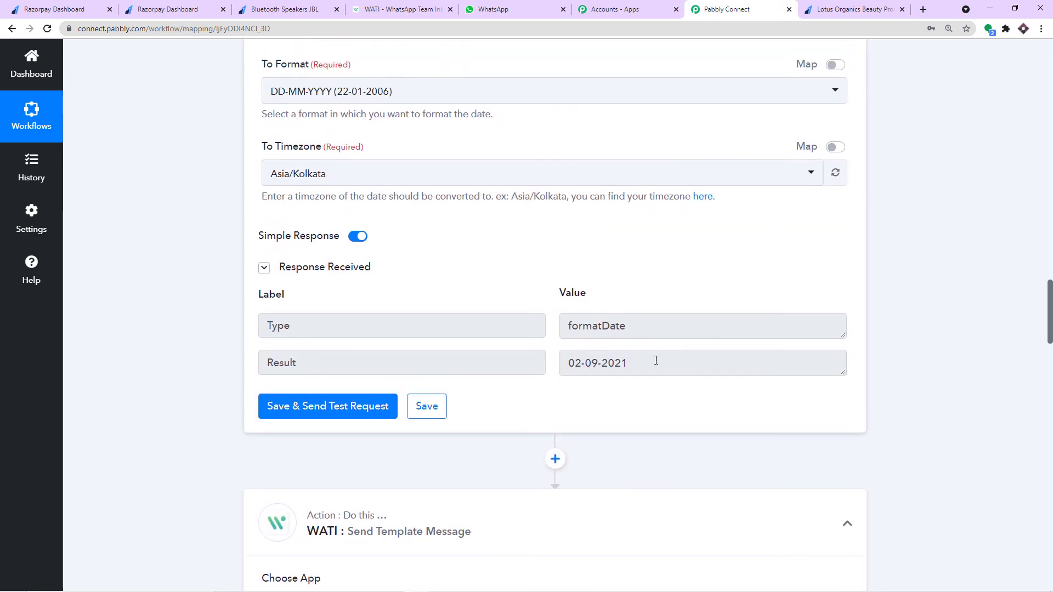
scroll(613, 356, "up", 8)
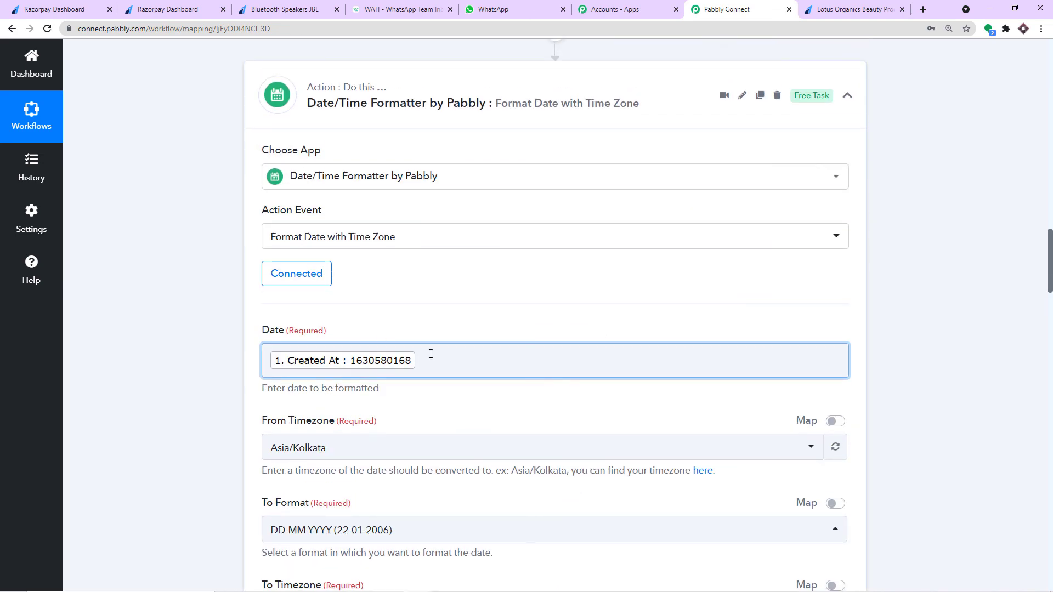
scroll(745, 302, "up", 20)
scroll(691, 274, "up", 4)
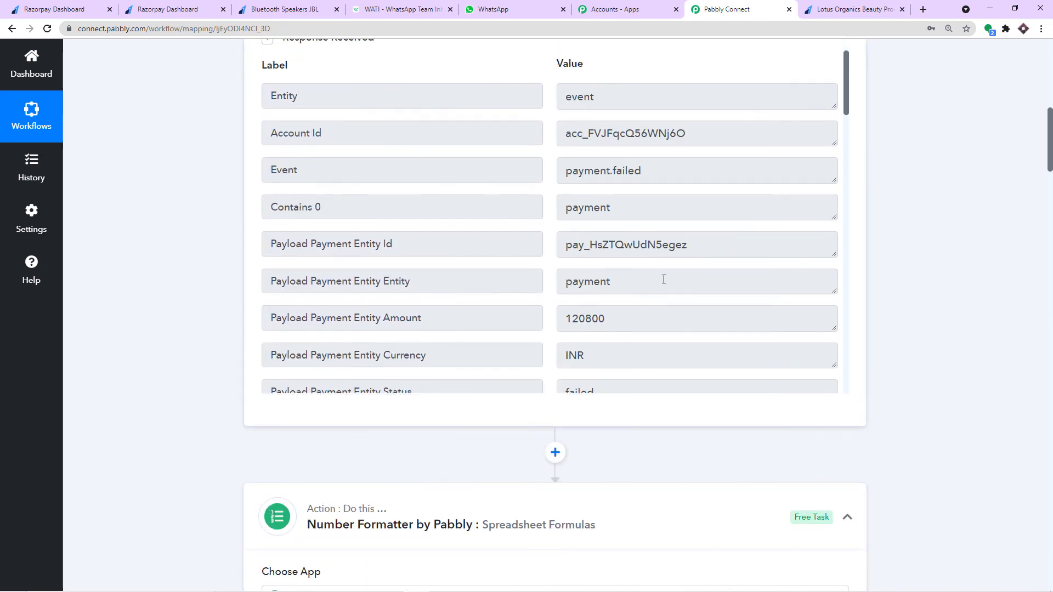
scroll(663, 278, "down", 20)
scroll(661, 282, "down", 1)
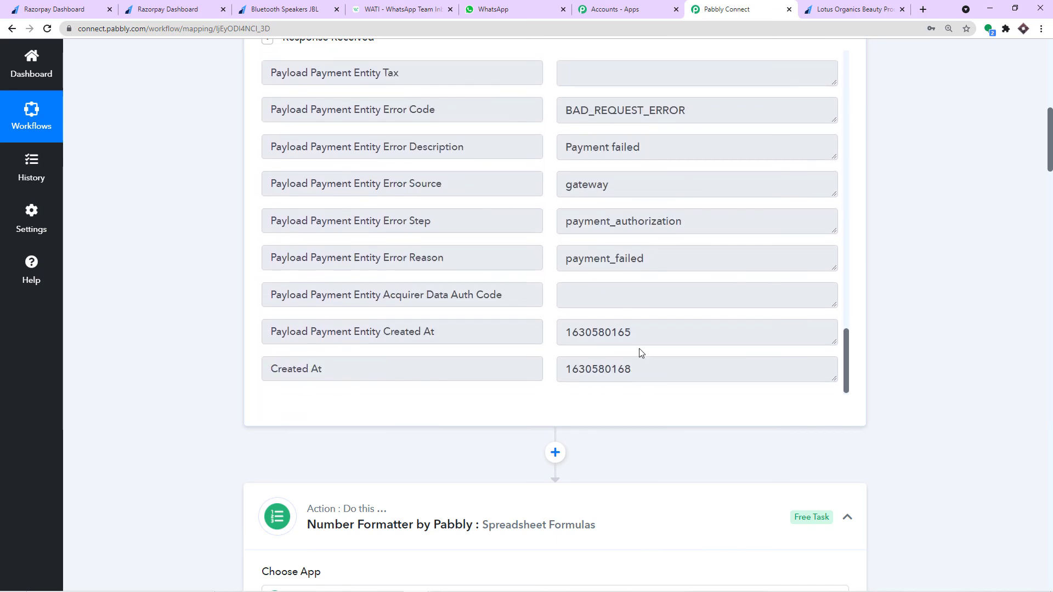
left_click_drag(639, 362, 546, 373)
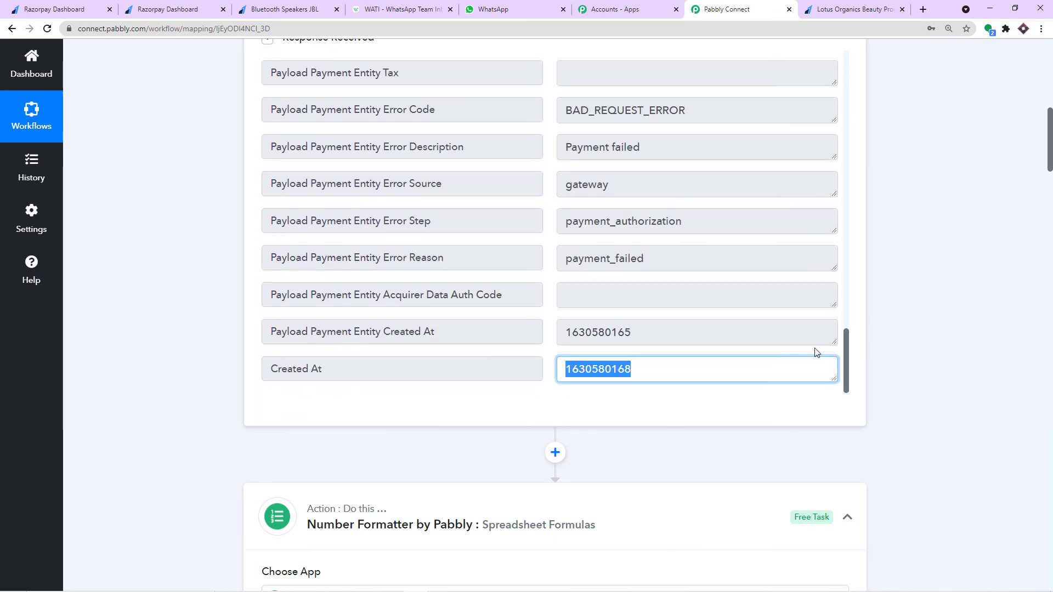
scroll(820, 356, "down", 20)
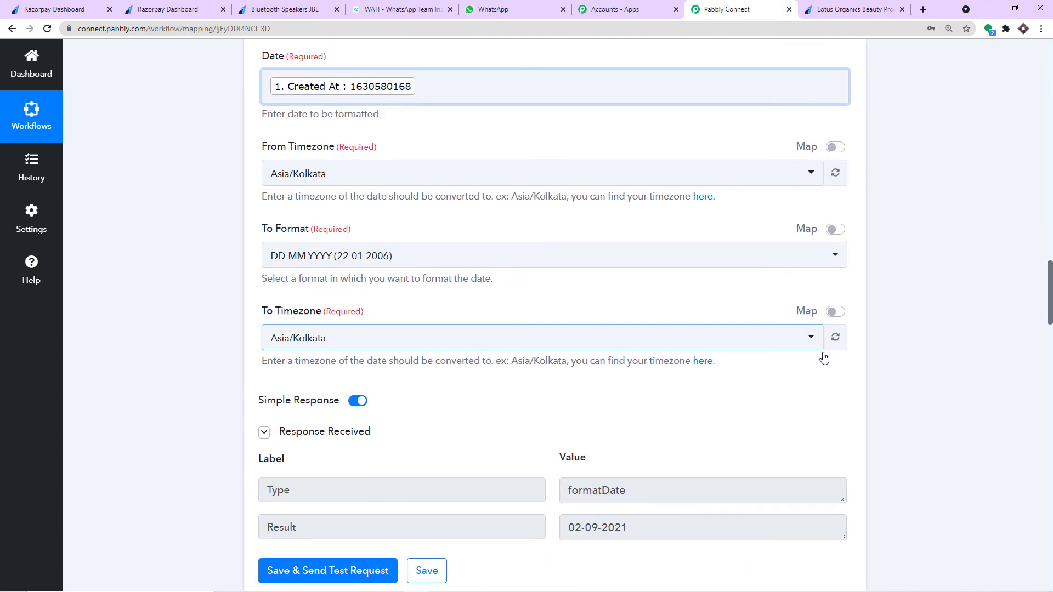
scroll(824, 358, "down", 3)
left_click_drag(637, 366, 723, 339)
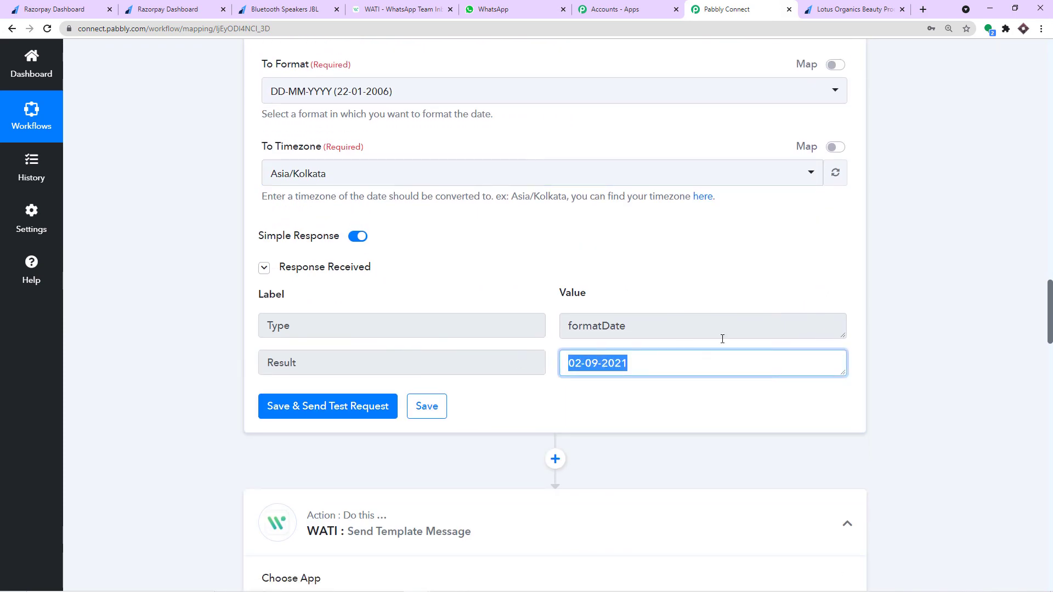
scroll(821, 357, "down", 20)
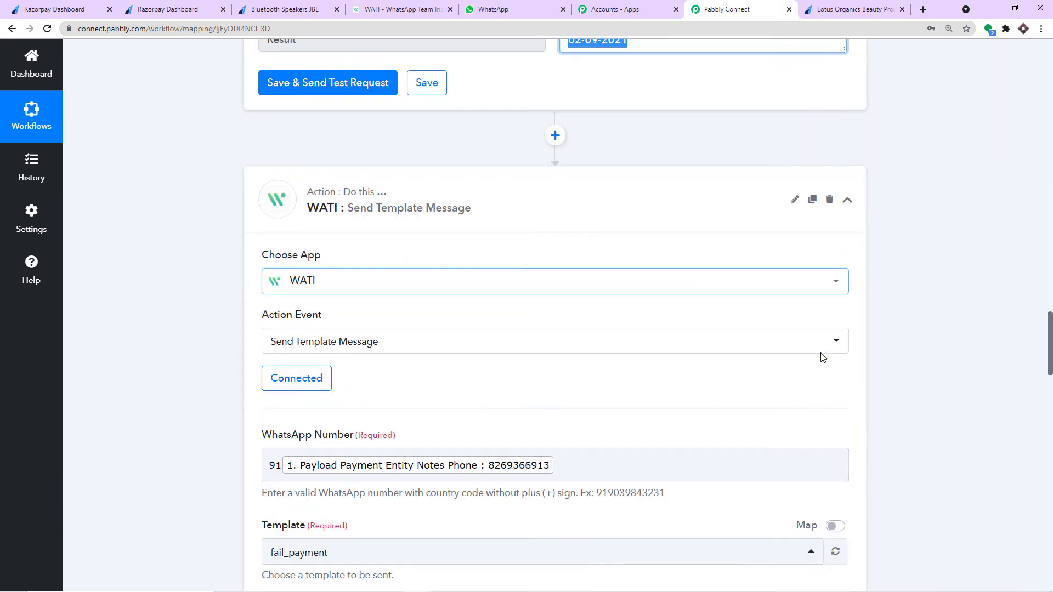
scroll(822, 357, "down", 8)
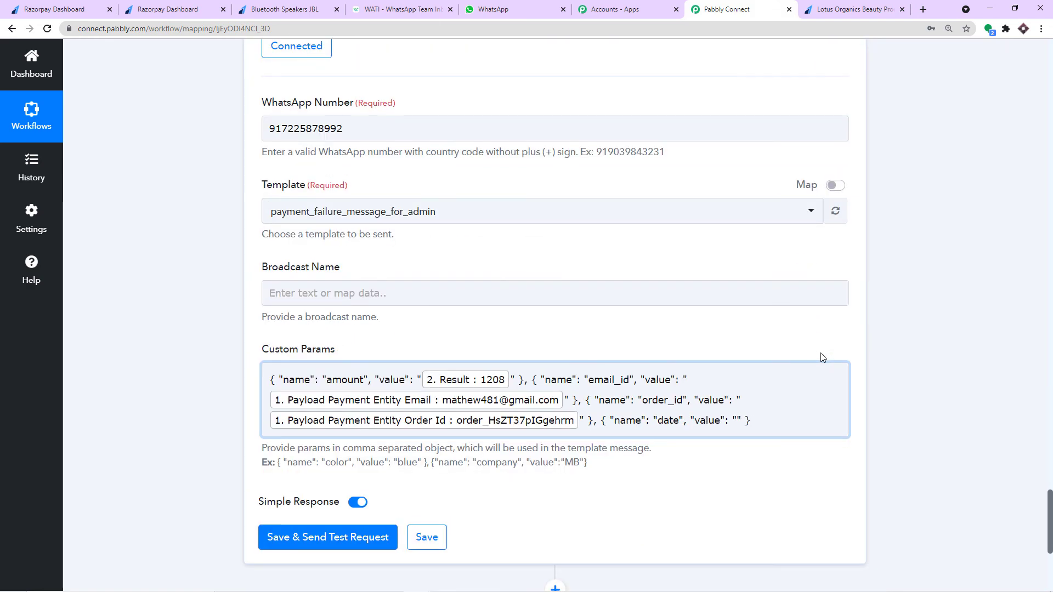
- Map the date parameter's value to the Date/Time Formatter Result 02-09-2021
left_click(737, 201)
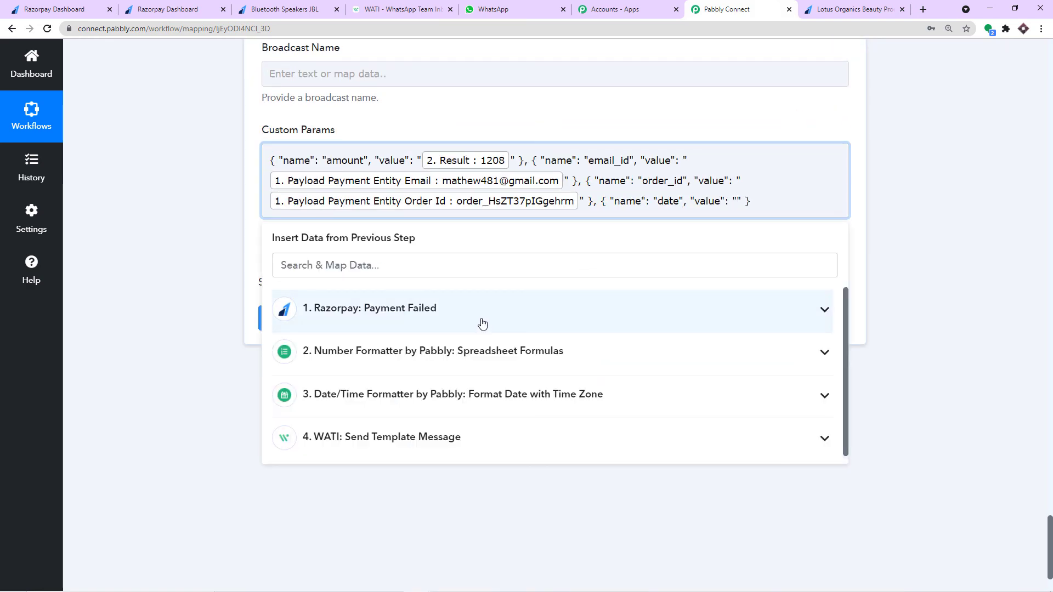
left_click(464, 394)
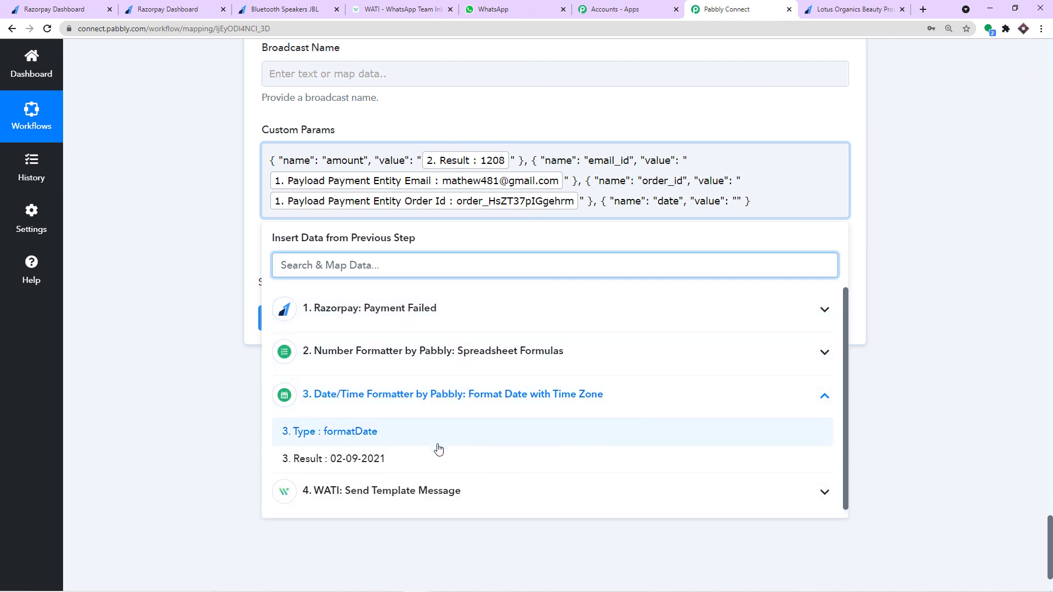
left_click(439, 459)
left_click(902, 143)
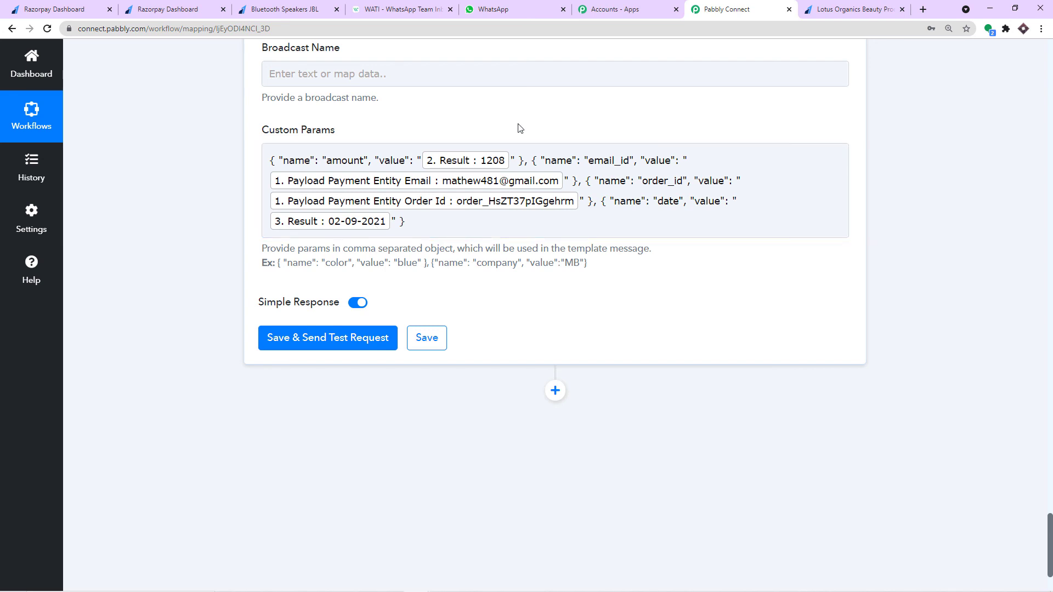
scroll(520, 128, "up", 3)
- Set the admin Broadcast Name to 'For Me - Payment Failure Razorpay -' plus Payment Entity Notes Name
left_click(311, 234)
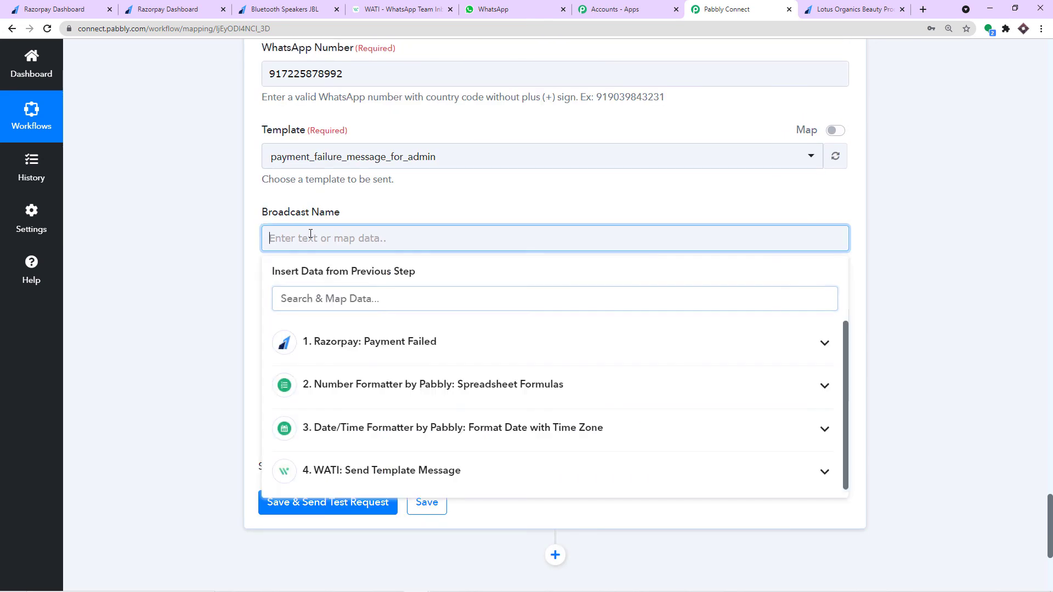
type("F")
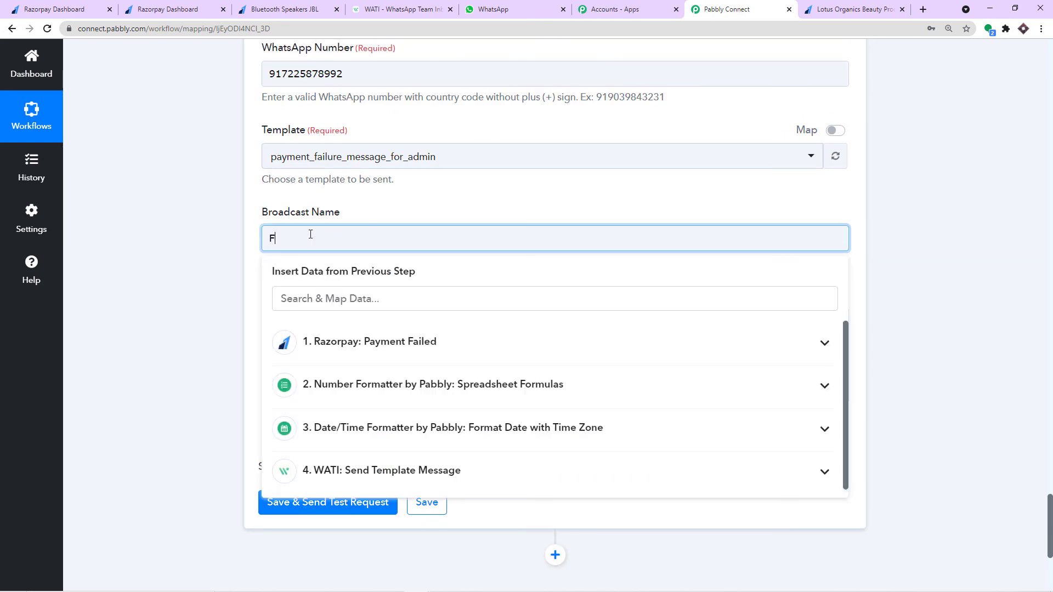
type("or A")
type("dmin")
key("BackSpace")
key("BackSpace")
key("BackSpace")
key("BackSpace")
key("BackSpace")
type("Me ")
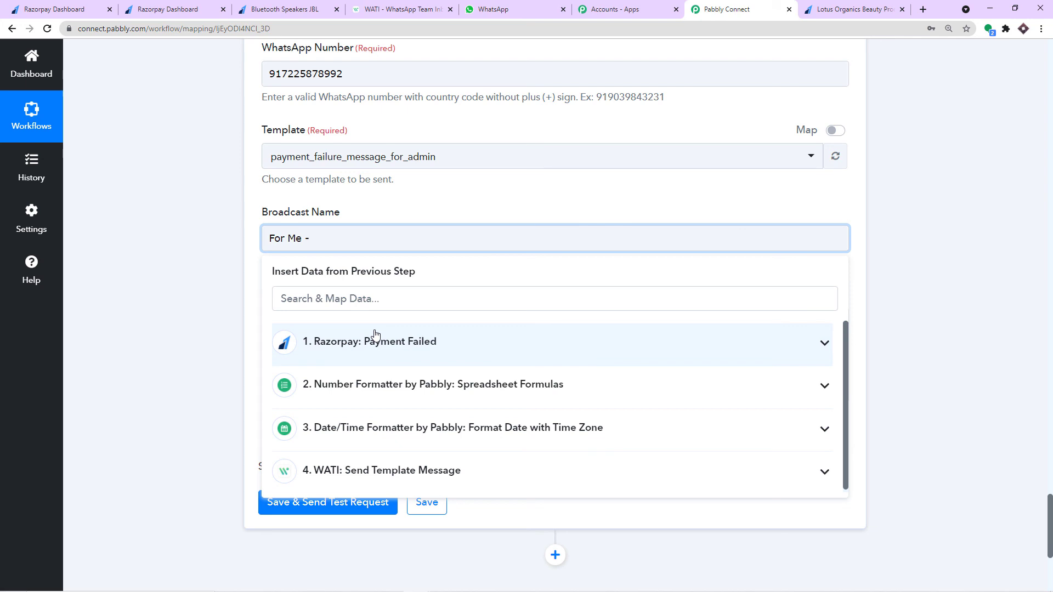
type("- Payment Failure Razorpay -")
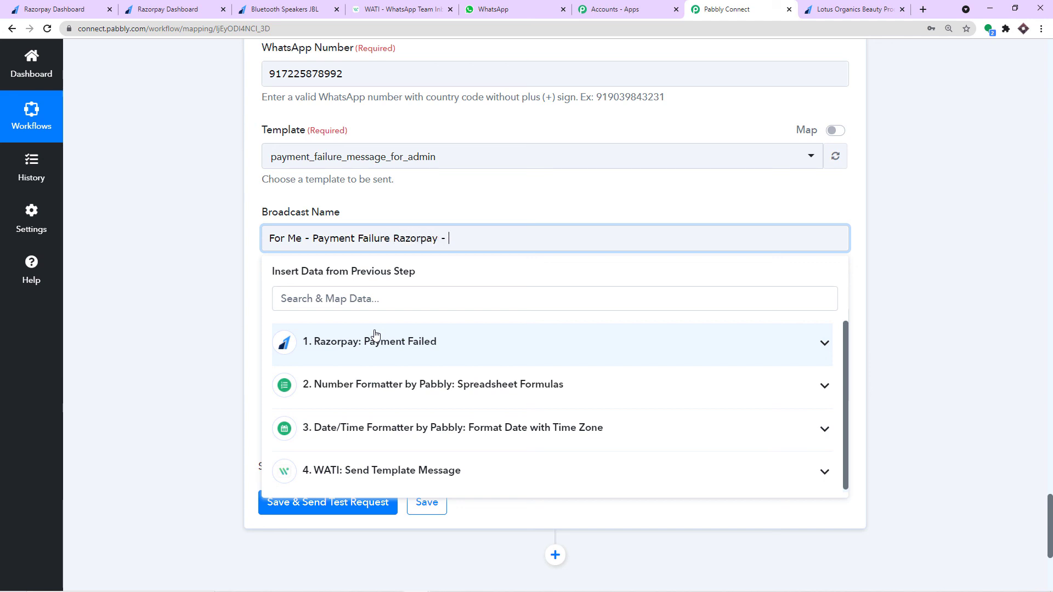
left_click(375, 334)
scroll(466, 402, "down", 5)
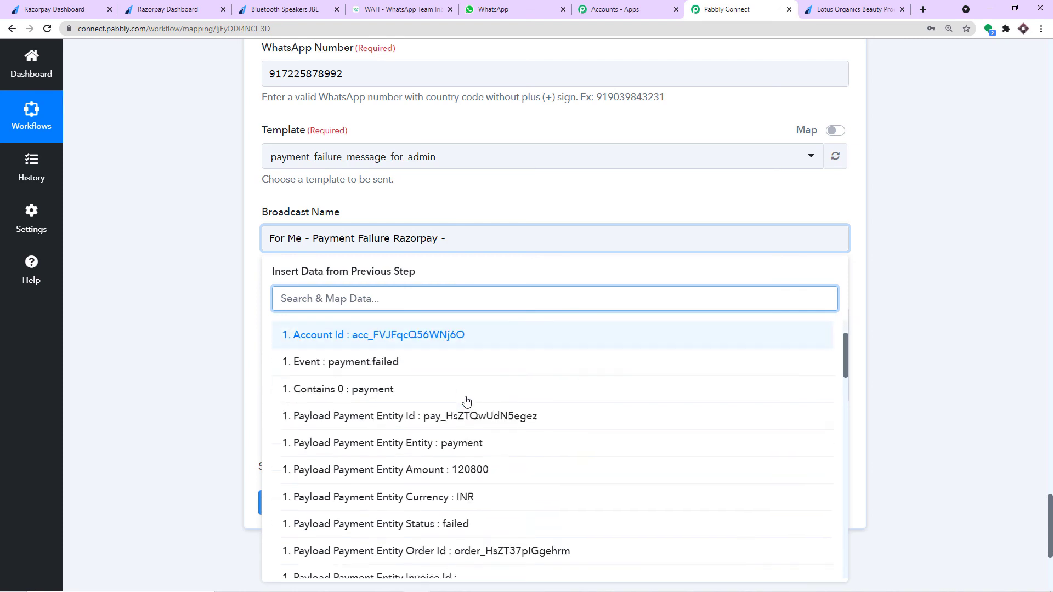
scroll(477, 408, "down", 10)
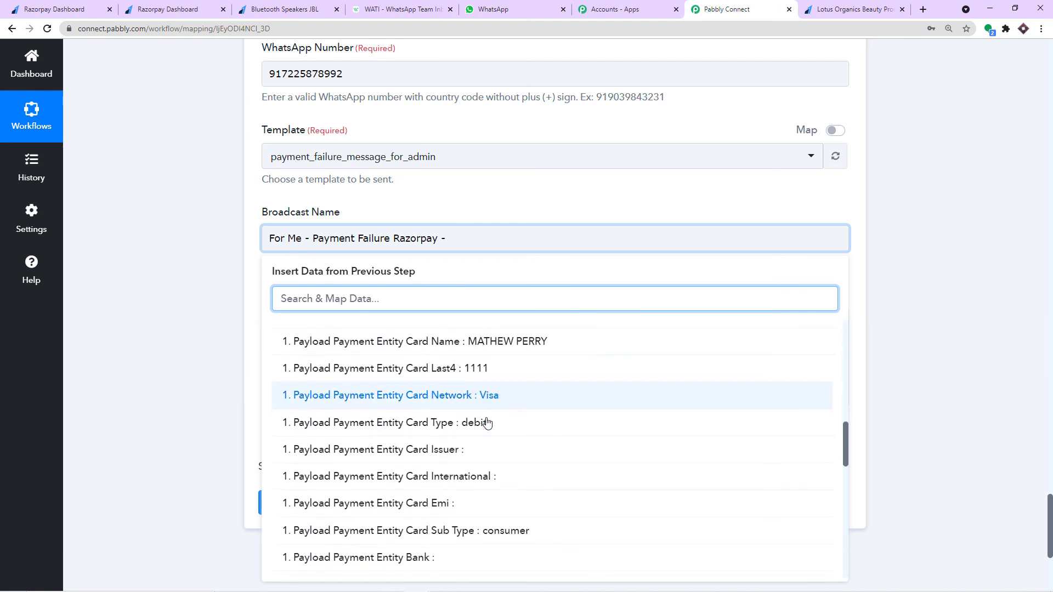
left_click(522, 393)
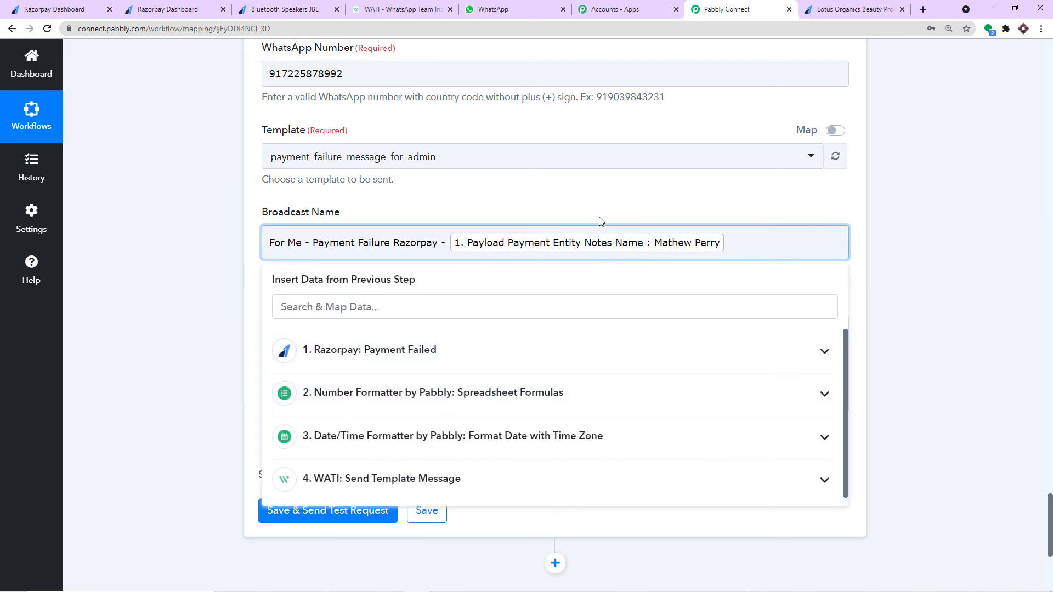
left_click(597, 217)
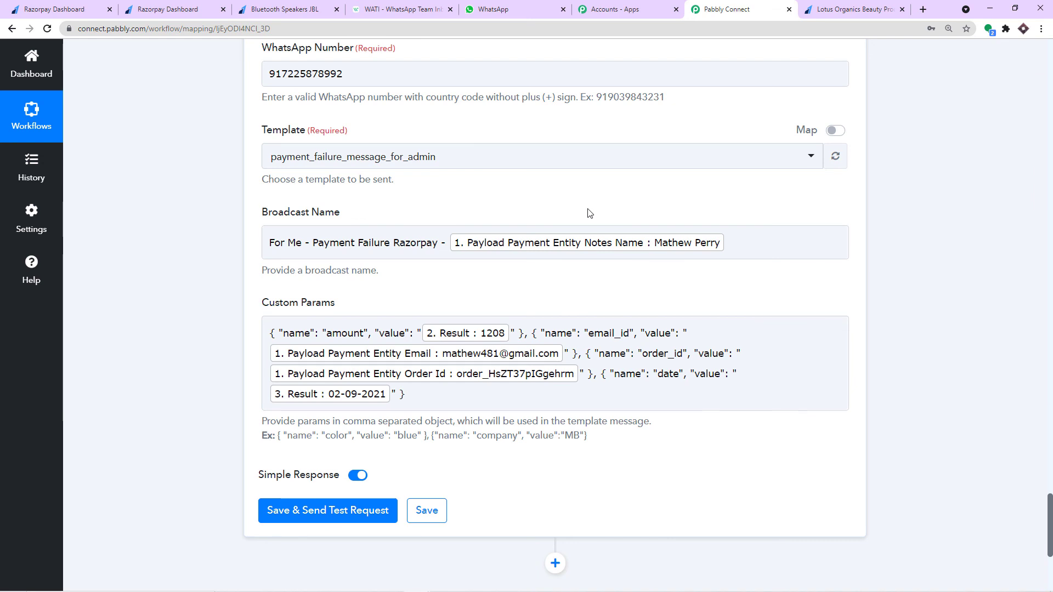
scroll(387, 302, "down", 2)
left_click(387, 300)
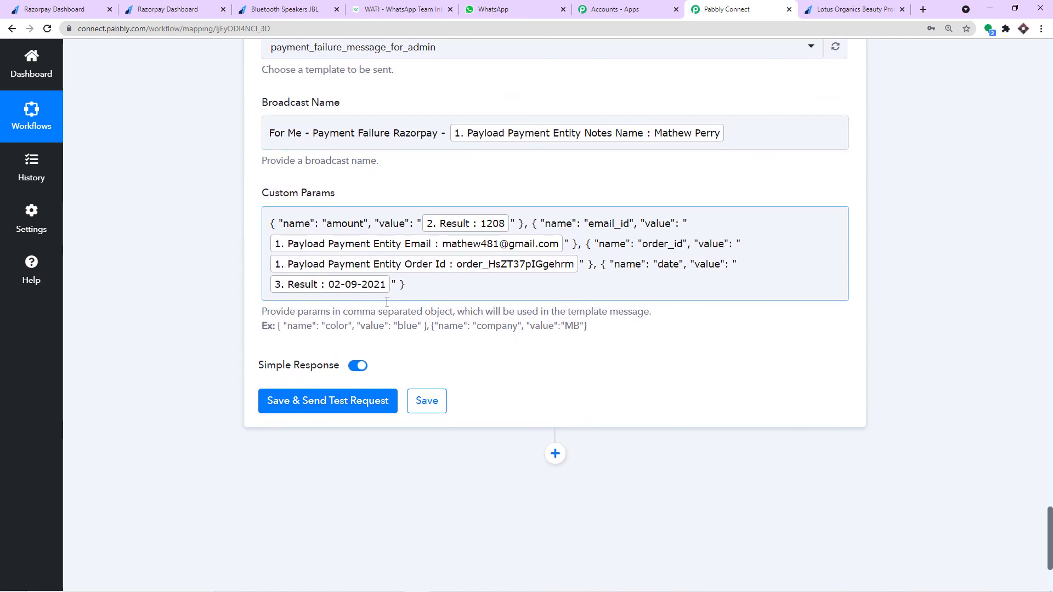
- Save the admin WATI step, send a test, and review the payment_failure_message_for_admin response
left_click(341, 403)
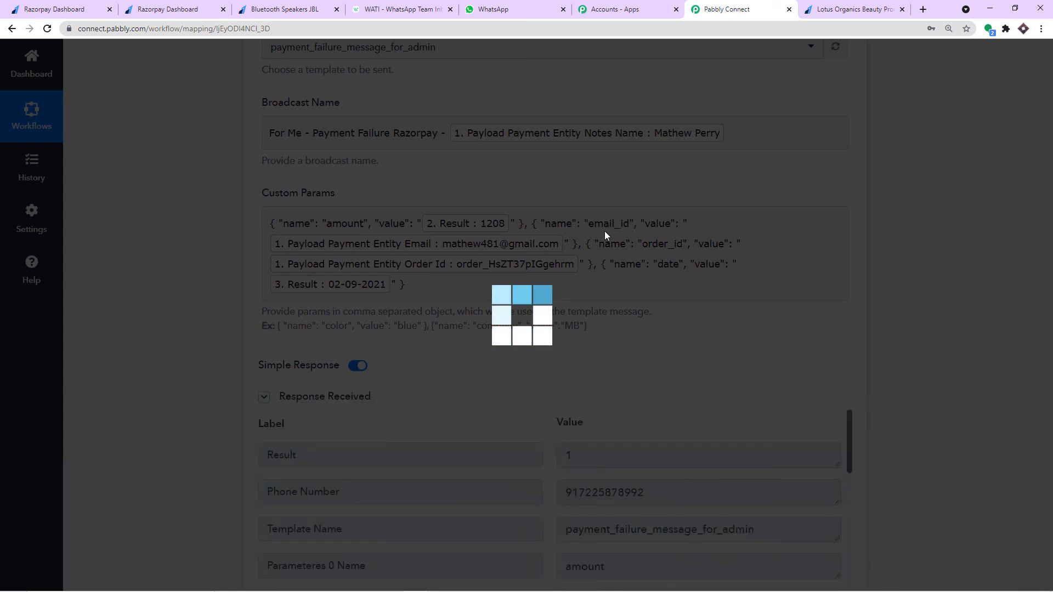
scroll(605, 232, "down", 3)
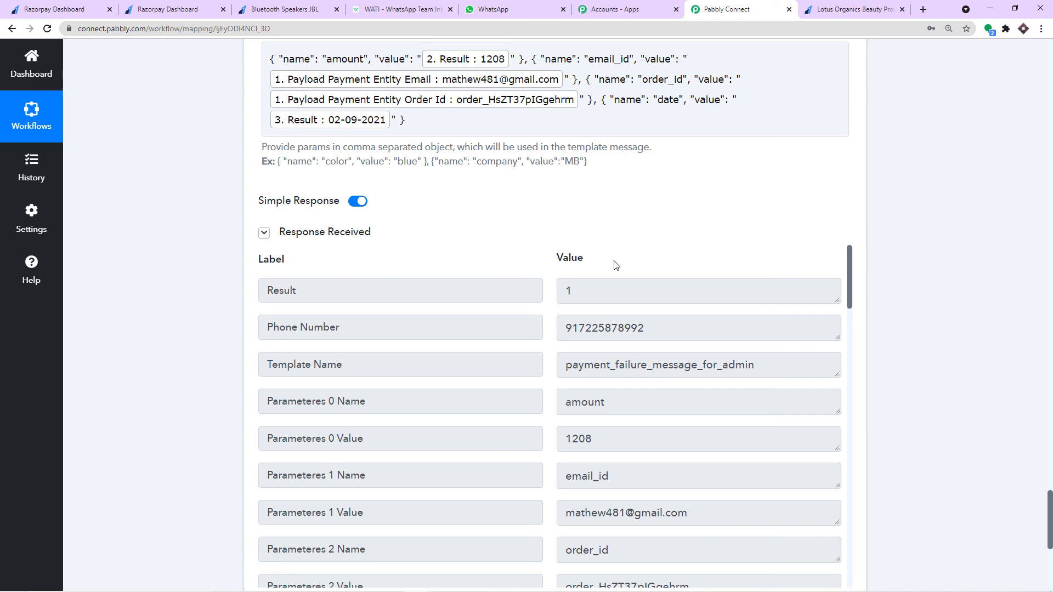
scroll(615, 265, "up", 1)
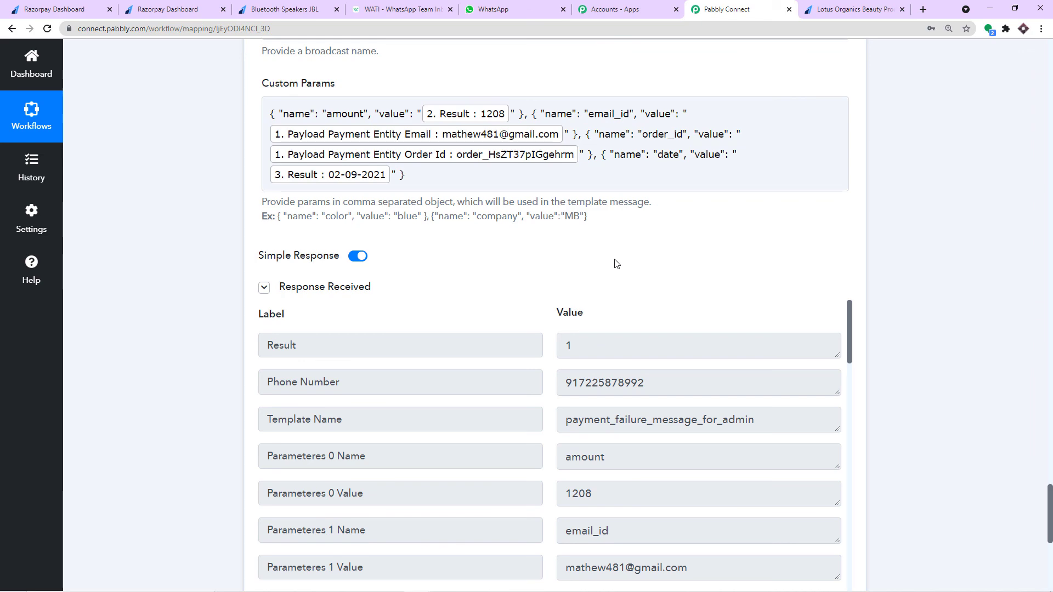
scroll(615, 263, "up", 10)
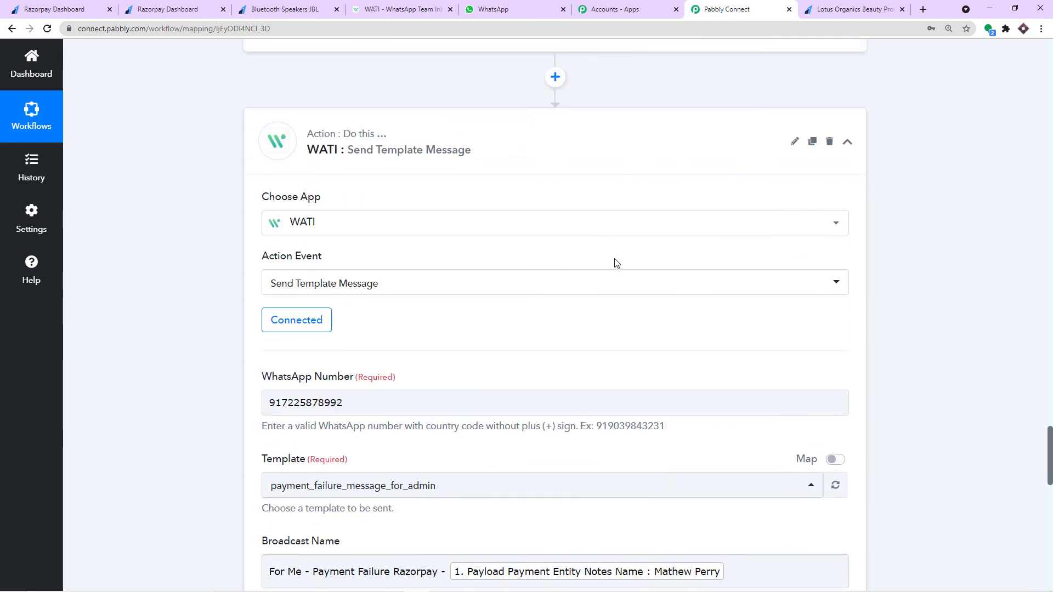
- Collapse the admin WATI step, the Number Formatter step and the Razorpay trigger step
left_click(558, 141)
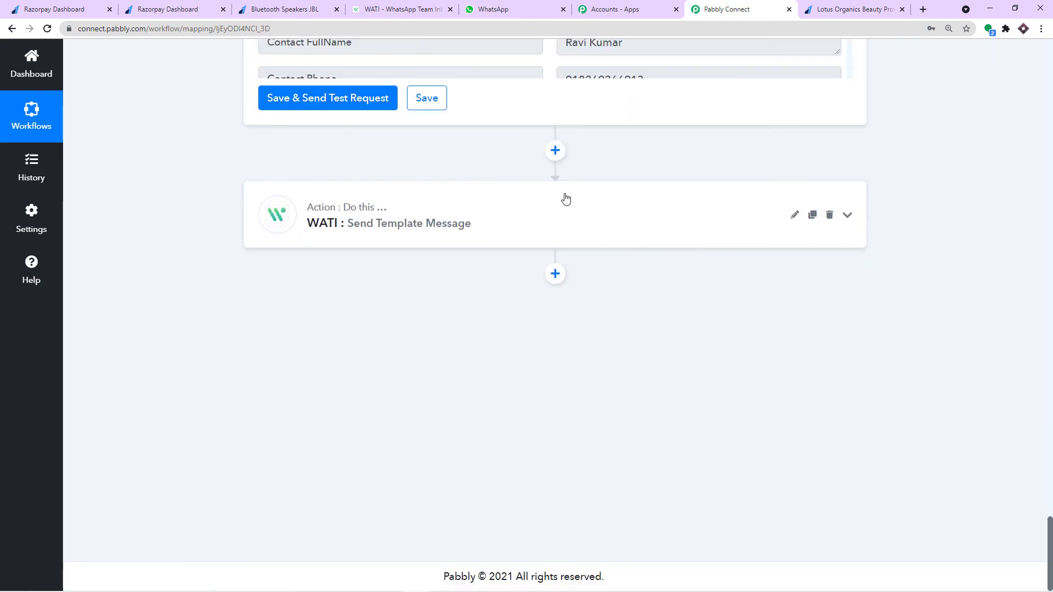
scroll(562, 200, "up", 5)
scroll(558, 204, "up", 3)
scroll(879, 204, "up", 12)
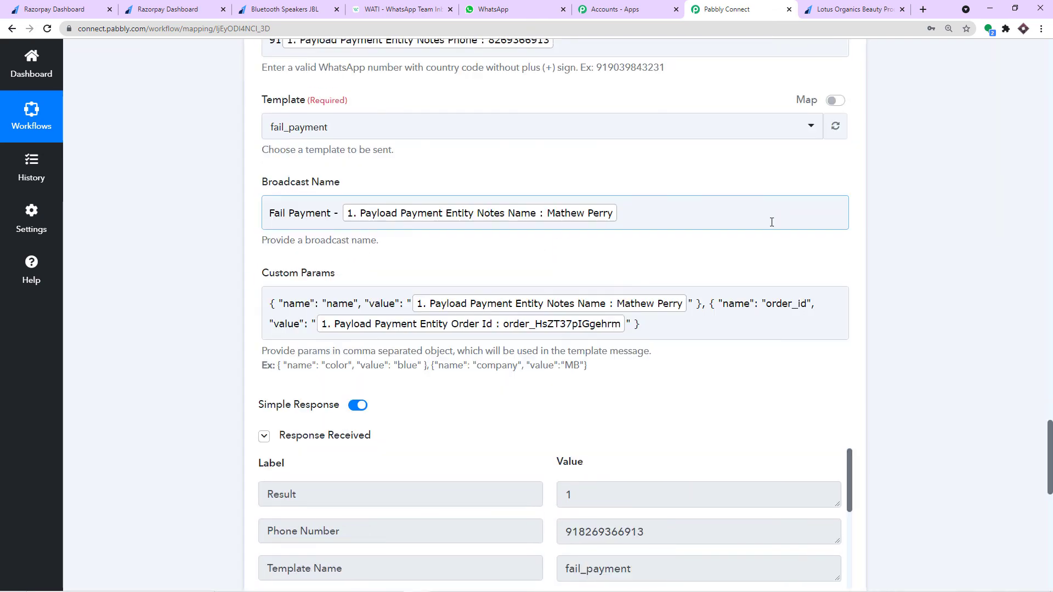
scroll(447, 207, "up", 4)
scroll(541, 206, "up", 9)
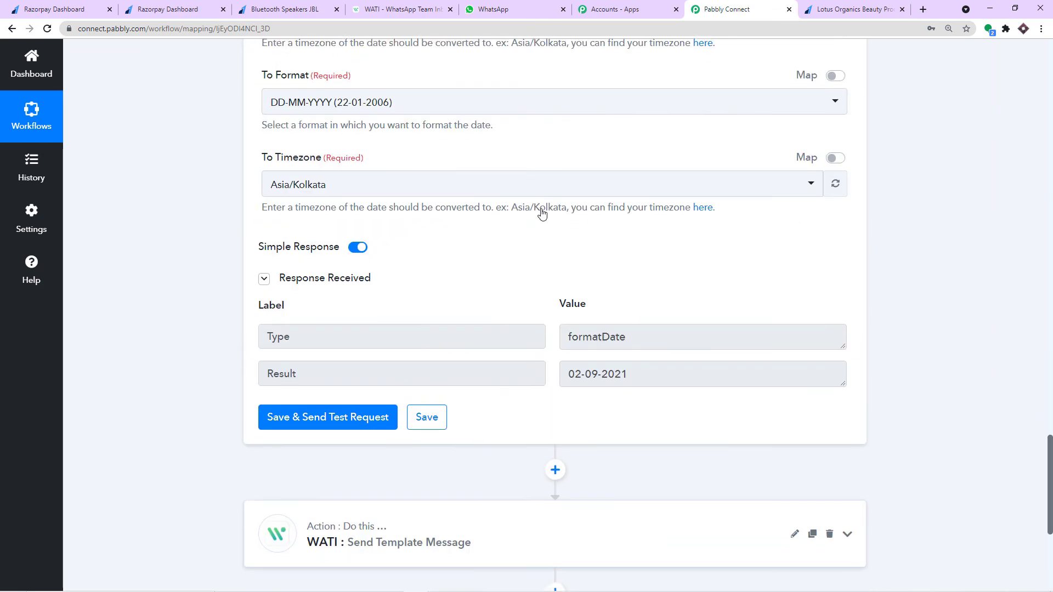
scroll(543, 213, "up", 7)
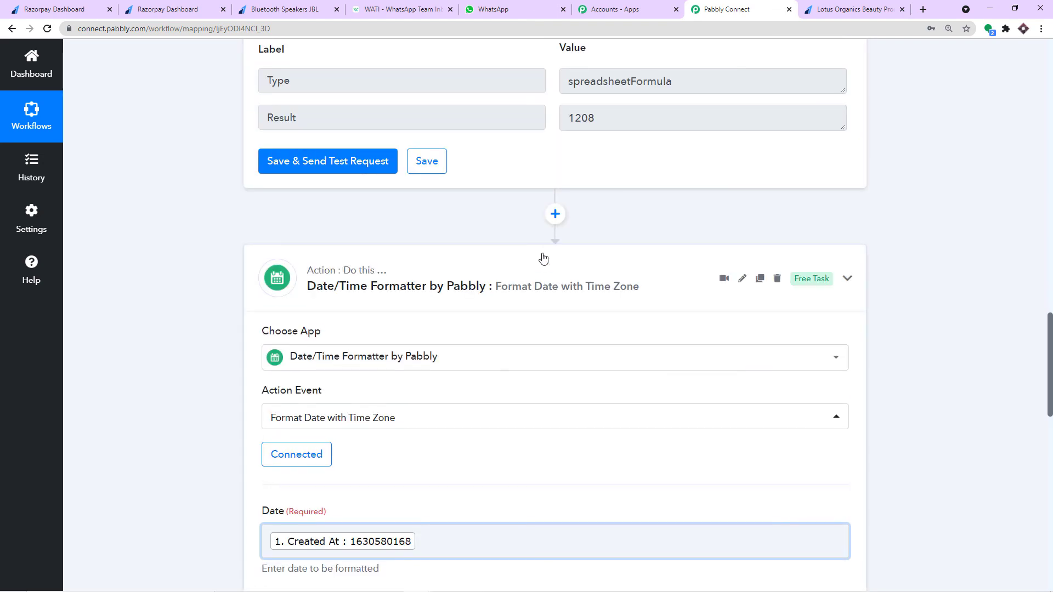
scroll(543, 254, "up", 6)
scroll(510, 253, "up", 4)
left_click(483, 268)
scroll(614, 226, "up", 6)
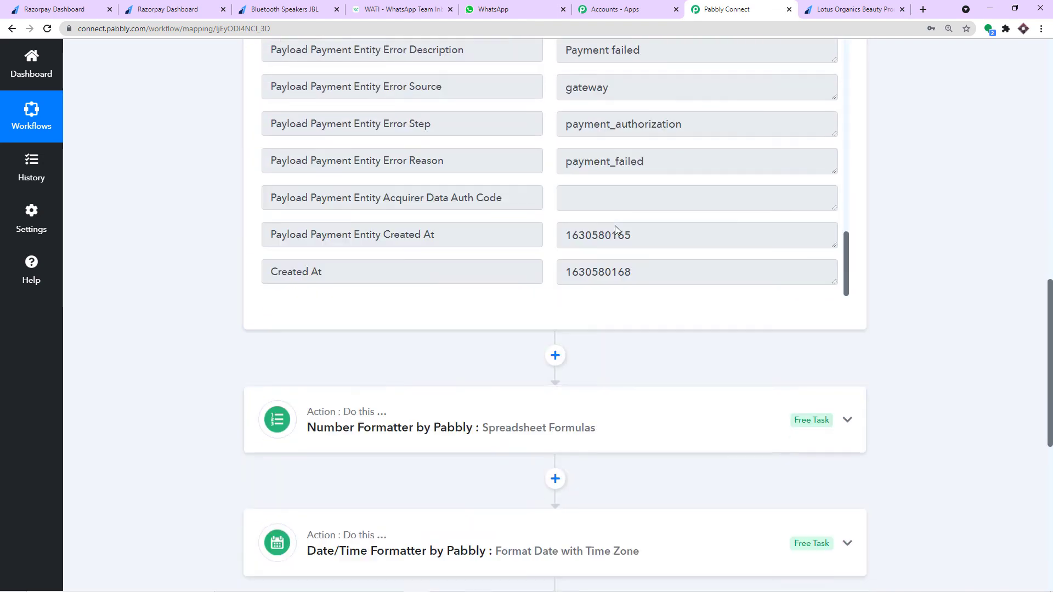
scroll(556, 244, "up", 5)
scroll(865, 158, "up", 8)
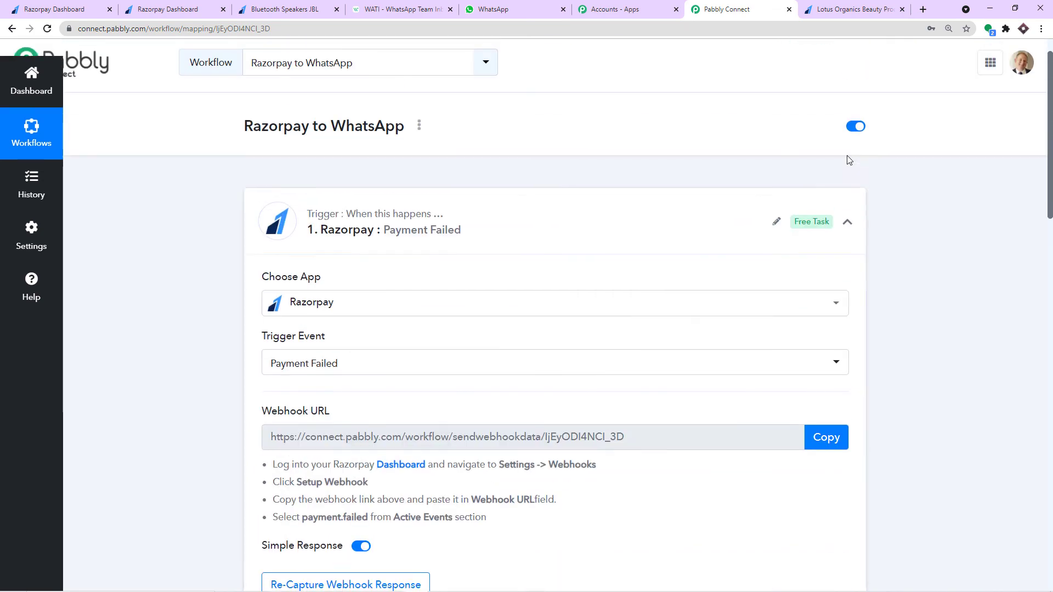
left_click(528, 220)
- Scroll through the collapsed workflow to review the full Razorpay-to-WATI chain
scroll(618, 188, "down", 4)
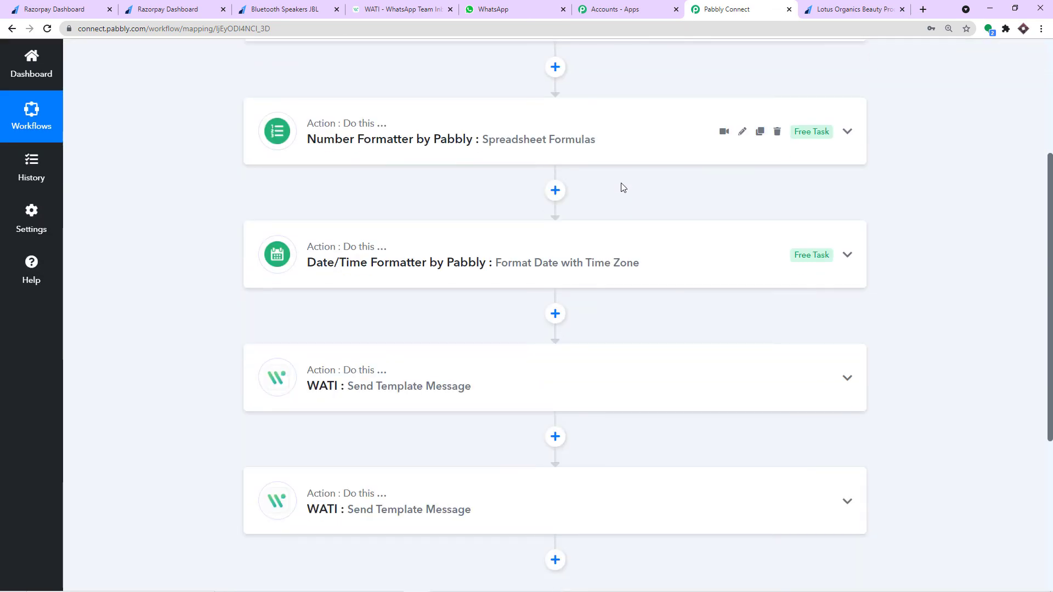
scroll(623, 186, "up", 2)
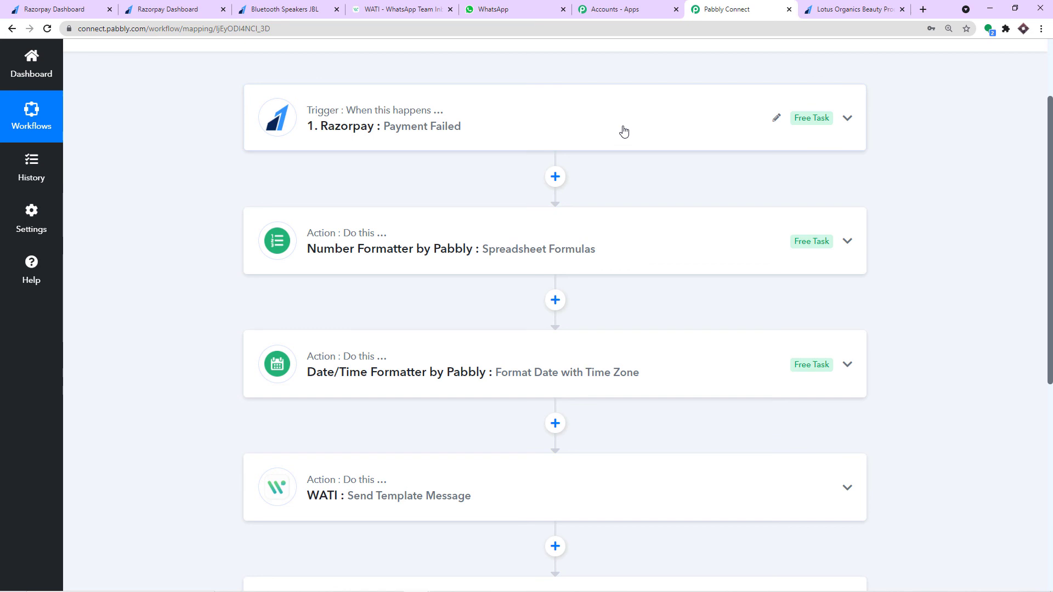
scroll(623, 131, "down", 2)
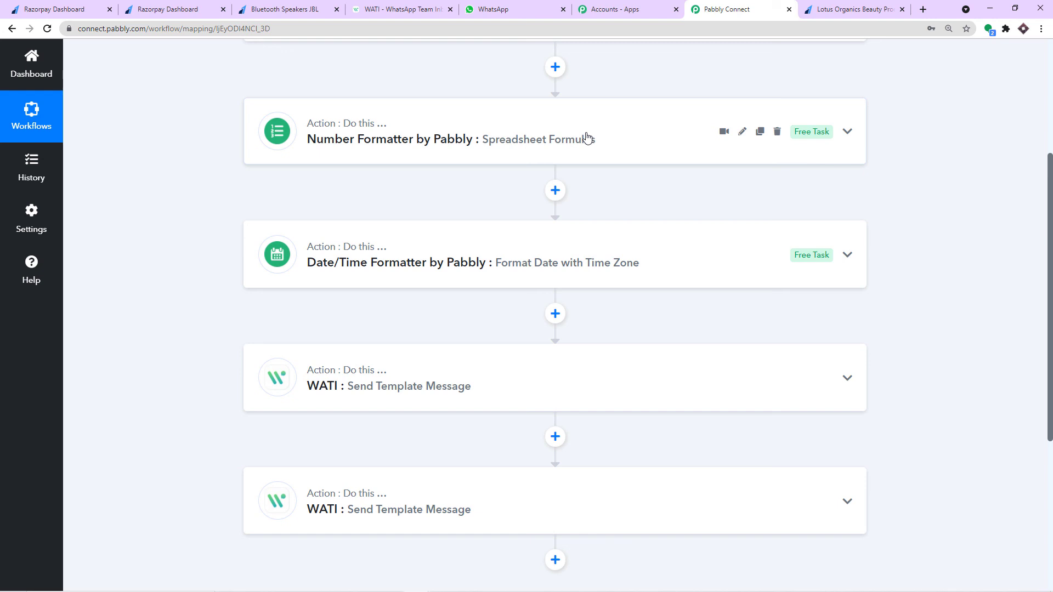
scroll(587, 137, "down", 2)
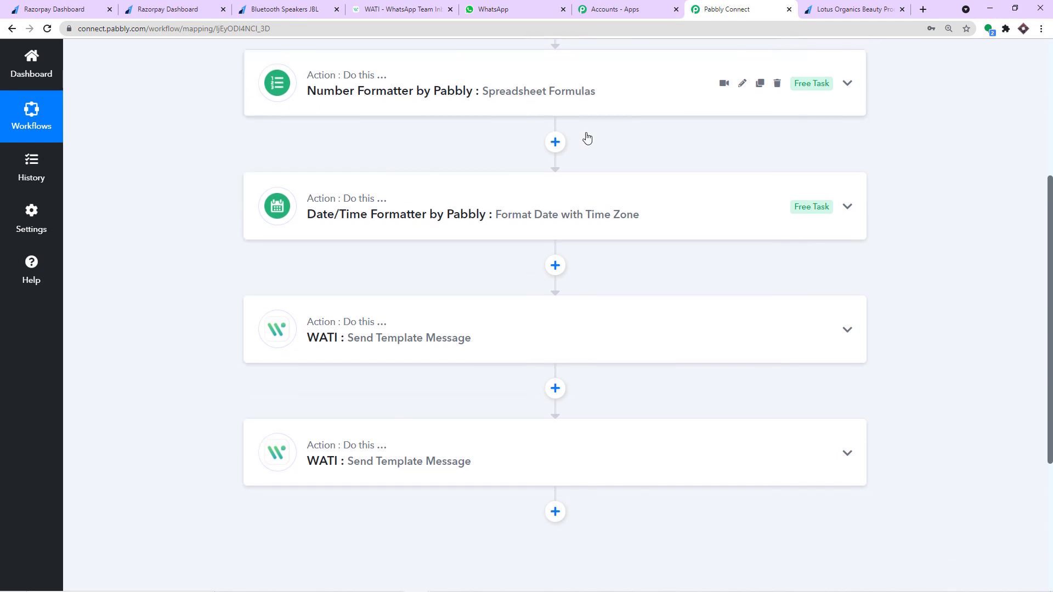
mouse_move(489, 165)
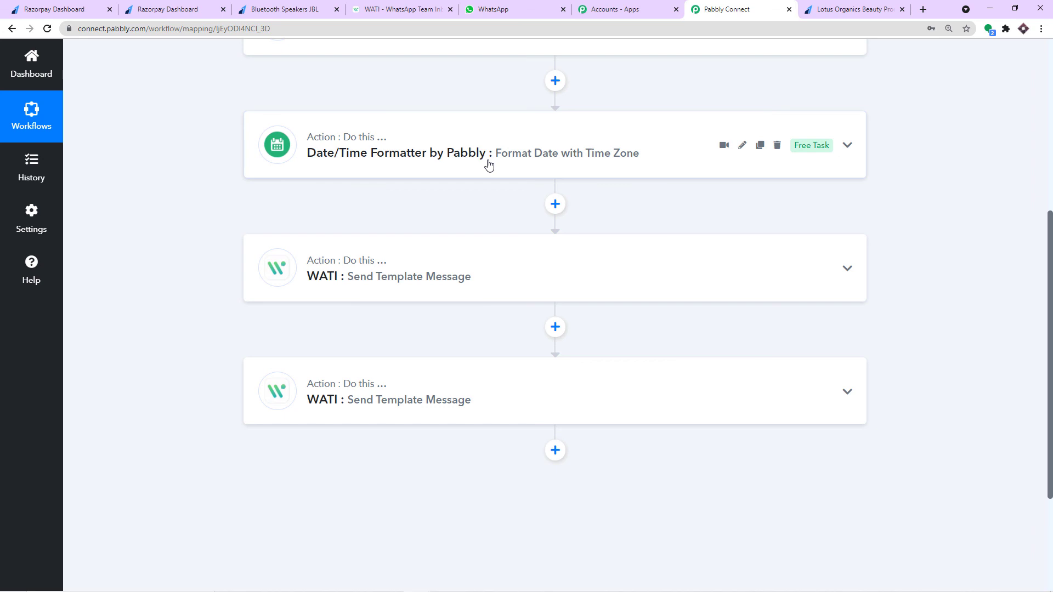
scroll(489, 164, "down", 2)
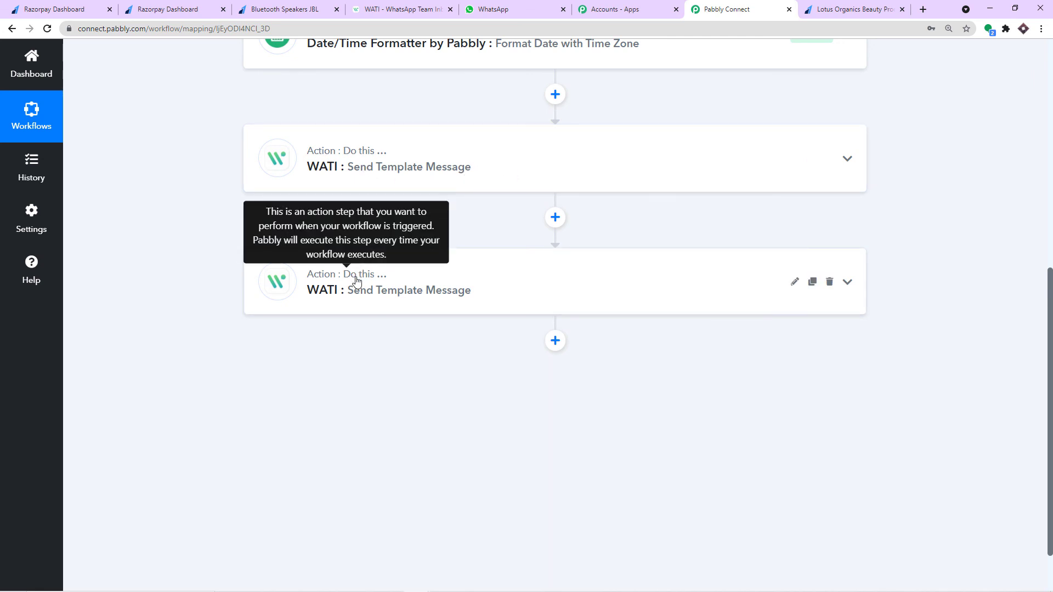
scroll(365, 275, "down", 1)
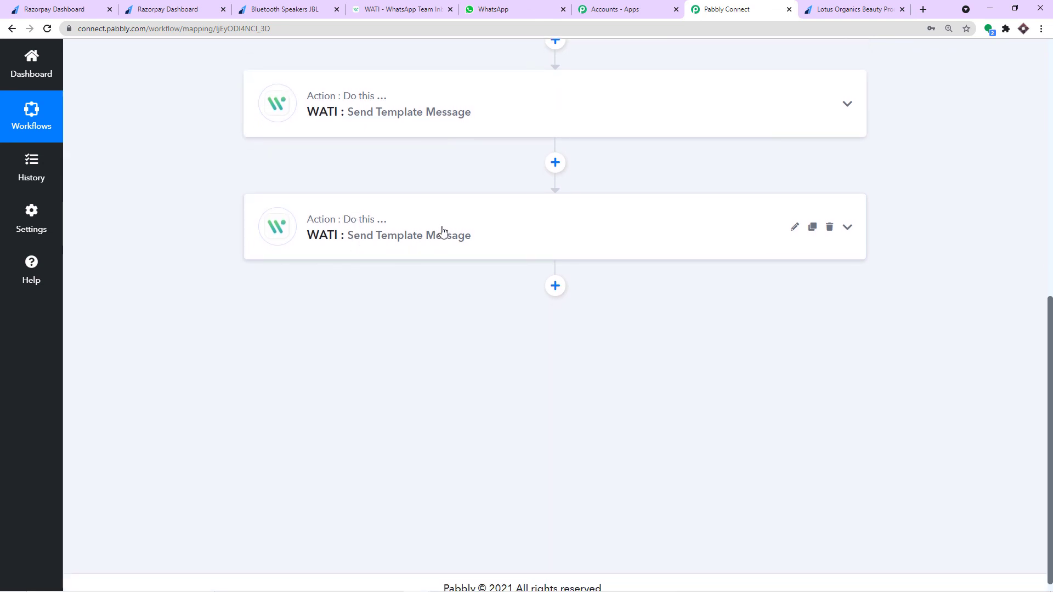
scroll(444, 230, "up", 5)
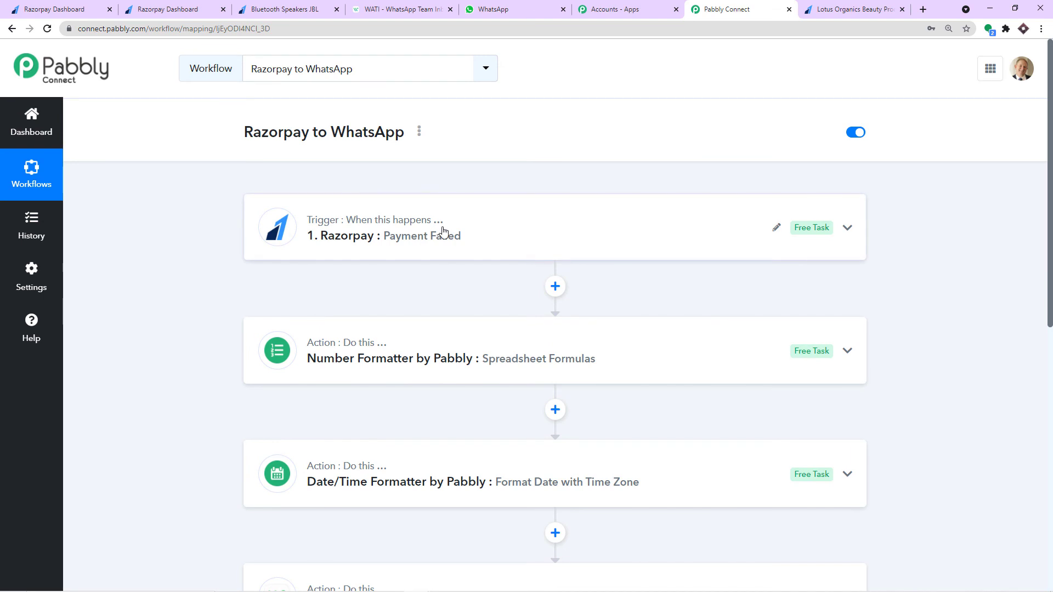
scroll(443, 230, "down", 7)
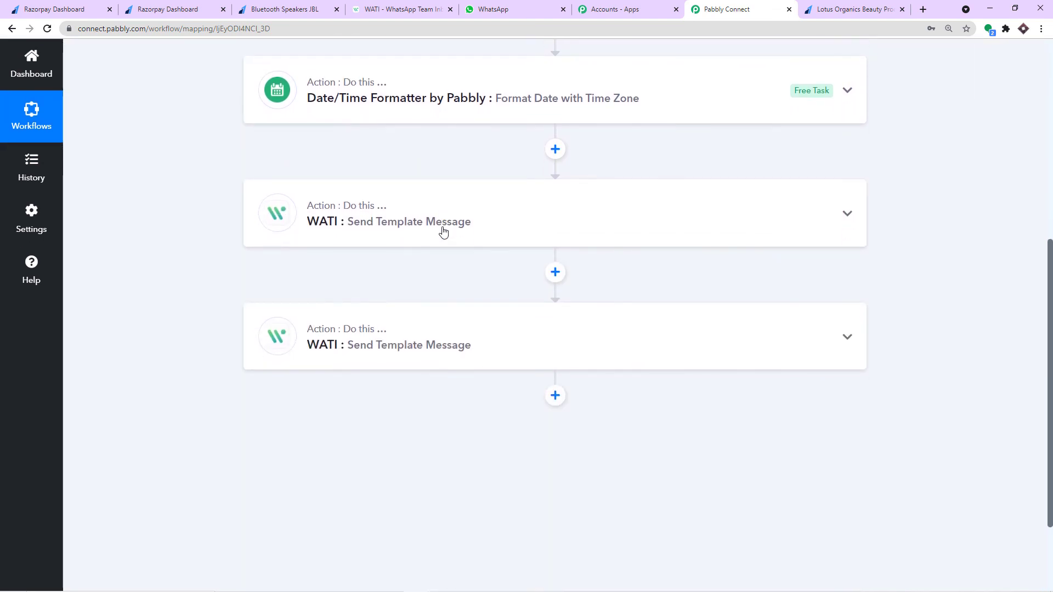